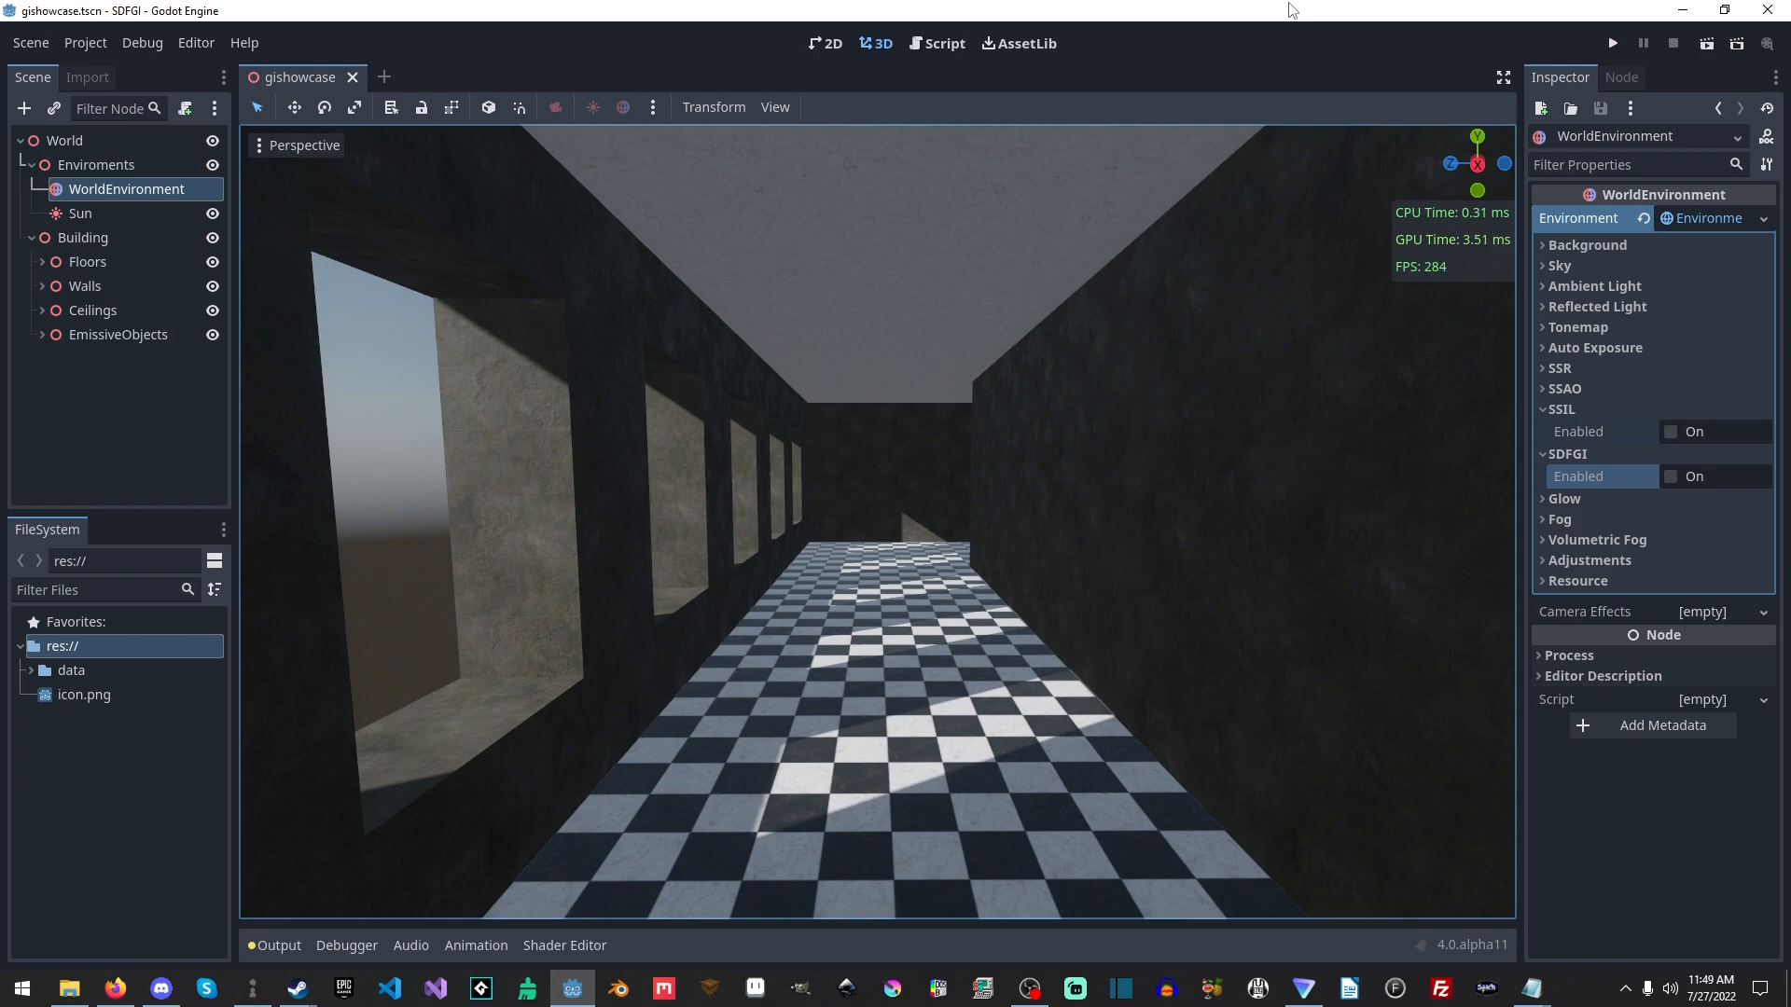
- Travel down the checkered corridor into the glowing-sphere room and examine the lighting with SDFGI off
right_click_drag(833, 446, 703, 431)
key("w")
key("w")
key("w")
key("s")
key("w")
right_click_drag(998, 330, 452, 363)
key("w")
right_click_drag(877, 522, 710, 372)
key("w")
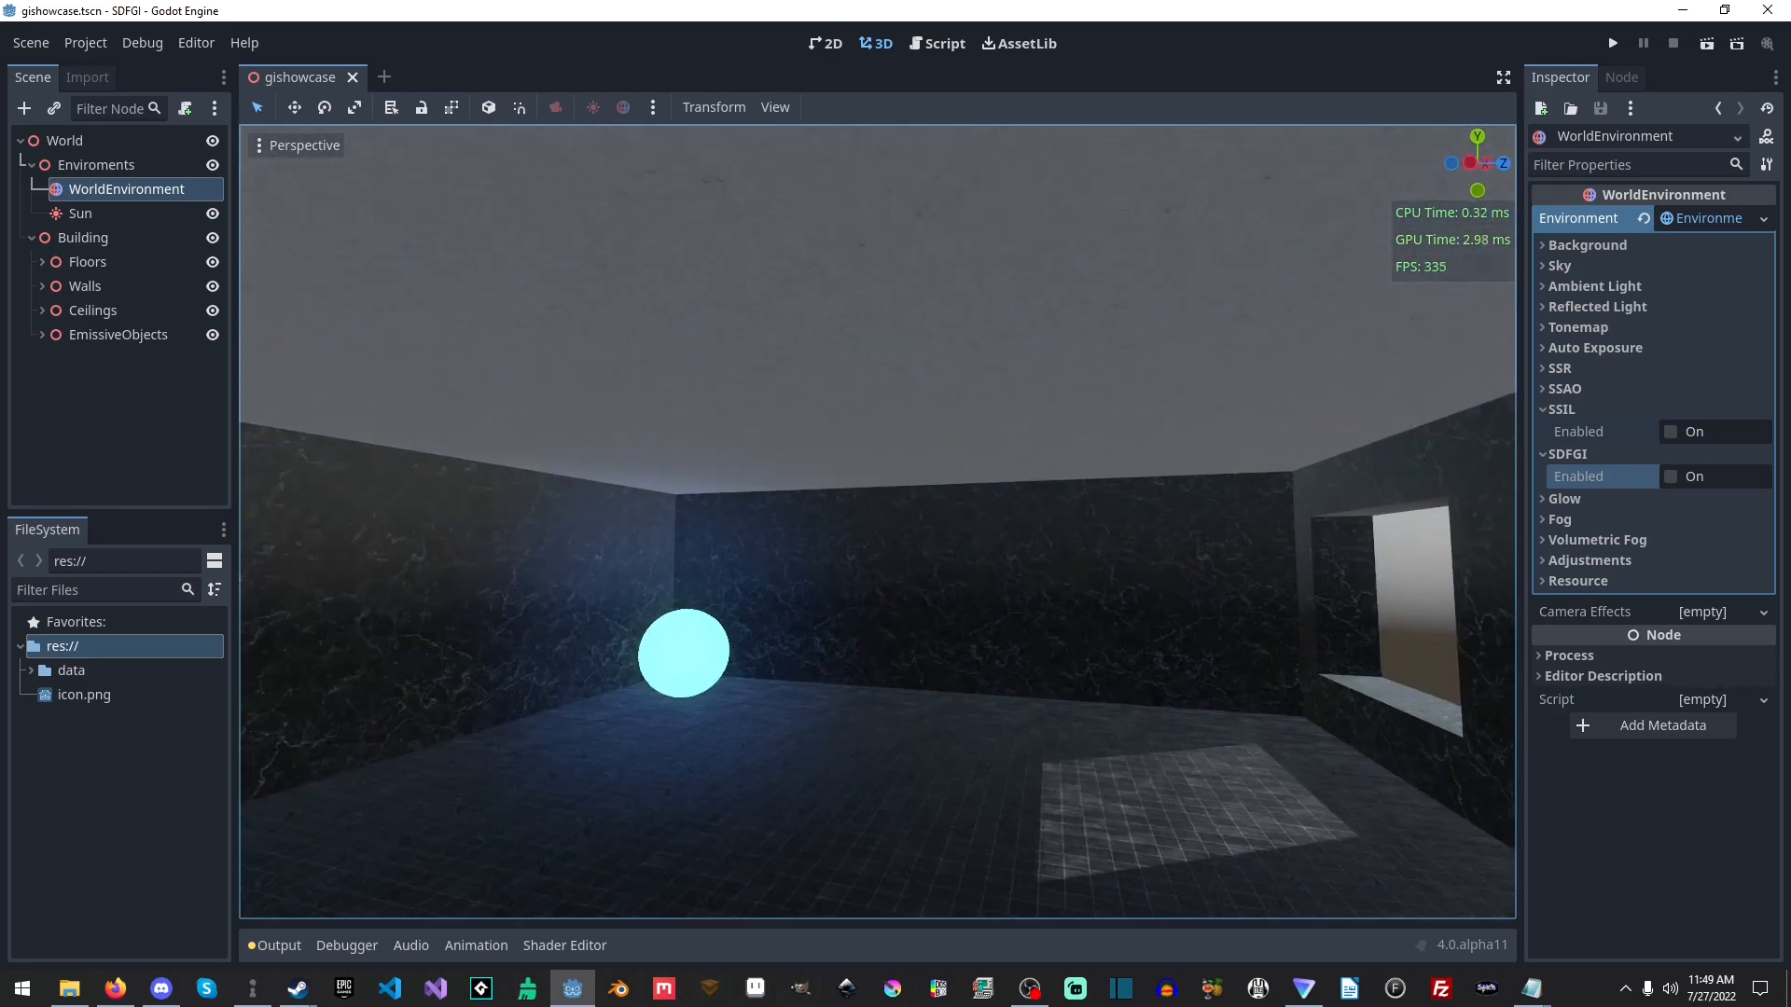
right_click_drag(987, 487, 259, 511)
key("w")
key("w")
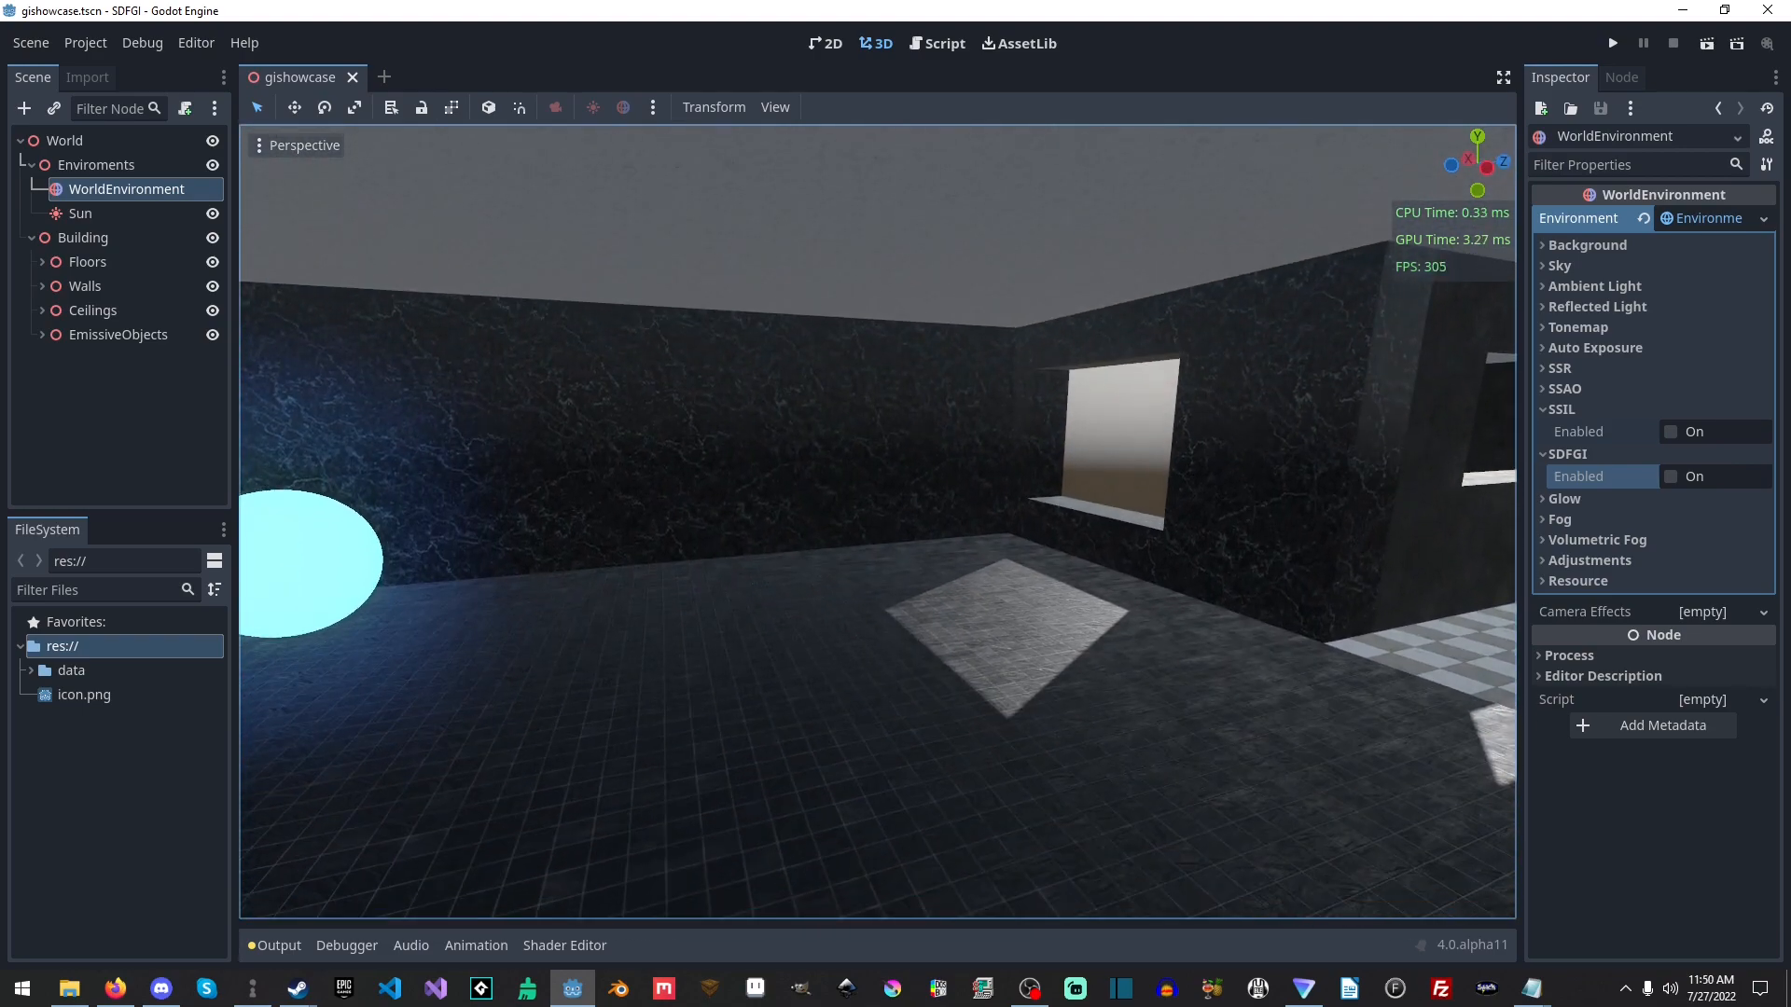
right_click_drag(876, 520, 741, 499)
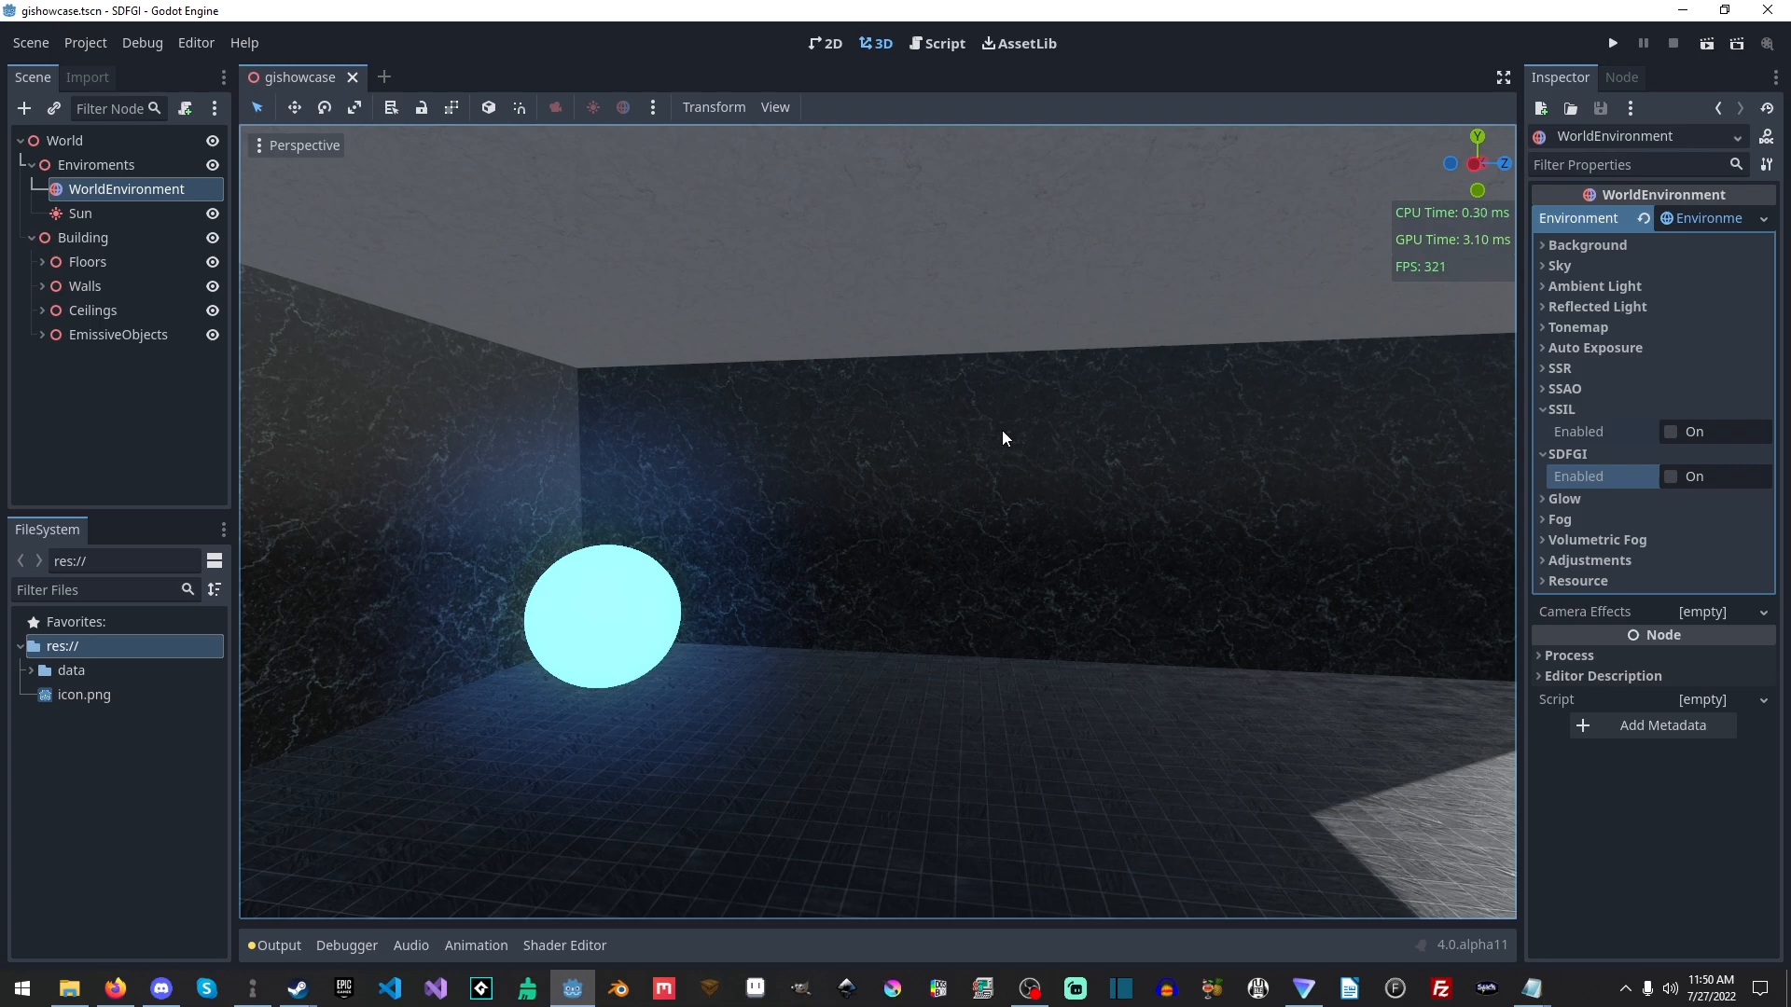
- Enable SDFGI in the WorldEnvironment while viewing the room with the blue glowing sphere
right_click_drag(1001, 429, 784, 429)
key("w")
key("w")
left_click(1671, 483)
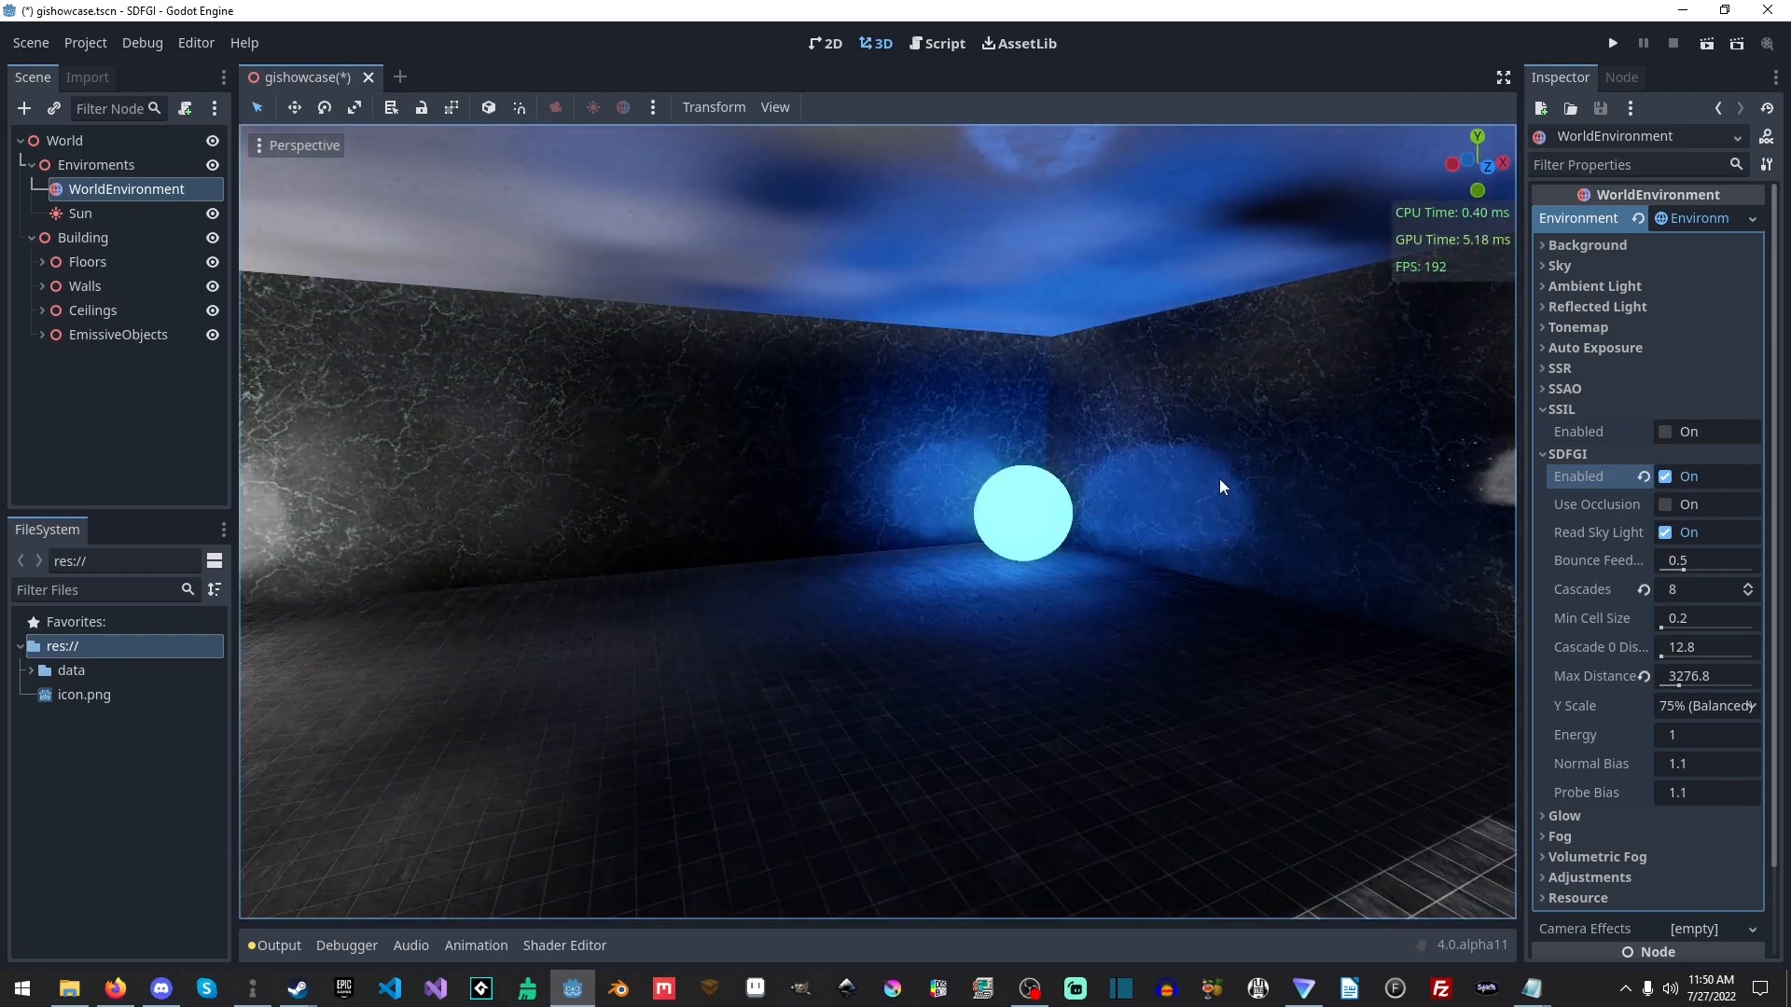
- Examine the SDFGI lighting around both glowing spheres, the ceiling, the windows and the building's exterior
right_click_drag(1220, 487, 677, 461)
key("w")
right_click_drag(819, 515, 830, 515)
key("s")
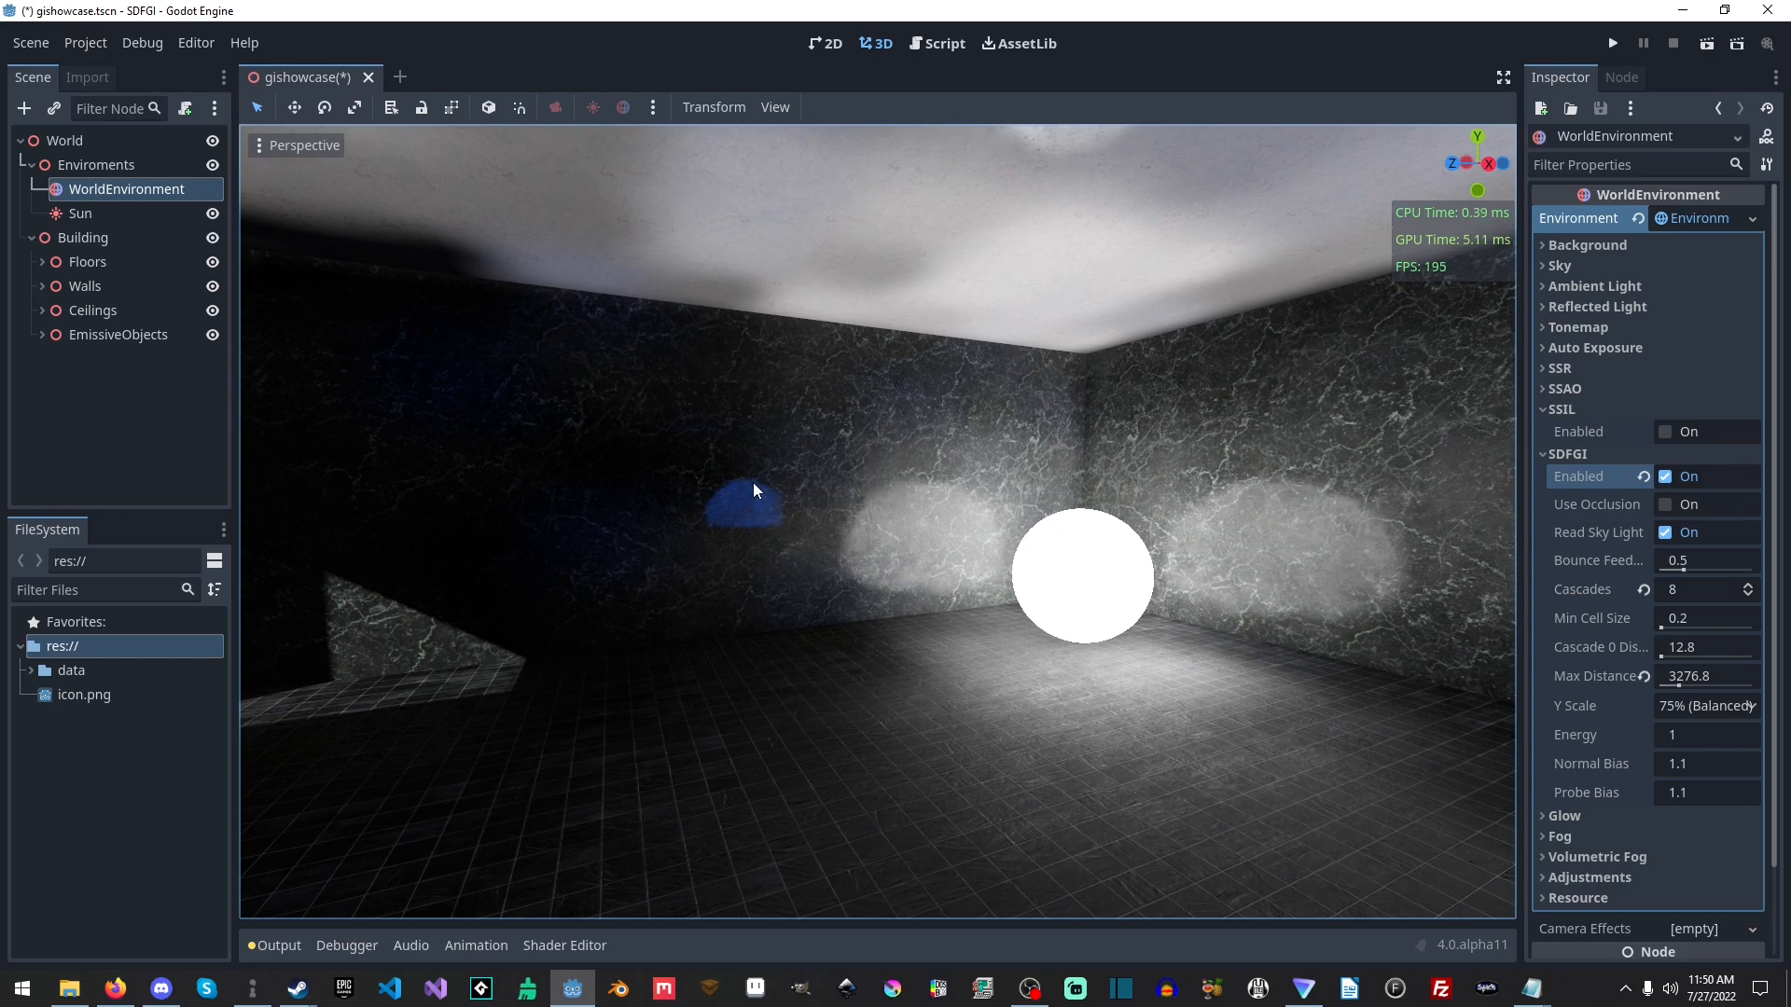
right_click_drag(752, 483, 795, 472)
right_click_drag(1124, 464, 1003, 332)
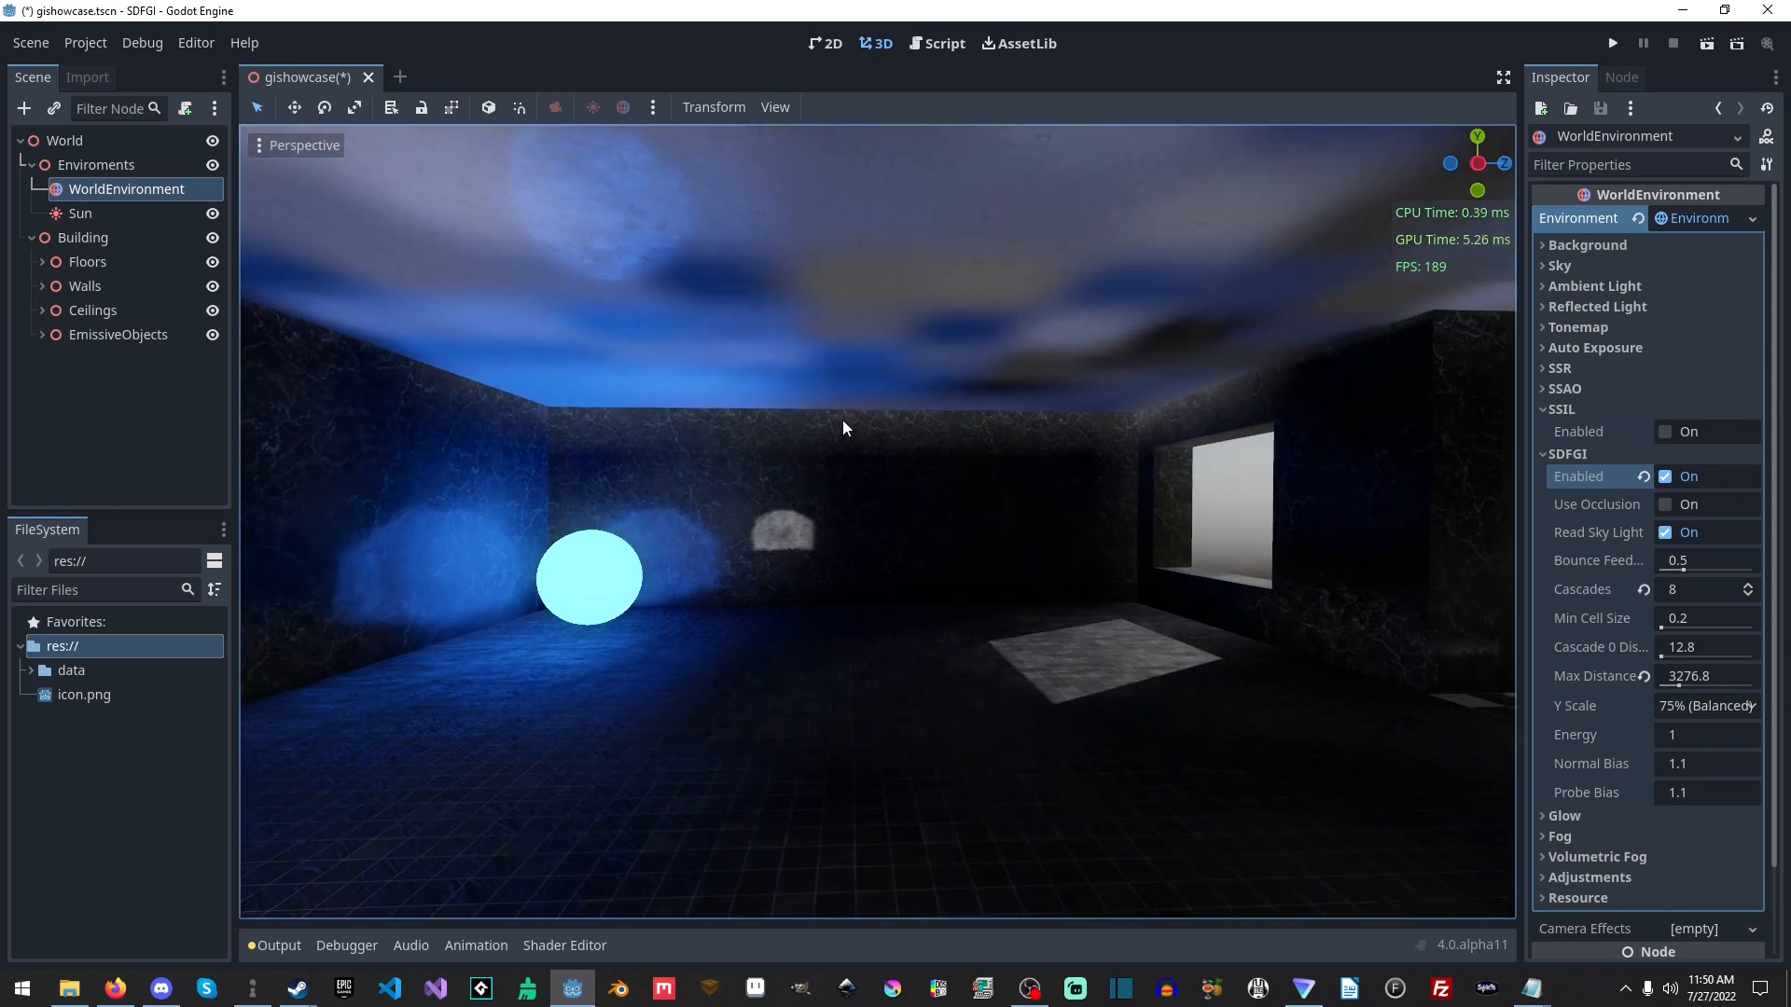
right_click_drag(845, 422, 1277, 424)
key("w")
key("a")
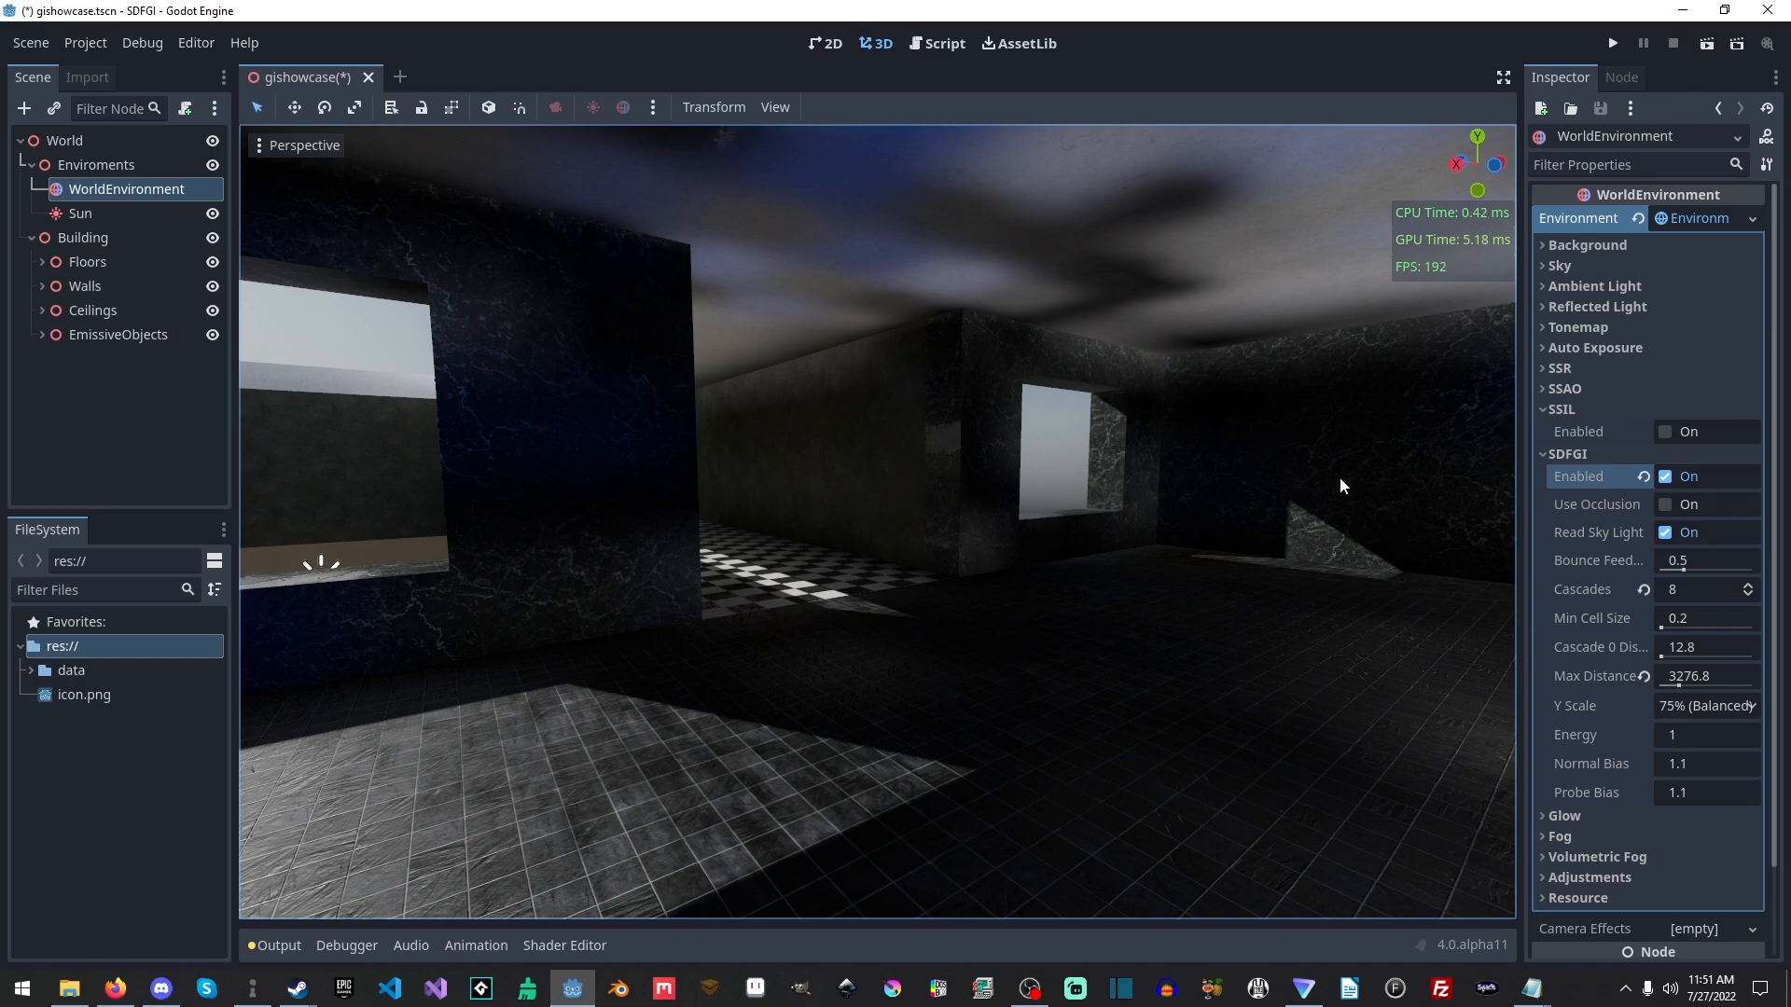
key("s")
right_click_drag(1070, 416, 1046, 440)
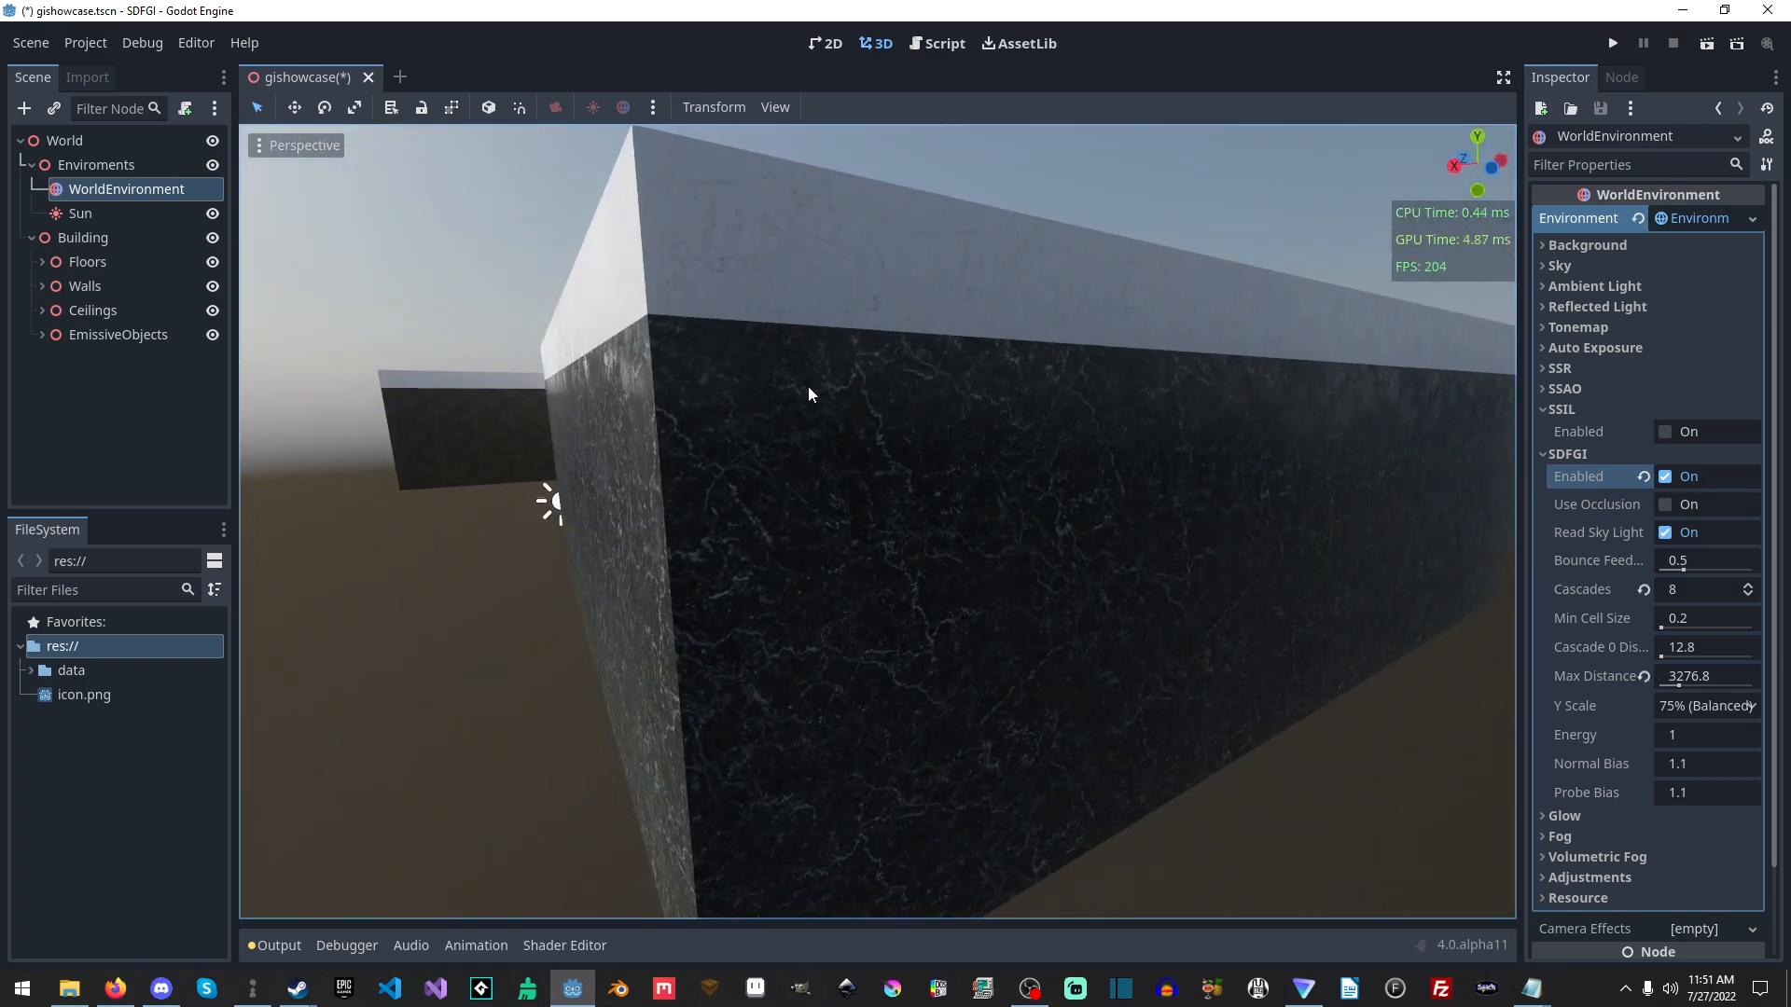
key("w")
right_click_drag(998, 334, 998, 334)
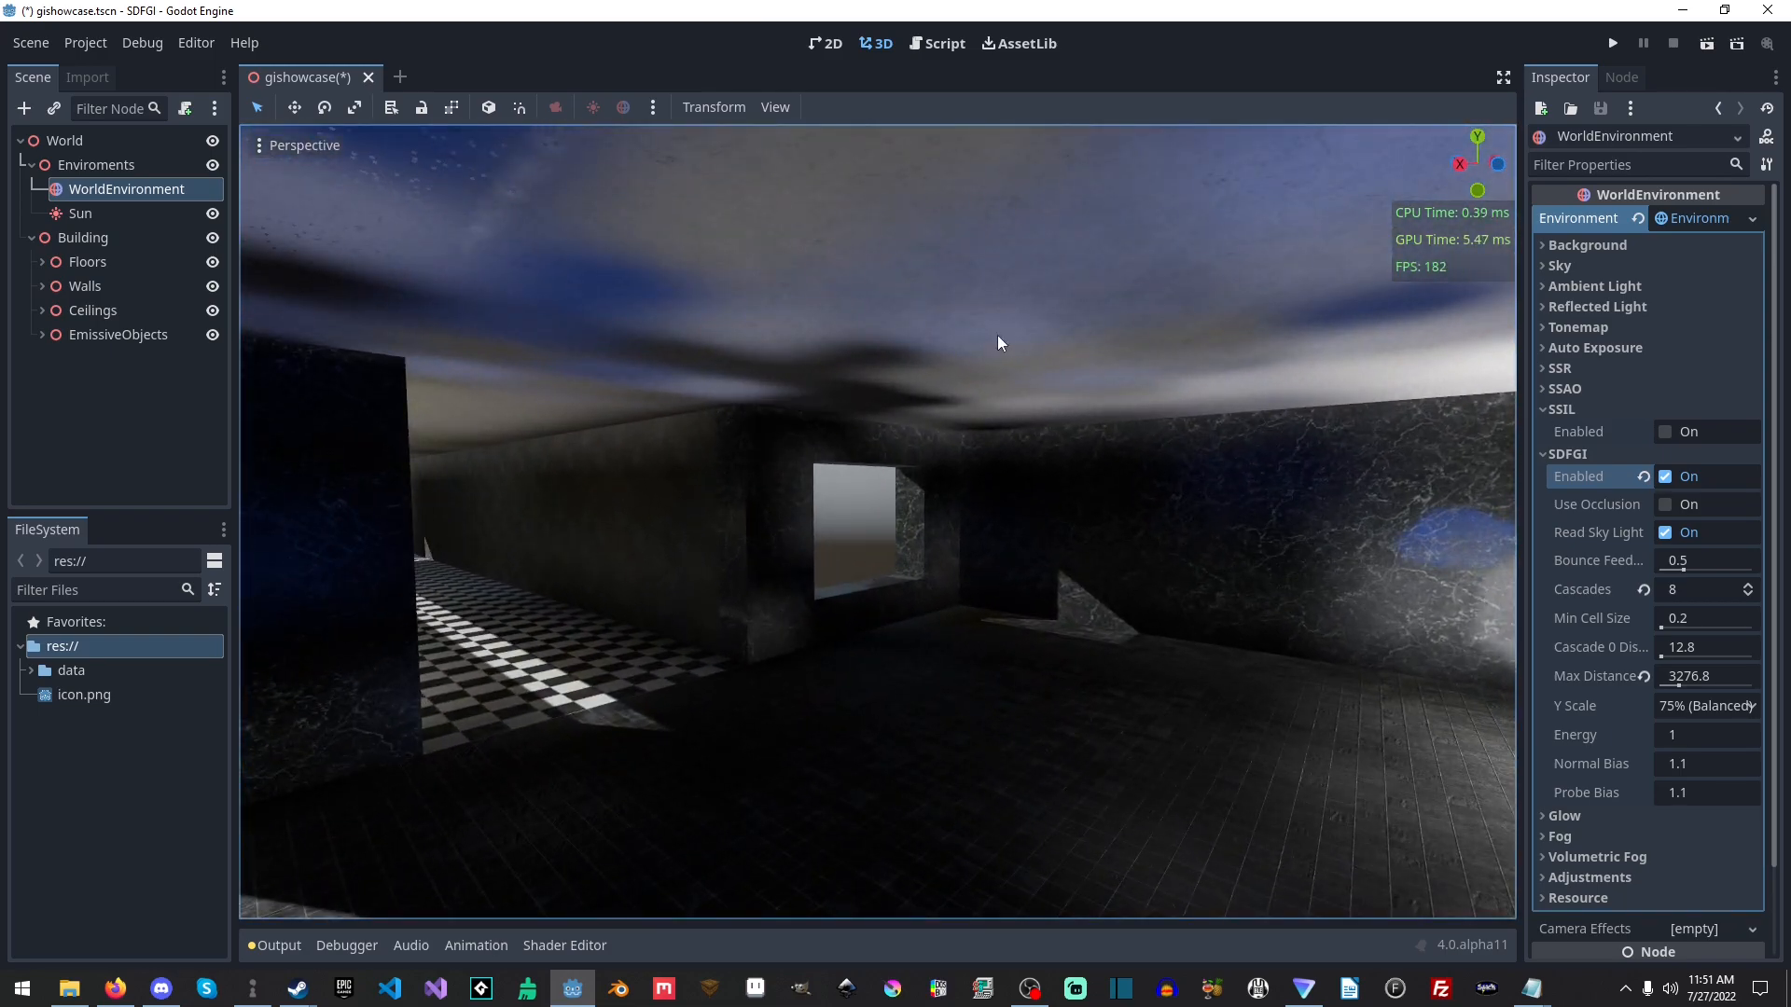
- Try SDFGI with Use Occlusion turned on, compare the room's lighting, and turn the option off again
left_click(1679, 501)
right_click_drag(881, 407, 882, 407)
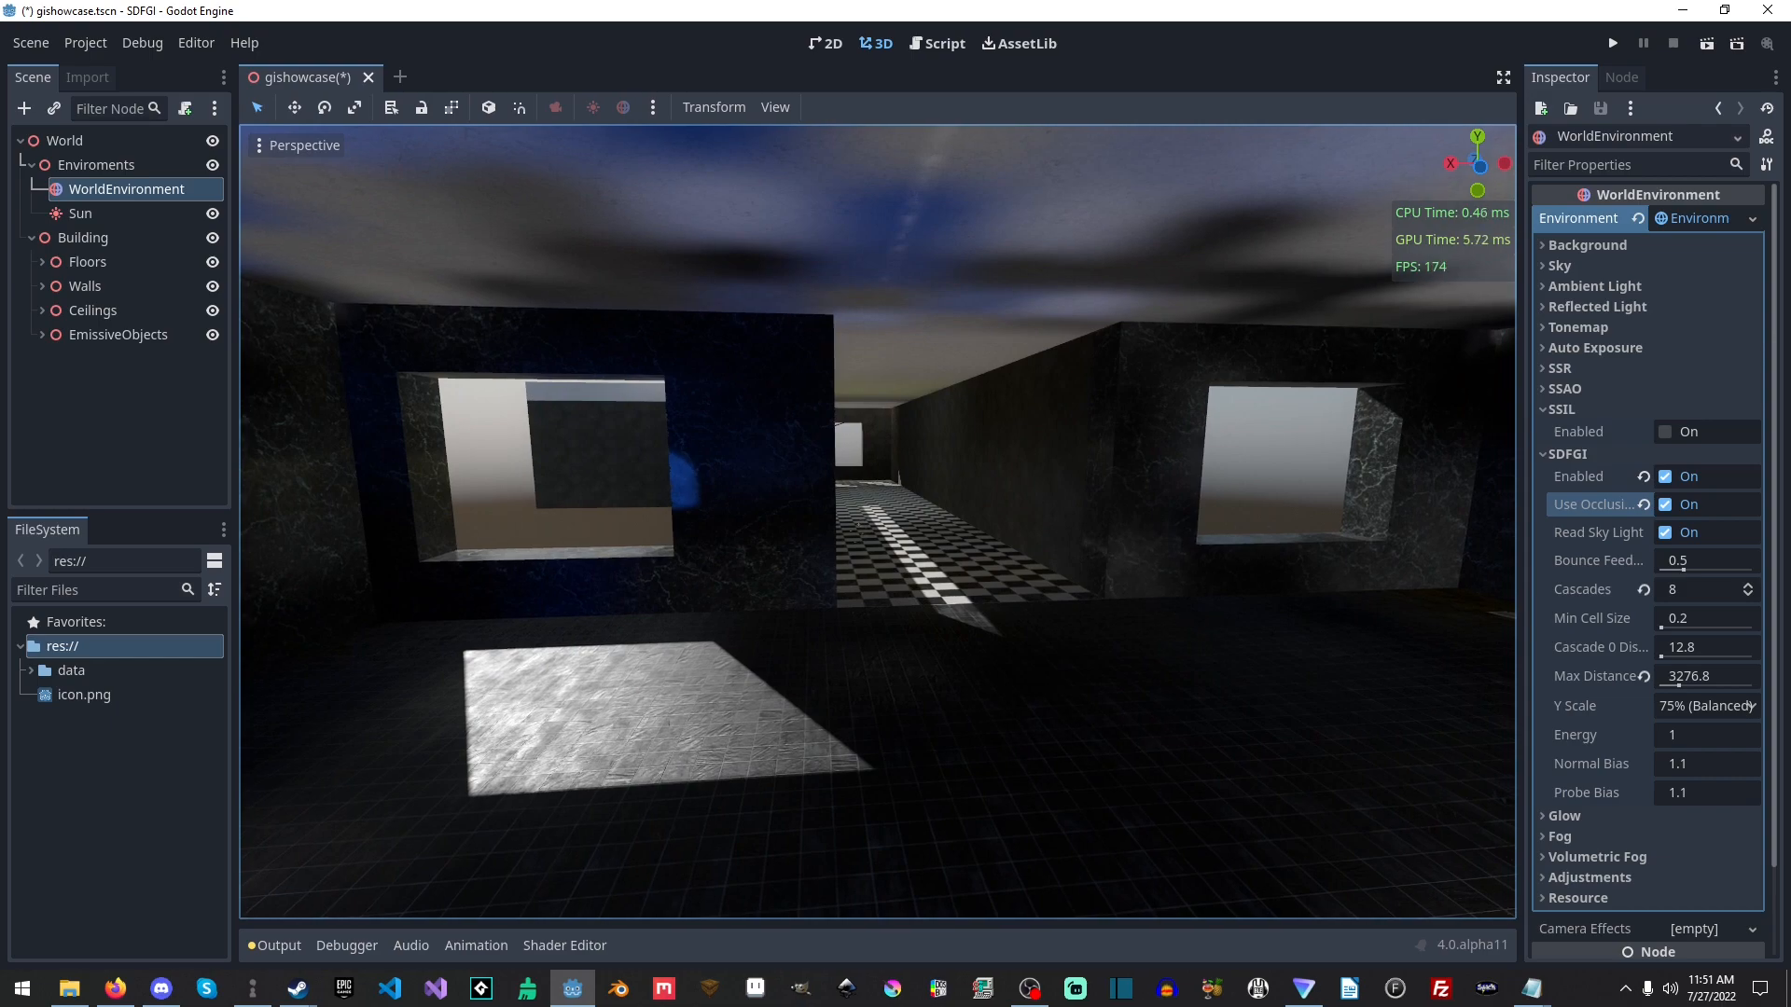
left_click(1665, 506)
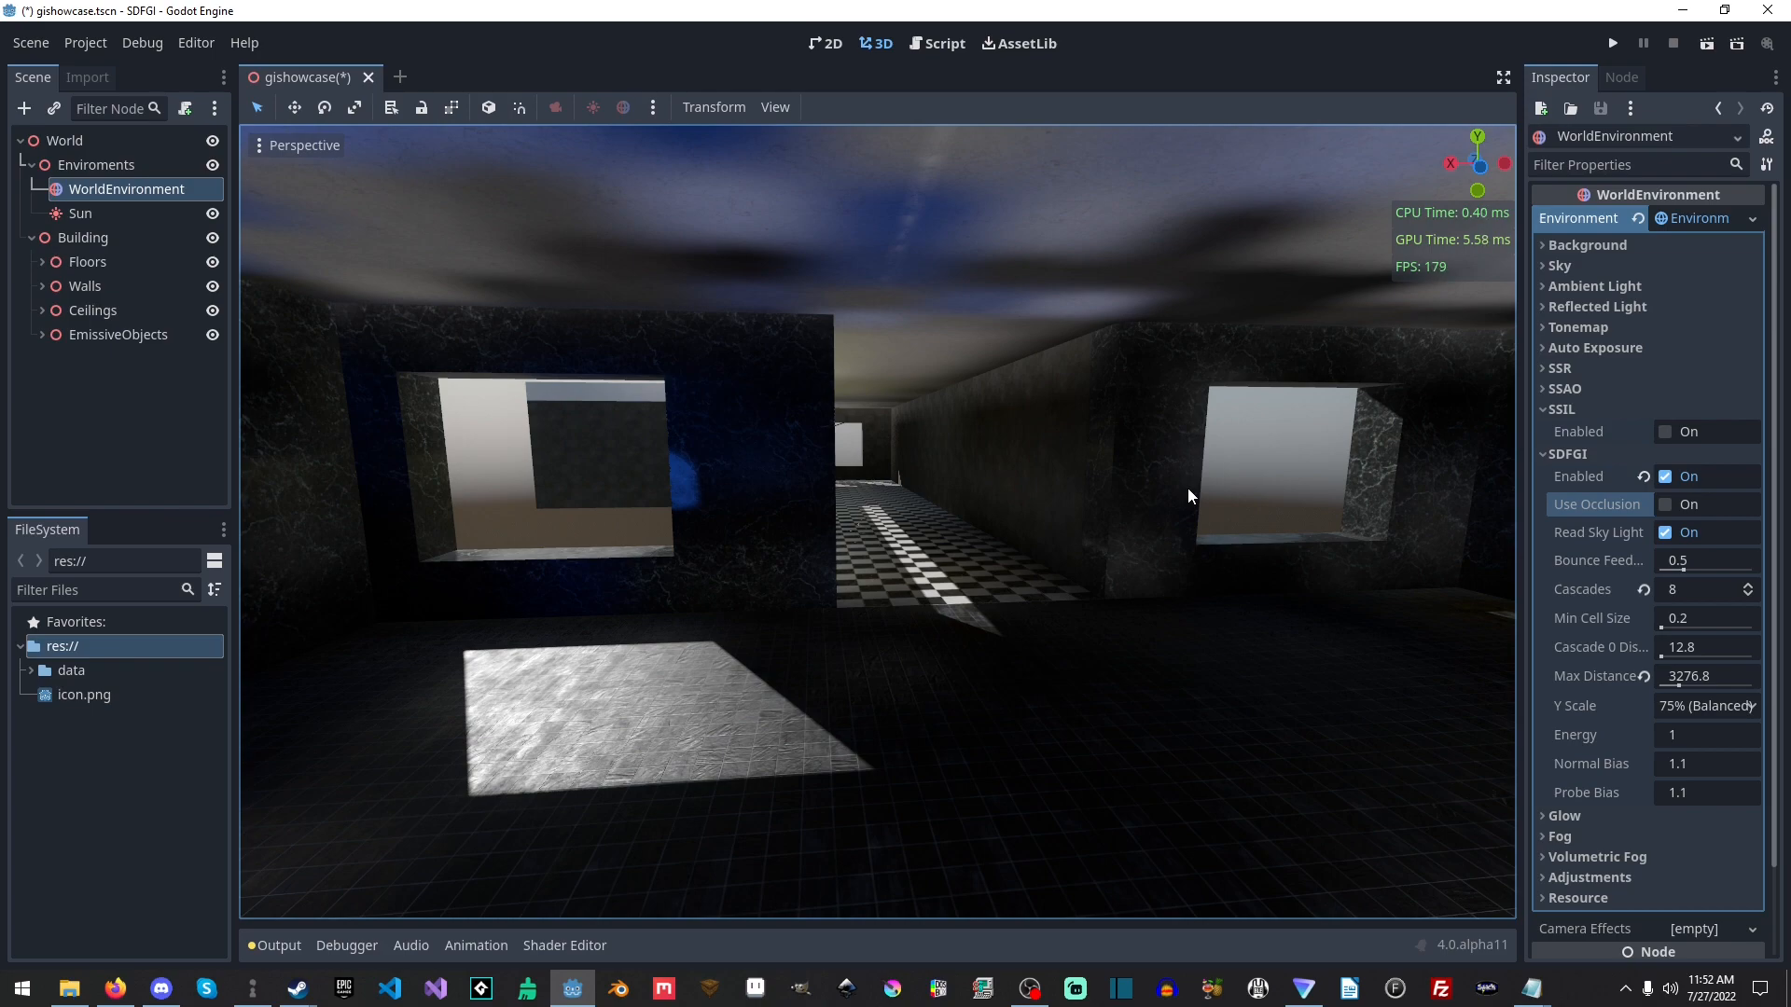
- Turn off Read Sky Light for SDFGI, inspect the room and its windows, and turn it on again
left_click(1667, 533)
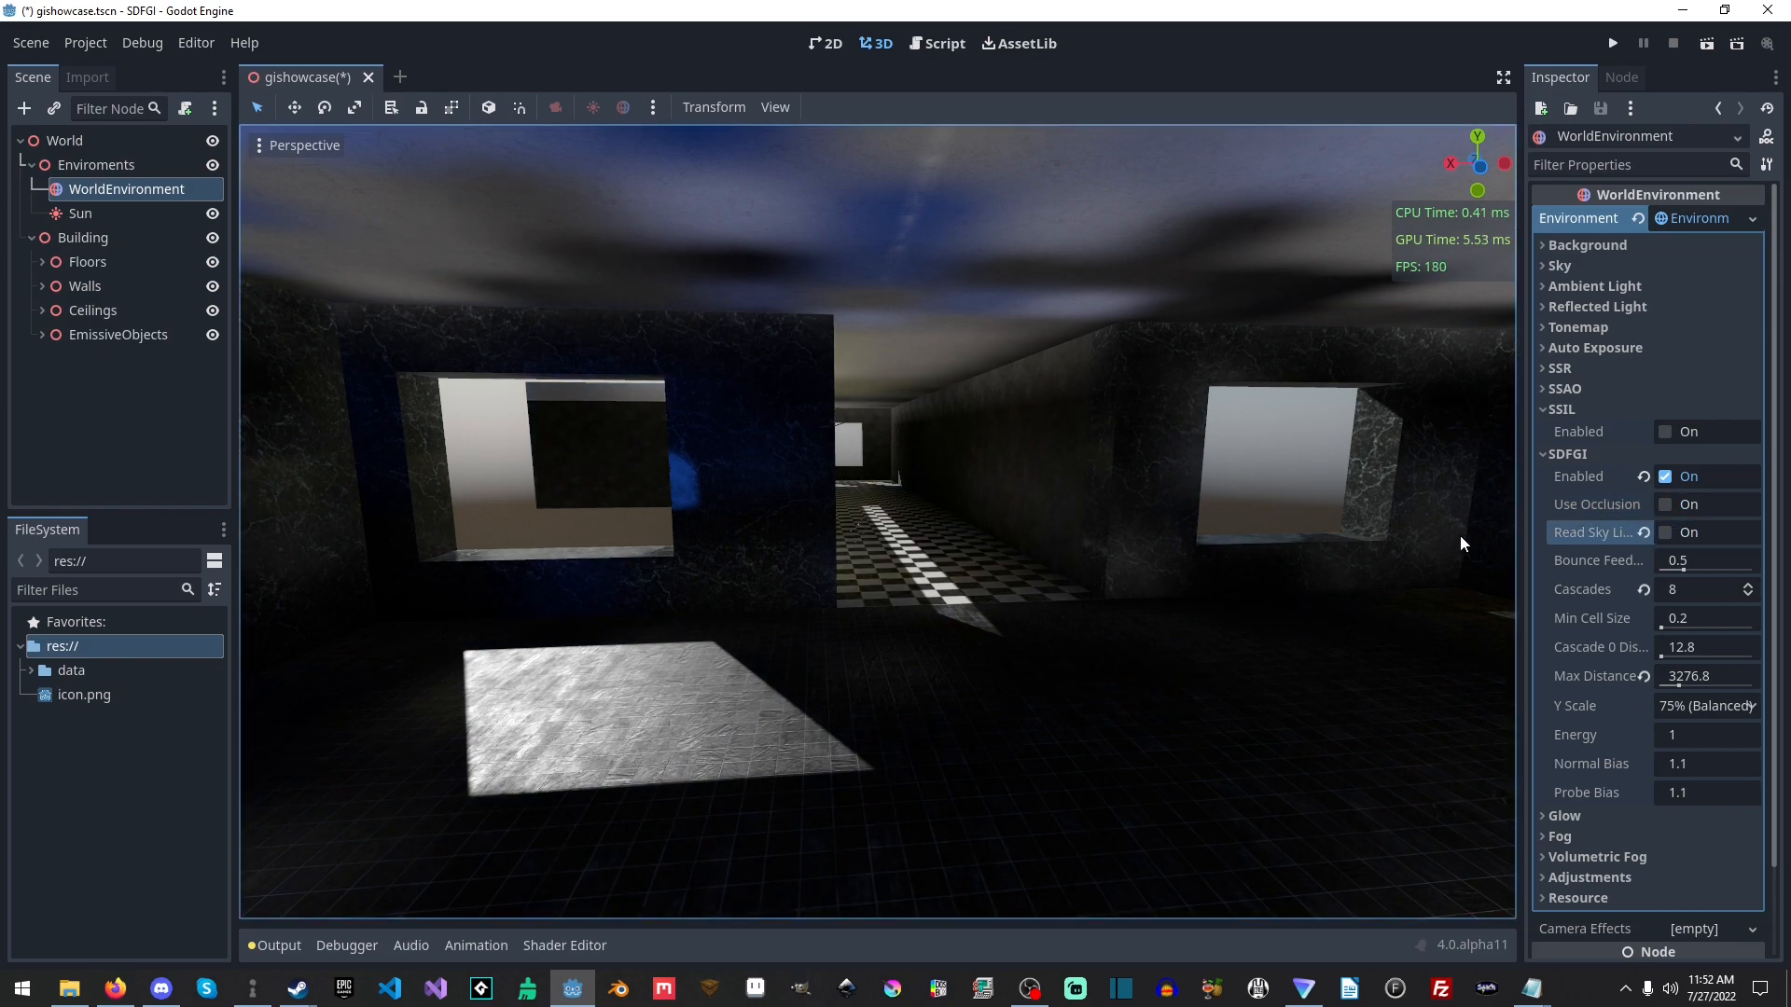
right_click_drag(1184, 521, 1511, 521)
scroll(1183, 519, "down", 15)
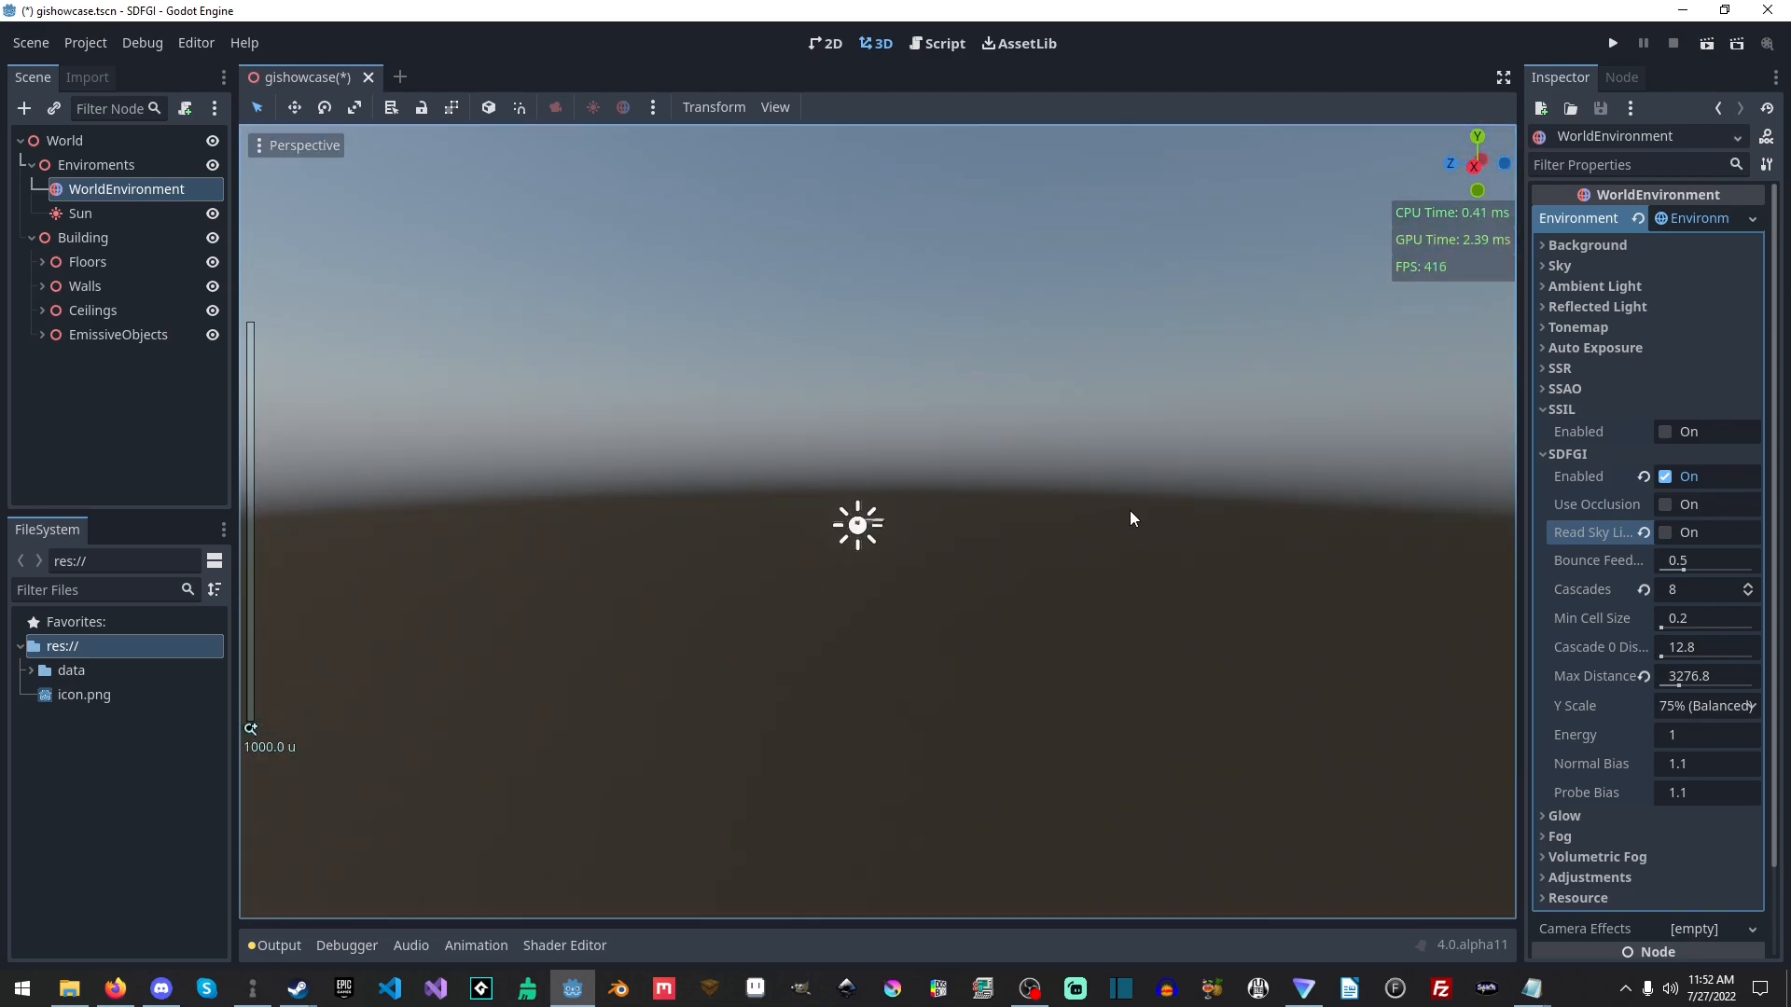
scroll(1132, 519, "down", 2)
scroll(1131, 520, "up", 15)
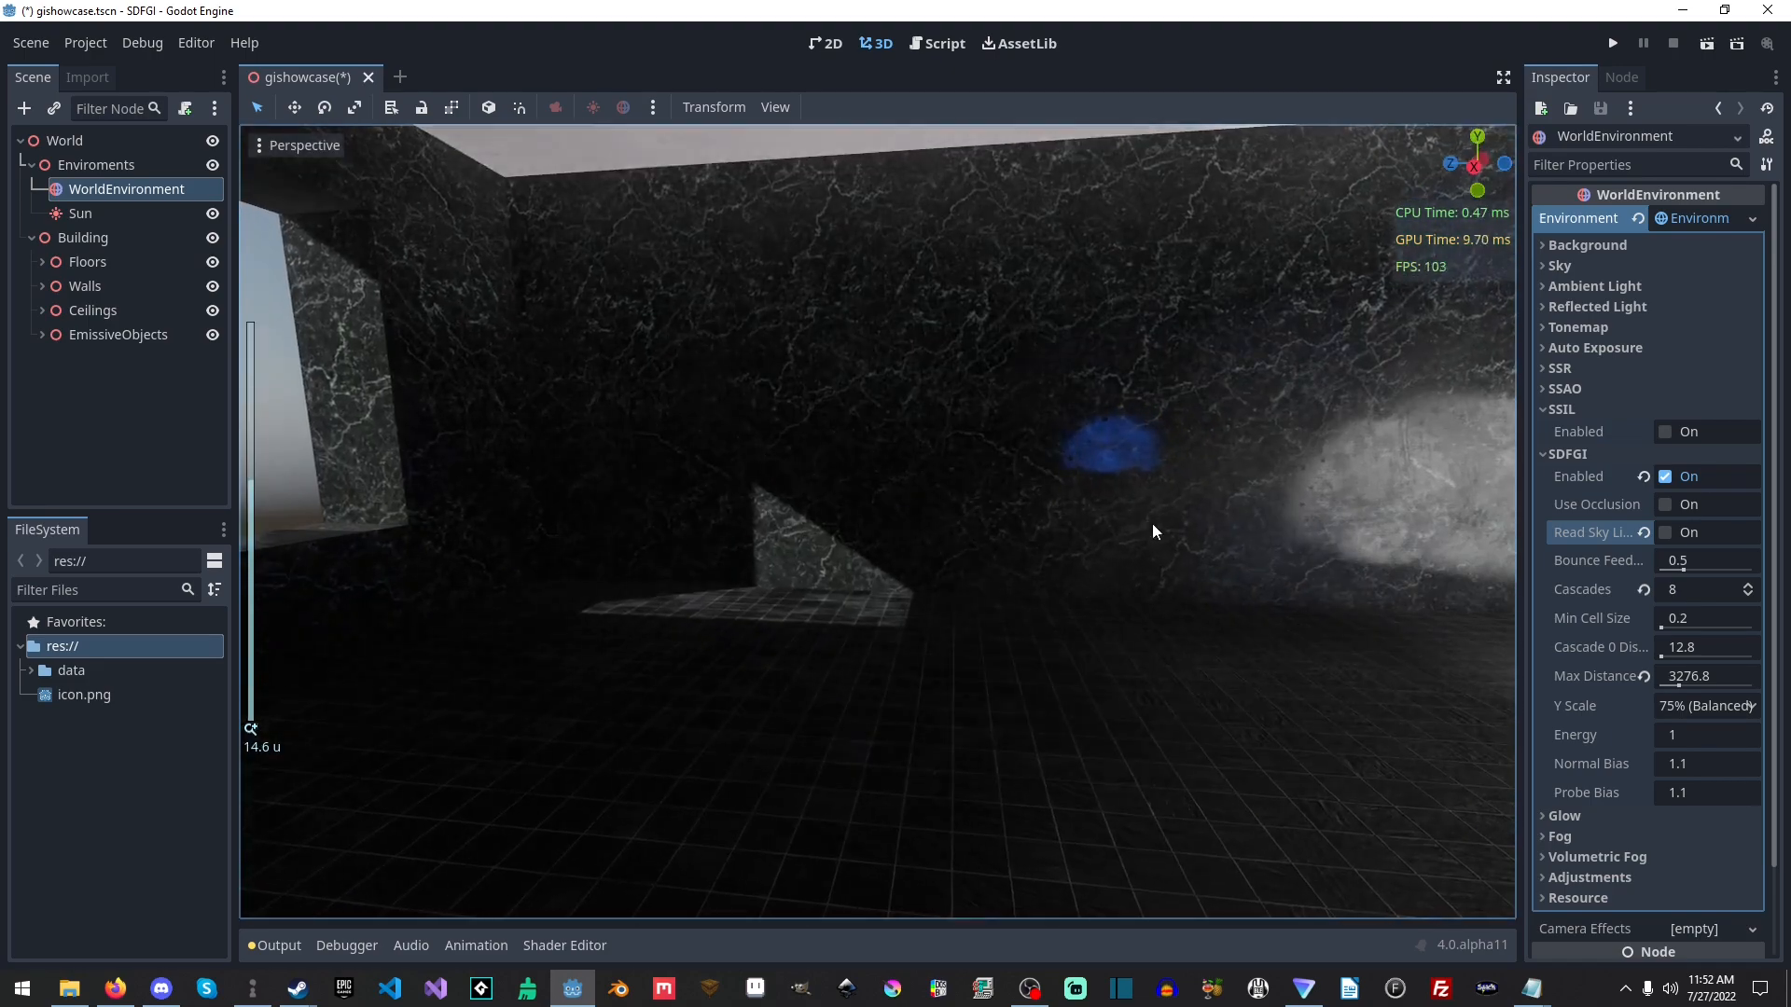
right_click_drag(1152, 525, 799, 515)
key("s")
key("w")
left_click(1646, 535)
left_click(1663, 532)
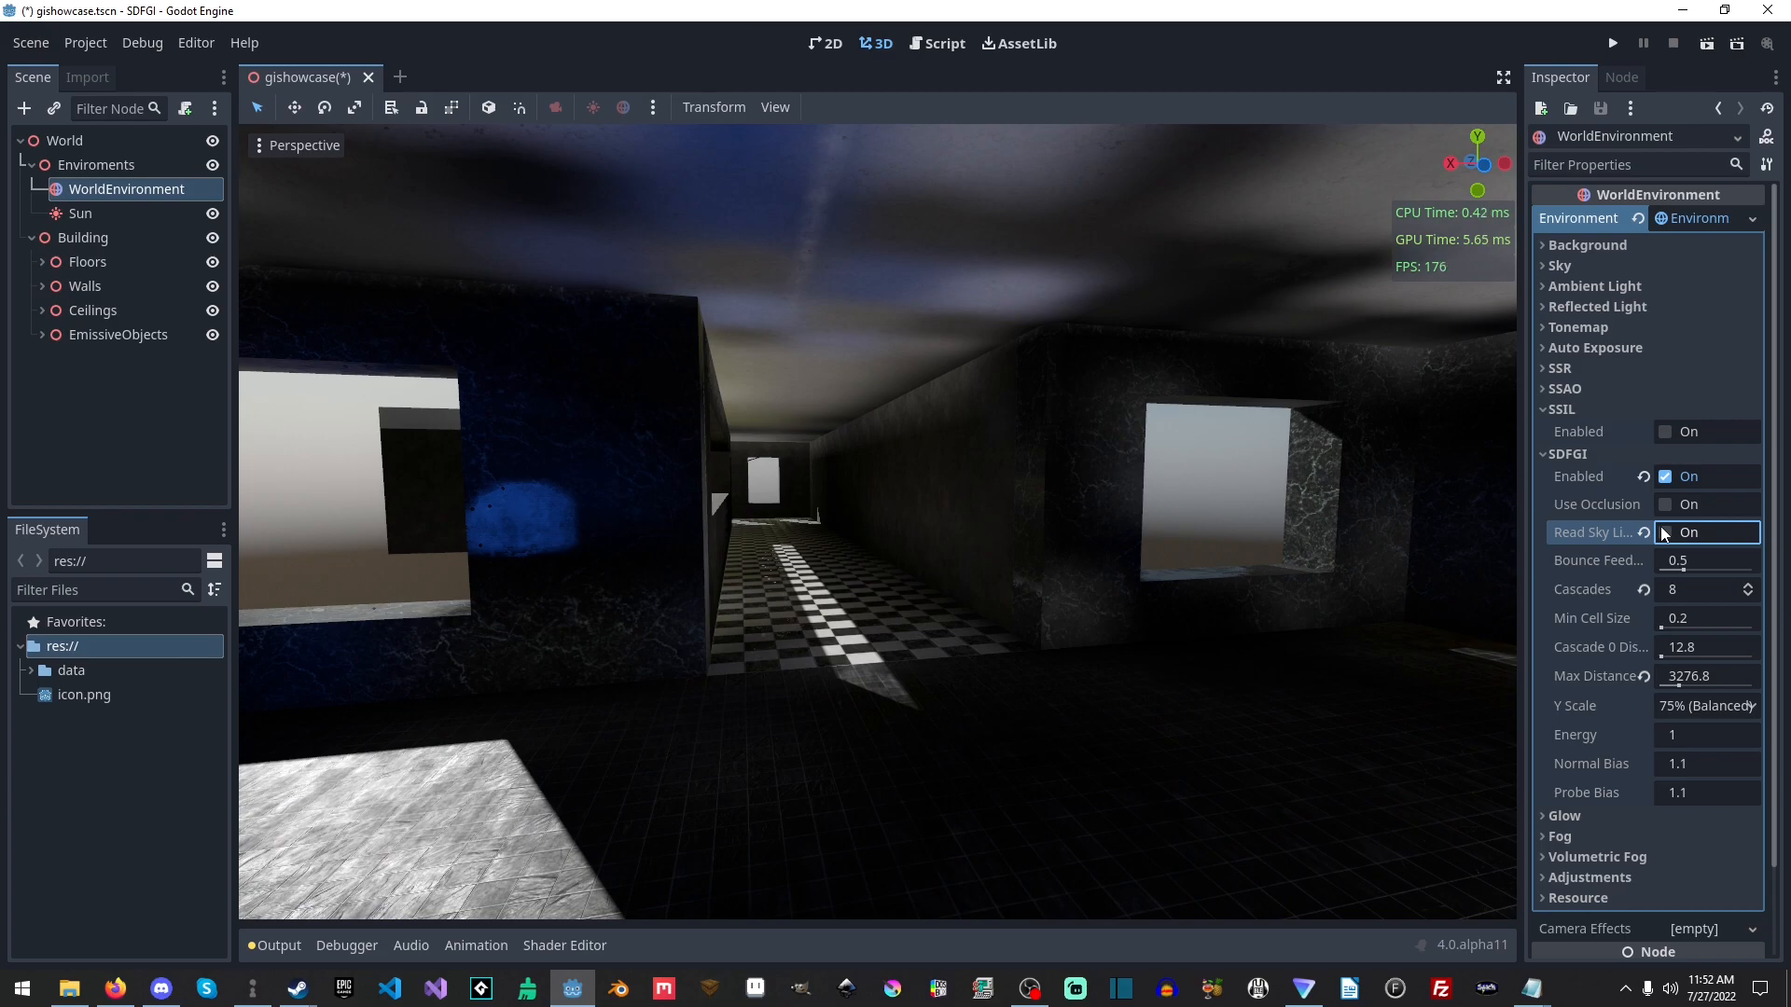
left_click(1664, 532)
- Try an SDFGI bounce feedback of 1.99 in the white-sphere room, inspect the lighting, and restore the default
right_click_drag(1138, 528, 1259, 531)
right_click_drag(876, 523, 1087, 546)
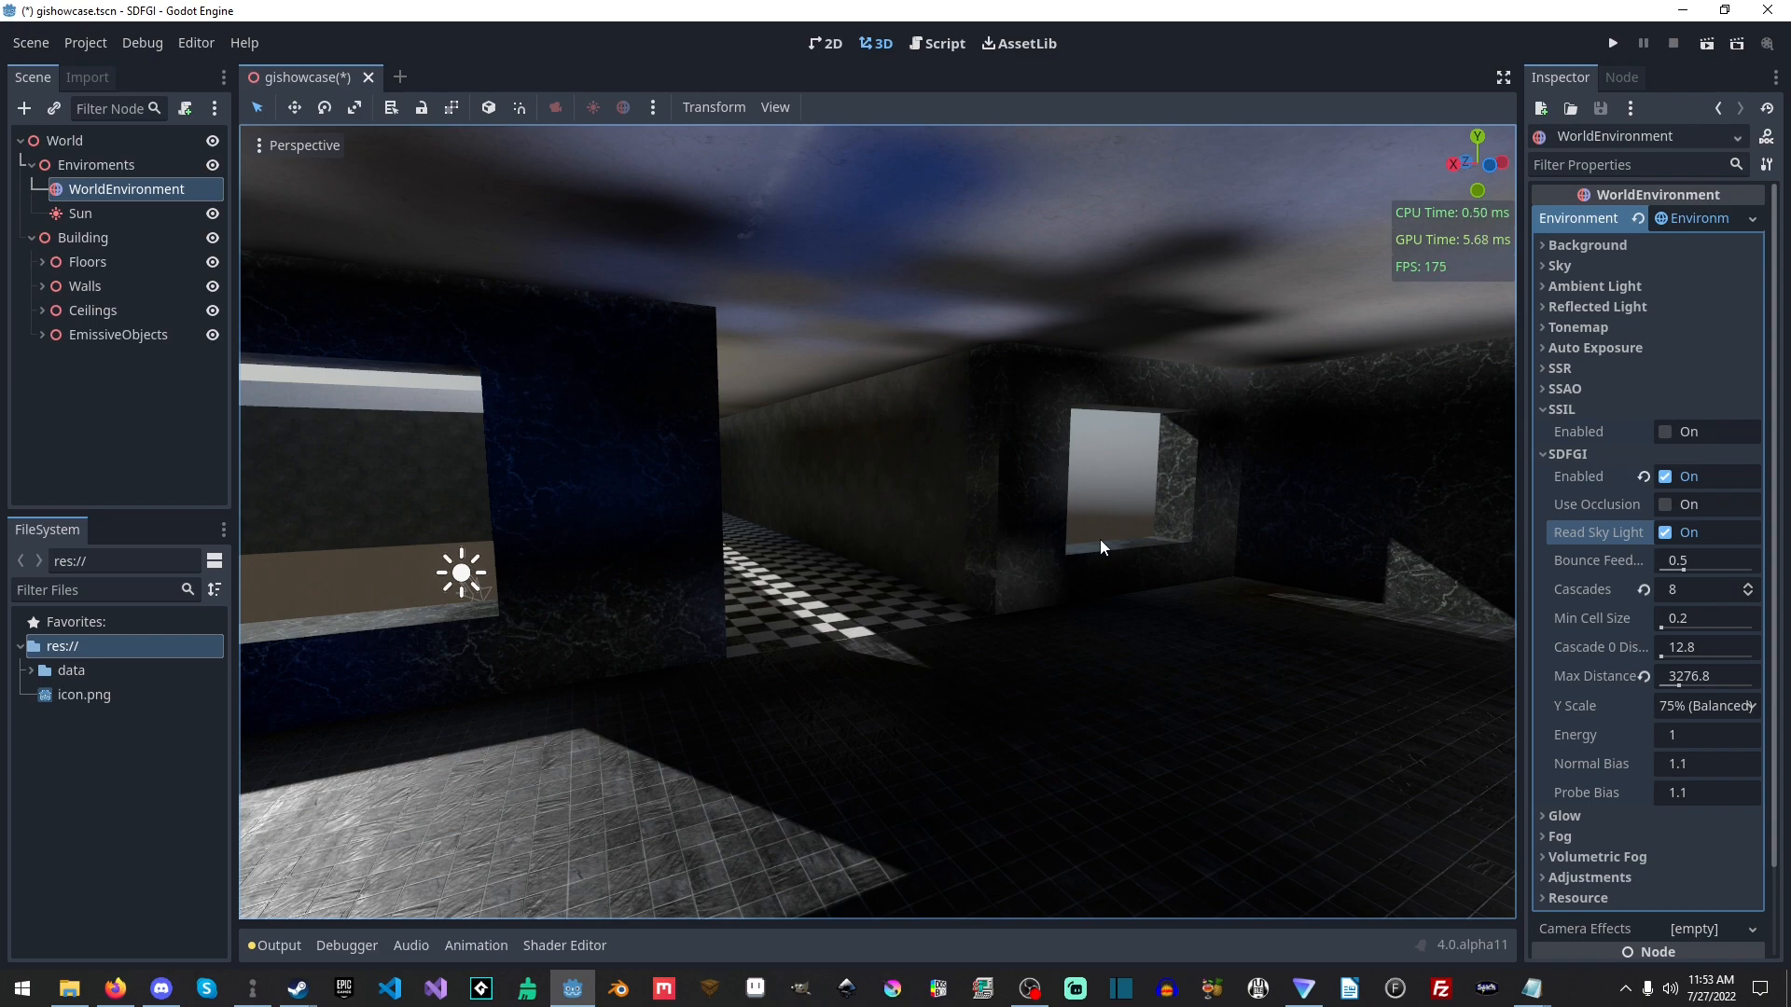
right_click_drag(1147, 507, 1399, 508)
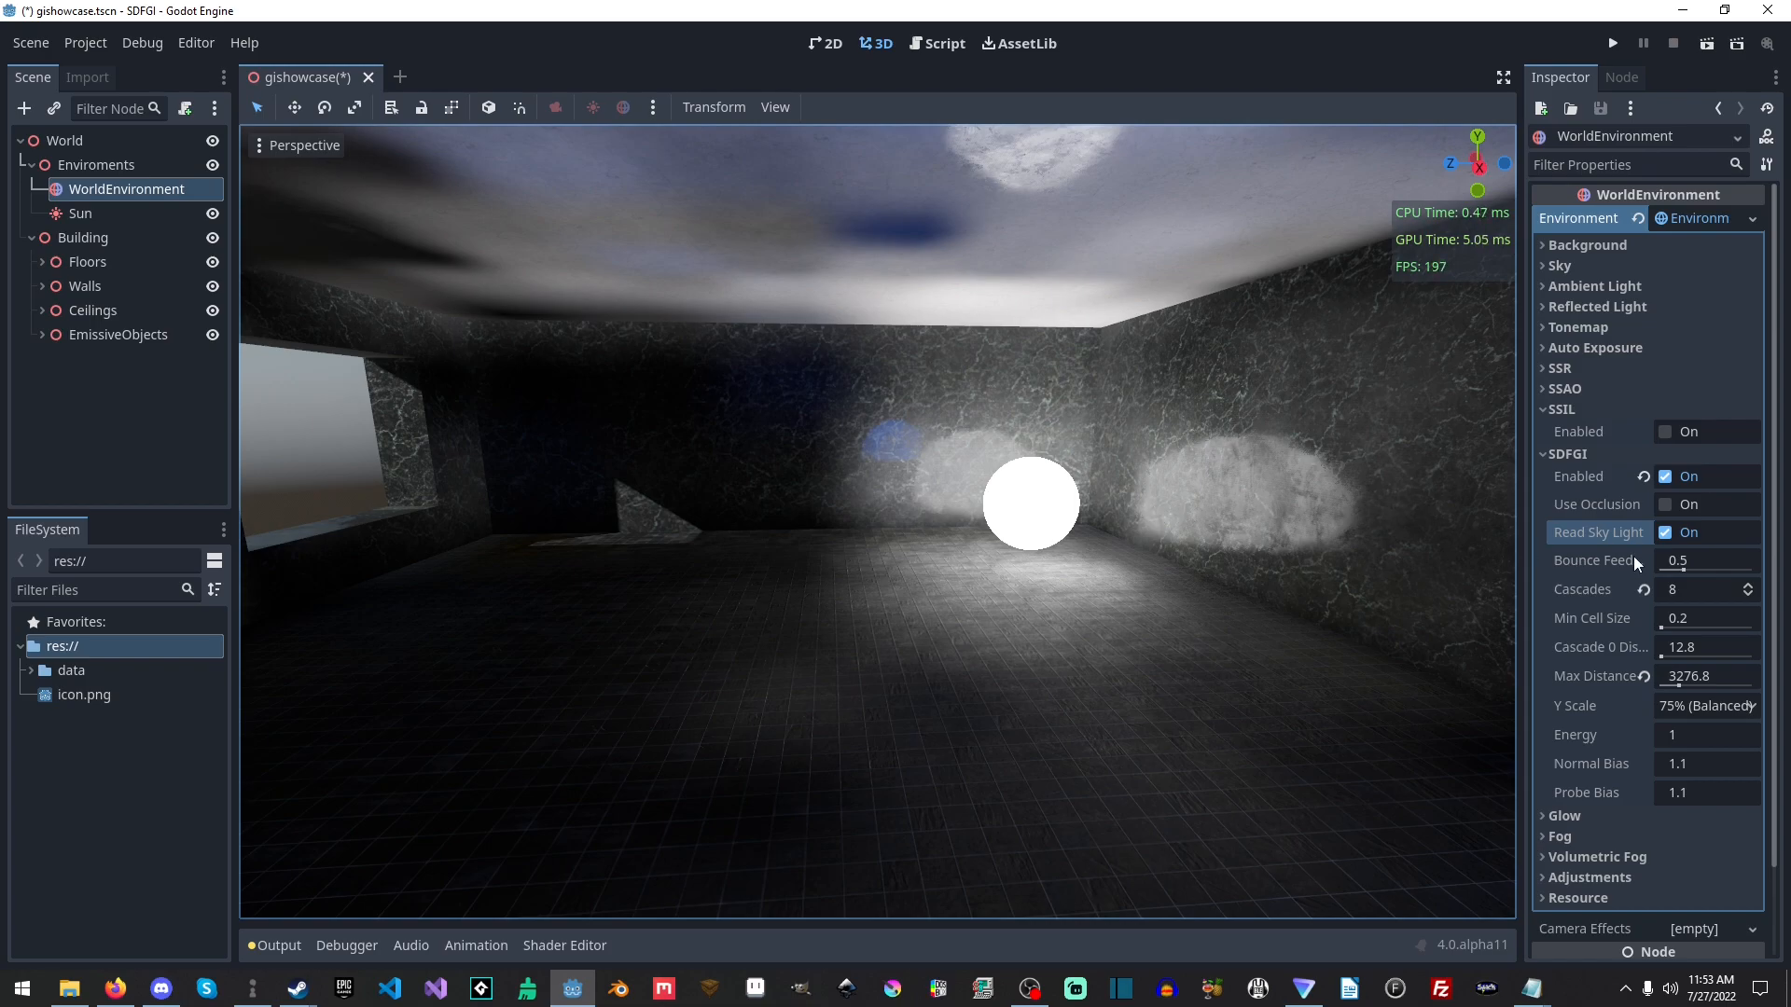
left_click_drag(1671, 563, 1753, 566)
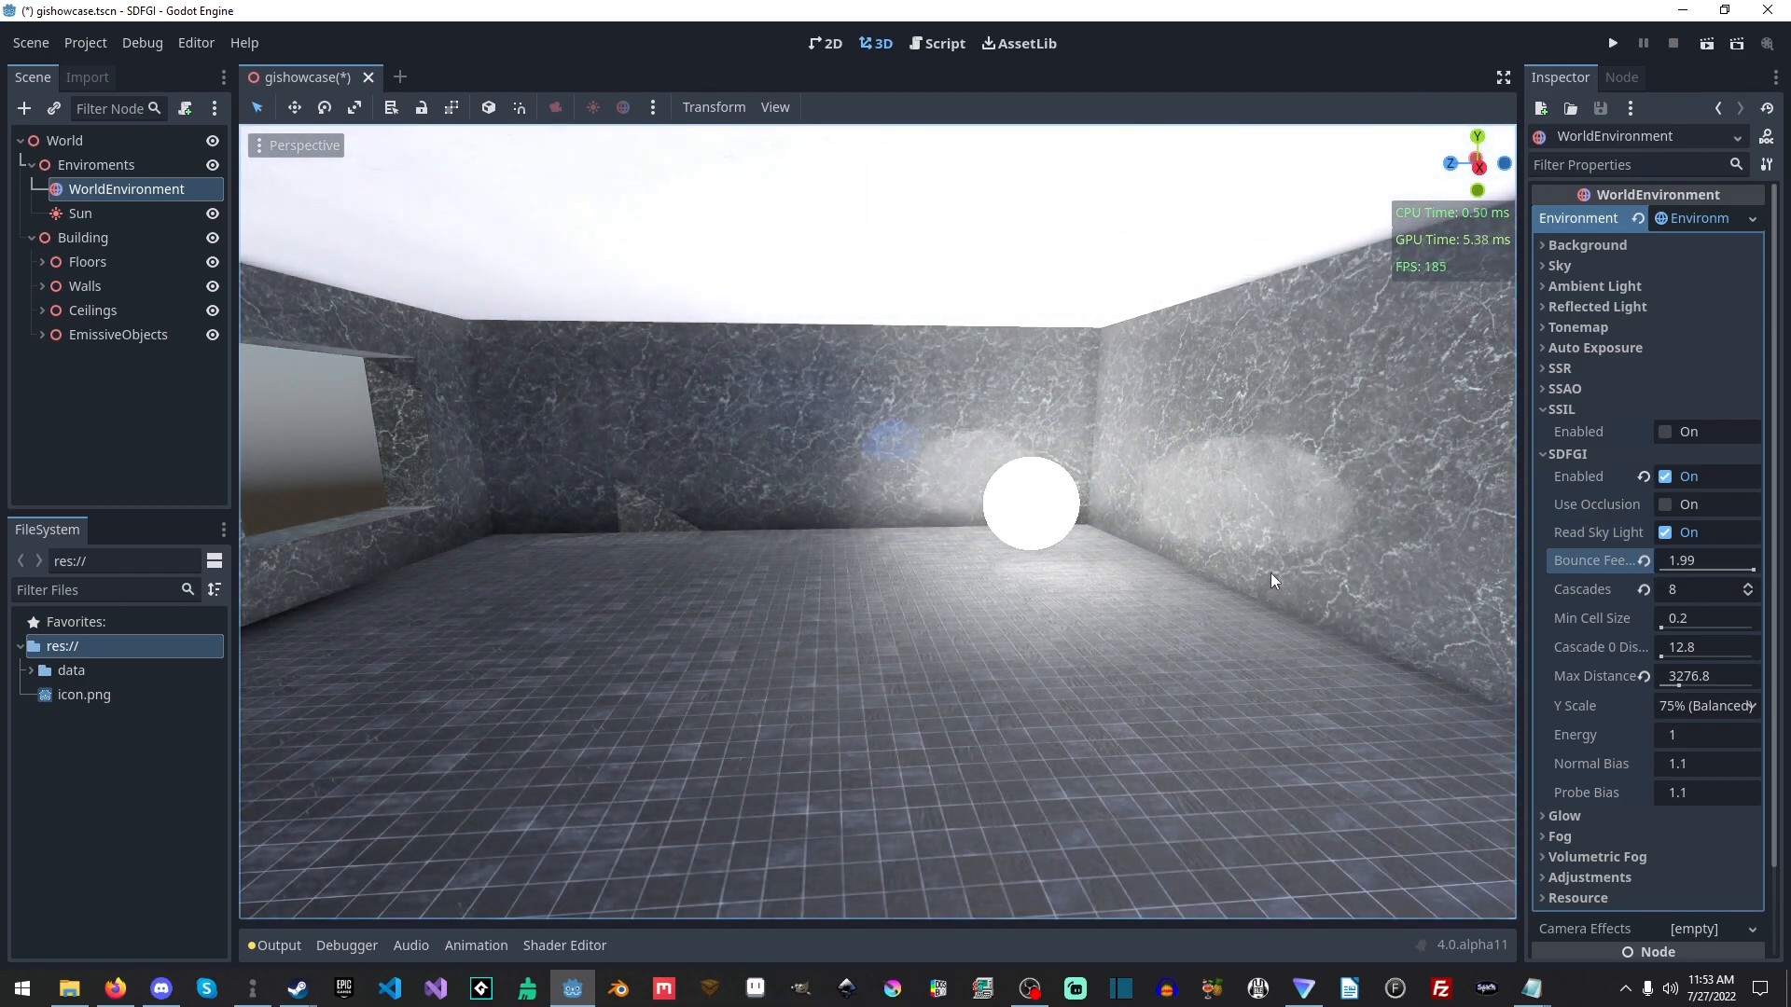
right_click_drag(1270, 572, 1530, 572)
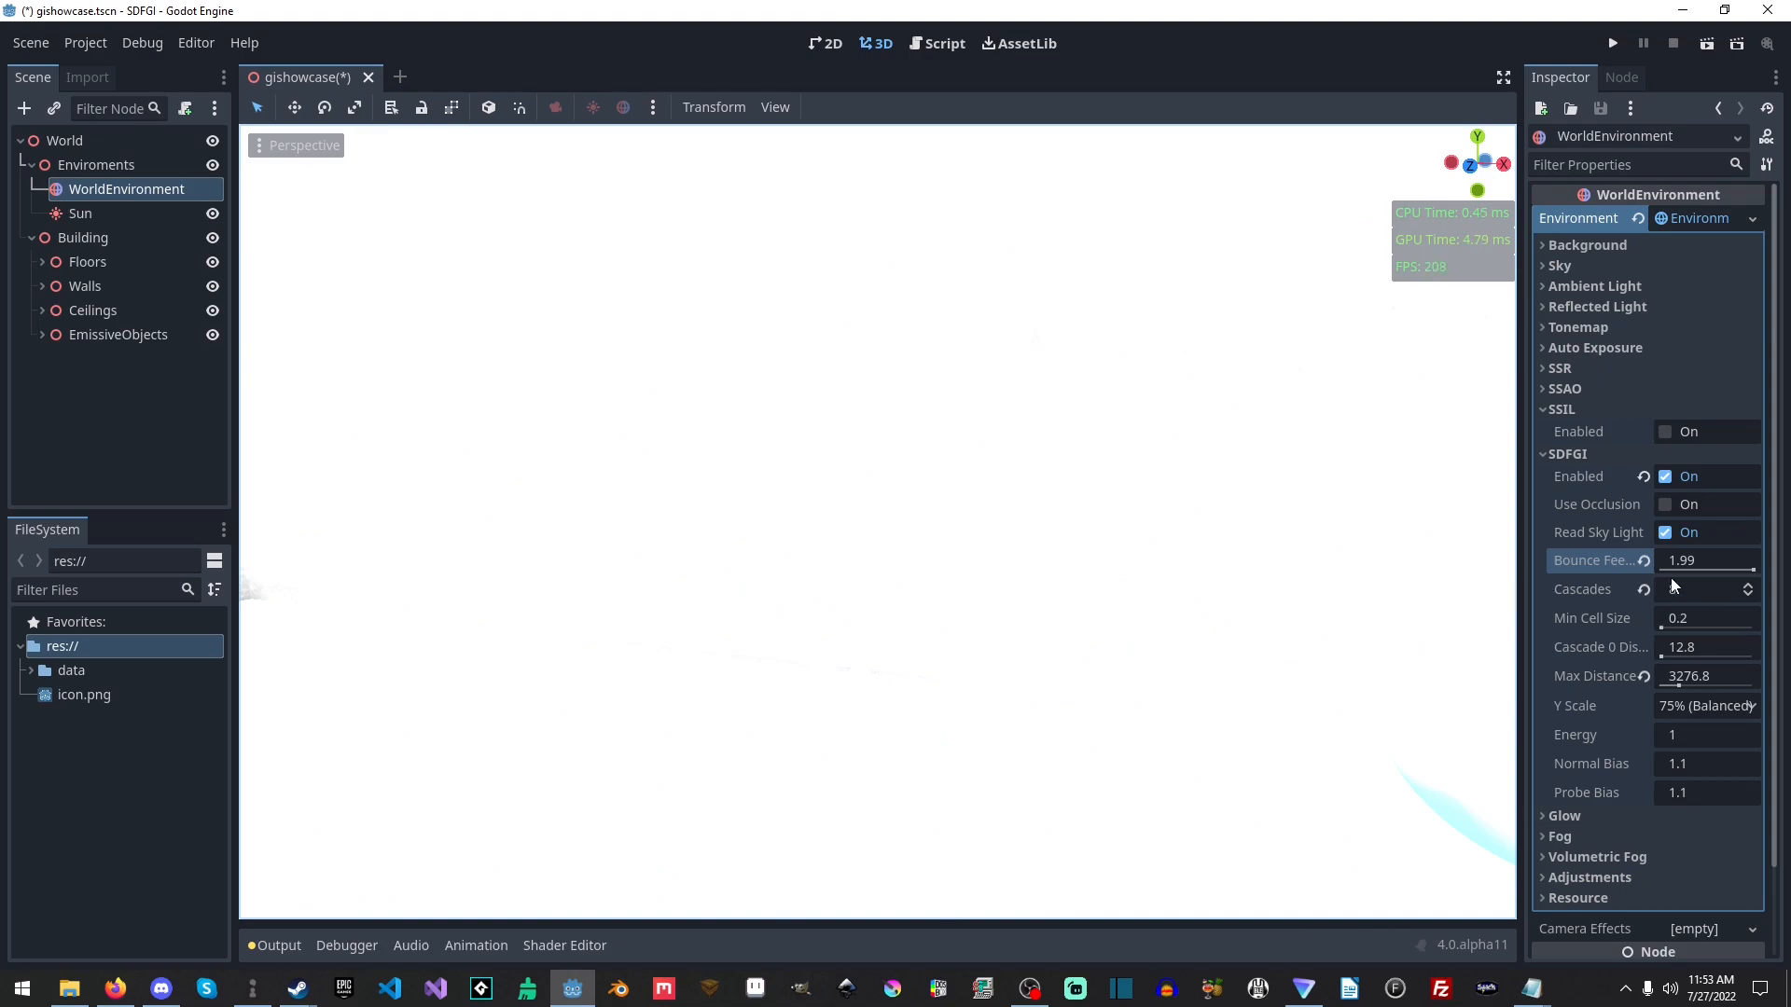
left_click(1646, 558)
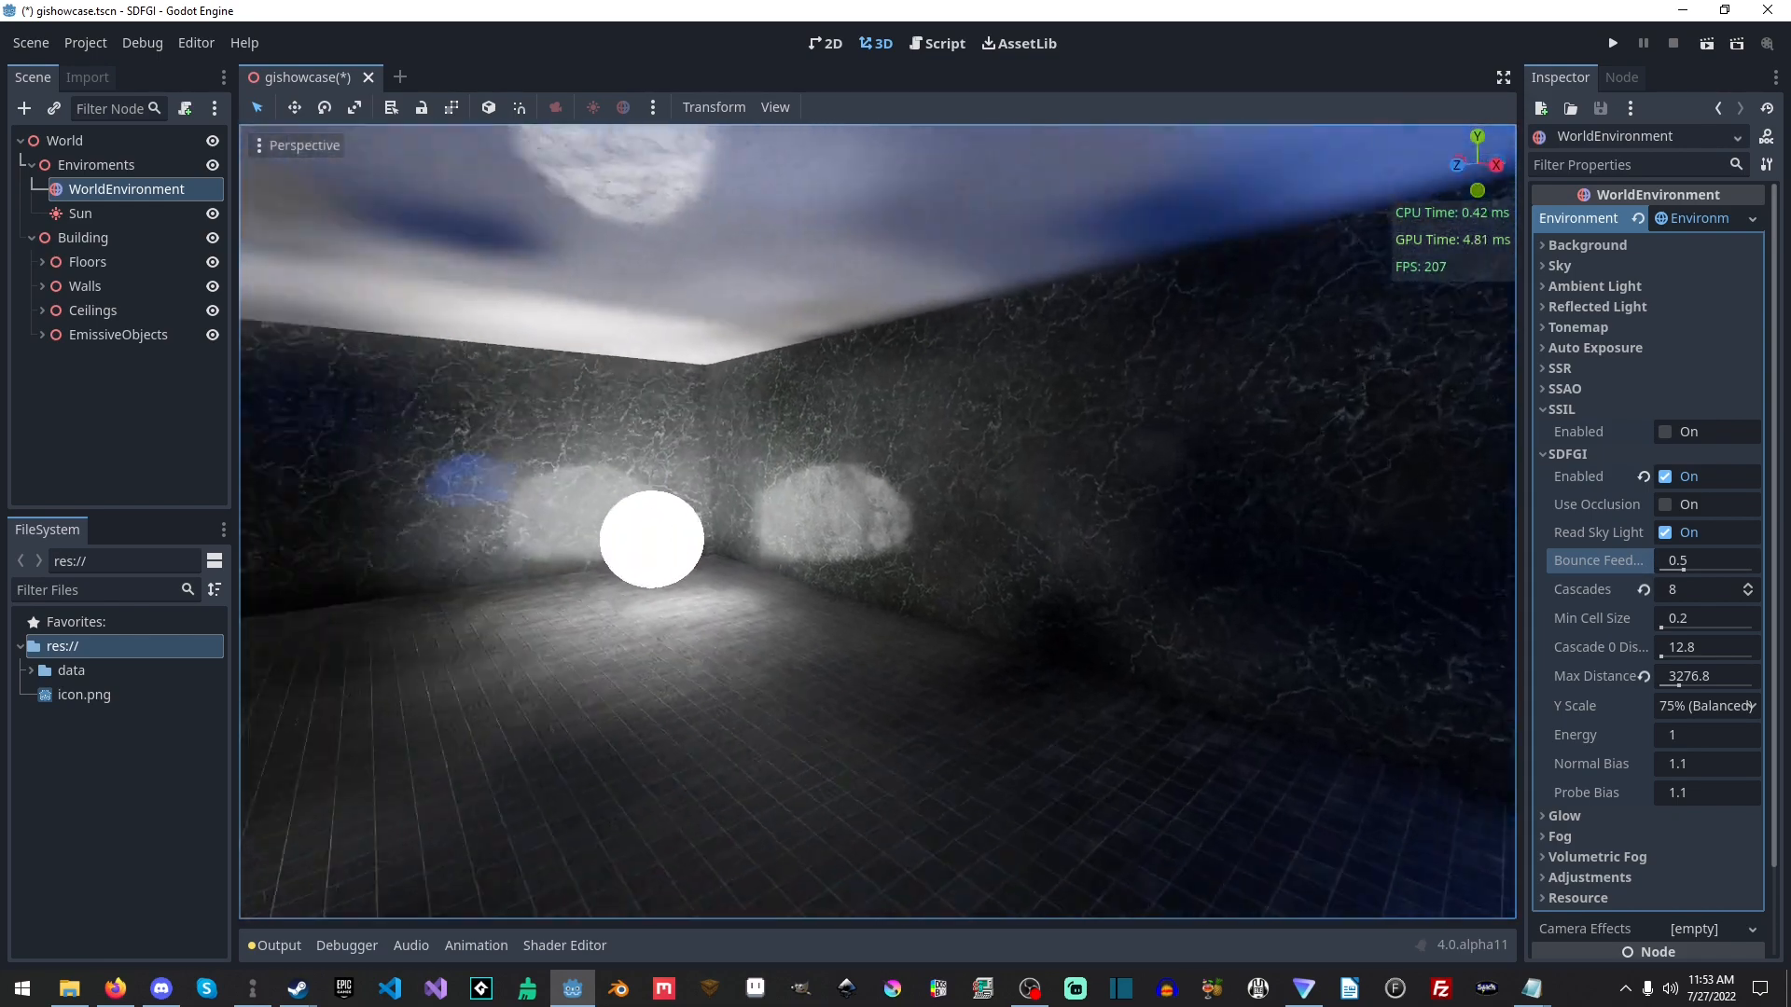
- Try an SDFGI bounce feedback of 0, look toward the corridor, and restore the default
right_click_drag(877, 523, 591, 522)
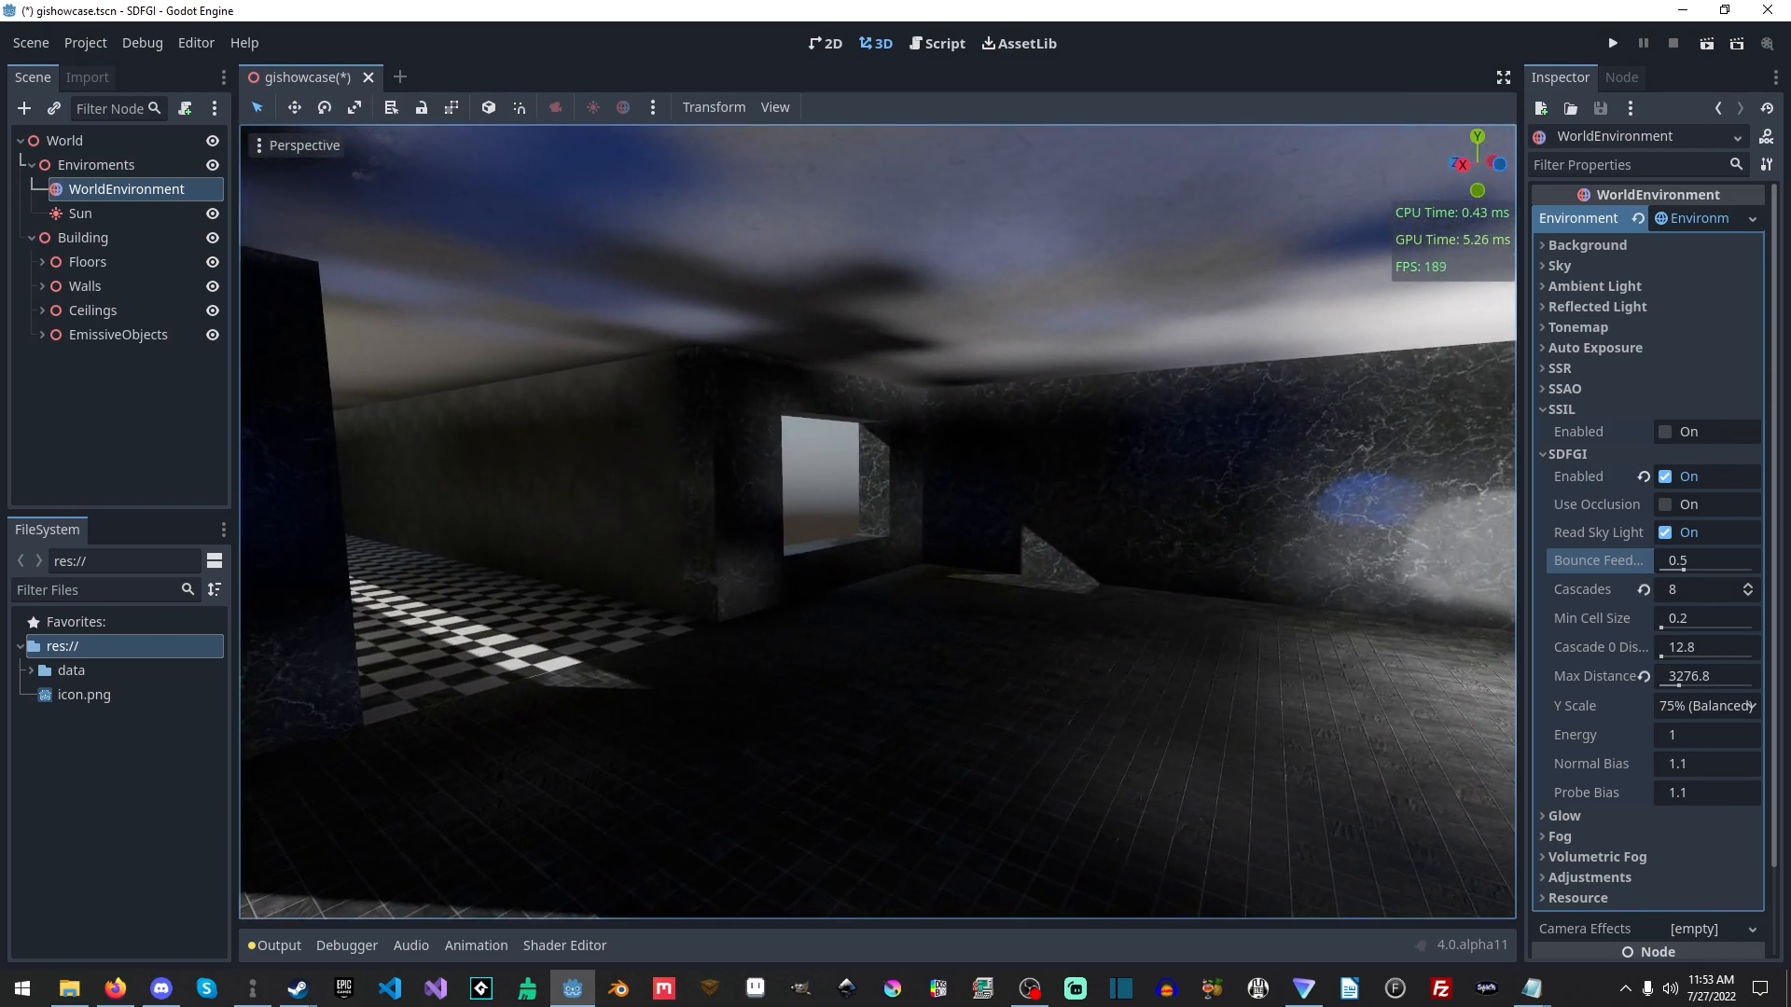
left_click_drag(1683, 570, 1655, 565)
mouse_move(1241, 563)
right_mouse_down()
mouse_move(1101, 564)
mouse_move(1261, 562)
right_mouse_up()
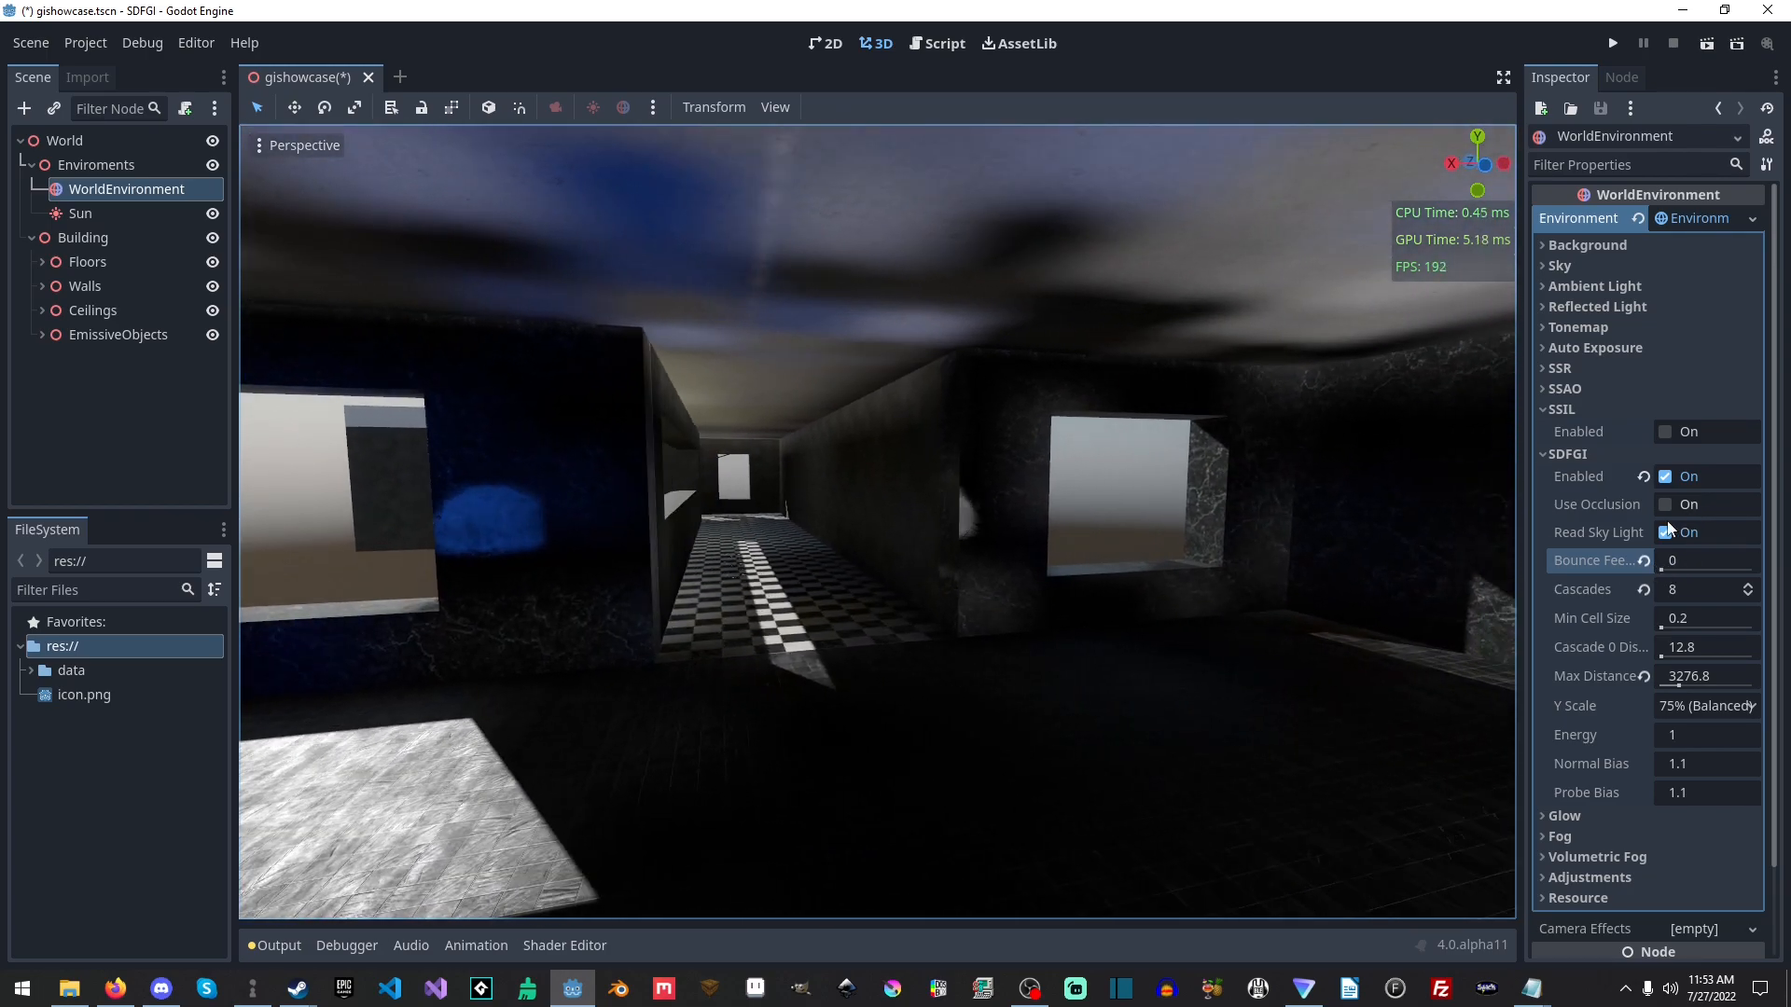
left_click(1644, 561)
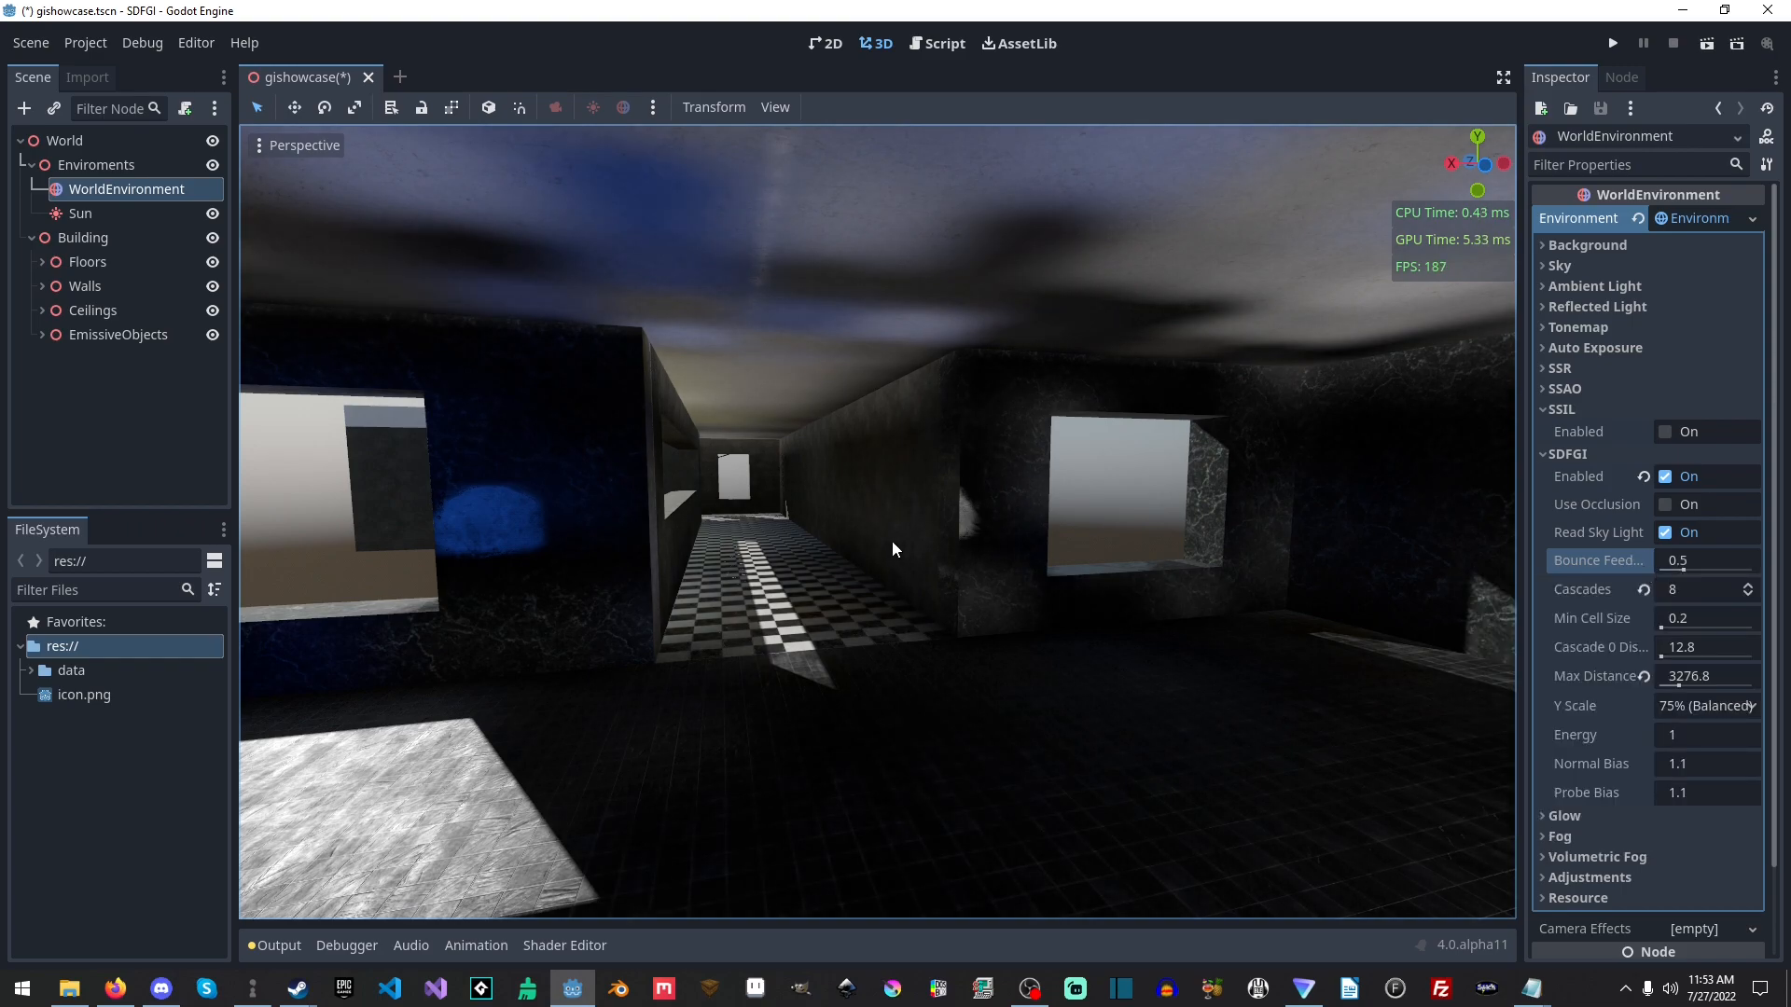
- Reset the SDFGI cascades to the default of 4, inspect the room and corridor, and raise them to 8
mouse_move(1139, 501)
right_mouse_down()
mouse_move(1082, 504)
mouse_move(1203, 499)
mouse_move(1148, 501)
right_mouse_up()
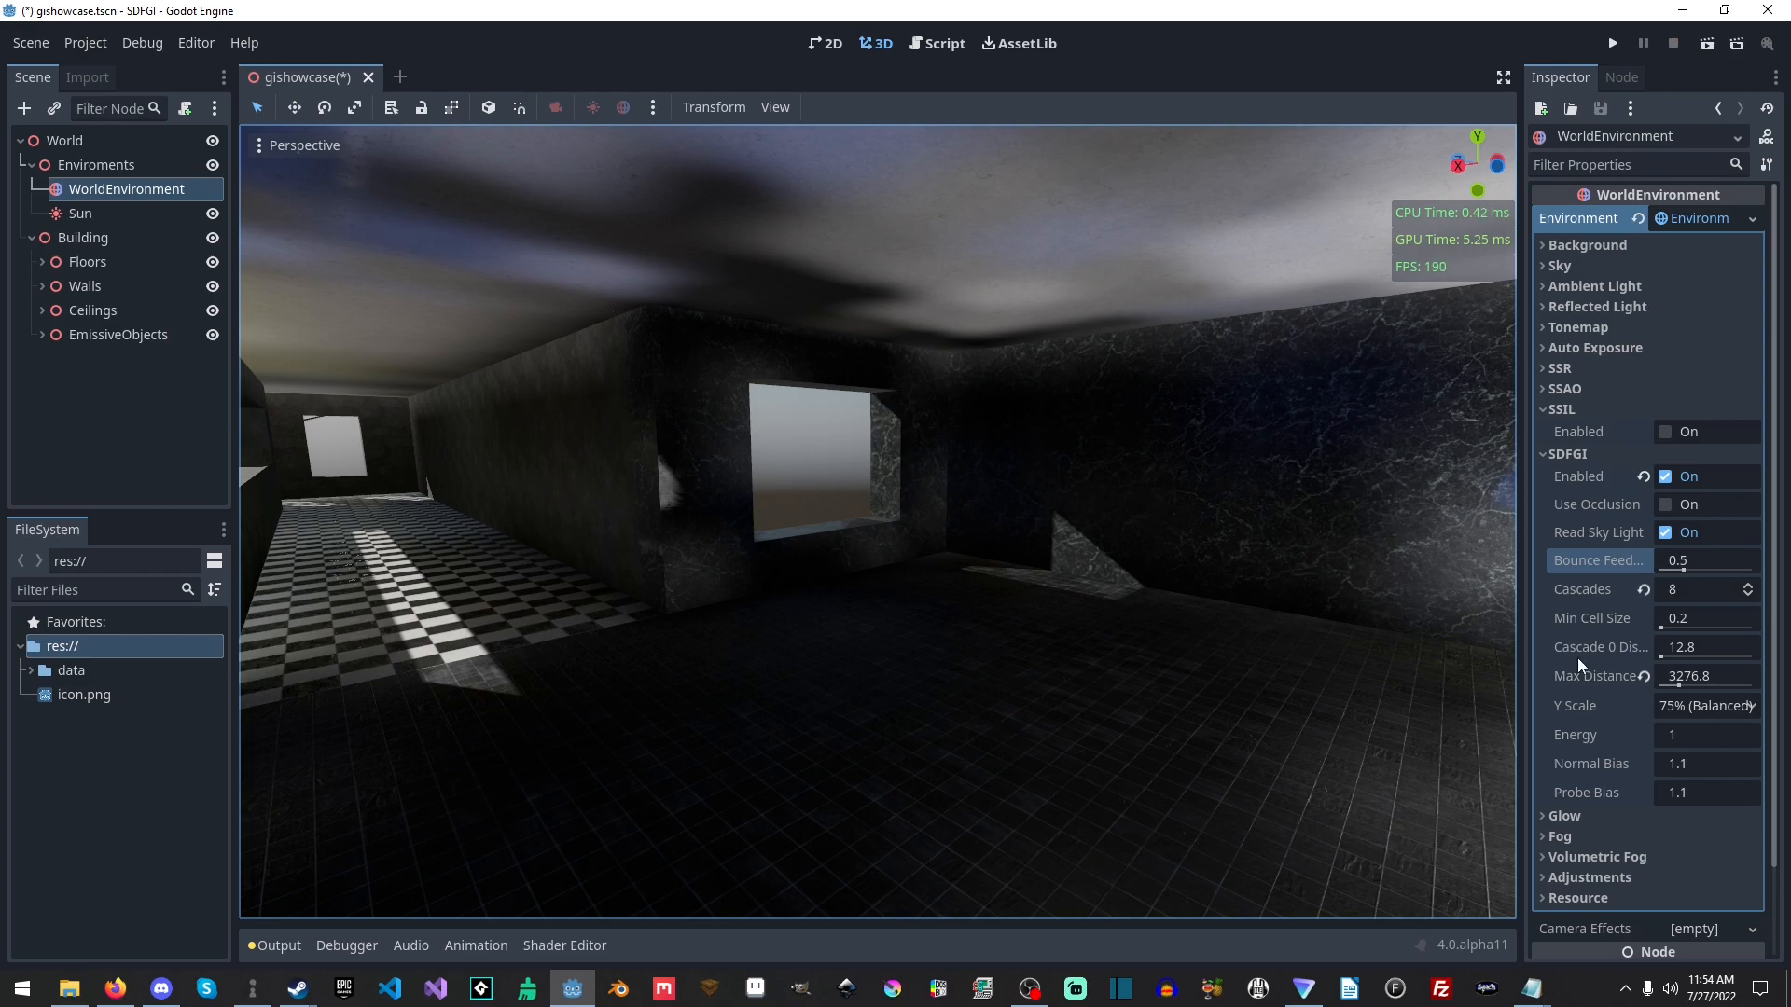
left_click(1643, 590)
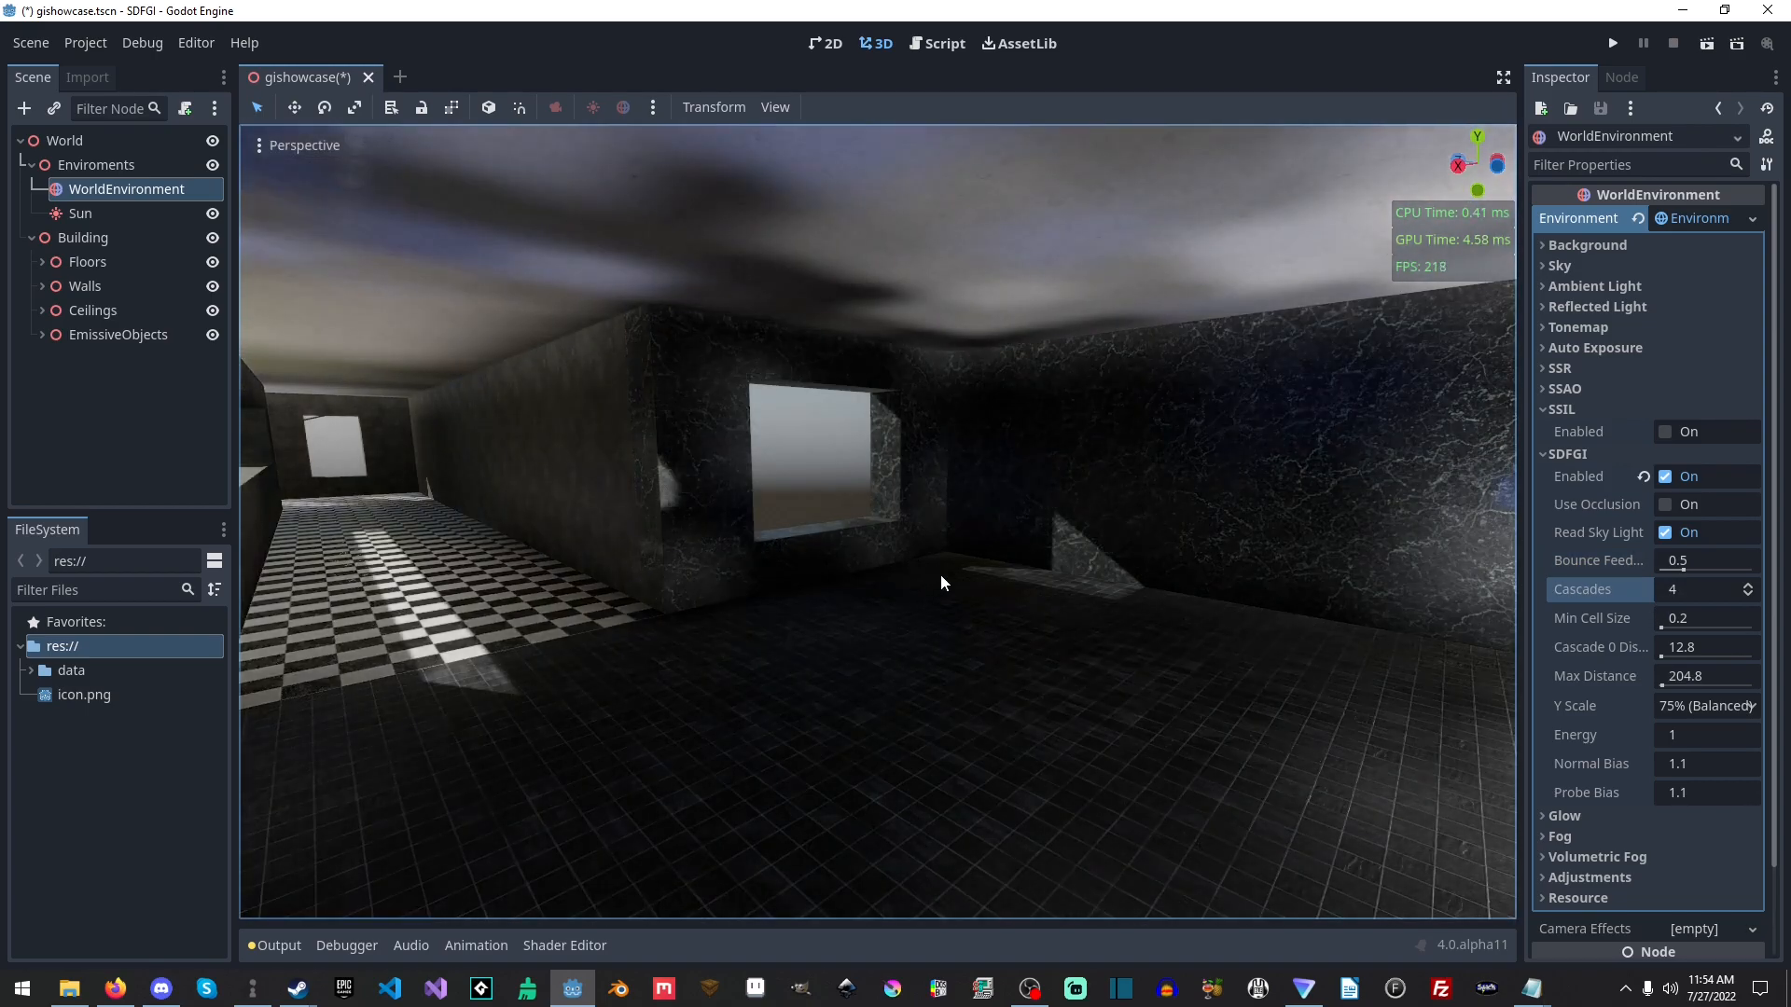
right_click_drag(987, 554, 821, 320)
right_click_drag(918, 474, 1067, 443)
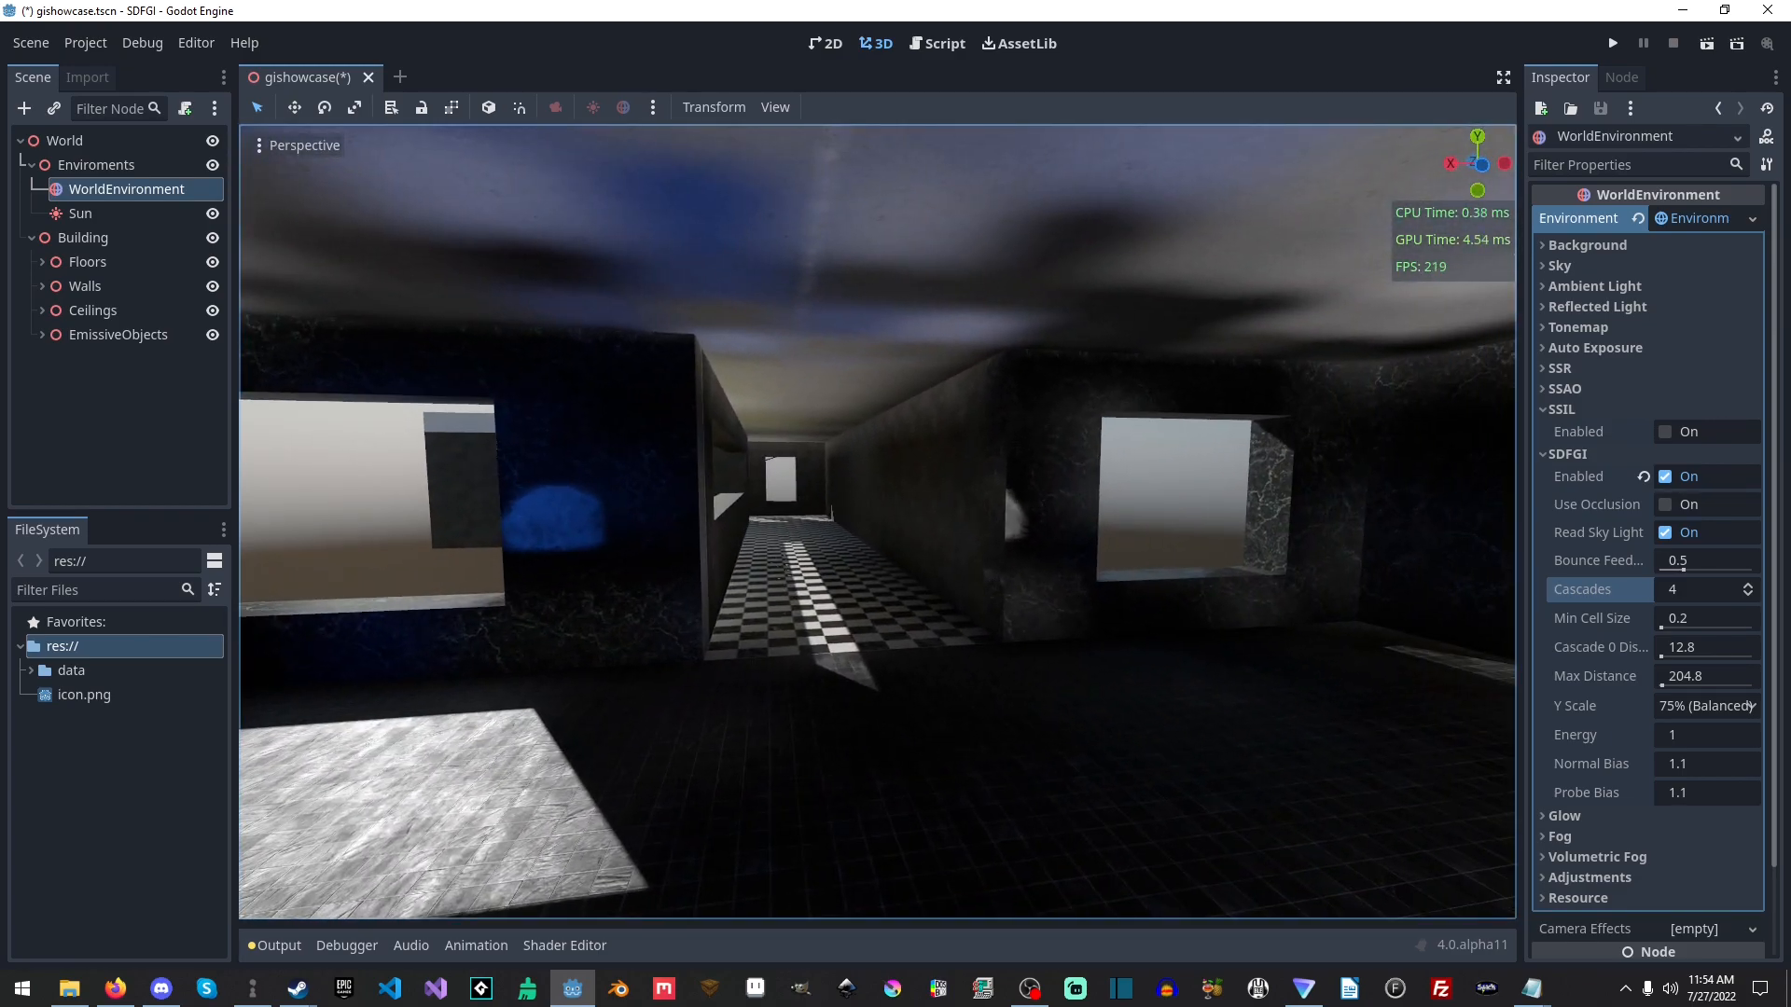
left_click(1747, 585)
left_click(1747, 585)
left_click(1747, 585)
left_click(1747, 586)
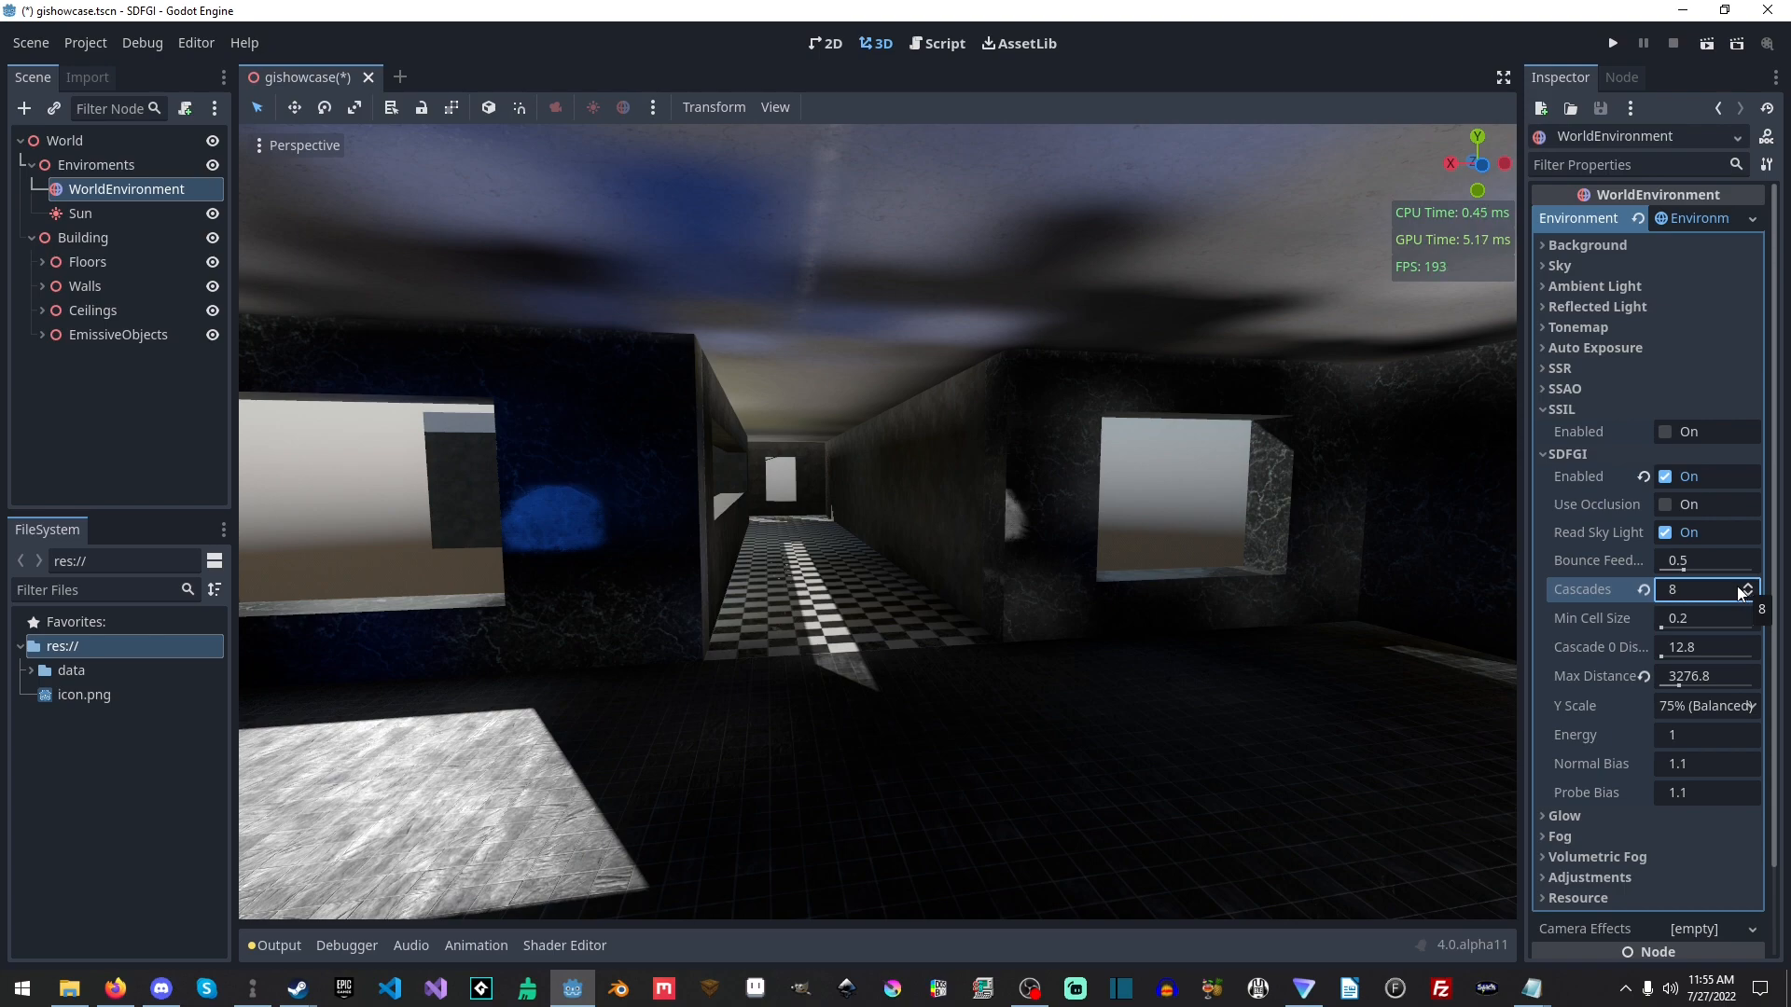
- Try an SDFGI min cell size of 0.1 and inspect the lighting around the room
left_click(1716, 620)
type("0.1")
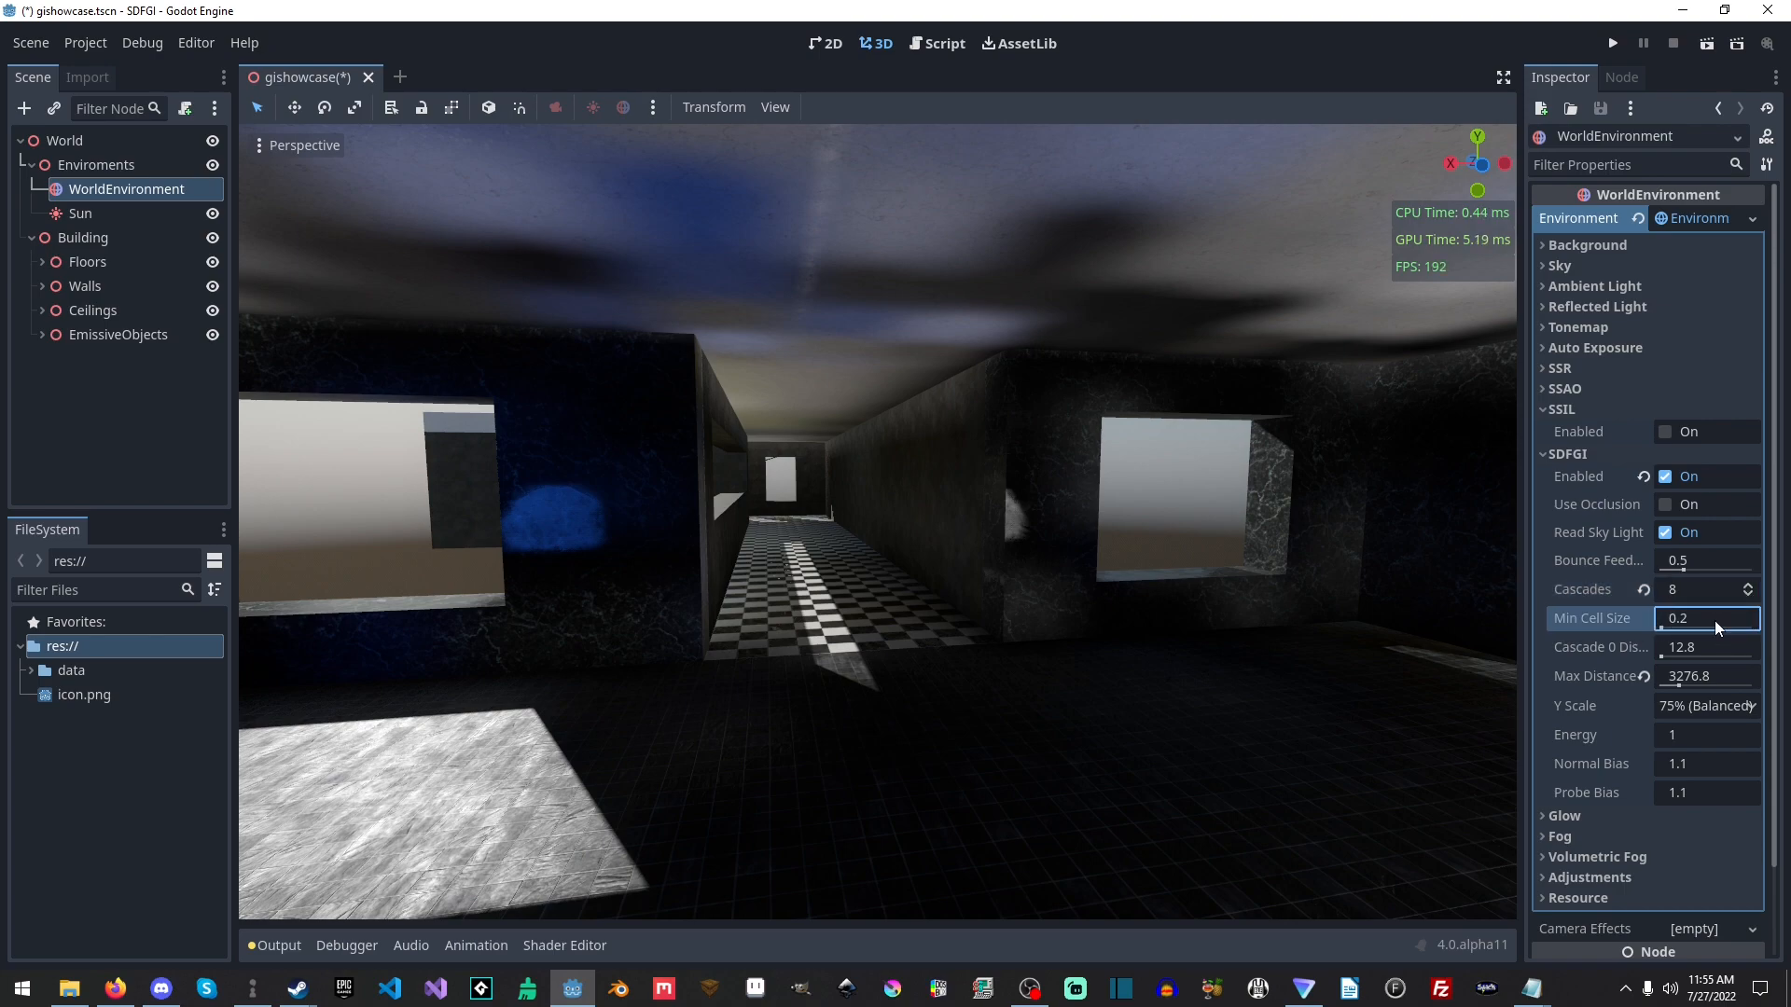
key("Return")
right_click_drag(1436, 526, 1399, 560)
right_click_drag(862, 566, 851, 482)
right_click_drag(817, 380, 816, 420)
- Try an SDFGI min cell size of 1 and inspect the light on the walls and ceiling
left_click(1697, 620)
type("1")
key("Return")
right_click_drag(878, 522, 271, 429)
right_click_drag(1185, 267, 1523, 431)
- Toggle Use Occlusion on and off to compare light leaking with the enlarged min cell size
left_click(1664, 508)
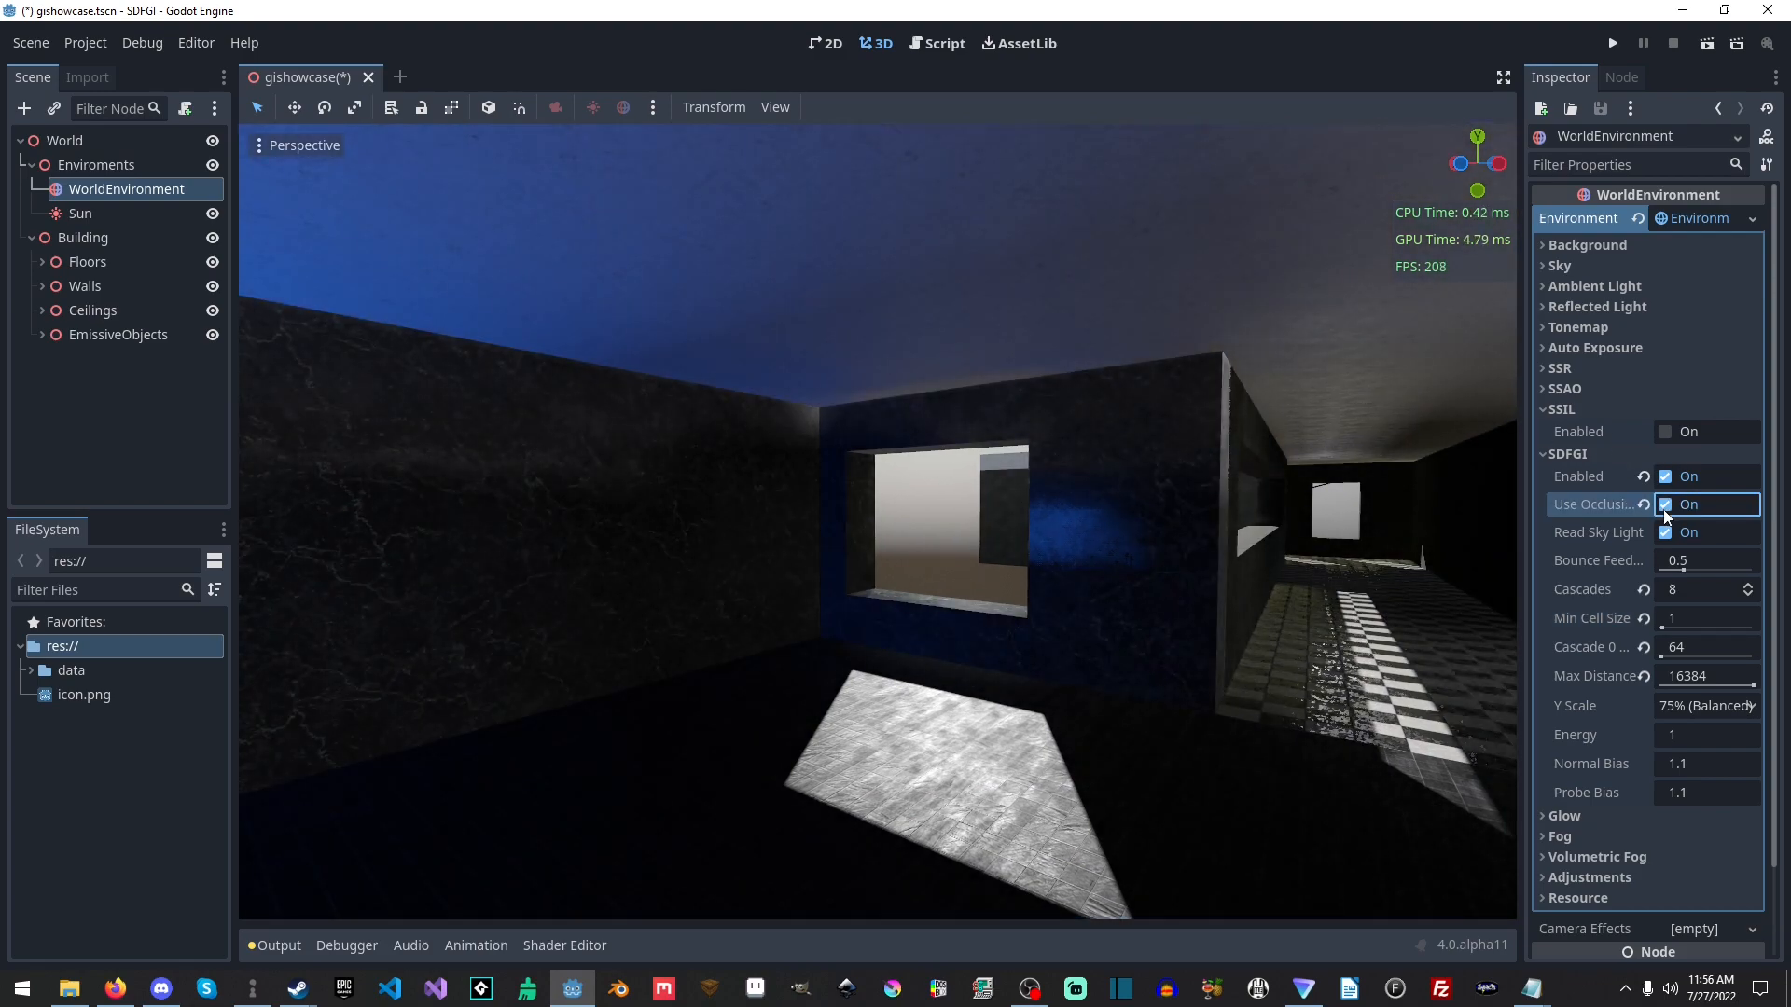
left_click(1663, 511)
mouse_move(1227, 543)
right_mouse_down()
mouse_move(914, 496)
mouse_move(850, 541)
mouse_move(1227, 518)
right_mouse_up()
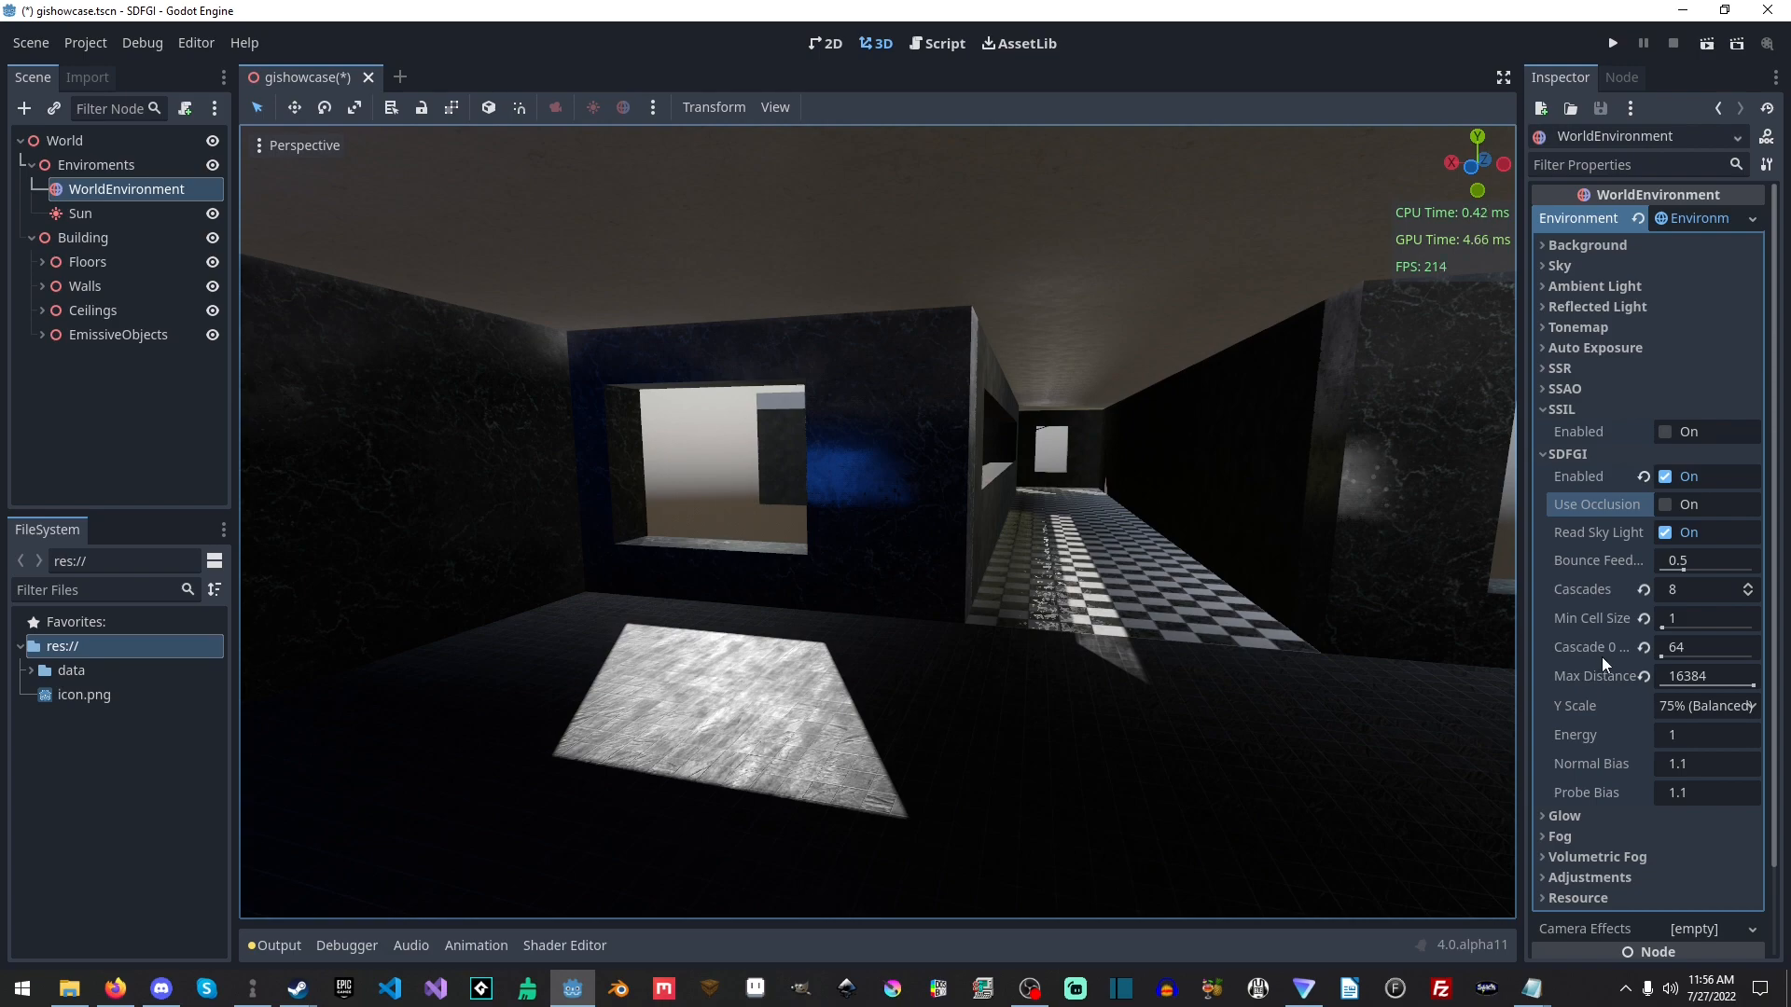
- Reset the SDFGI min cell size to its default of 0.2
left_click(1643, 618)
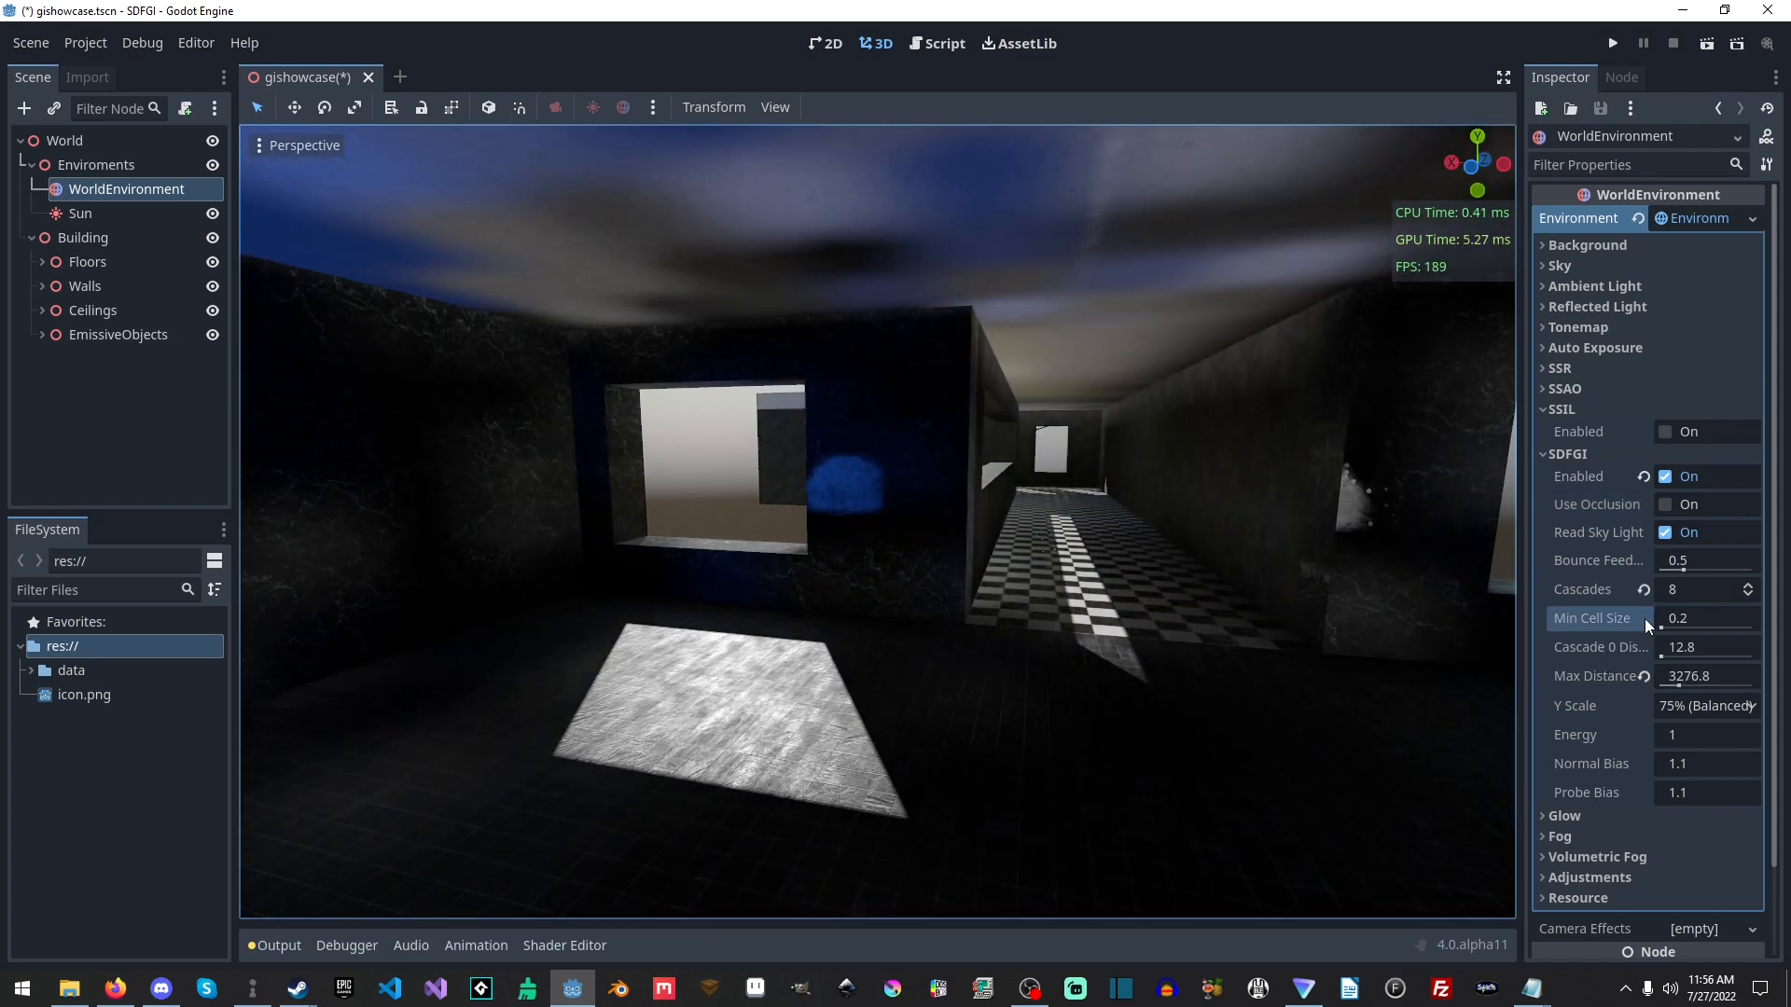
left_click(1703, 617)
key("Return")
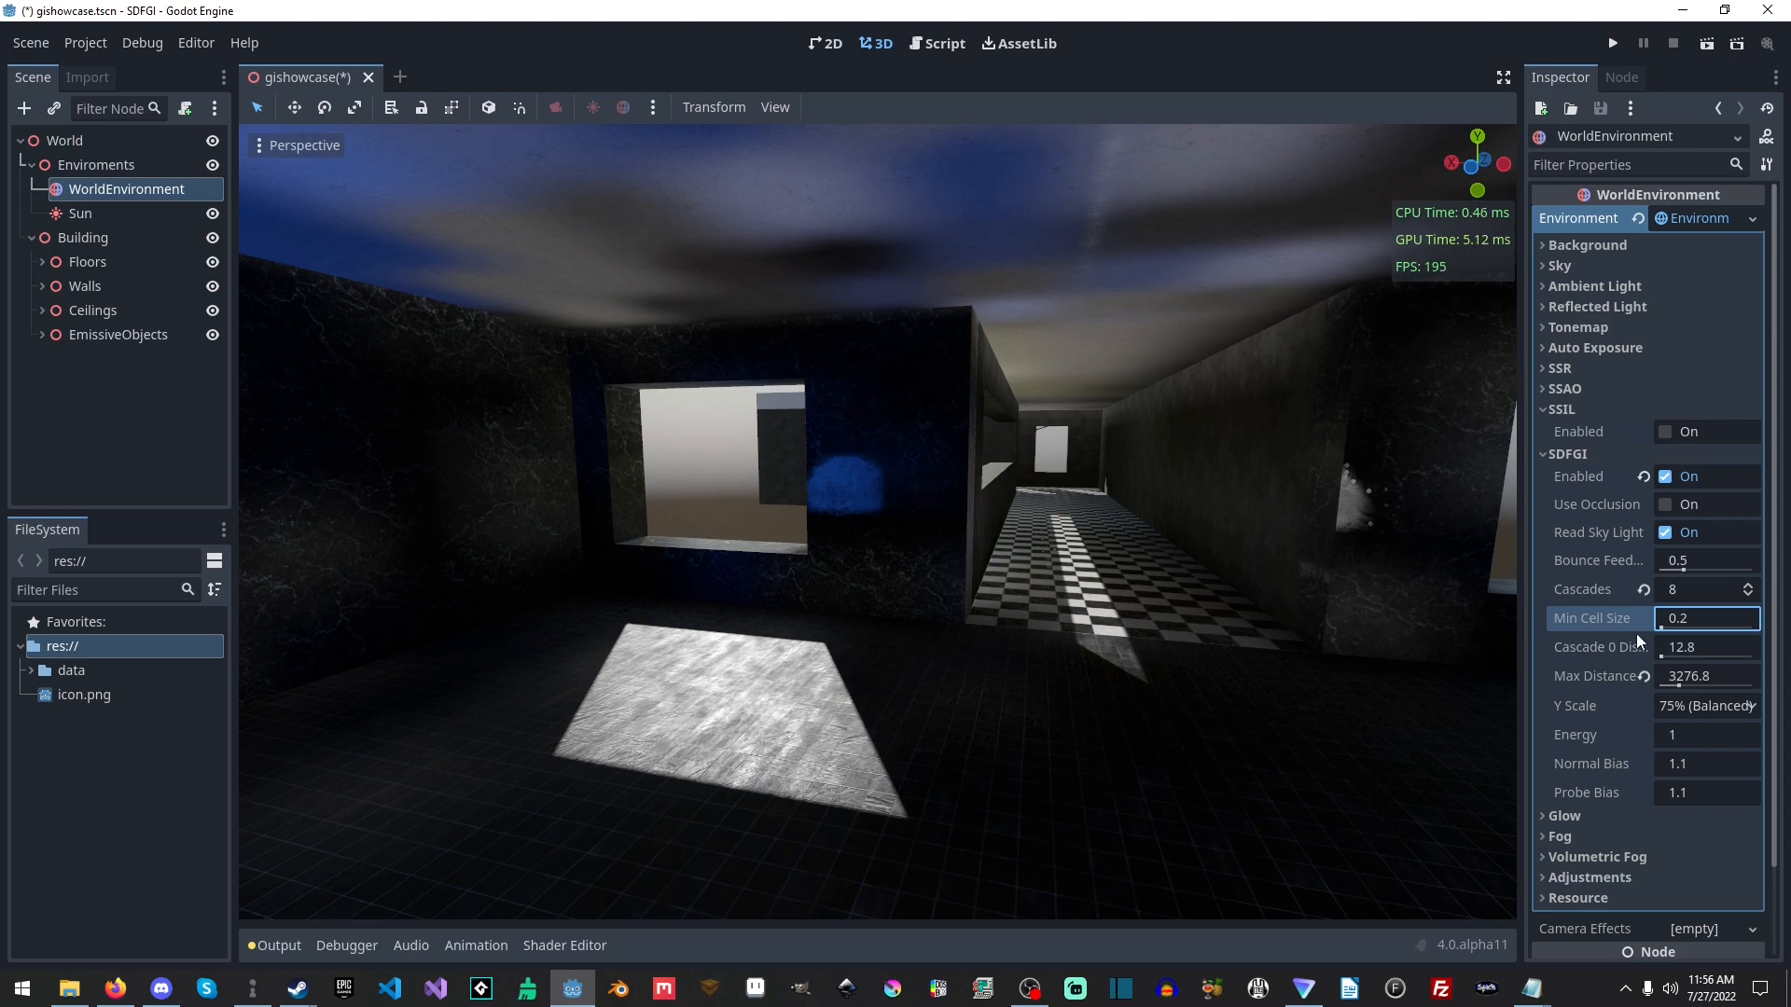
- Try an SDFGI cascade 0 distance of 16.2 and restore its default
left_click_drag(1661, 657, 1693, 656)
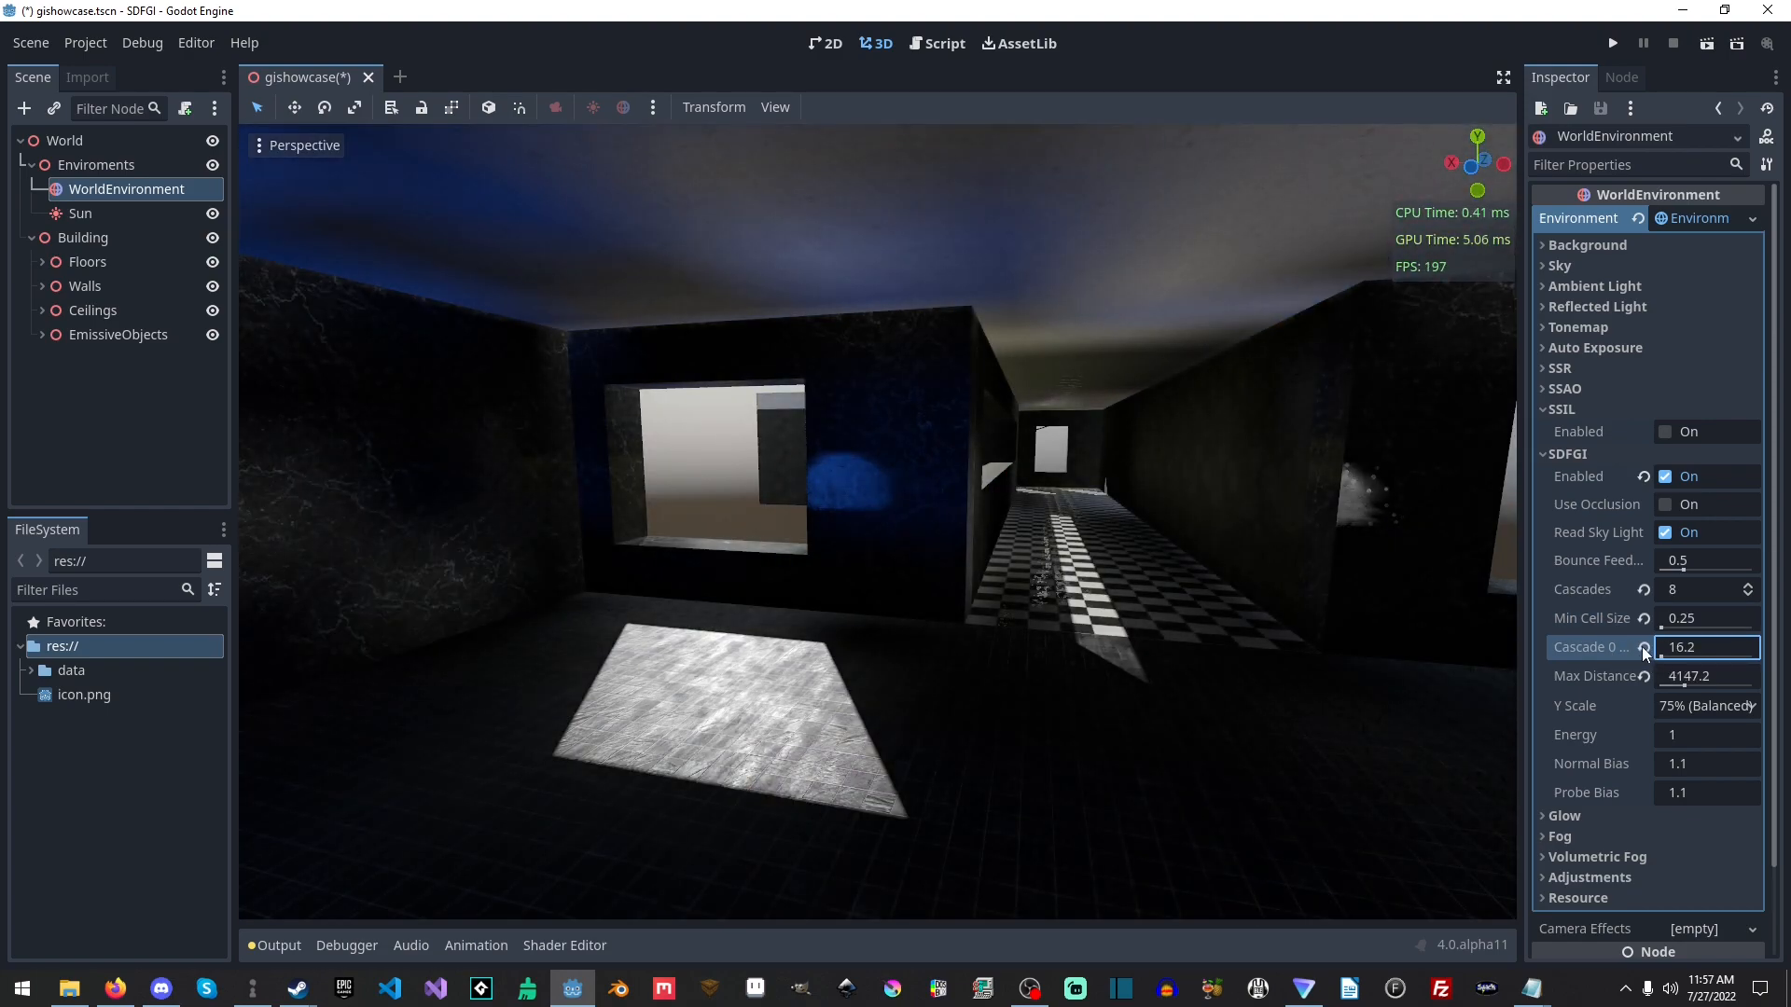
left_click(1643, 647)
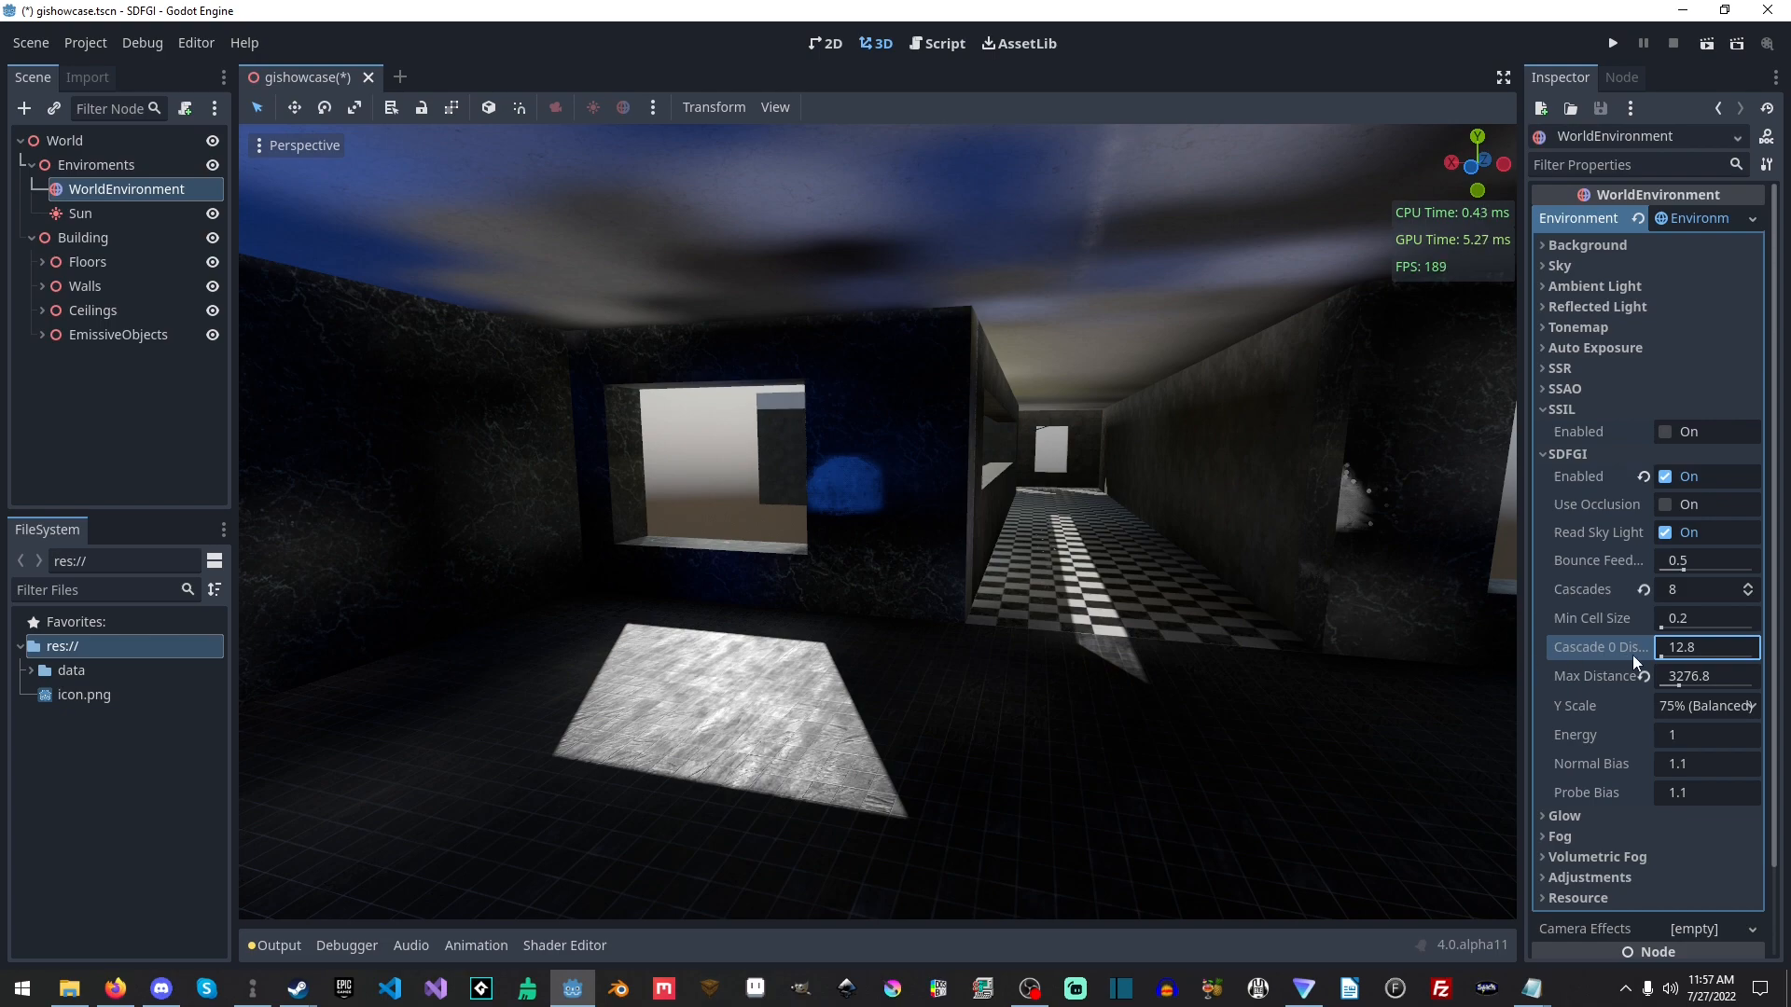
- Set the SDFGI Y Scale to 100% (Sparse) and view the lighting across the room and corridor
left_click(1687, 705)
left_click(1699, 785)
right_click_drag(942, 532, 280, 522)
right_click_drag(877, 522, 607, 504)
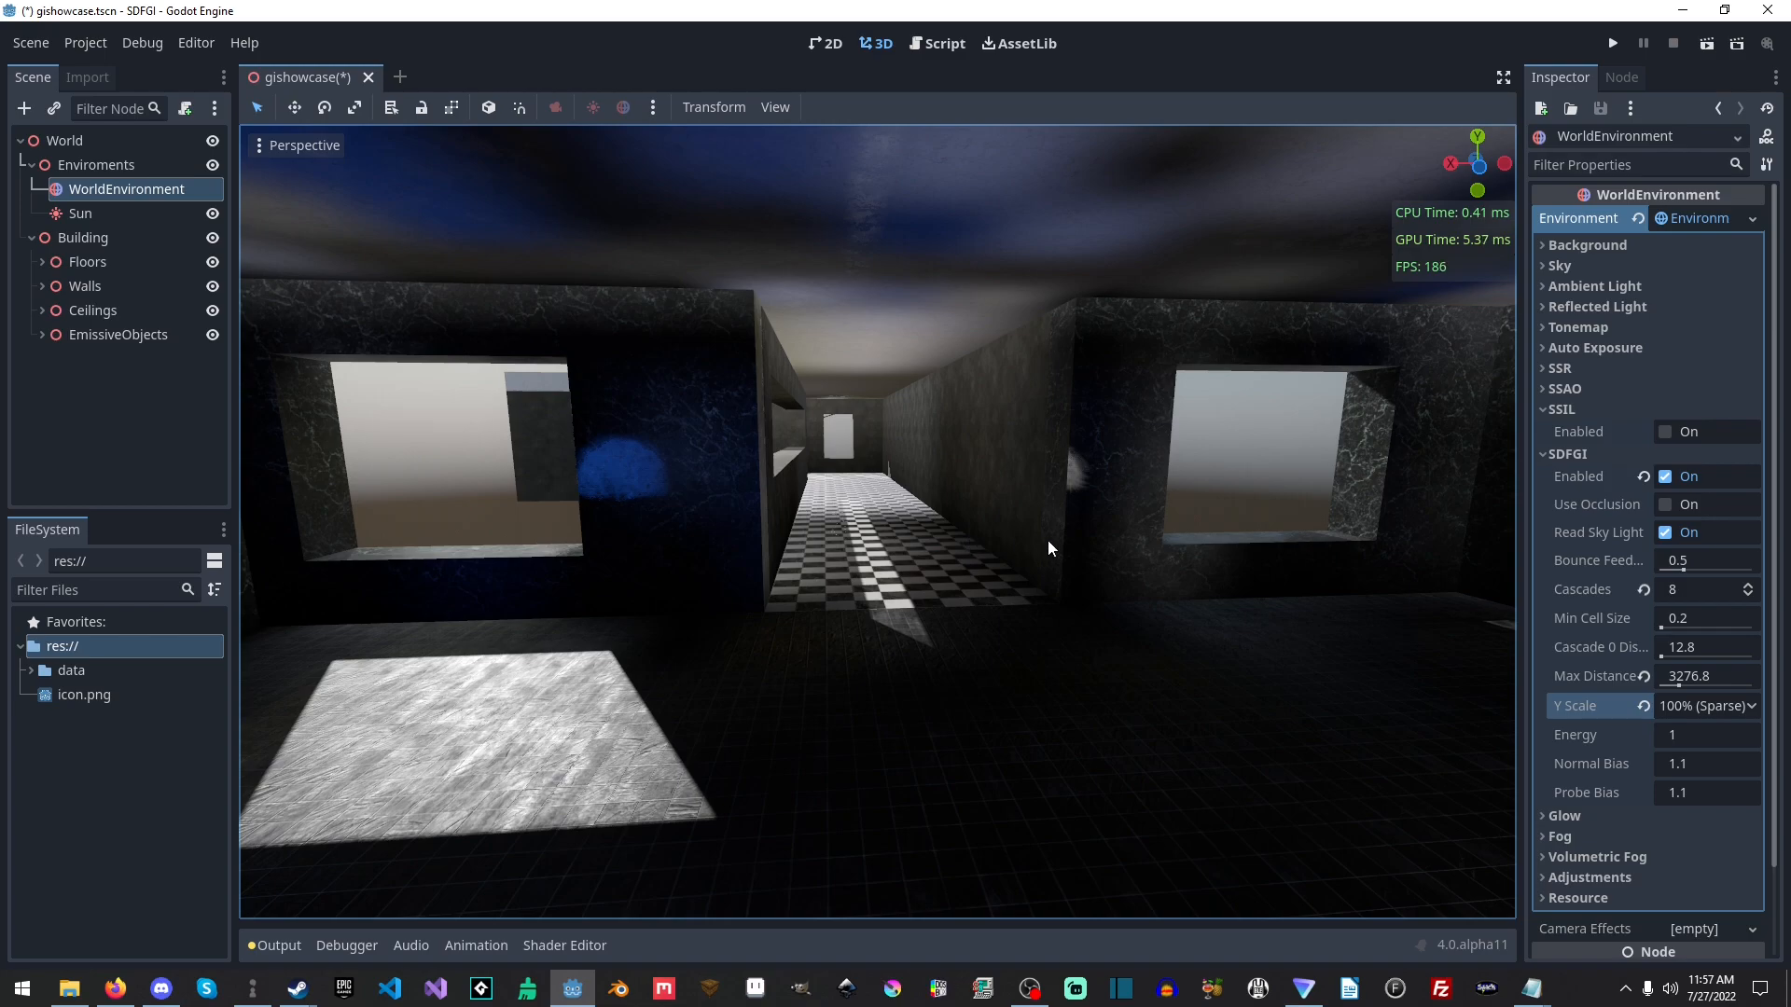
- Set the SDFGI Y Scale to 50% (Compact) and view the lighting across the room and corridor
left_click(1701, 703)
left_click(1693, 731)
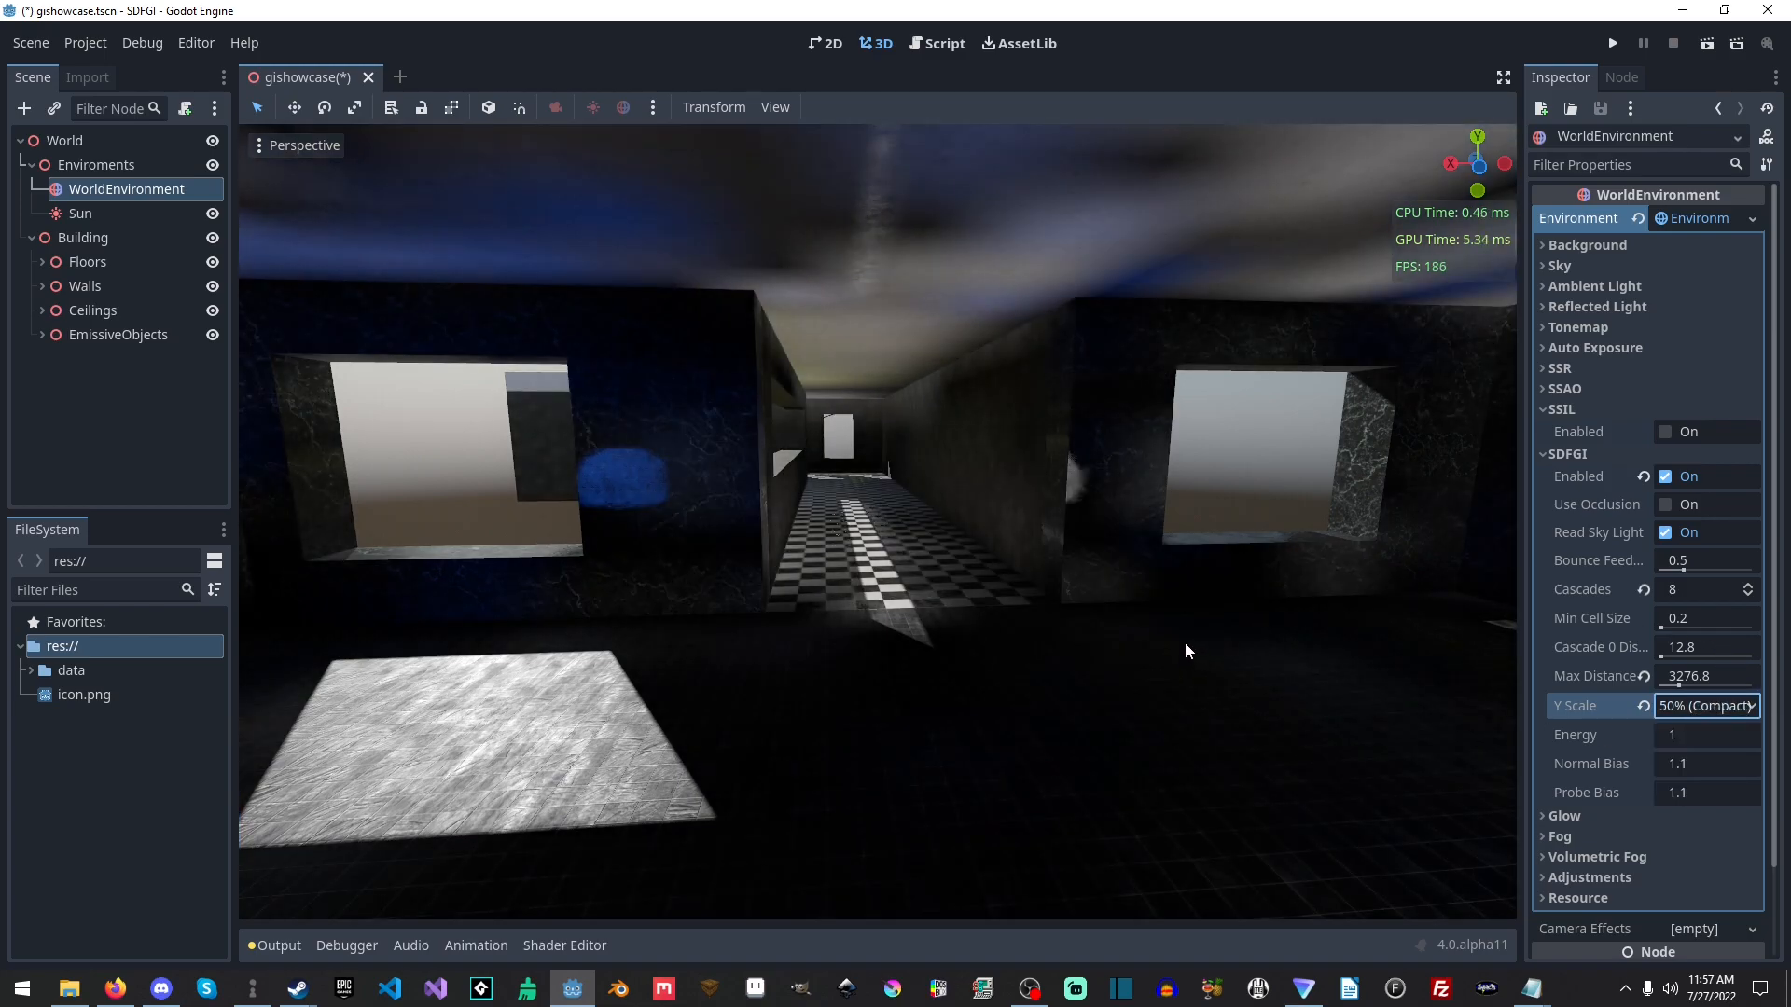
right_click_drag(838, 530, 1455, 410)
right_click_drag(876, 523, 1147, 636)
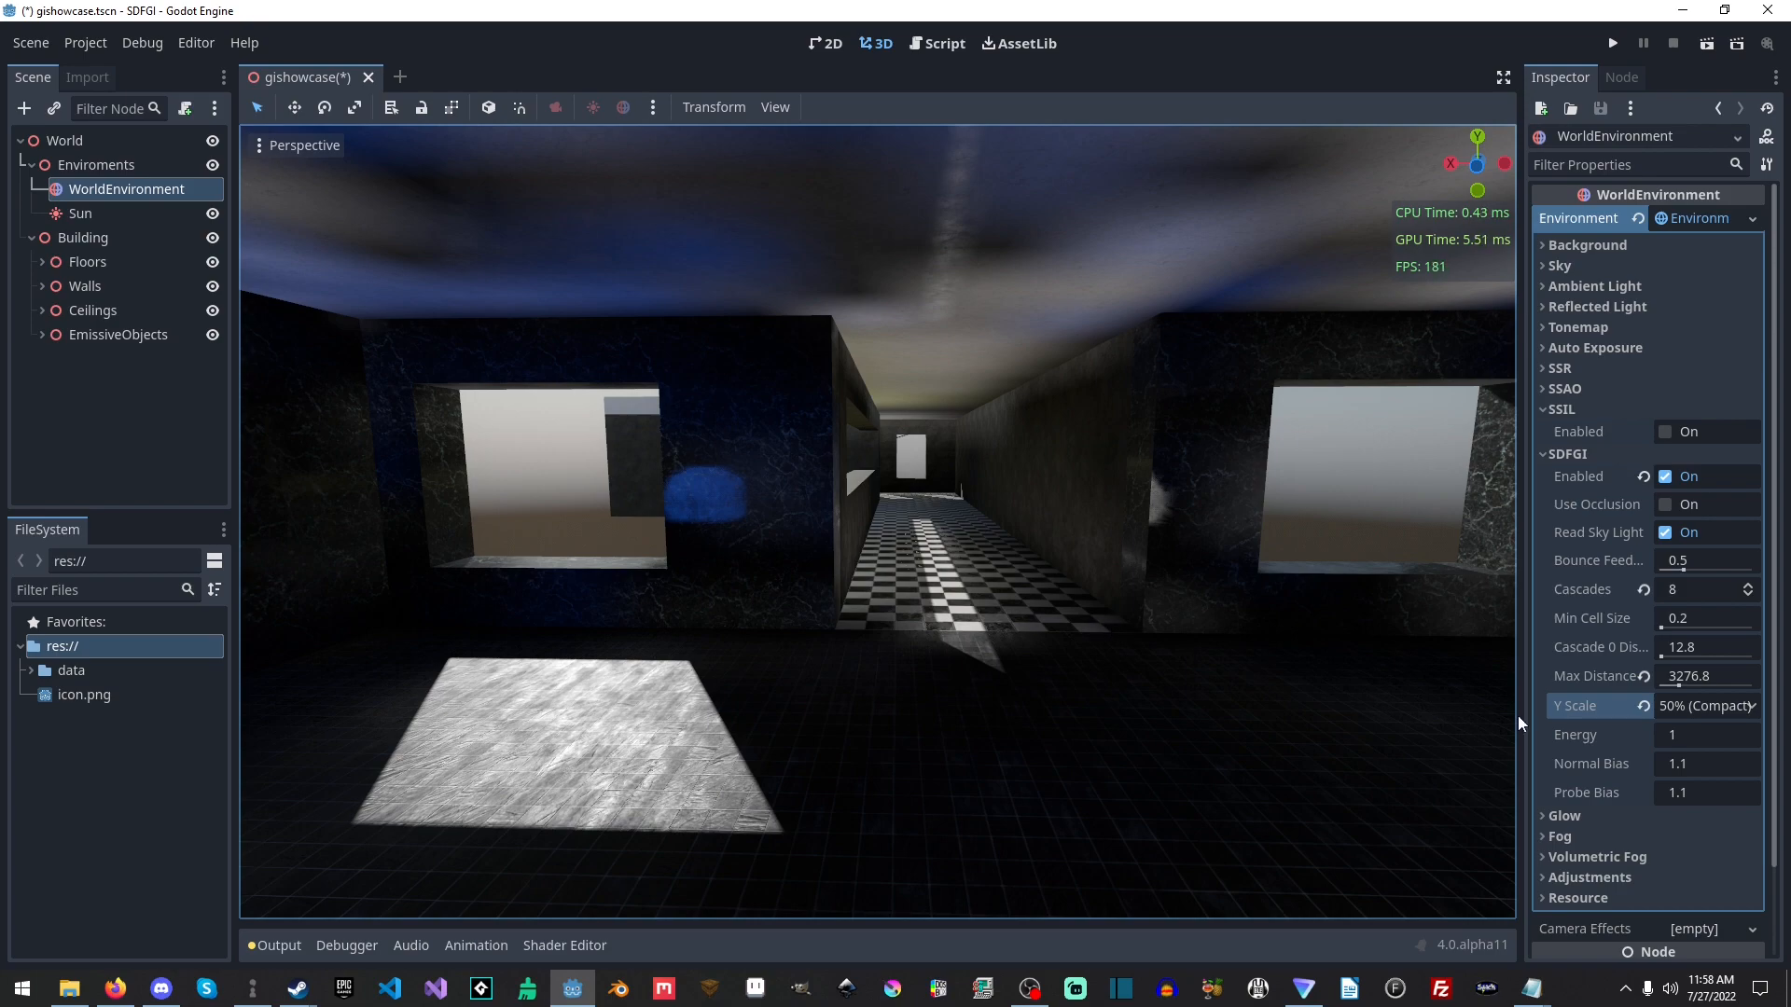
- Set the SDFGI Energy to 2 and look around the room to judge the brighter indirect light
left_click(1697, 735)
type("2")
key("Return")
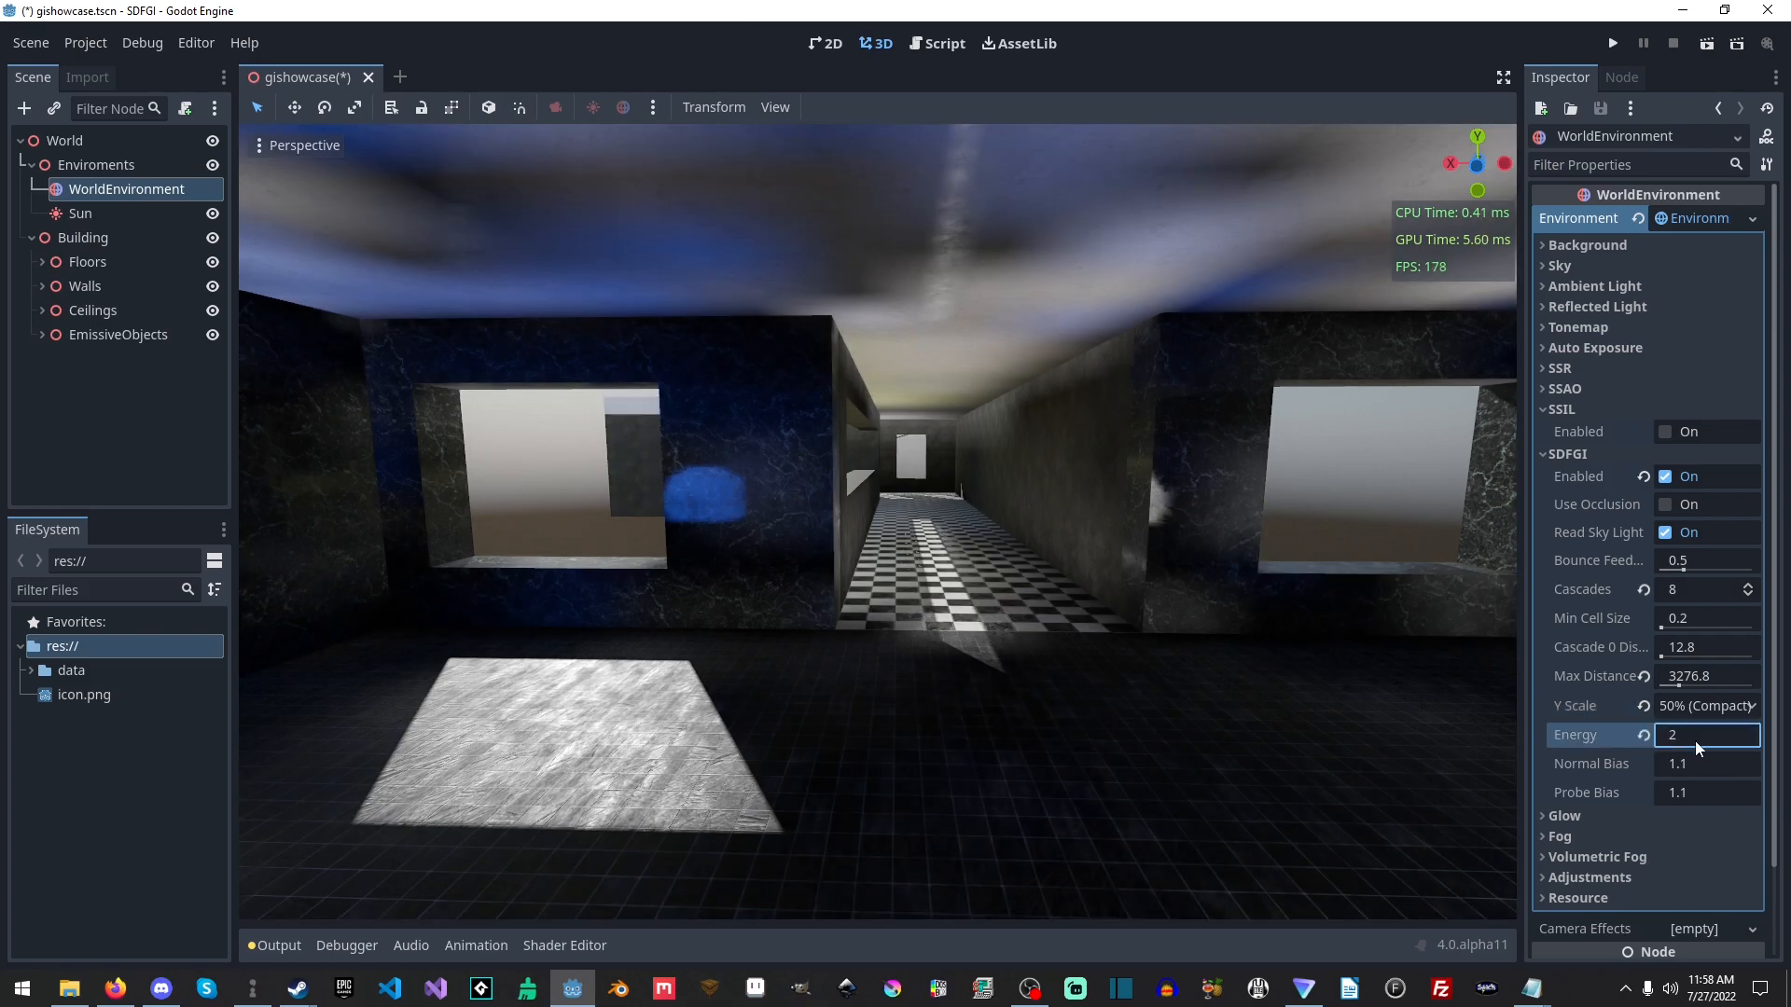
right_click_drag(1143, 681, 1418, 686)
right_click_drag(1144, 680, 797, 682)
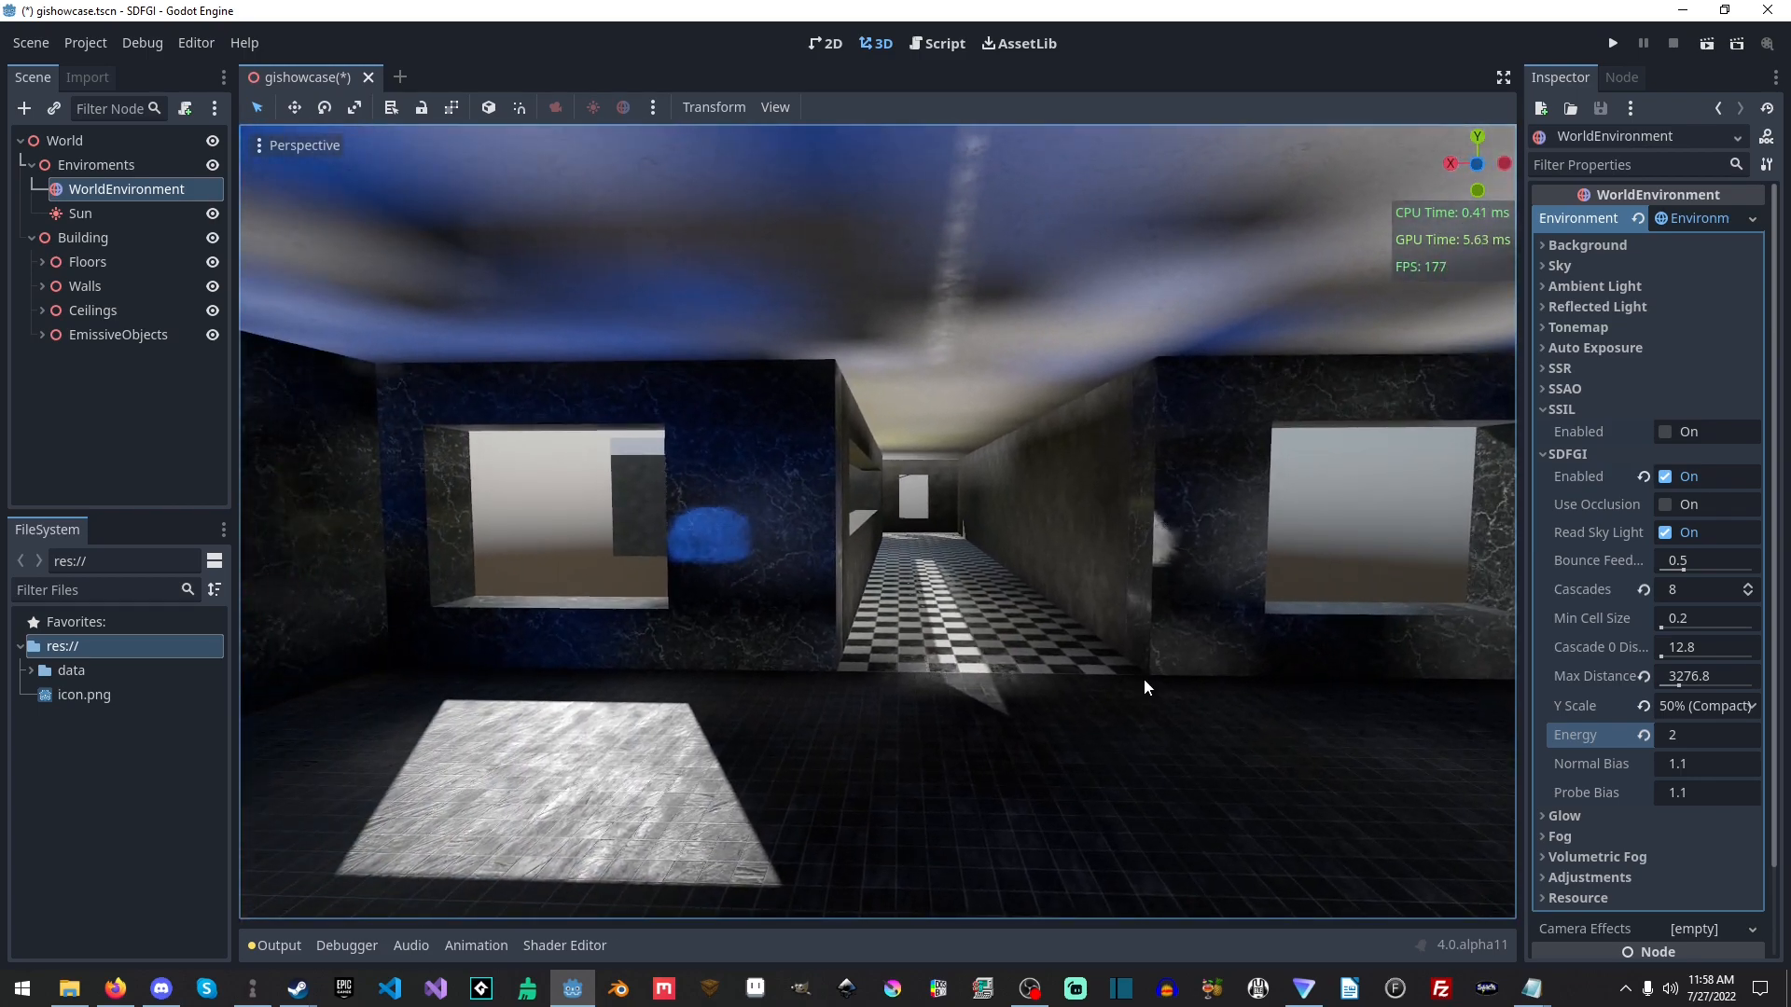
right_click_drag(1144, 679, 1146, 701)
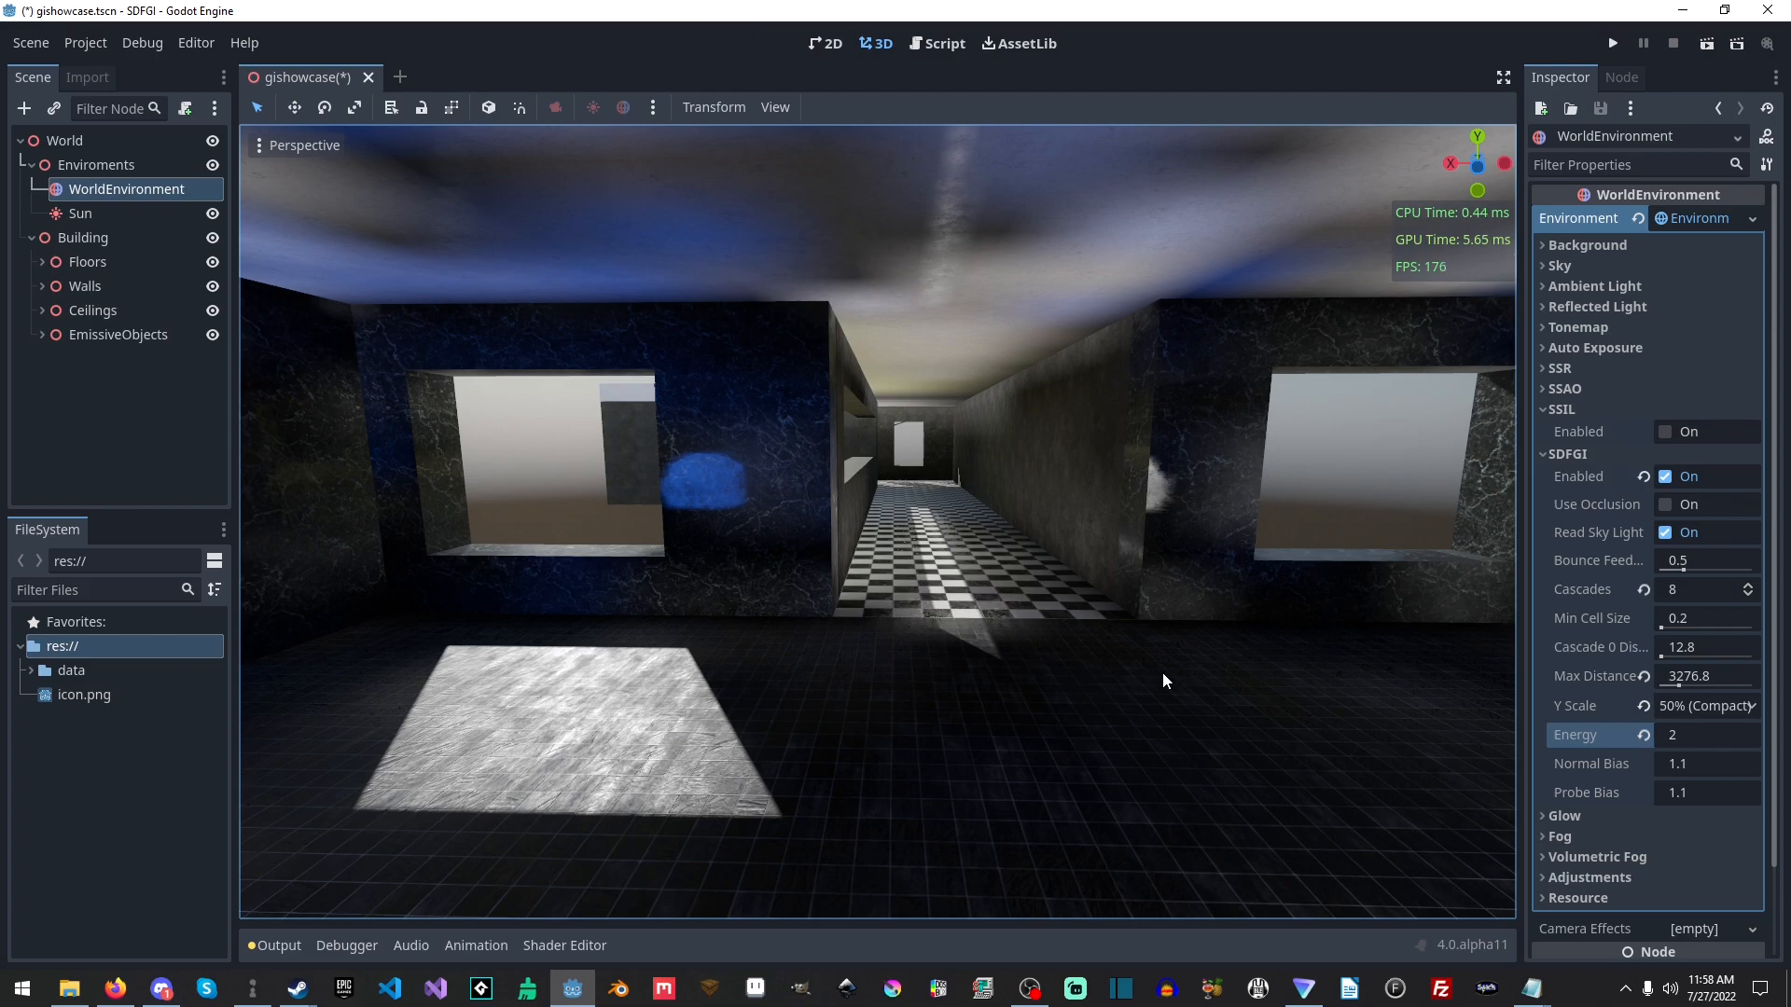
- Try an SDFGI Normal Bias and Probe Bias of 2 and restore both to their default of 1.1
left_click(1692, 761)
type("2")
left_click(1643, 764)
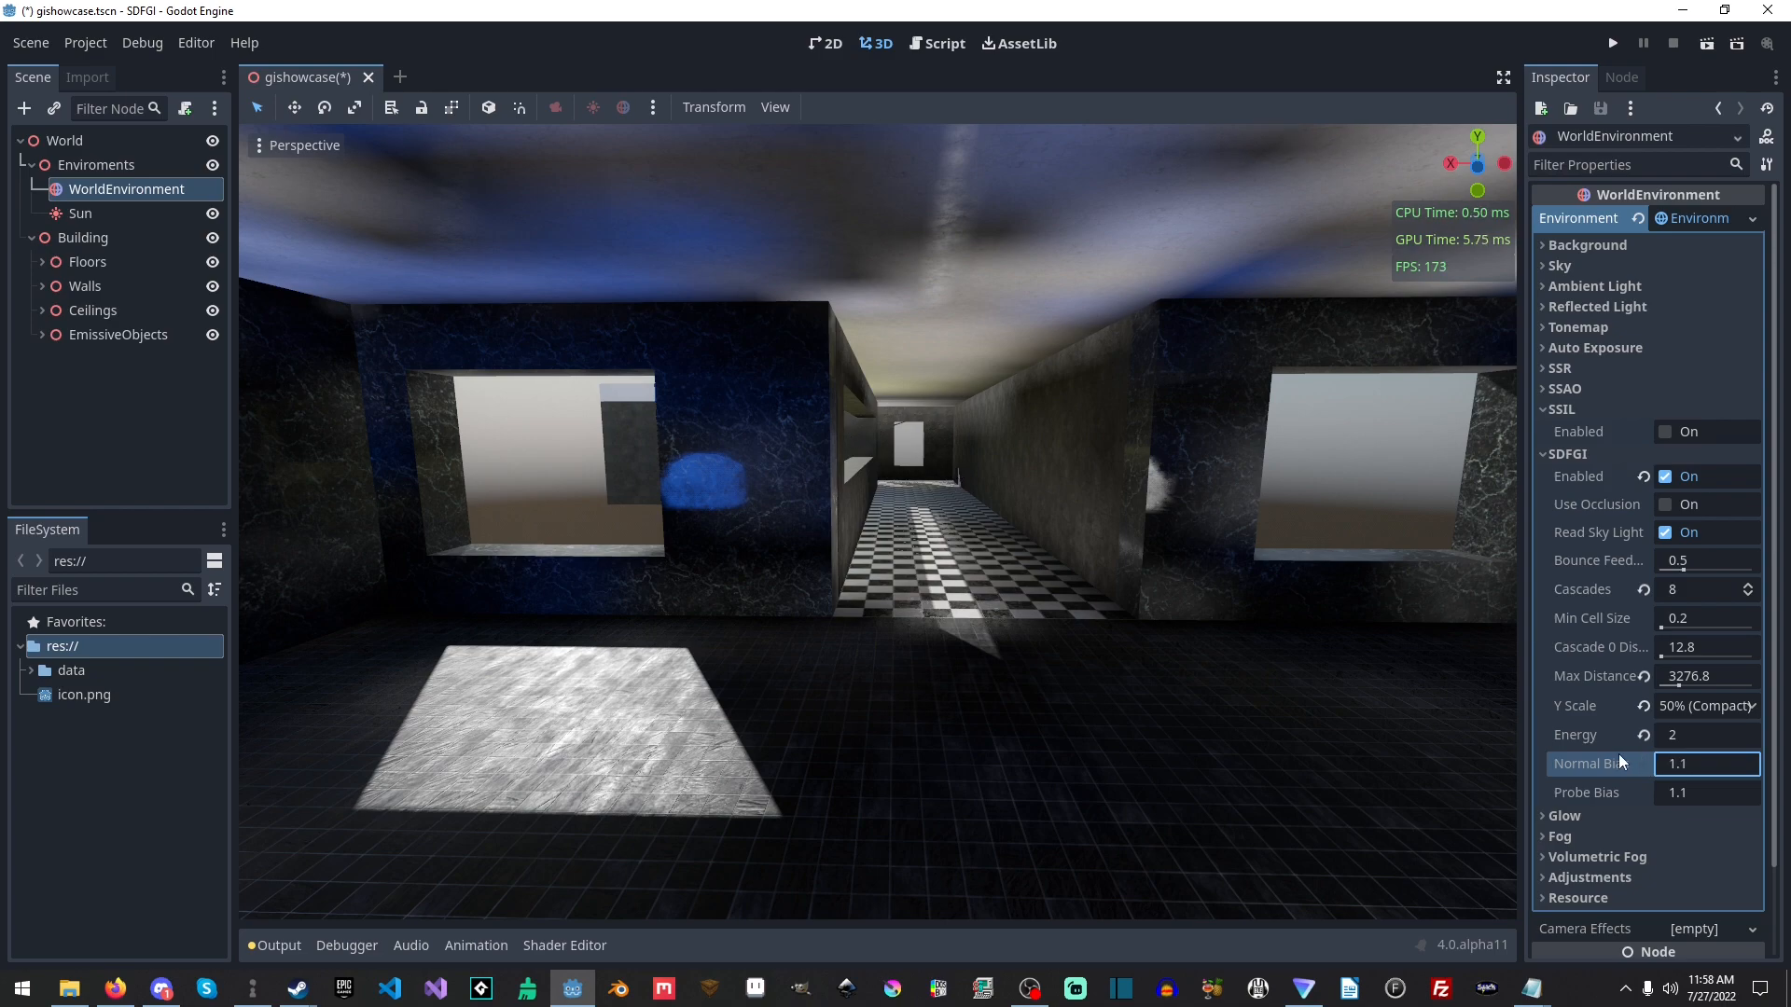
left_click(1714, 767)
type("2")
left_click(1711, 792)
type("2")
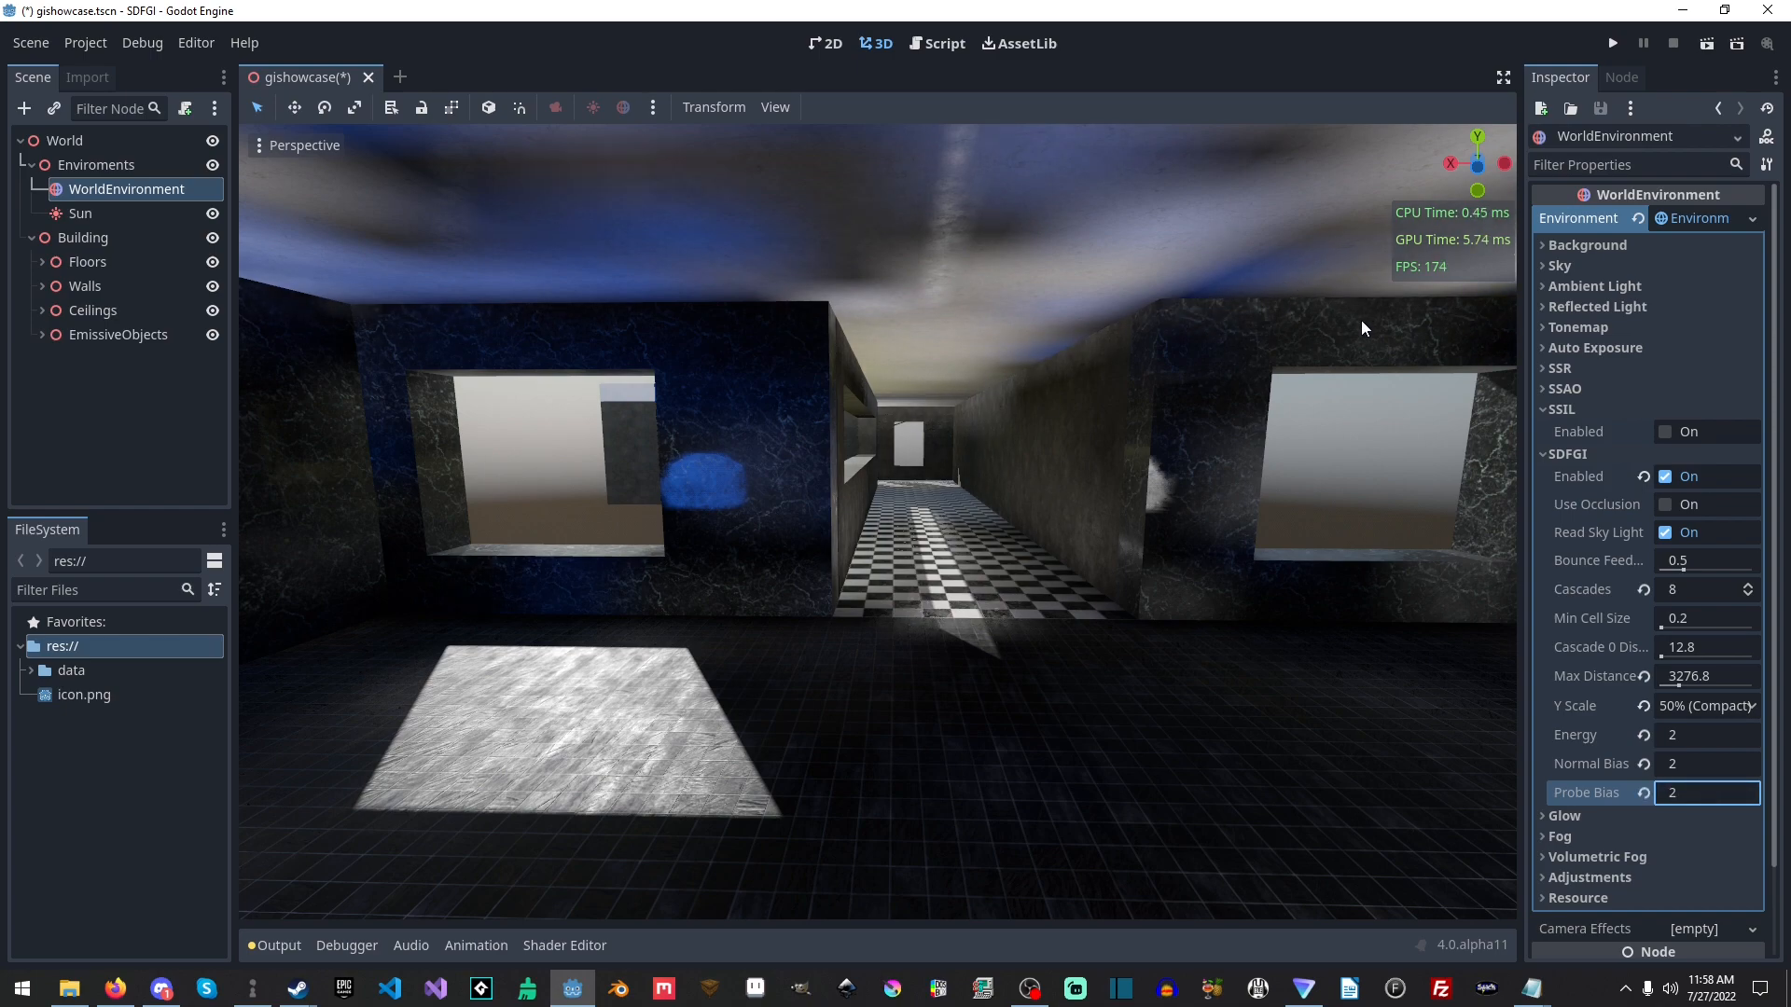
left_click(1647, 761)
left_click(1643, 796)
- Try an SDFGI Normal Bias of 18.172, view the corridor lighting, and restore its default
left_click_drag(1687, 764, 1760, 763)
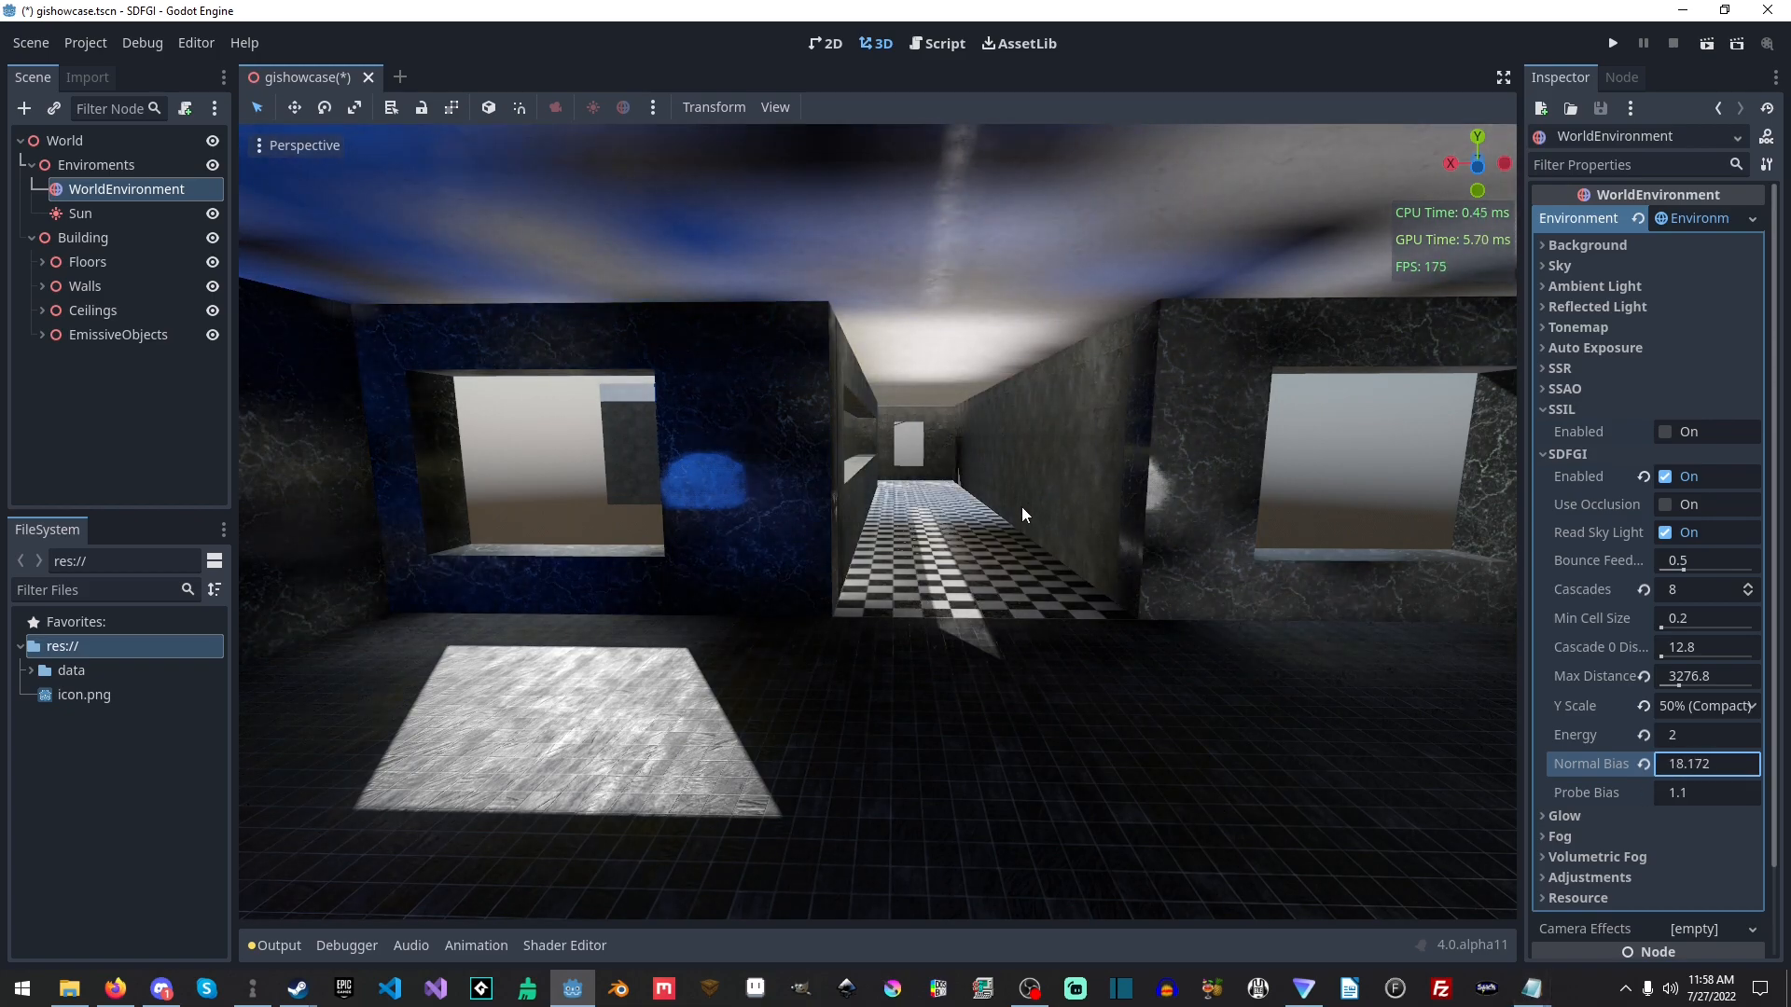
right_click_drag(876, 405, 970, 552)
left_click(1643, 766)
- Try an SDFGI Probe Bias of 56.826, look around the room, and restore its default
mouse_move(1672, 788)
left_mouse_down()
mouse_move(1787, 788)
mouse_move(1671, 788)
left_mouse_up()
right_click_drag(881, 602, 1214, 634)
right_click_drag(892, 436, 1239, 483)
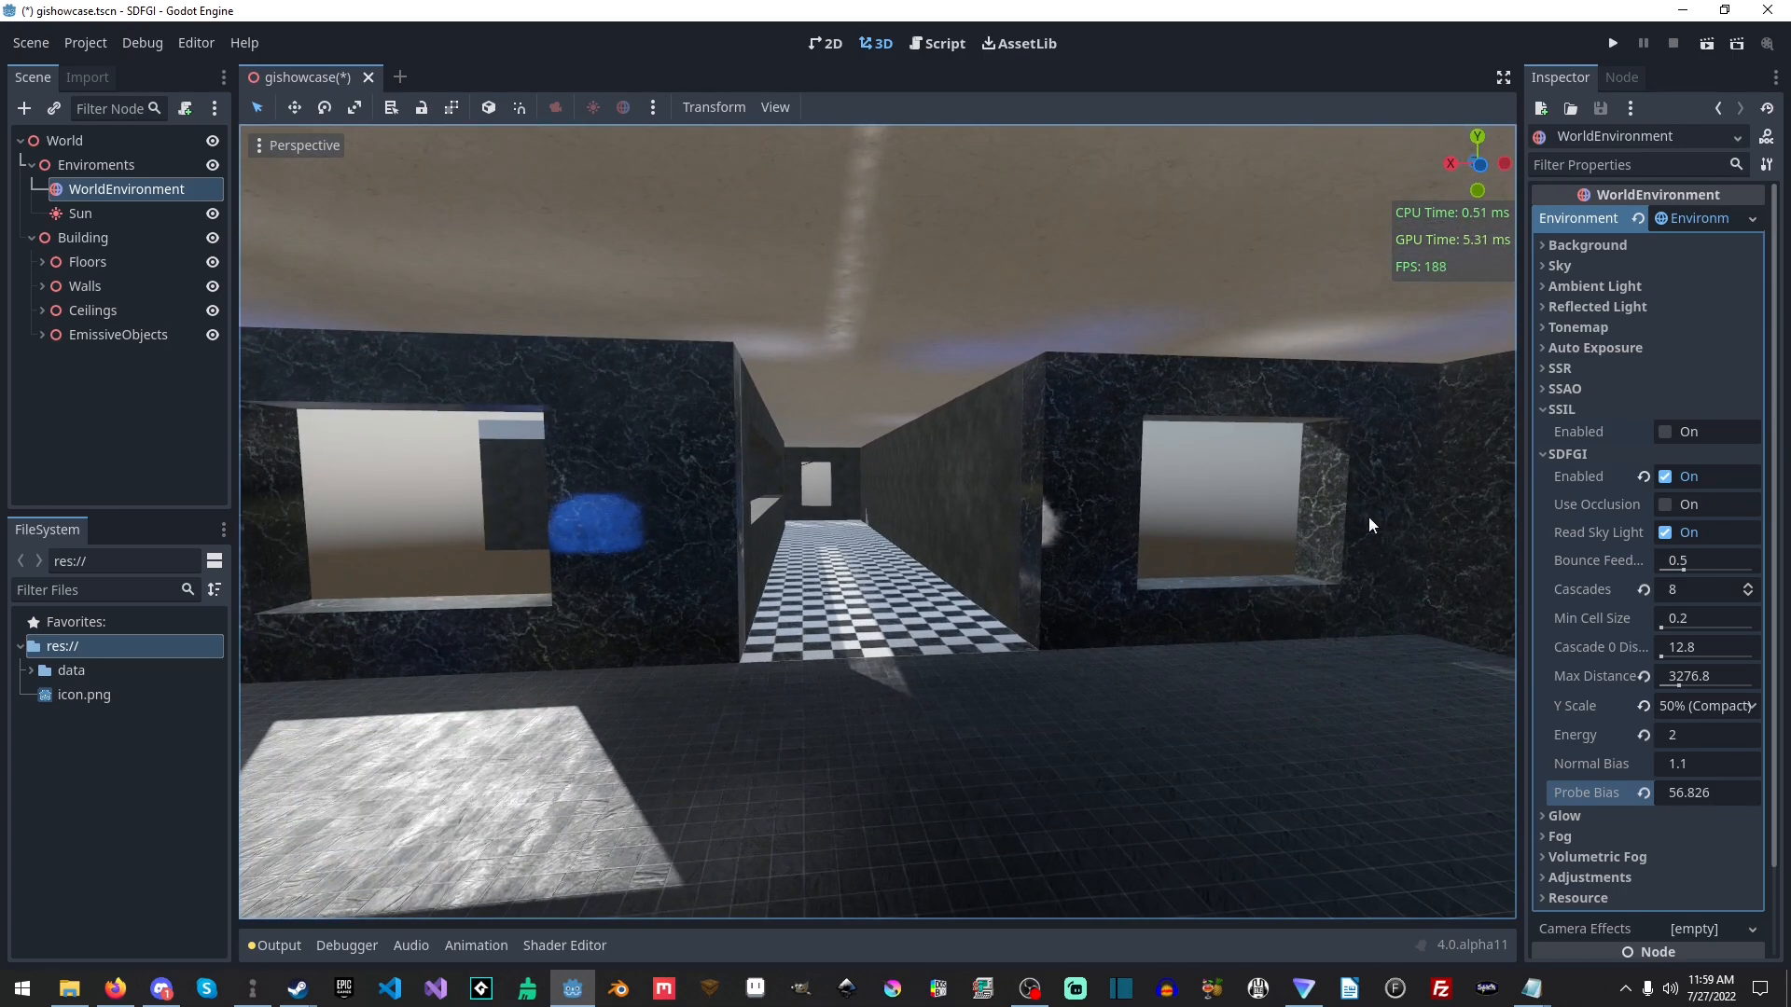
left_click(1647, 795)
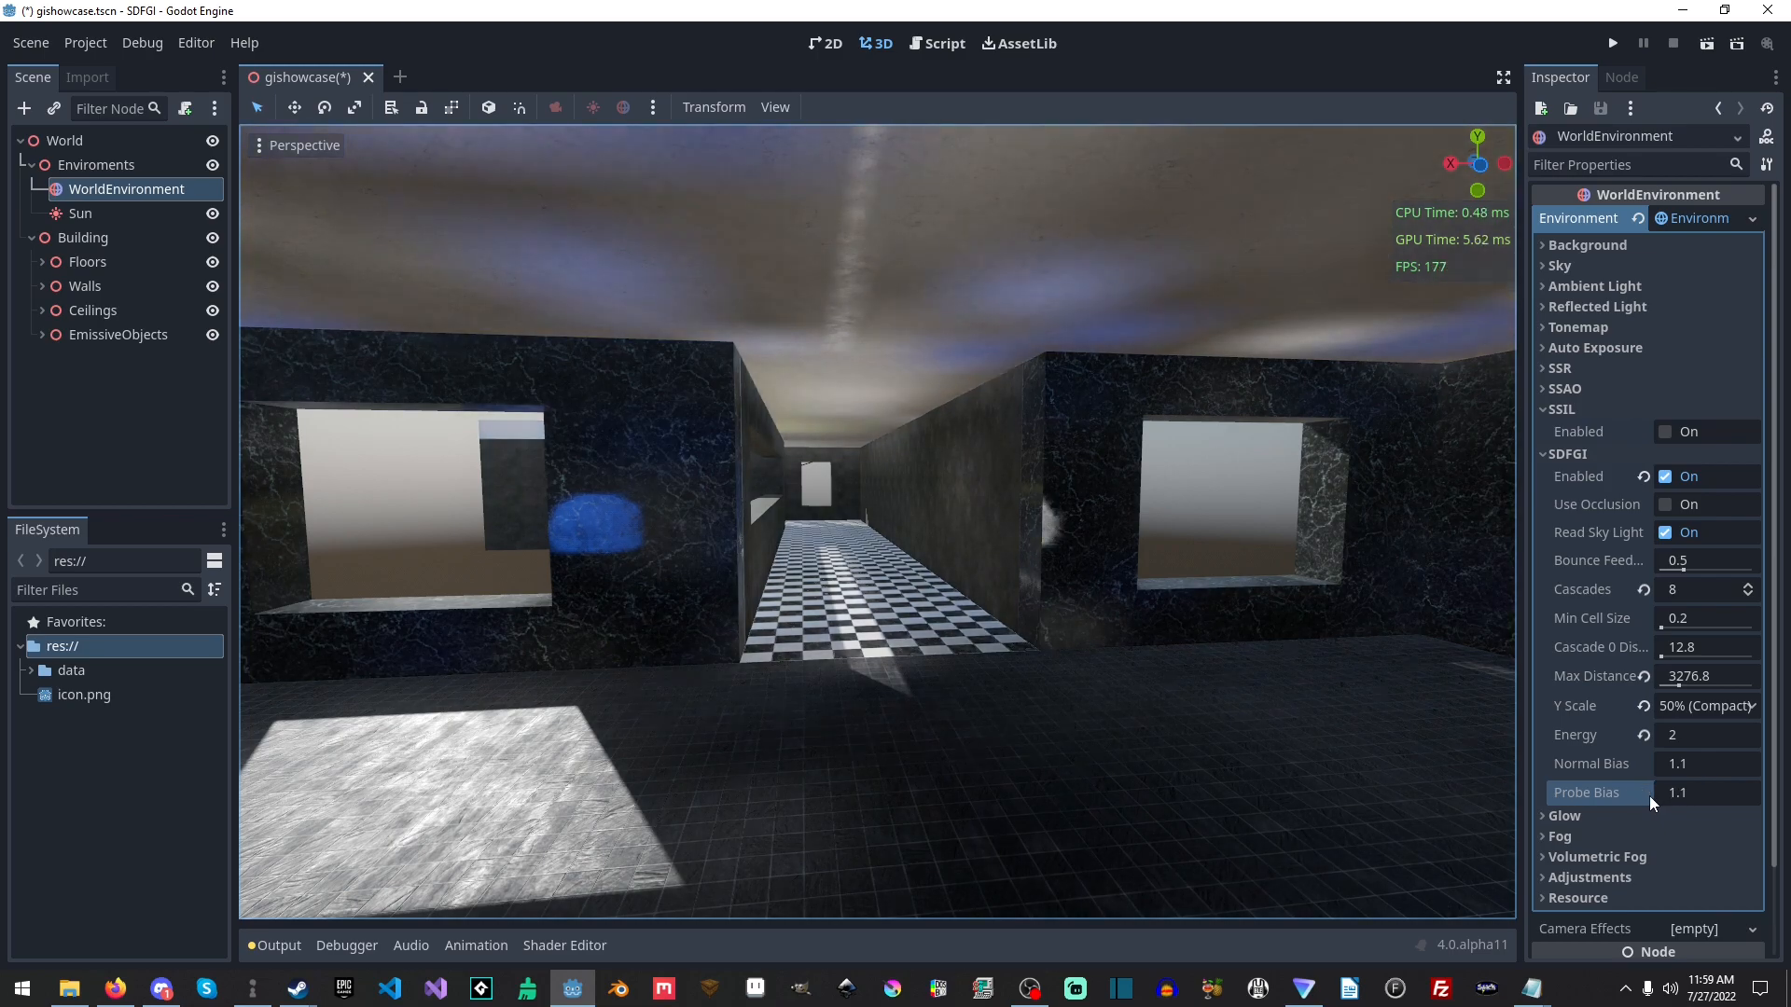
scroll(1300, 608, "up", 2)
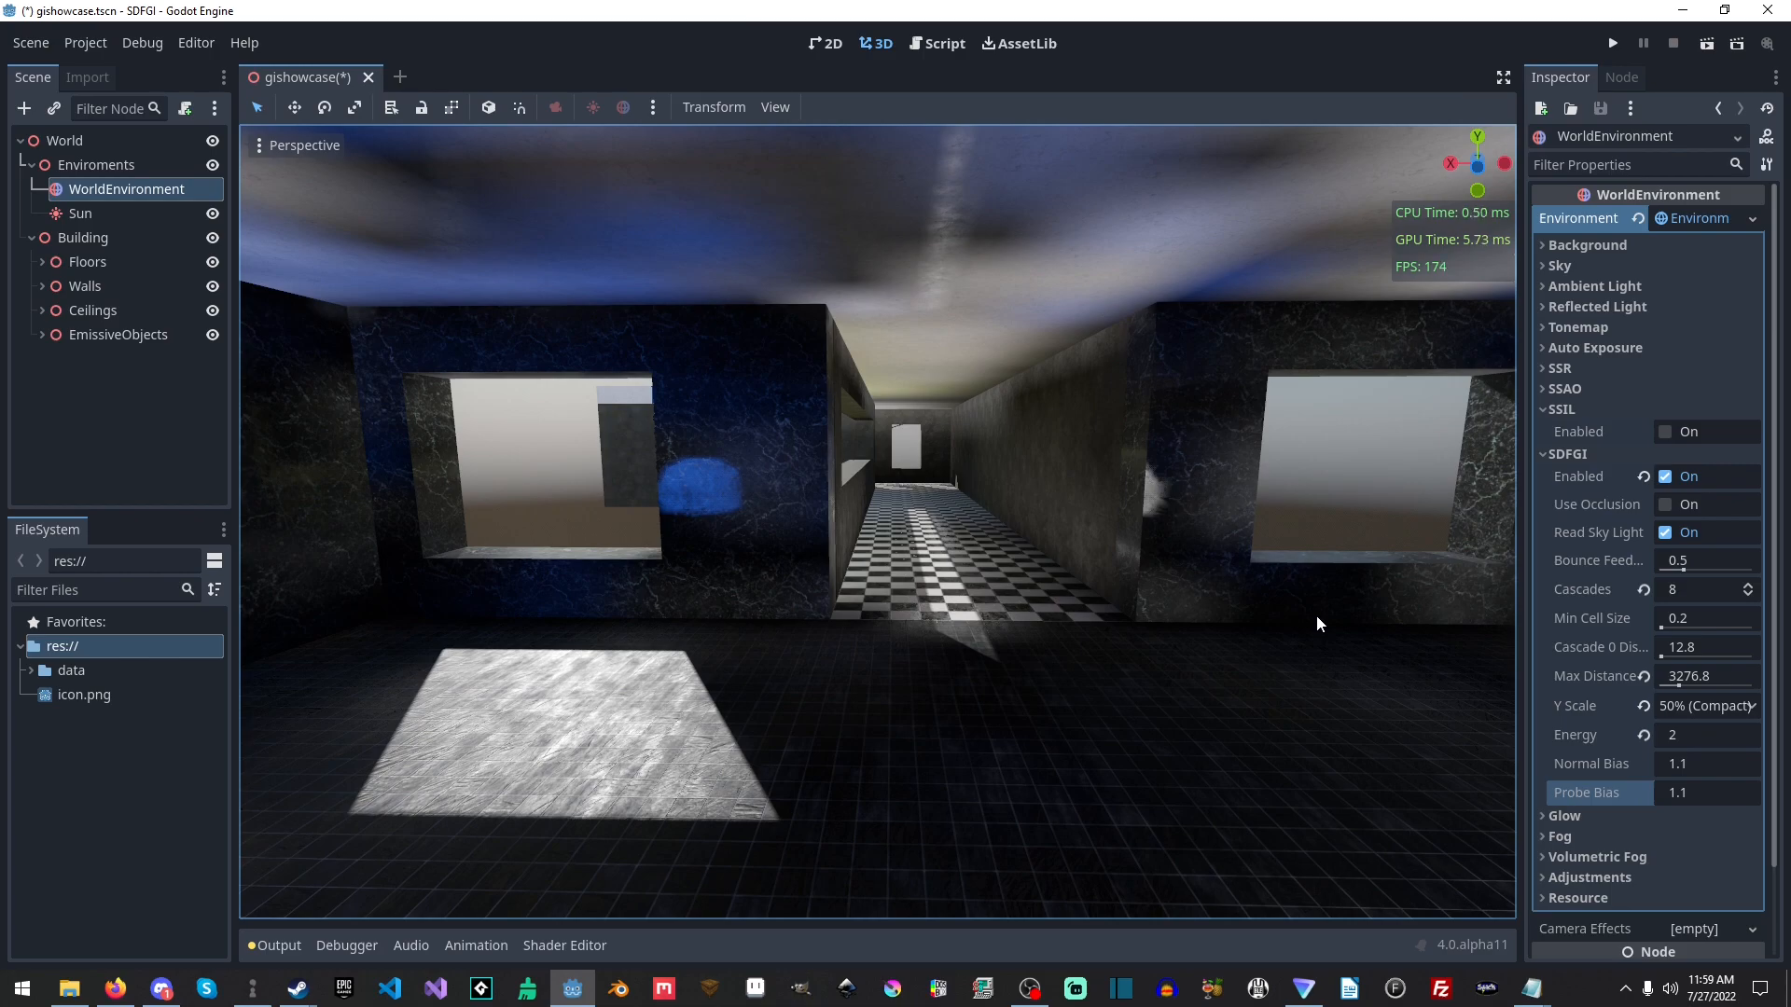
- Open the rendering Global Illumination page of the Project Settings and move the window aside to uncover the viewport
left_click(138, 188)
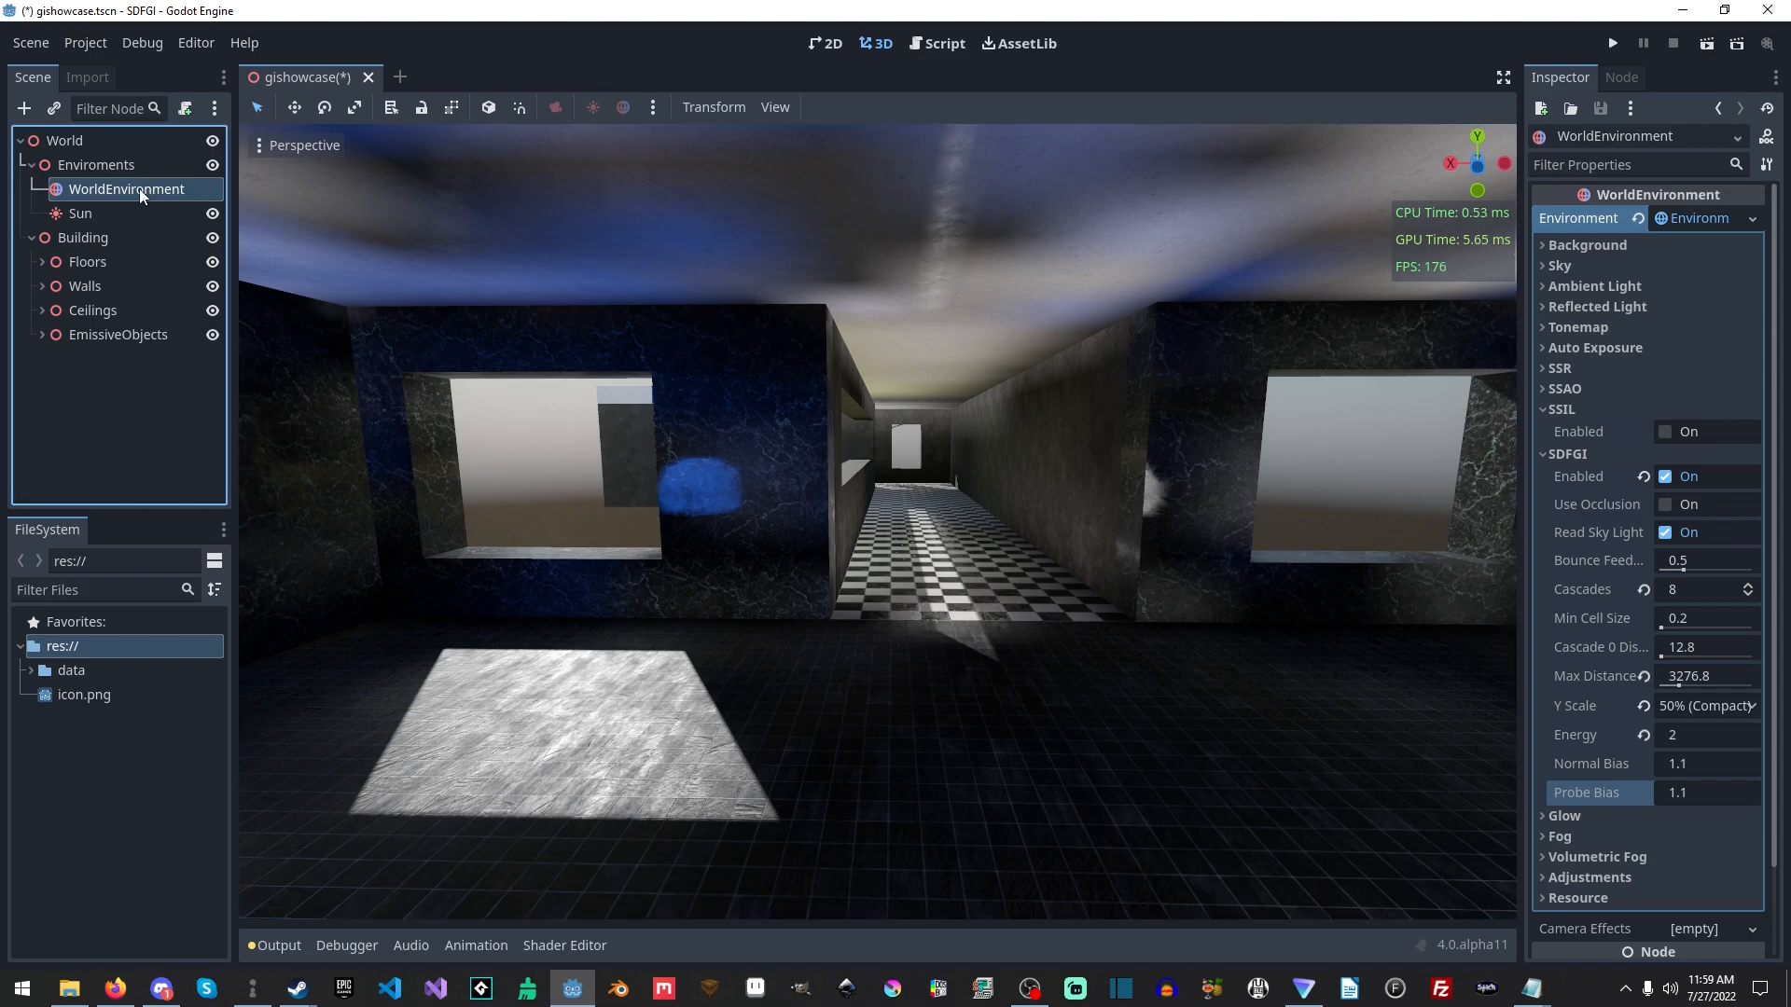
left_click(84, 43)
left_click(126, 67)
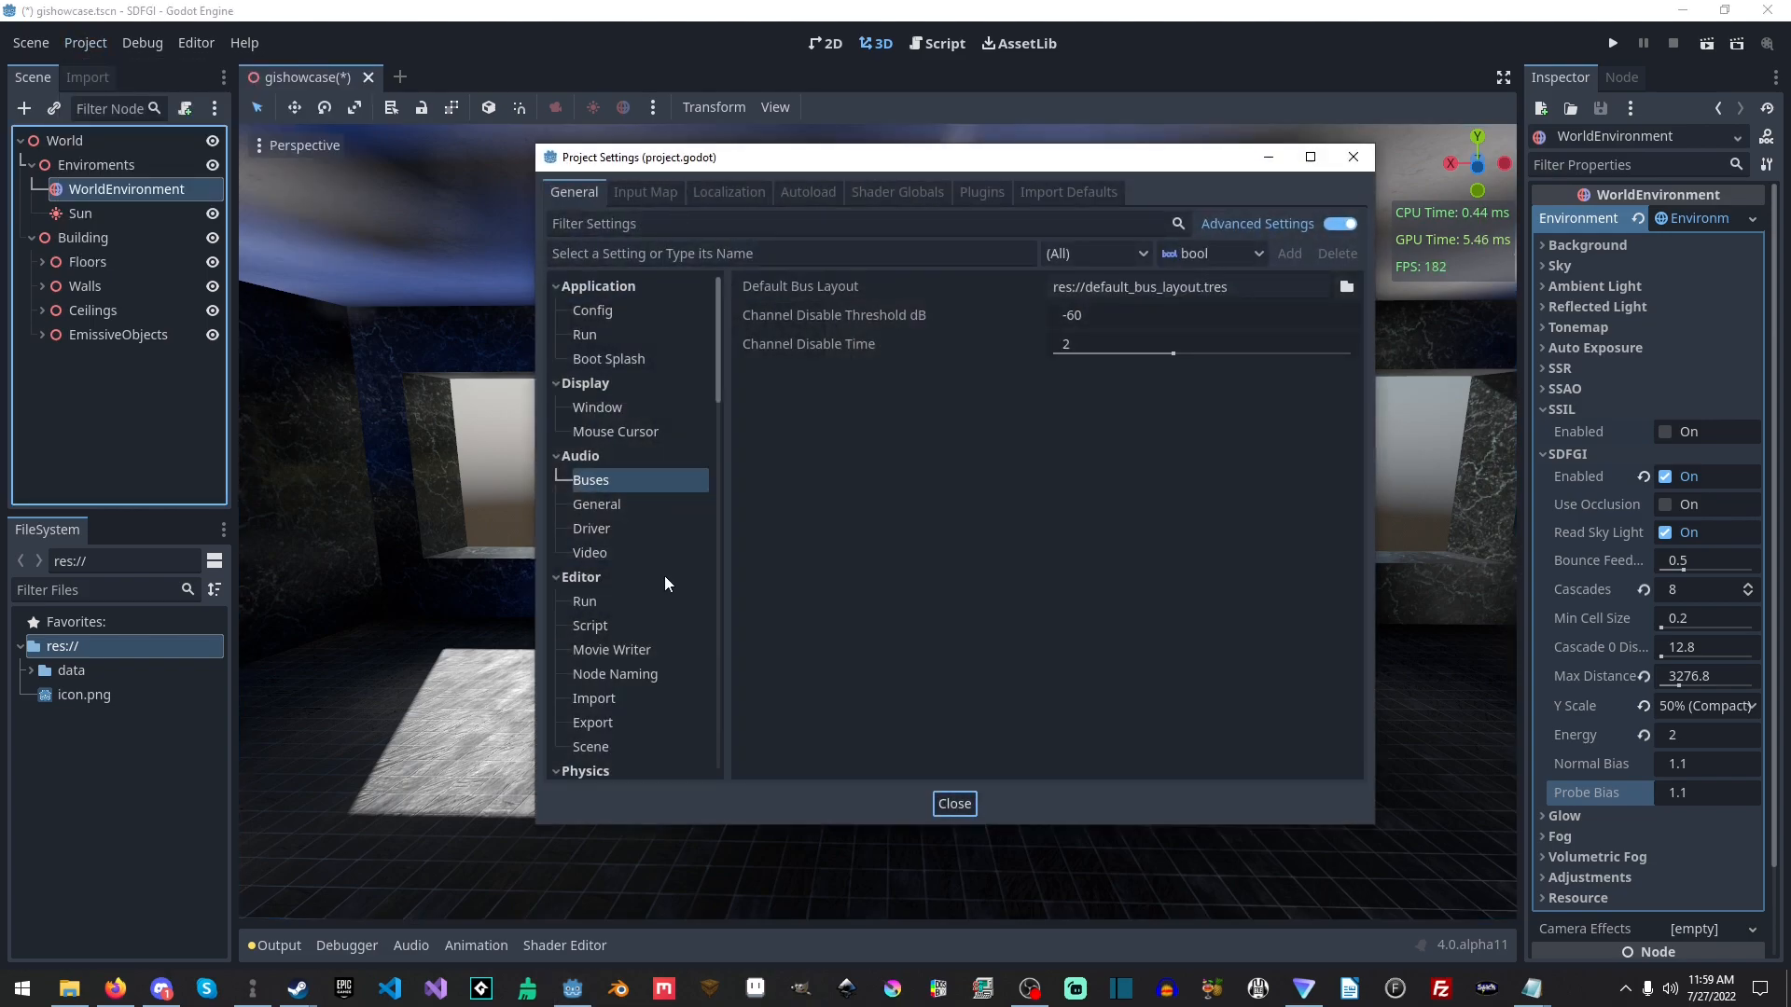
scroll(665, 578, "down", 10)
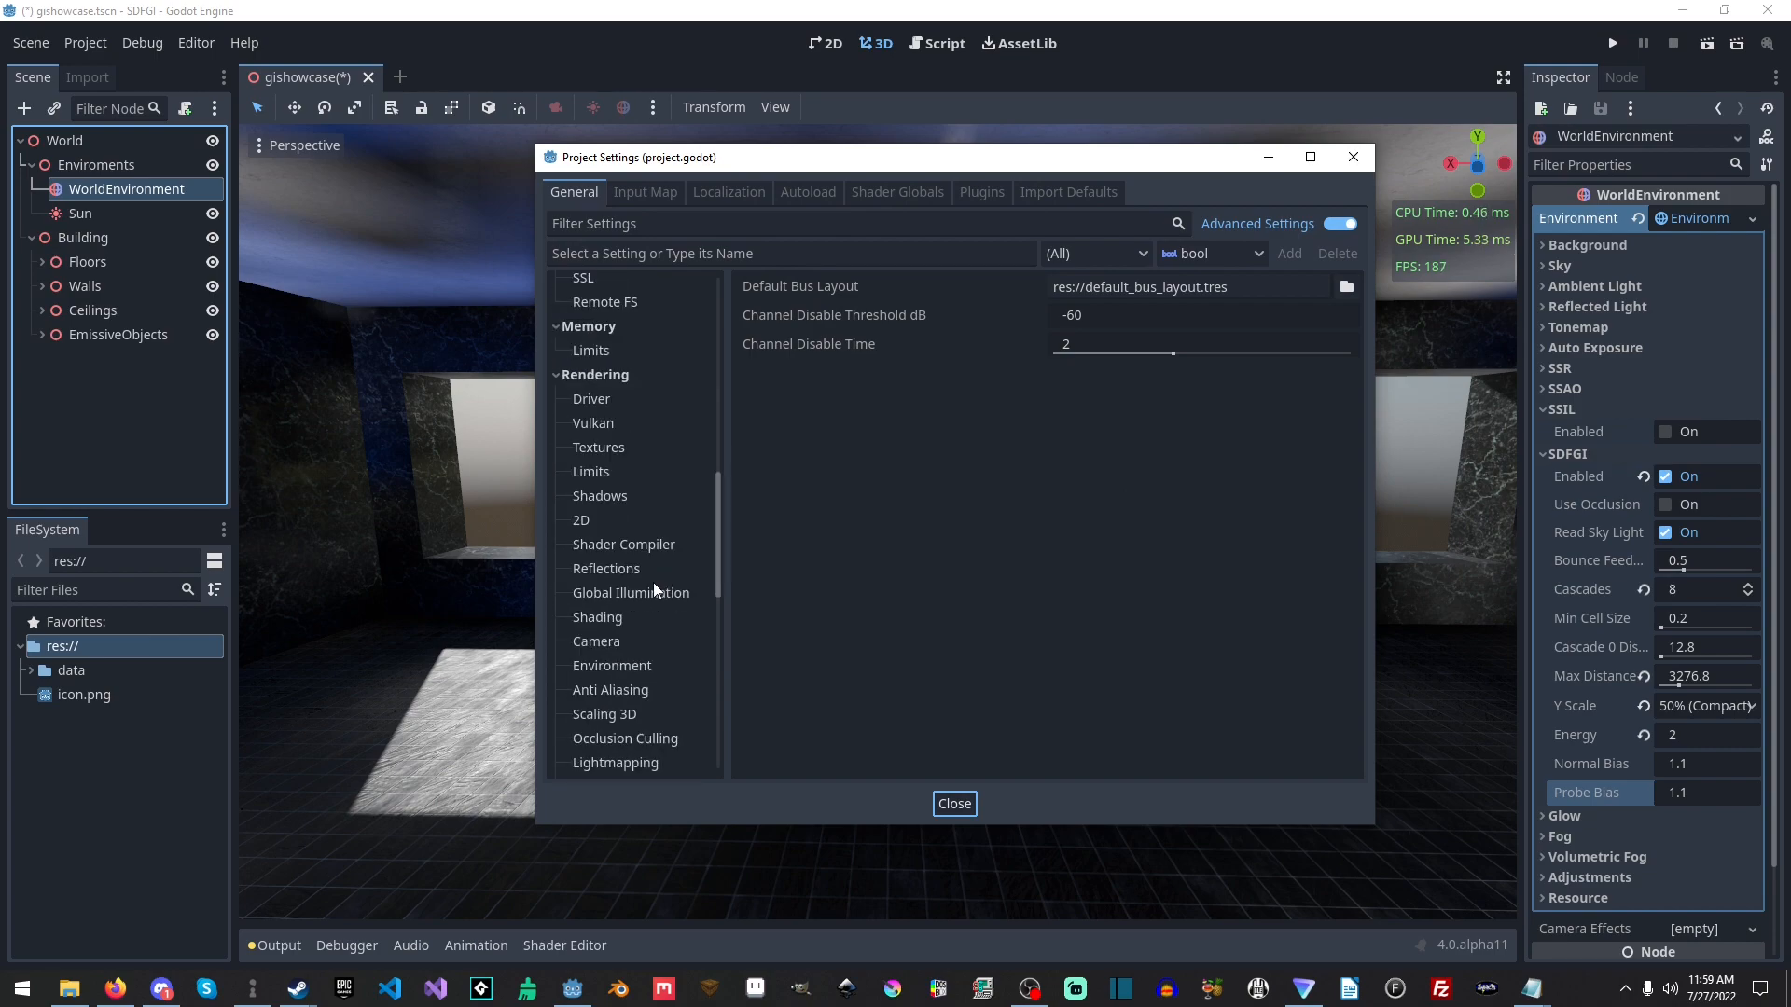
left_click(631, 593)
left_click_drag(1095, 171, 390, 97)
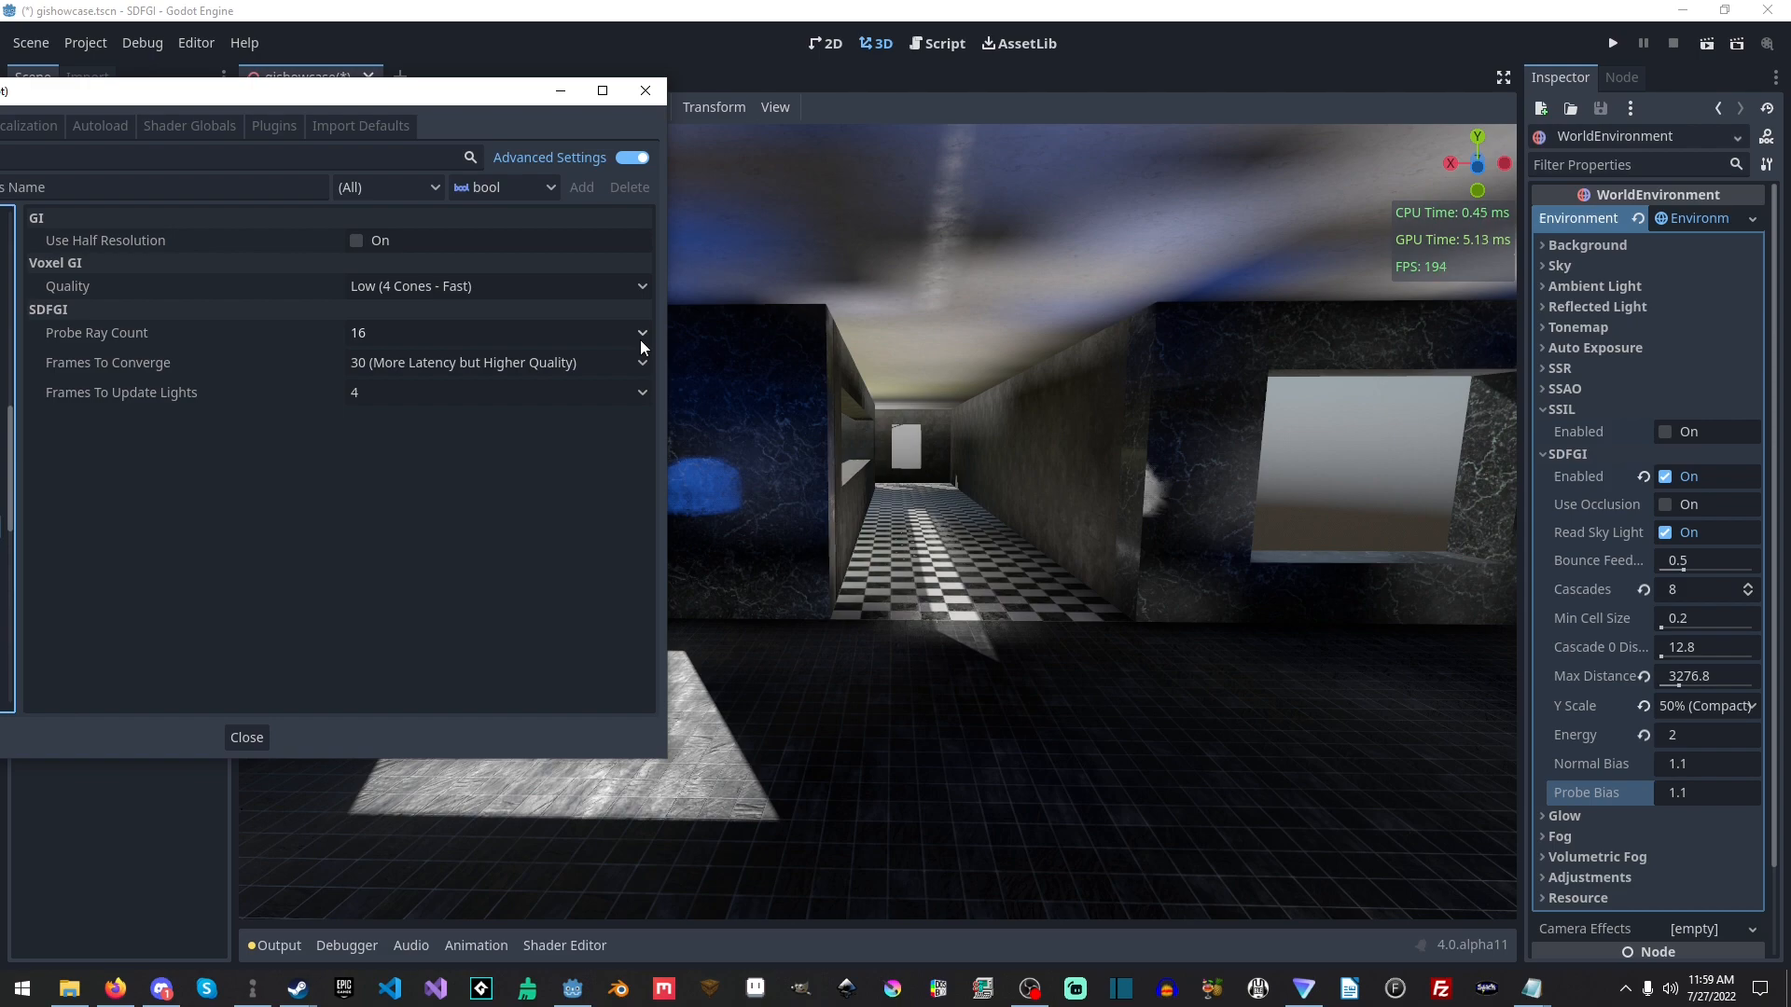
- Switch Use Half Resolution for GI on and off twice to compare its quality and performance
left_click(357, 241)
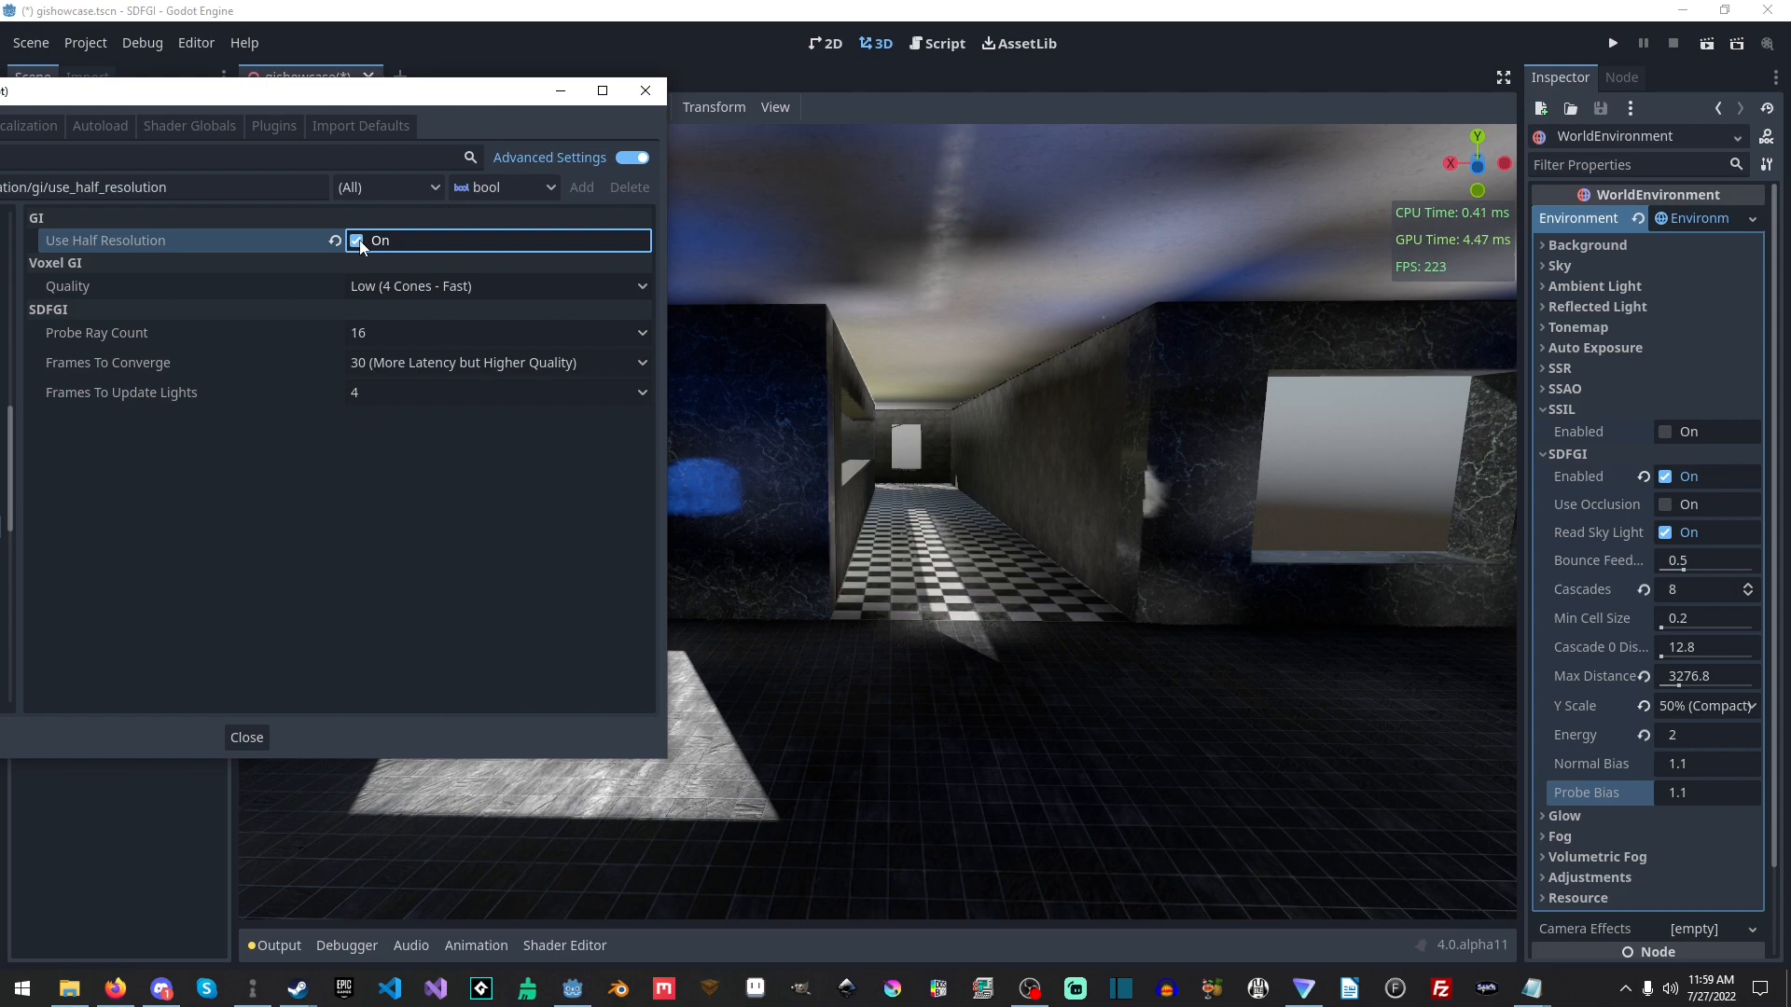
left_click(357, 241)
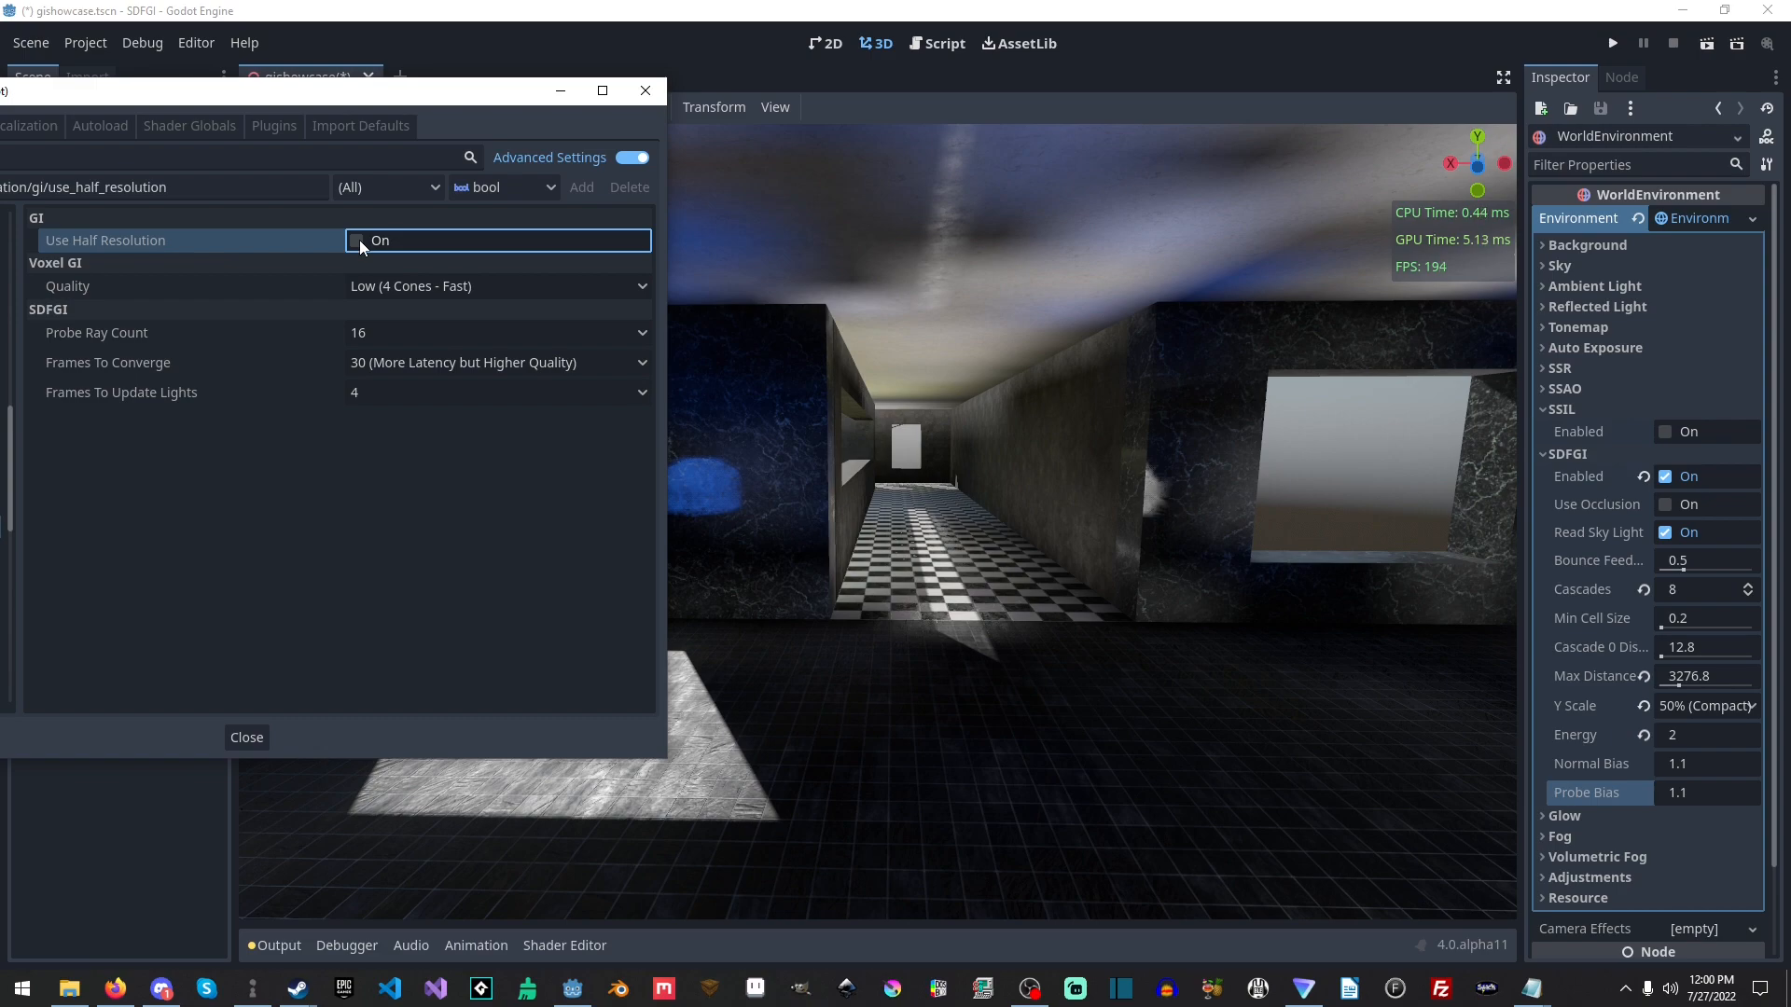
left_click(357, 241)
left_click(357, 241)
left_click_drag(317, 103, 380, 111)
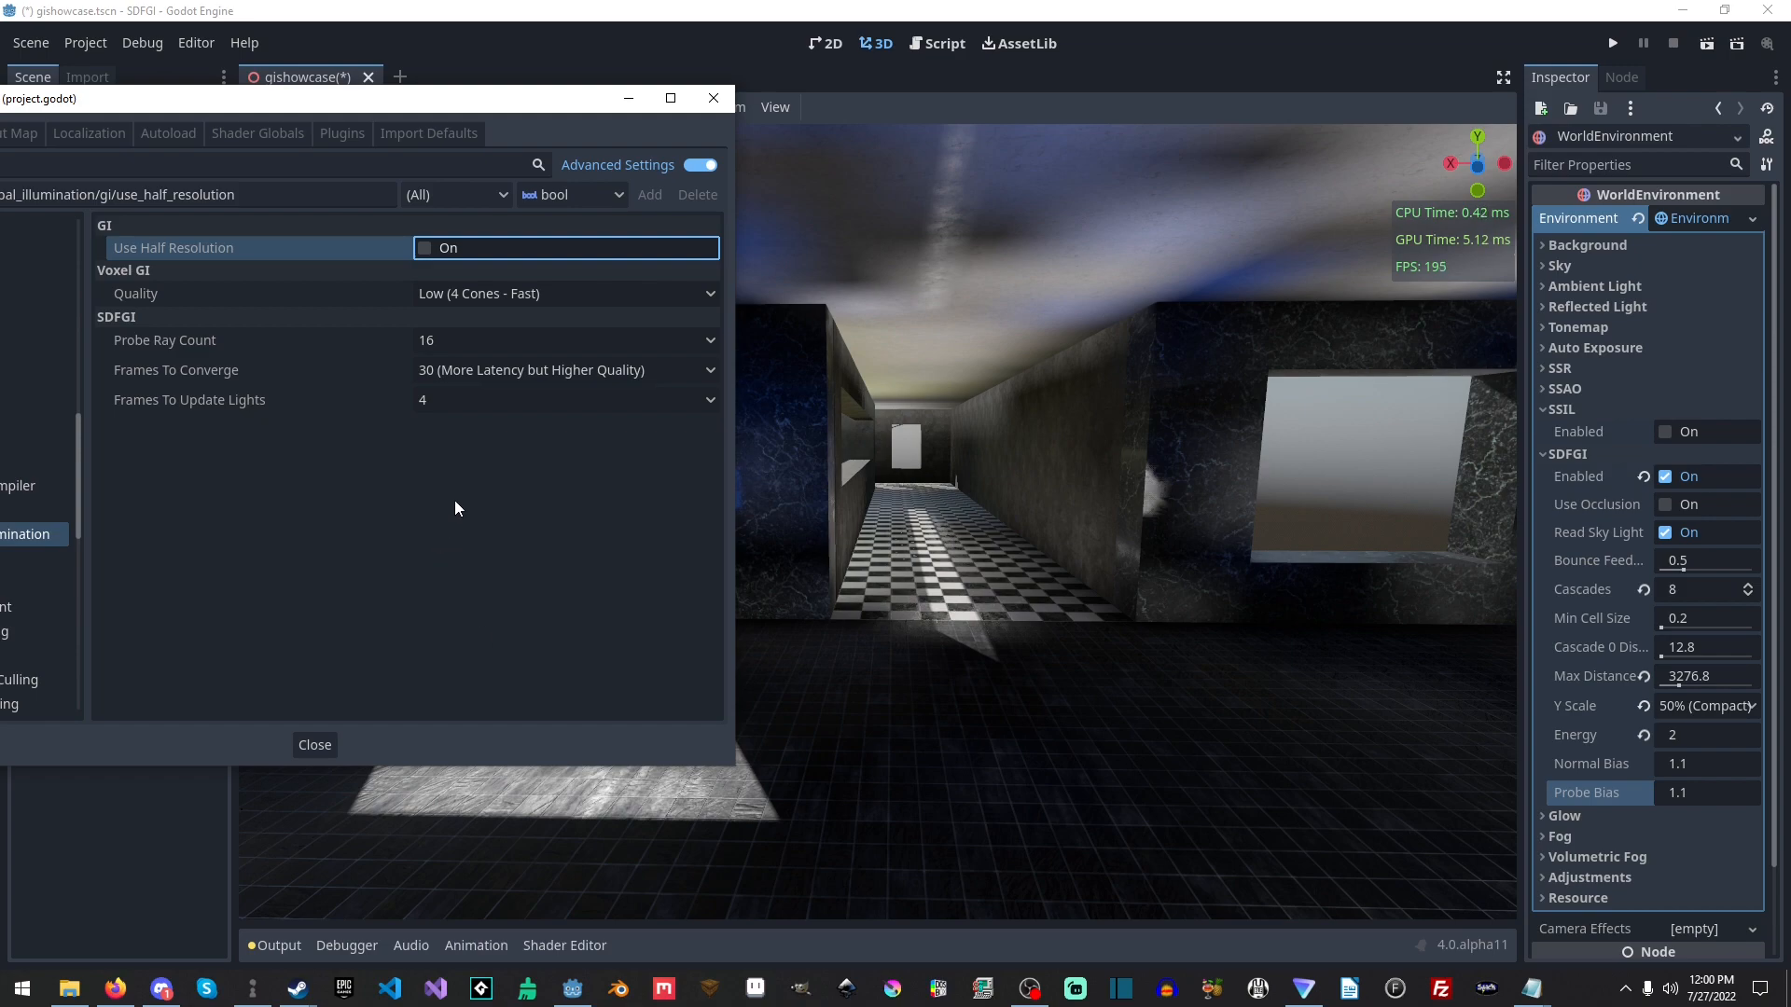
- Try 5 (Less Latency but Lower Quality) for SDFGI Frames To Converge, inspect the ceiling lighting, and restore the default of 30
left_click(499, 370)
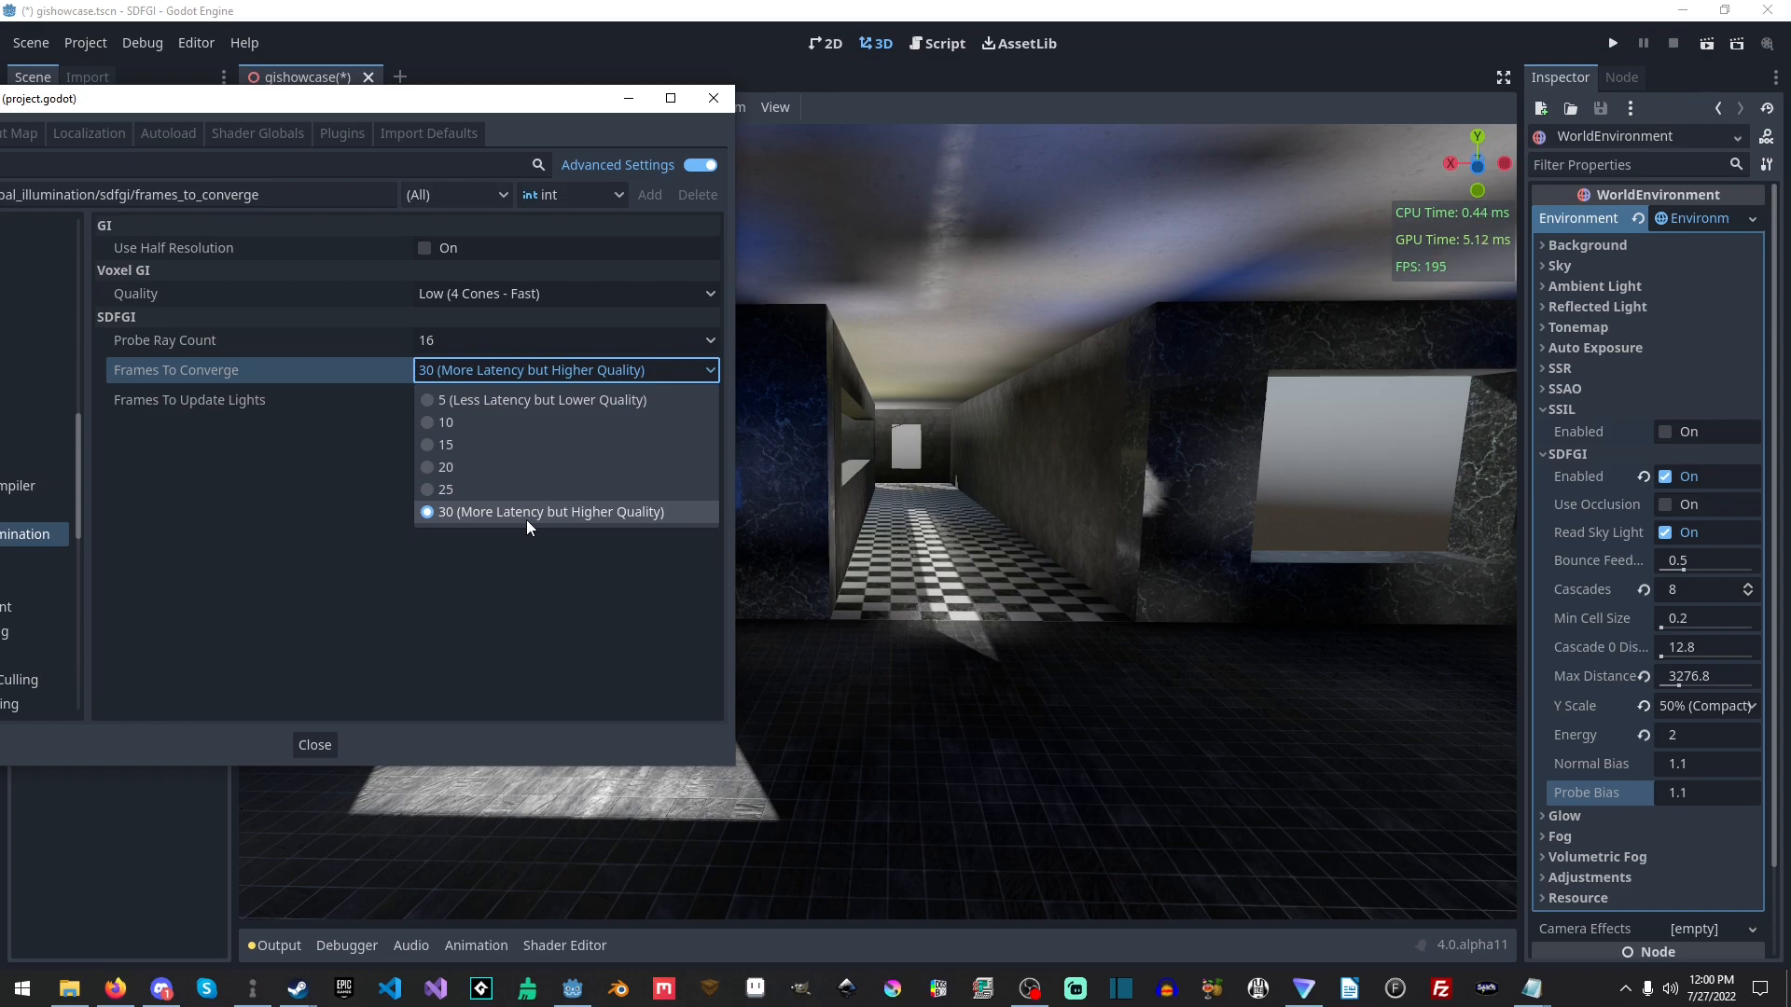
left_click(505, 401)
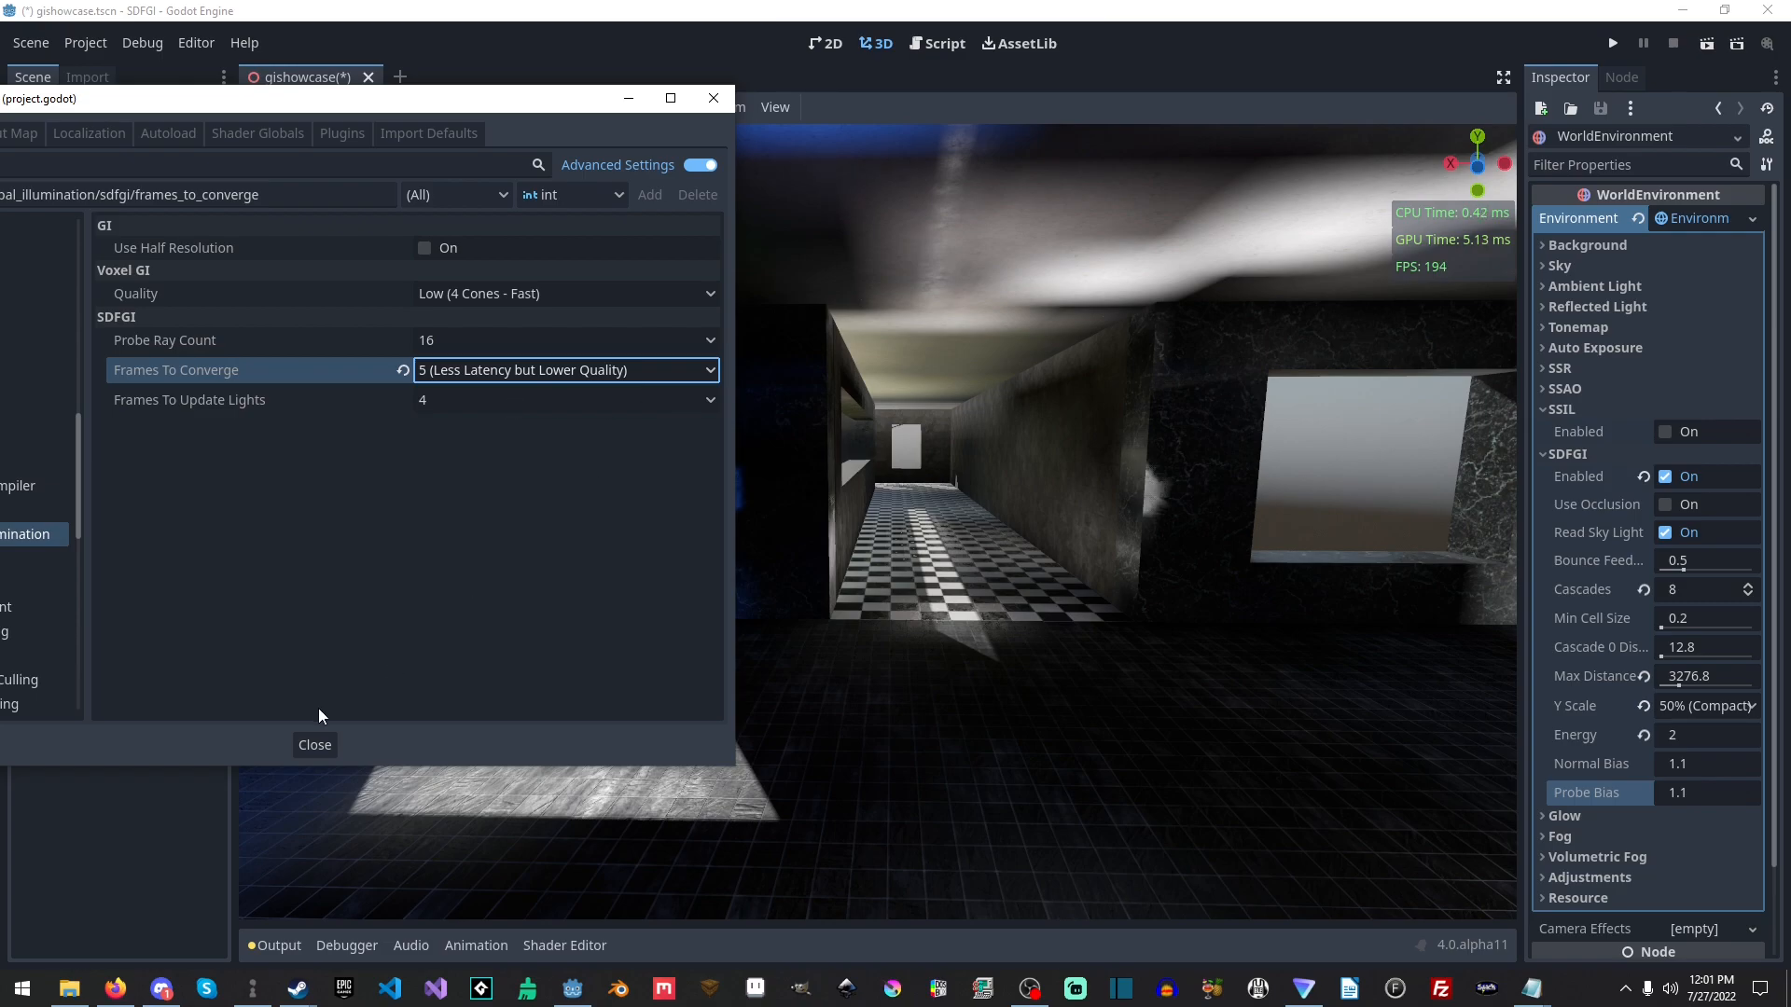
left_click(315, 751)
right_click_drag(653, 522, 672, 366)
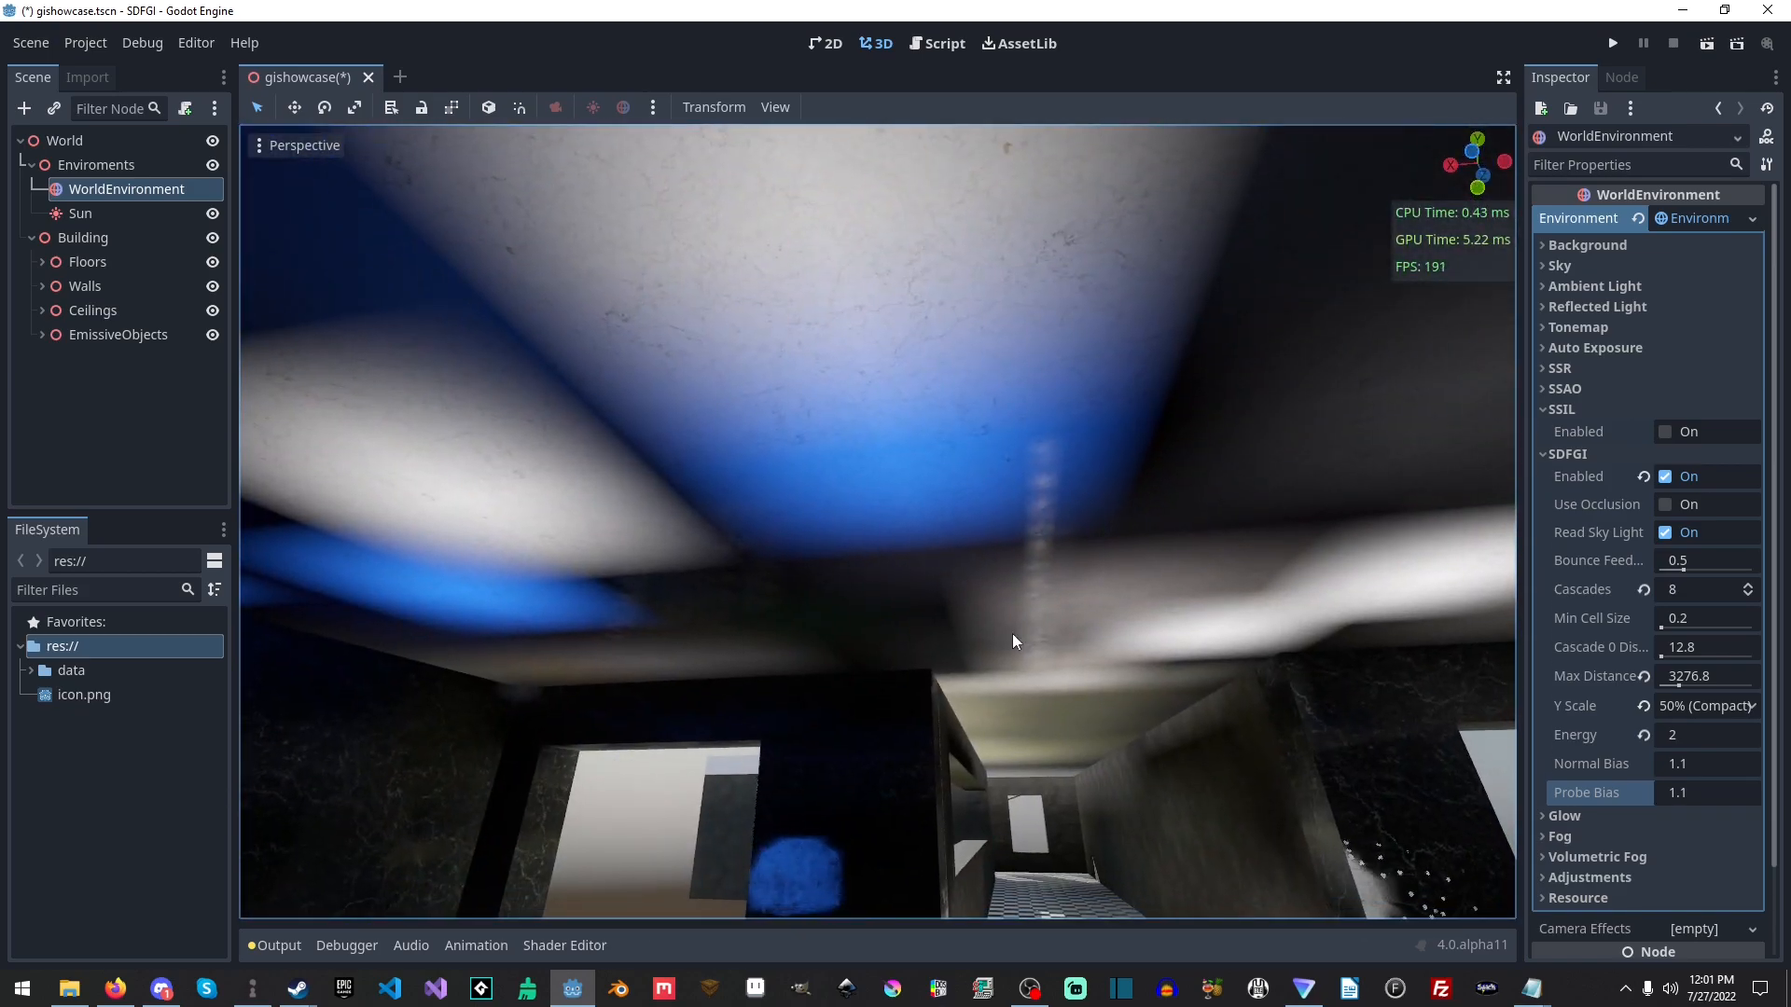
right_click_drag(970, 485, 1002, 606)
left_click(85, 43)
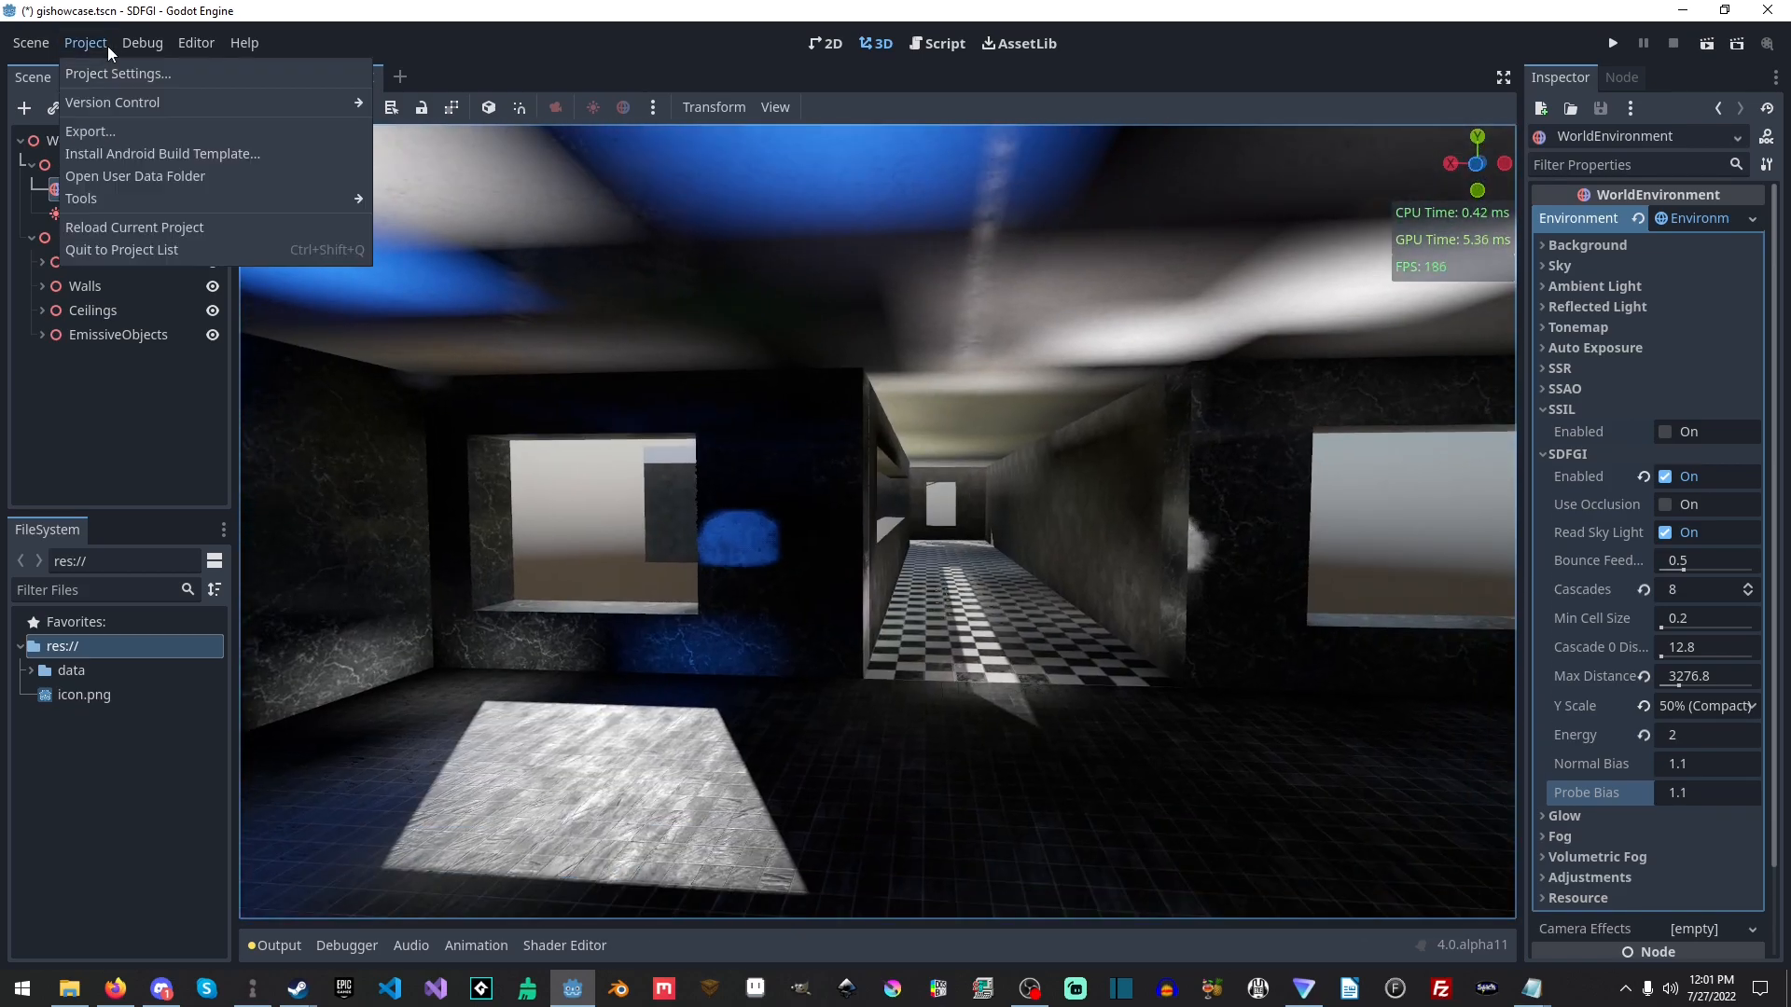
left_click(121, 69)
left_click(403, 371)
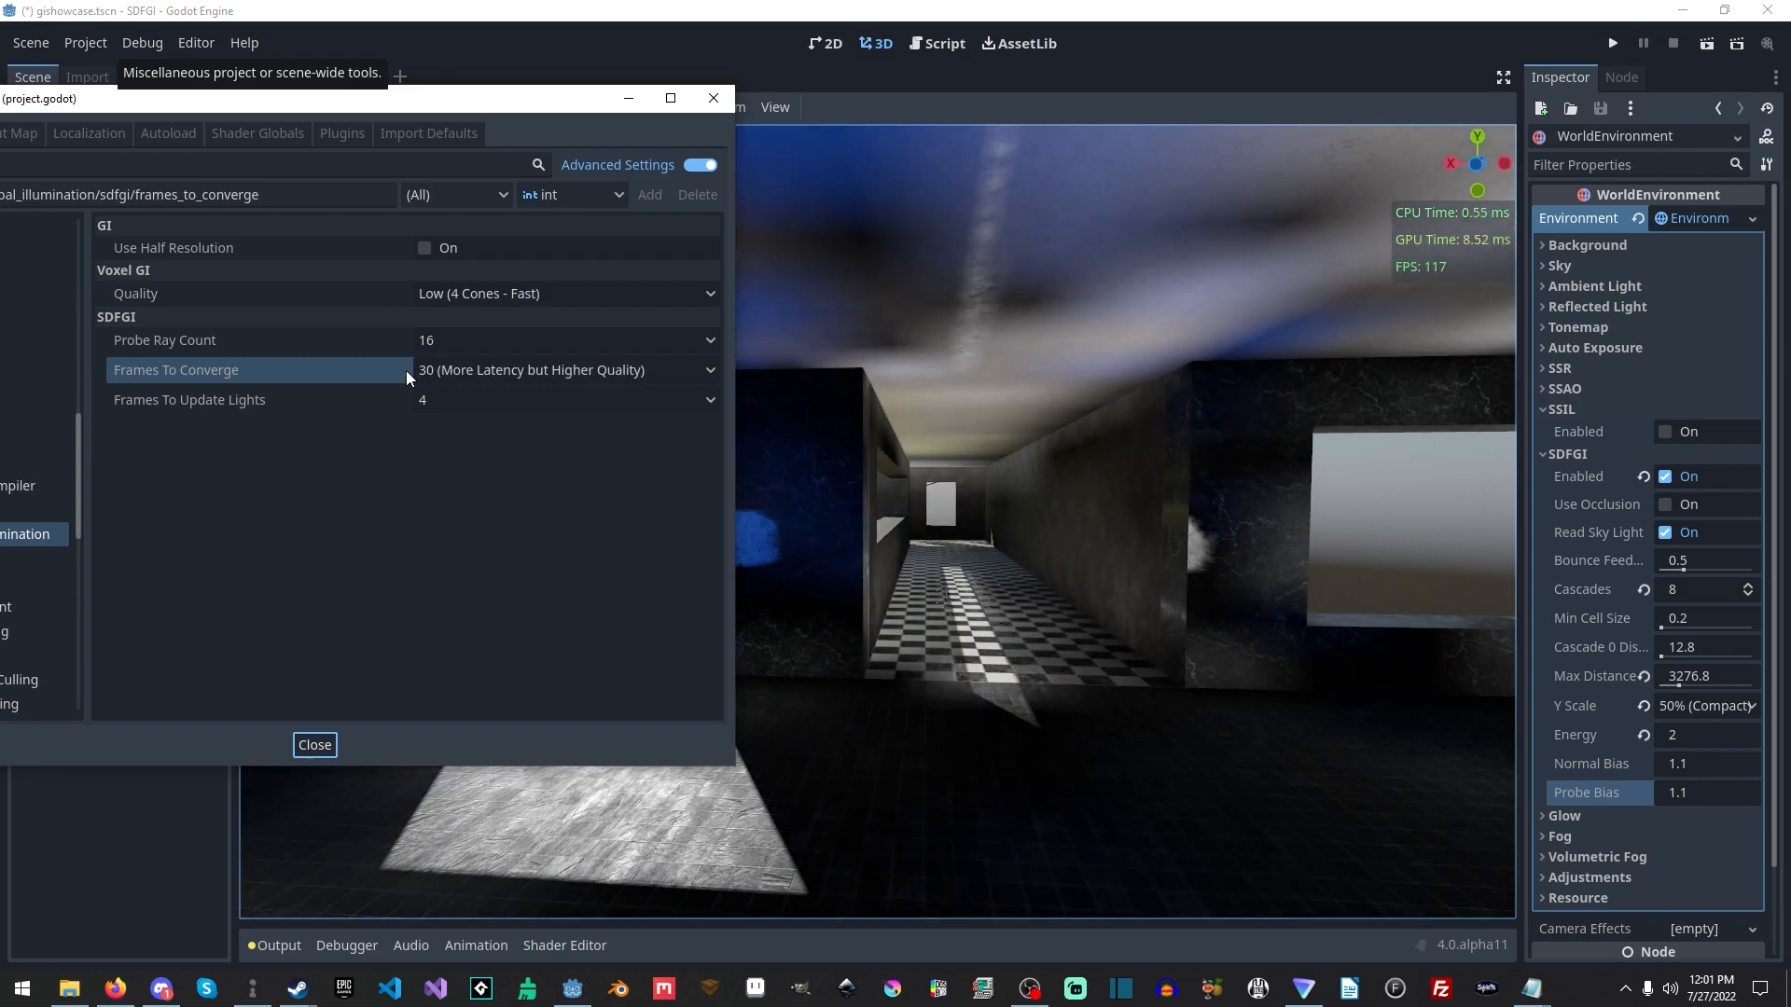
- Try 1 (Slower) for SDFGI Frames To Update Lights and restore the default of 4
left_click(485, 402)
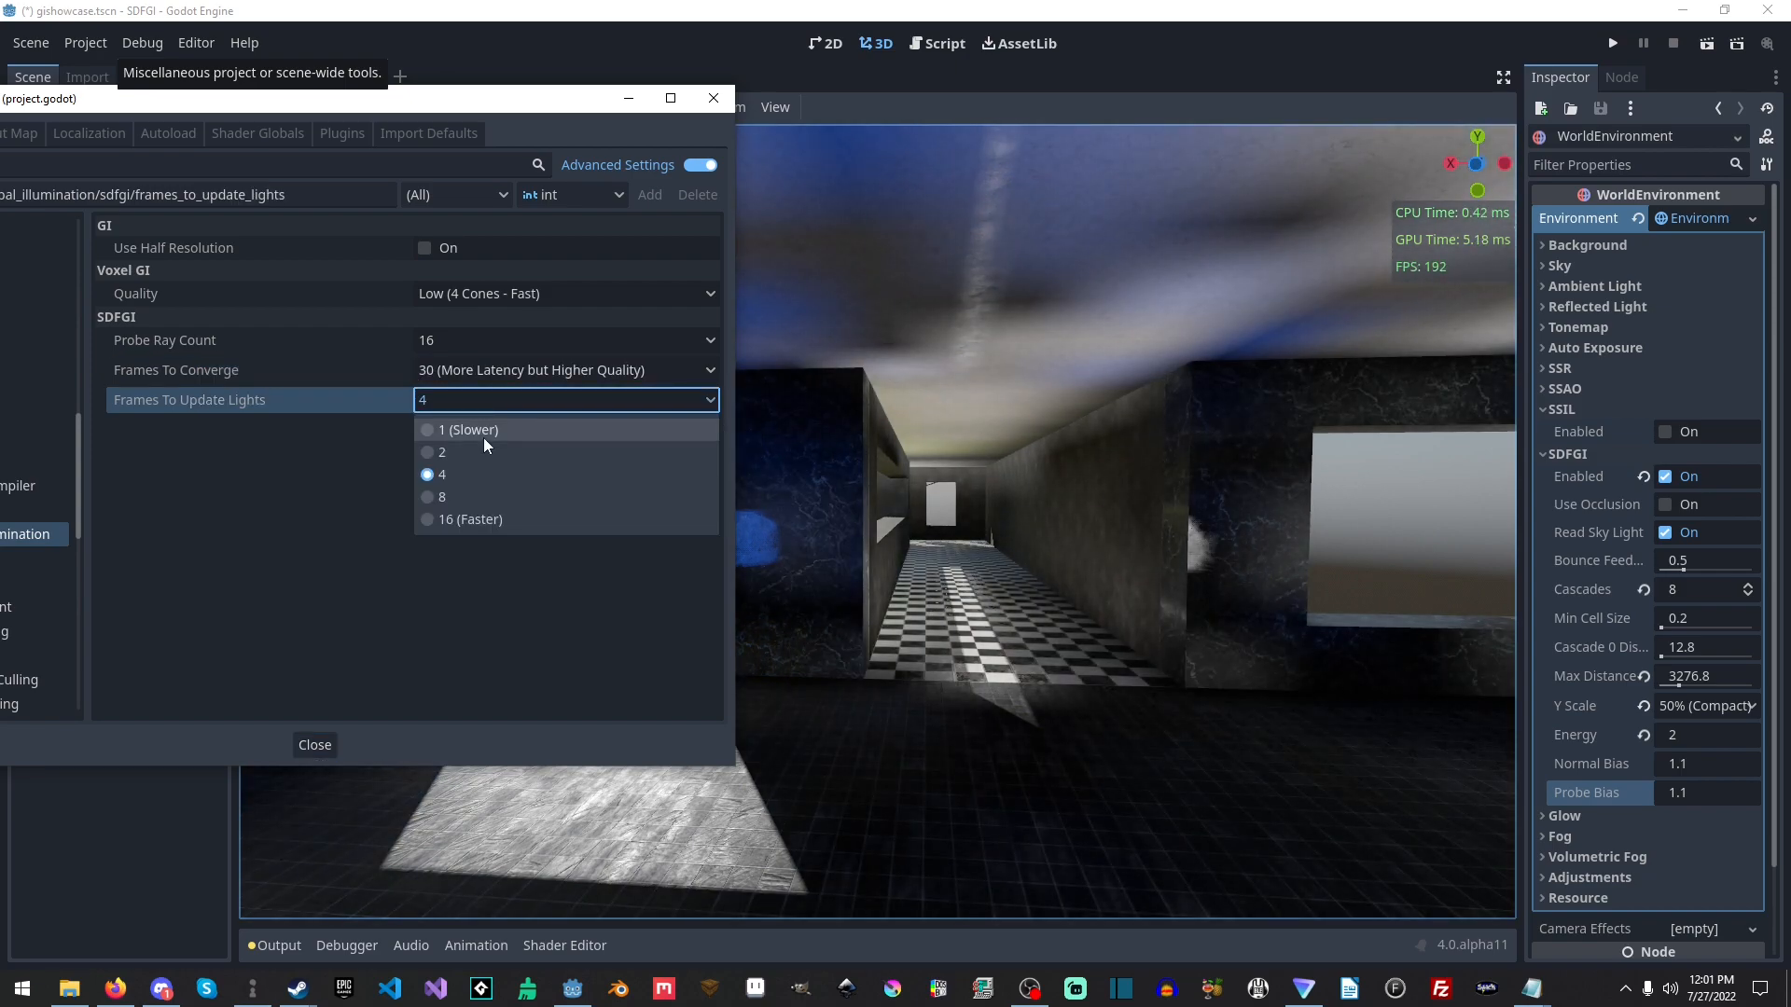
left_click(482, 437)
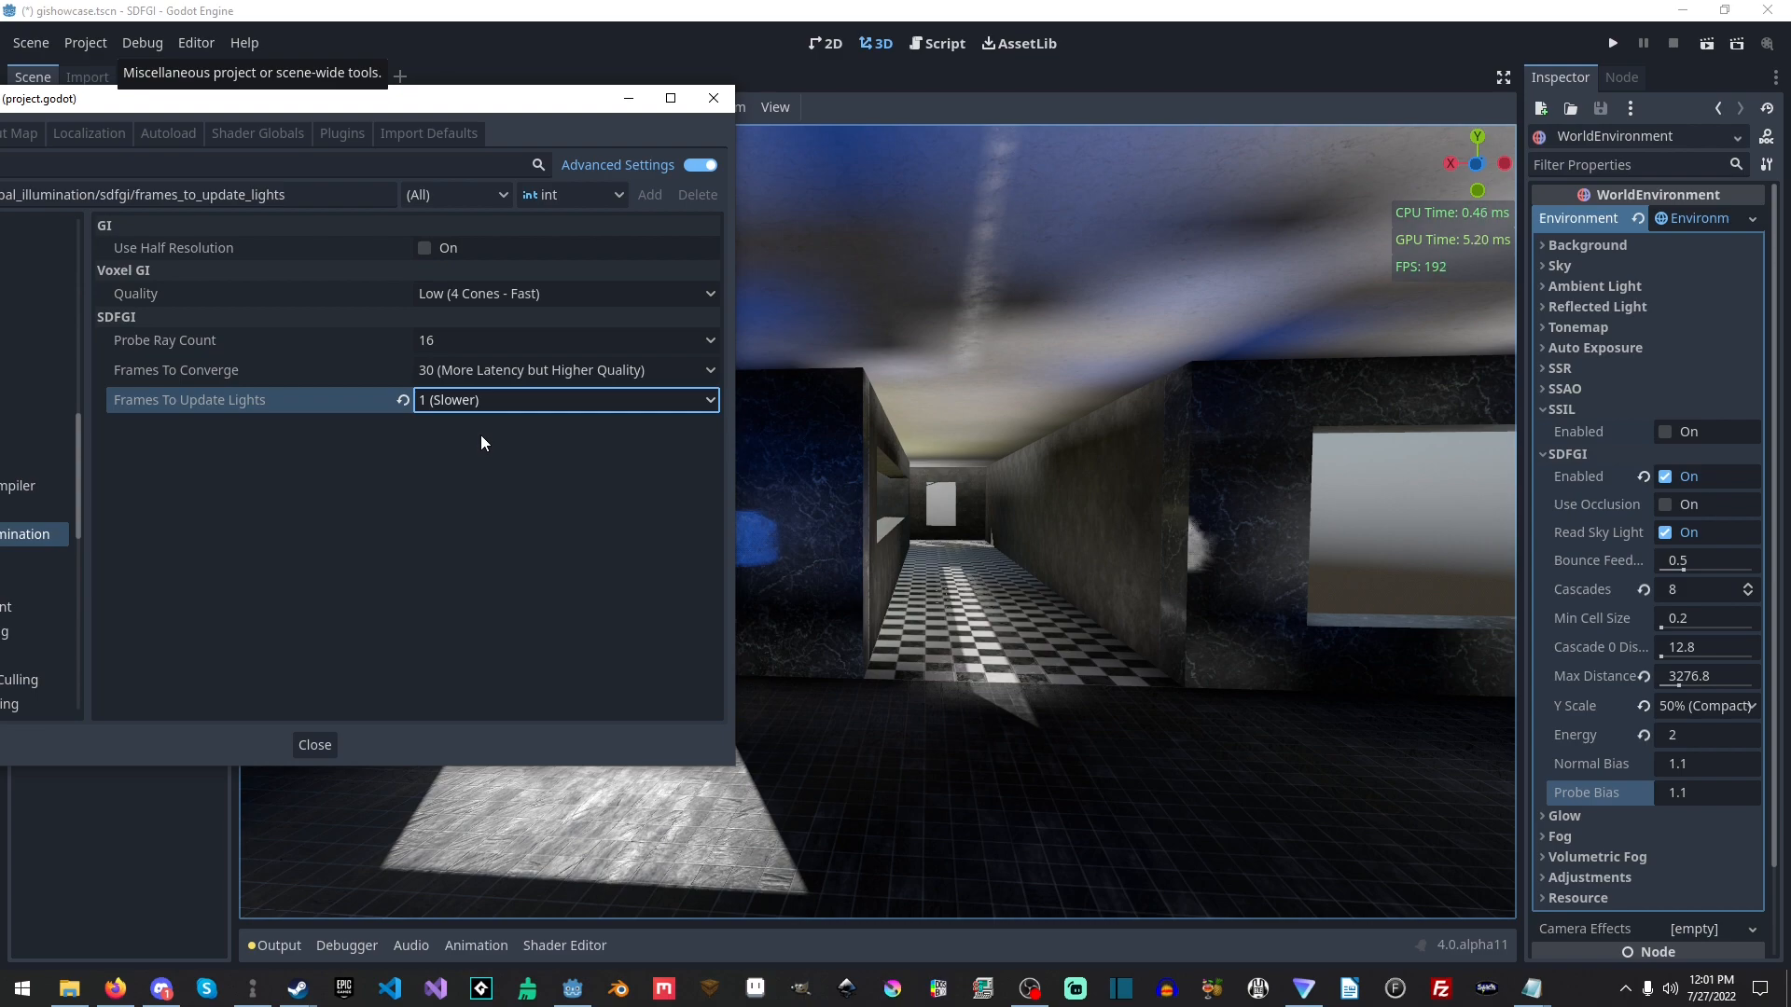
left_click(402, 400)
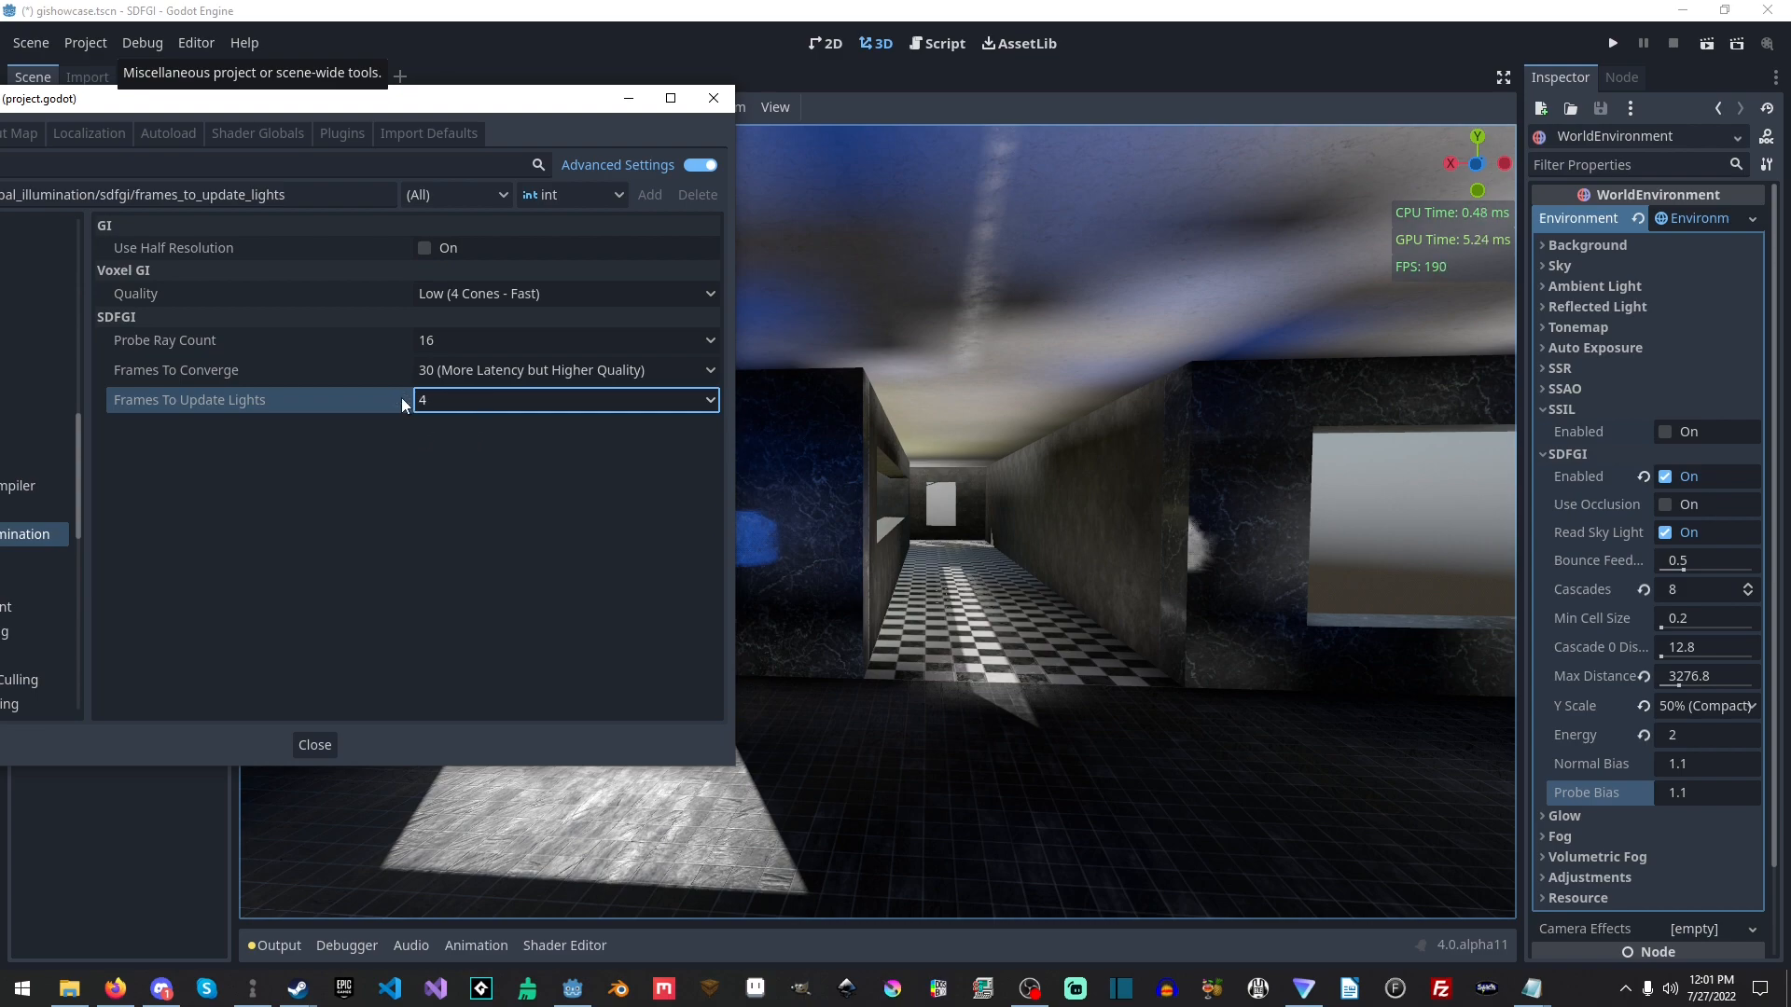
- Set the SDFGI Probe Ray Count to 128 (Slowest) and look around the room in the viewport
left_click(483, 338)
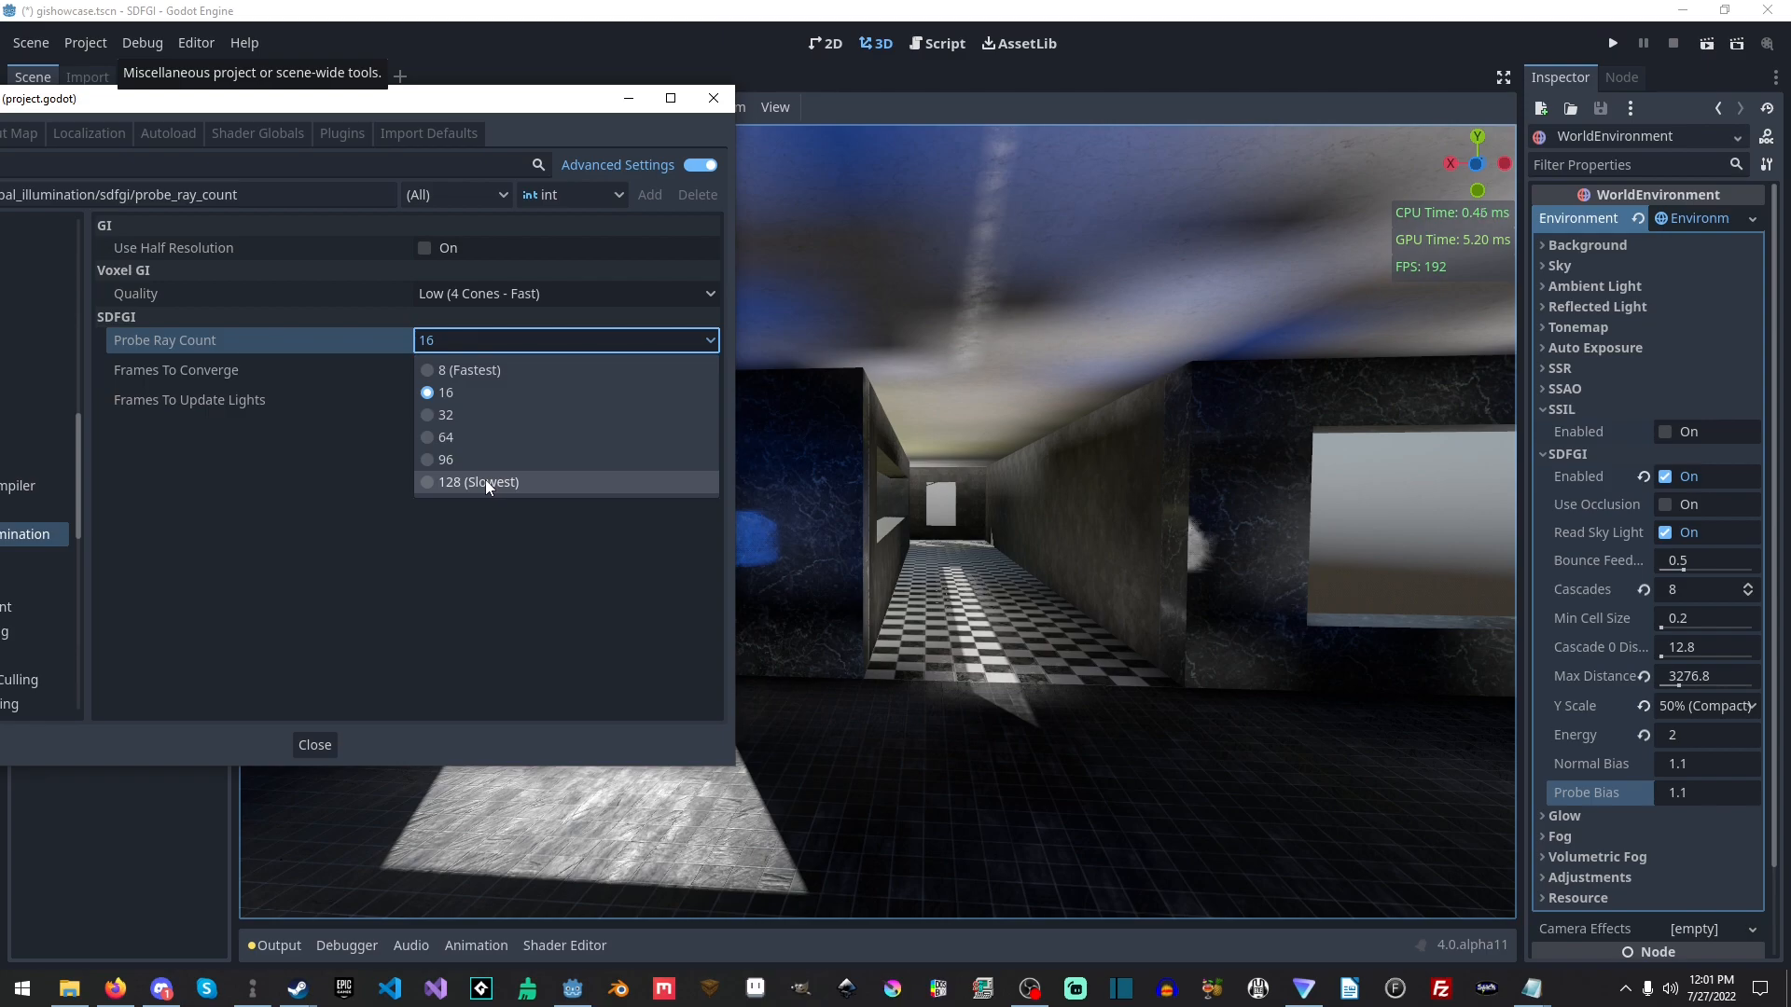
left_click(485, 481)
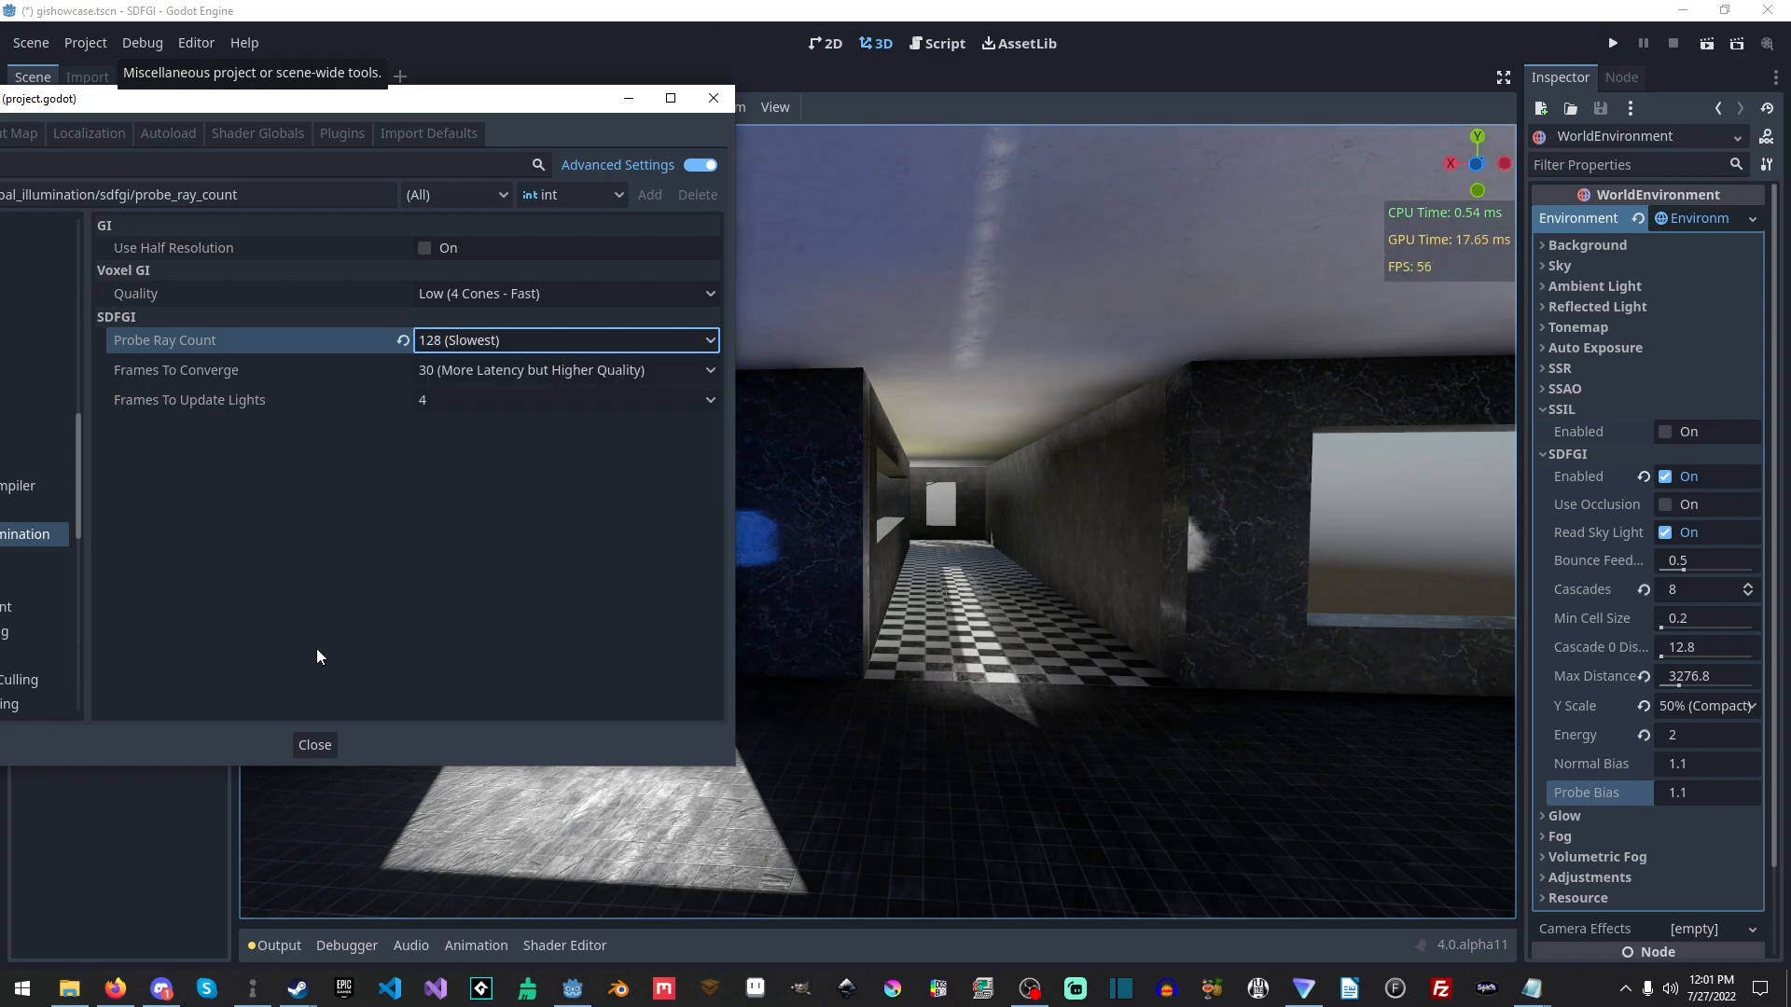
left_click(315, 745)
right_click_drag(412, 725, 786, 673)
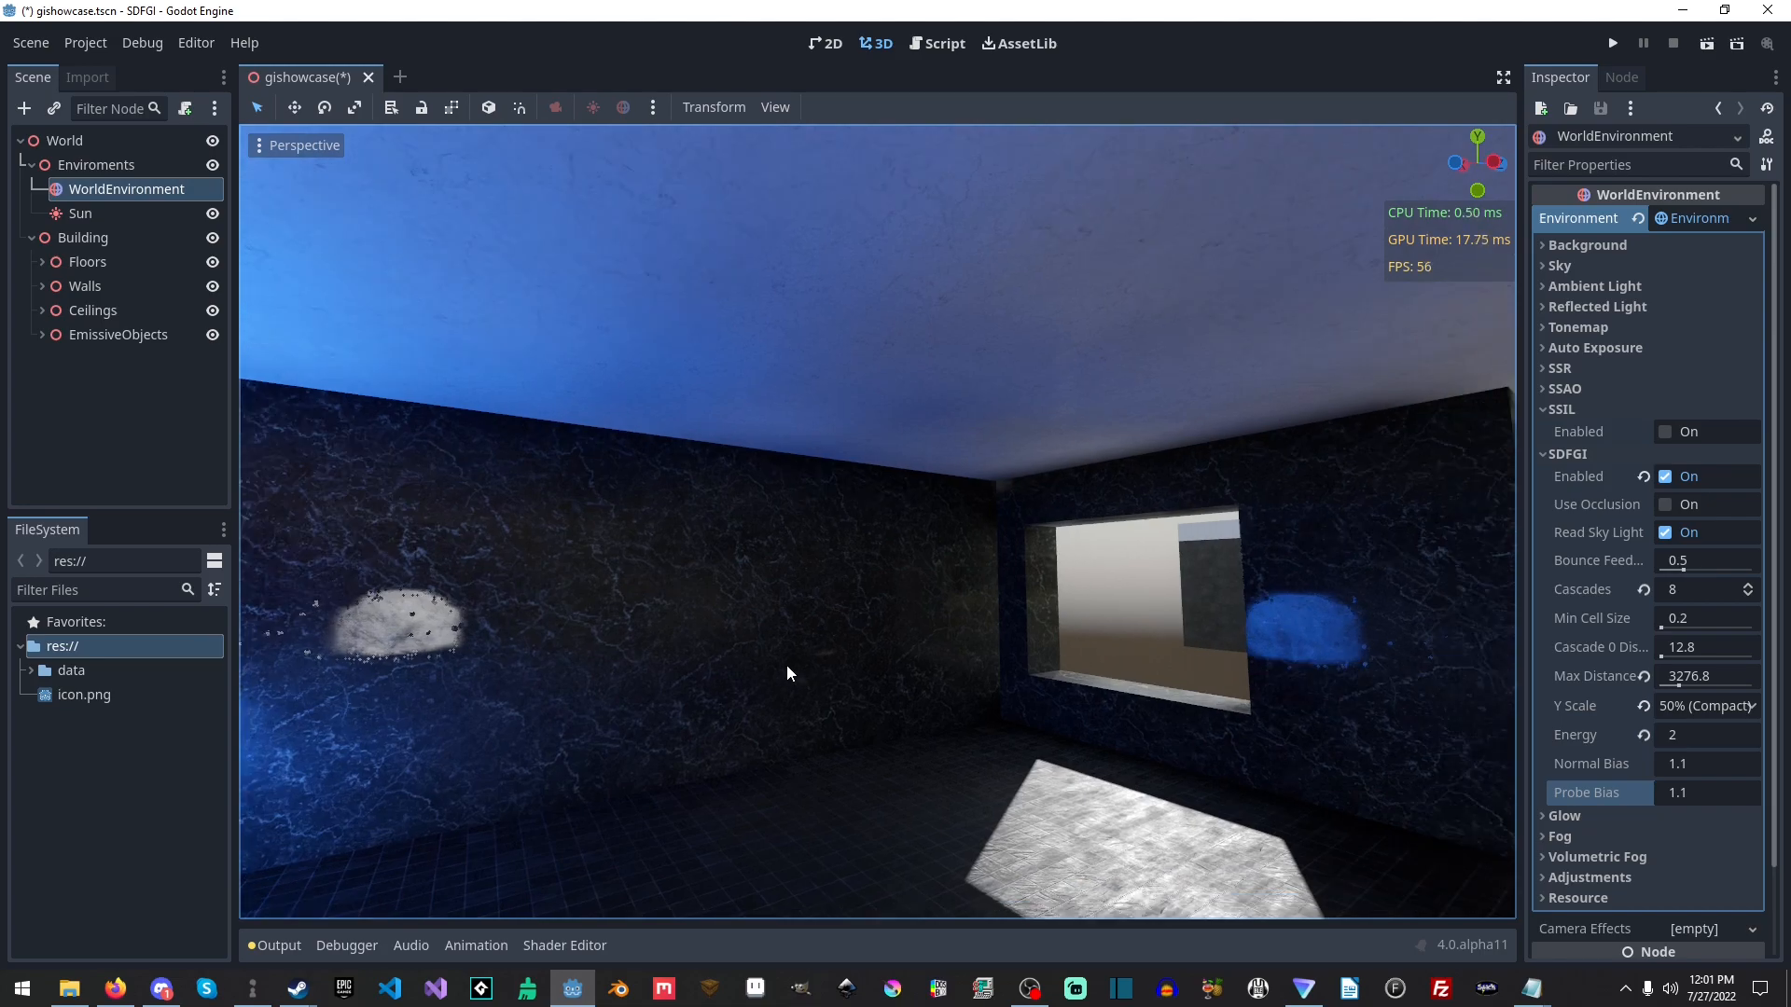
right_click_drag(787, 664, 923, 643)
- Reopen the Project Settings and toggle Use Half Resolution on and off with the 128-ray probe count
left_click(71, 47)
left_click(105, 75)
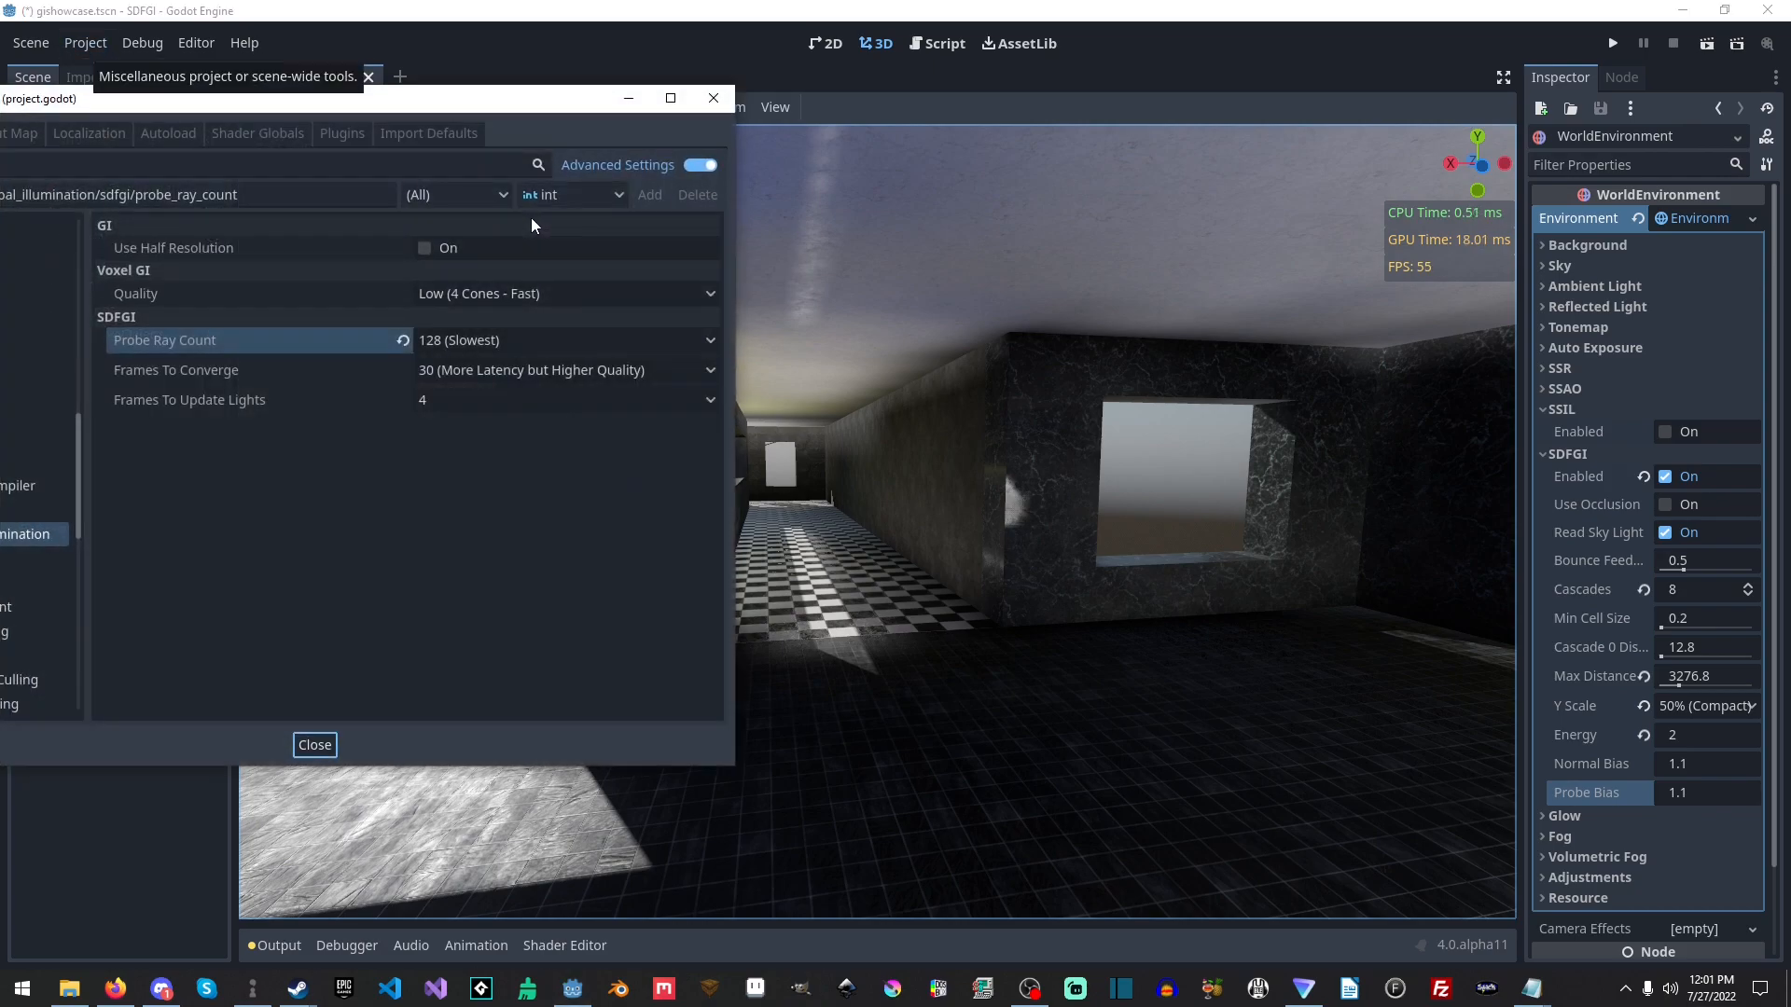
left_click(424, 248)
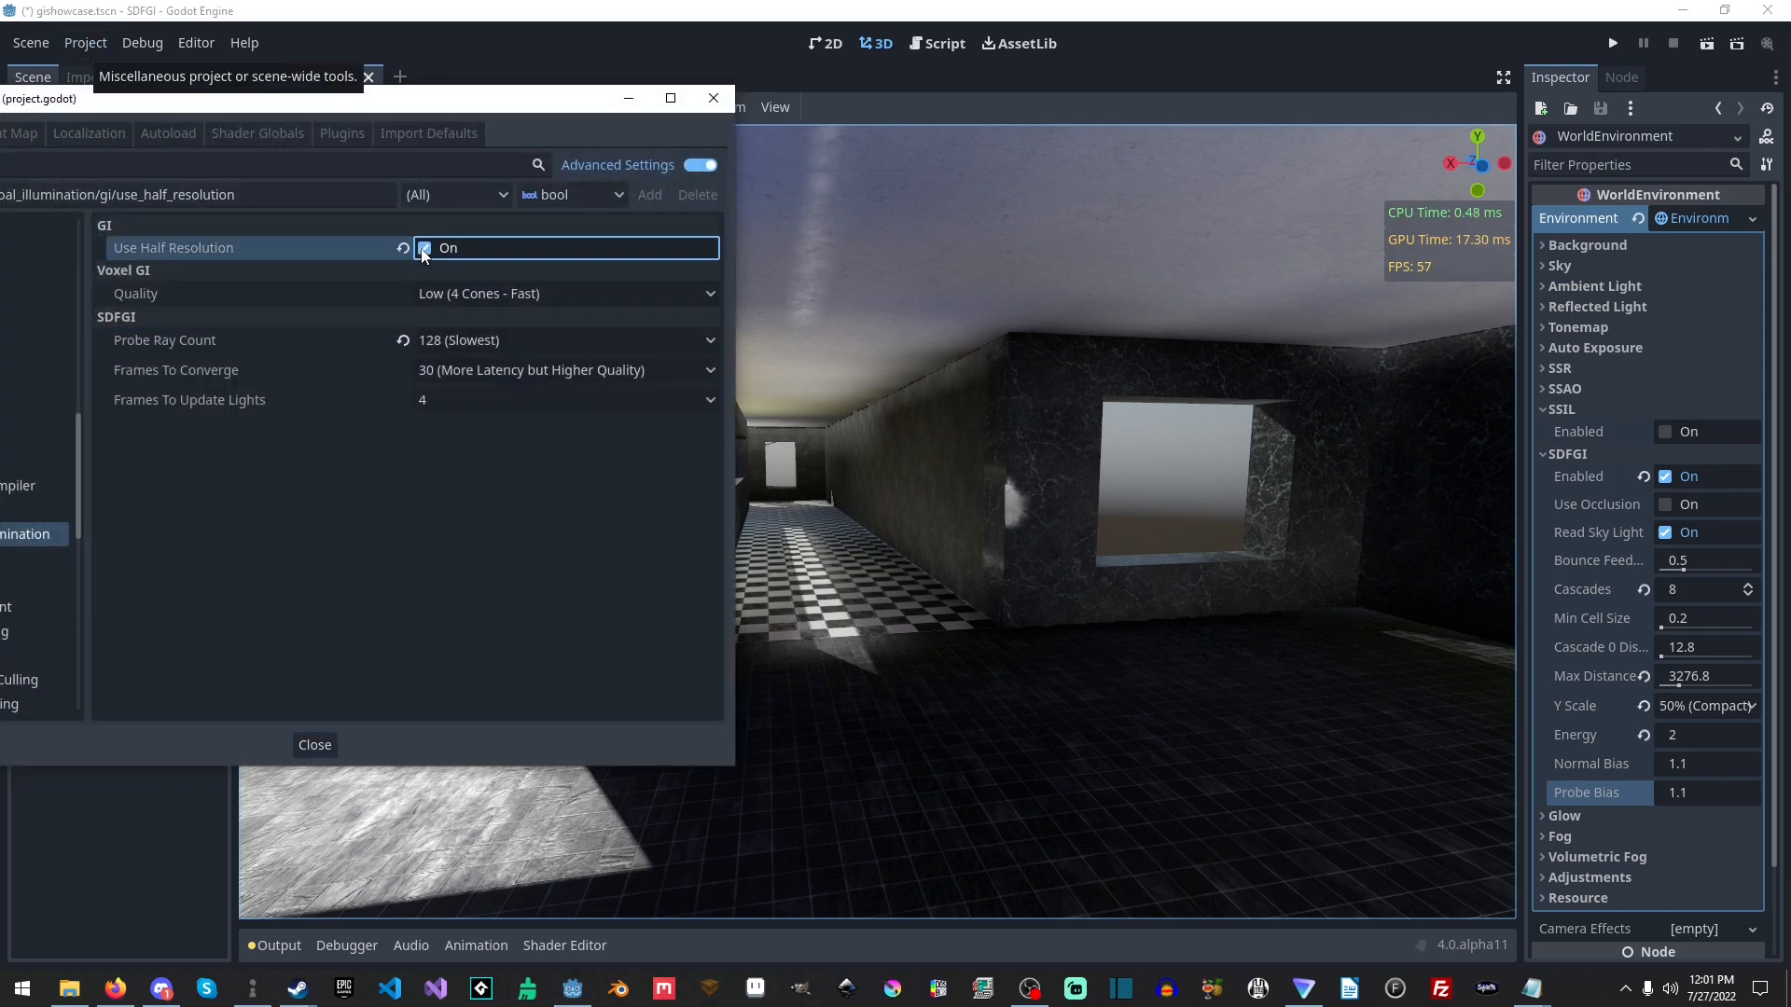
left_click(424, 249)
- Reset the SDFGI Probe Ray Count to its default of 16
left_click(440, 344)
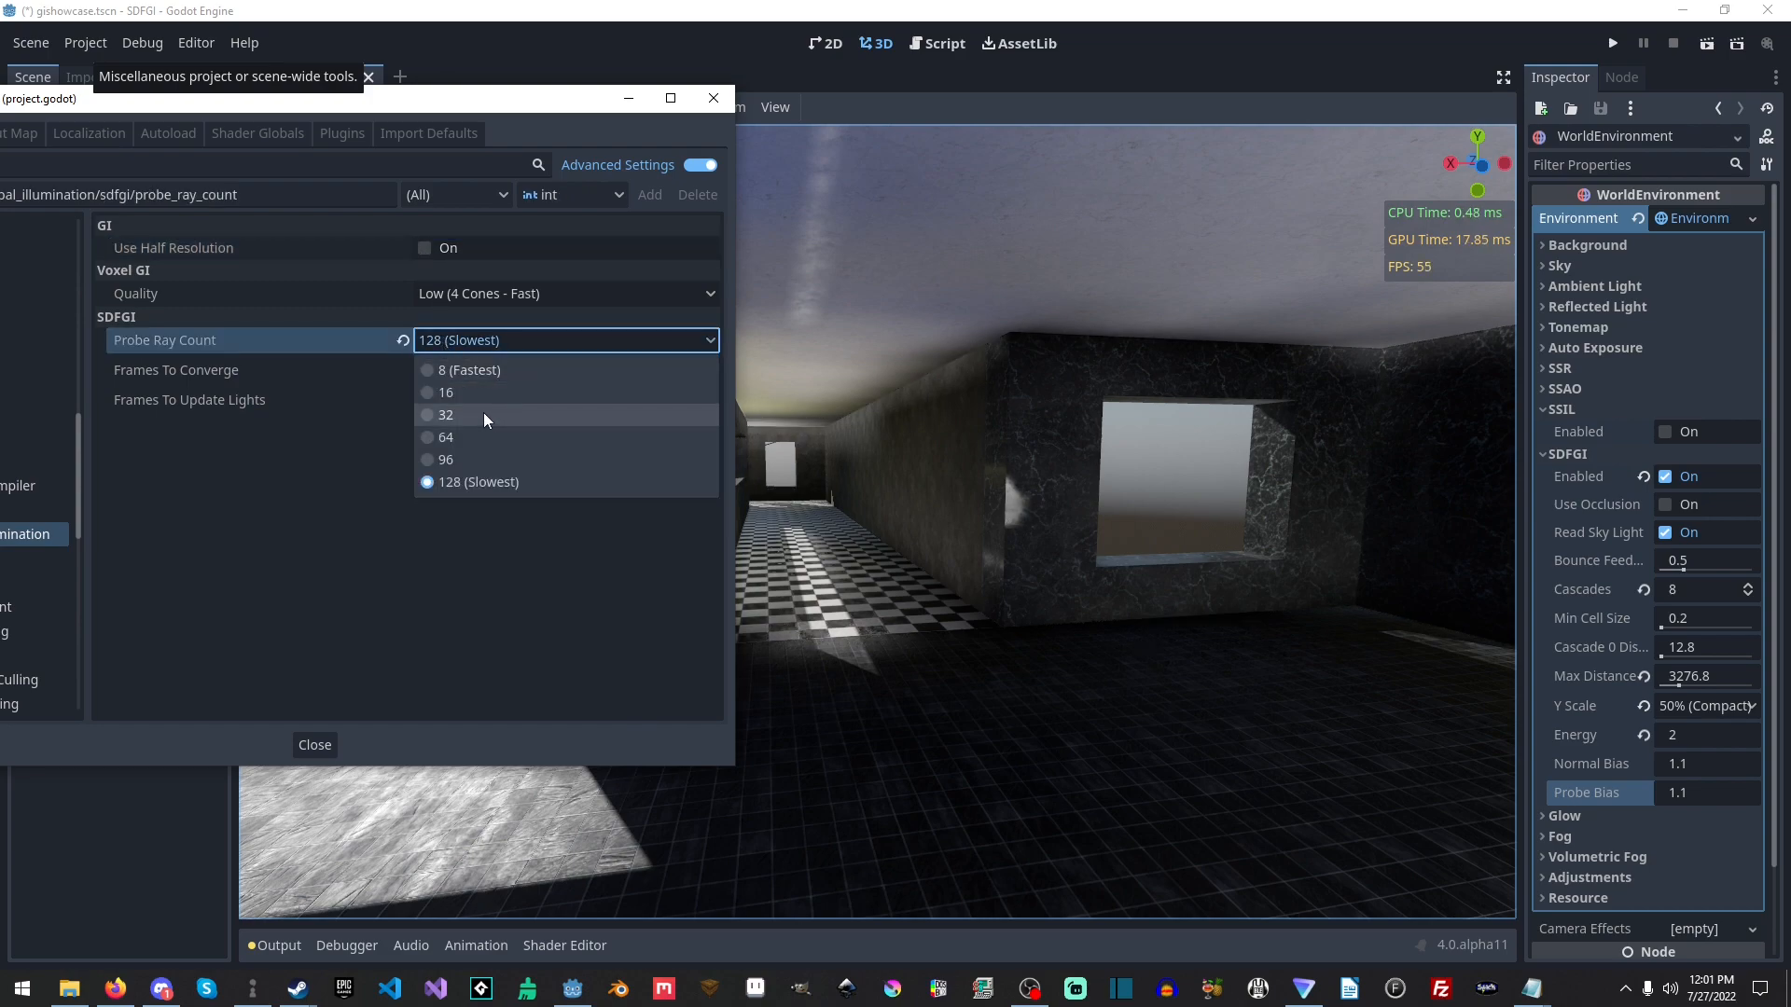
left_click(401, 351)
left_click(402, 339)
- Try an SDFGI Probe Ray Count of 32 and raise it to 64
left_click(452, 344)
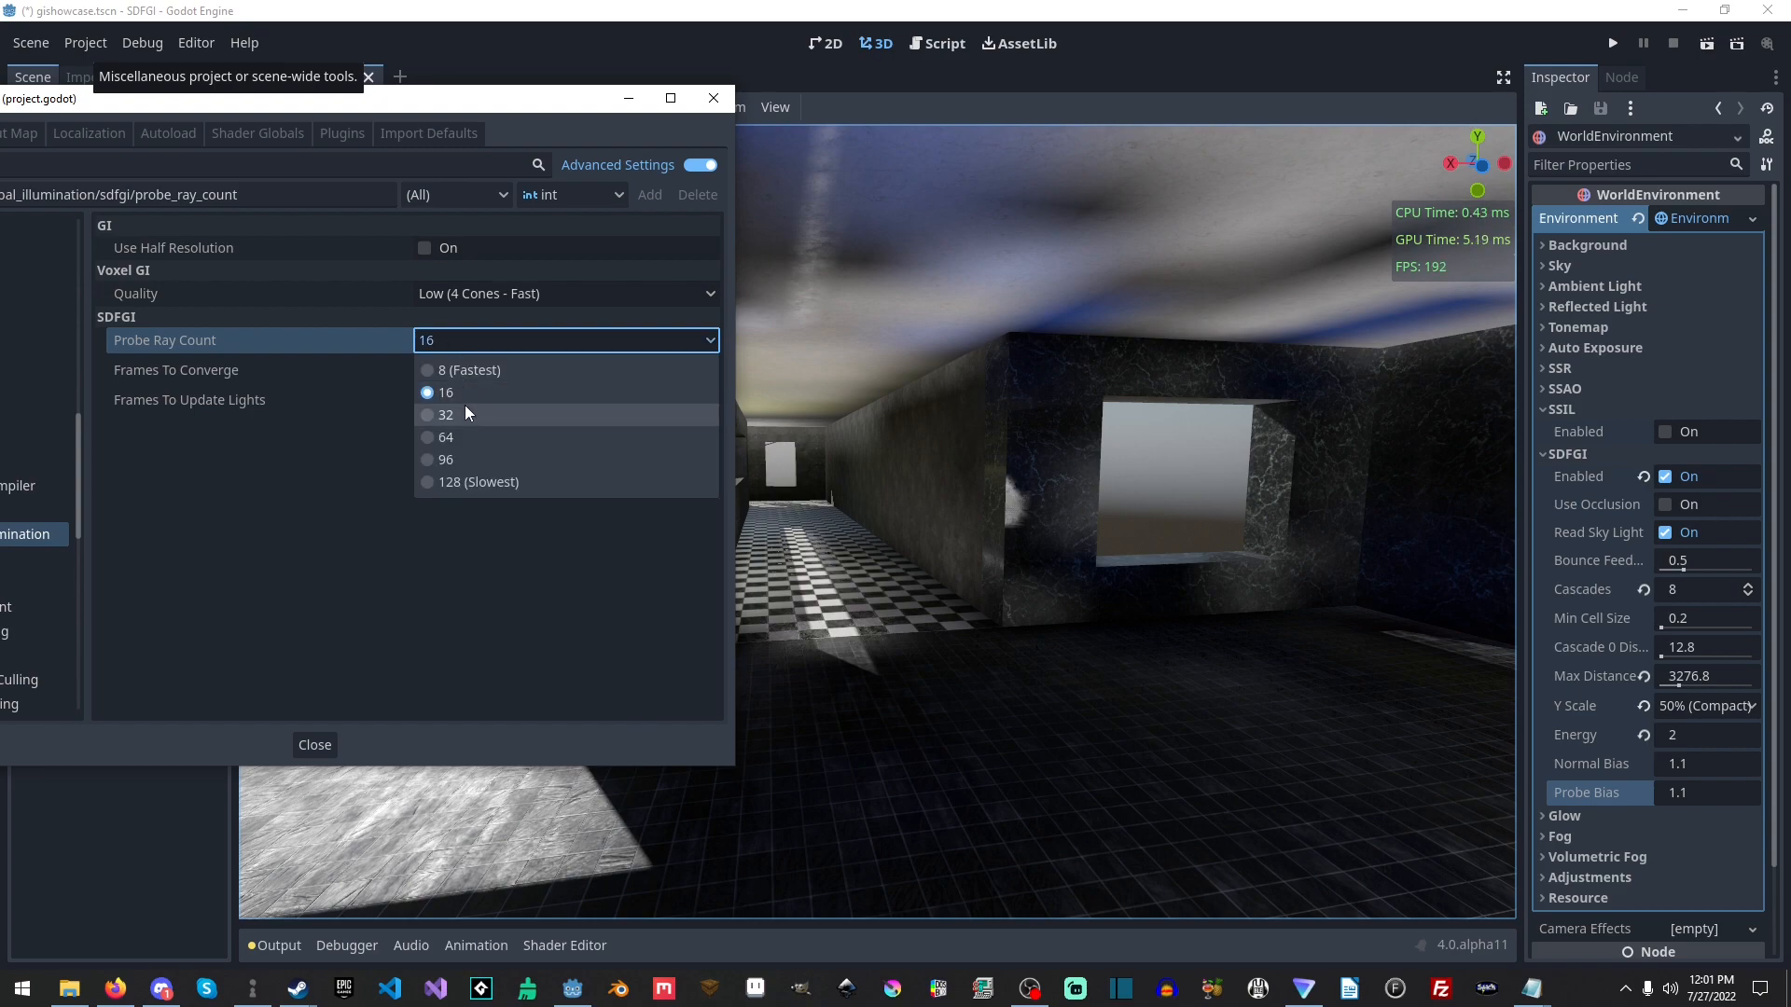
left_click(464, 406)
left_click(472, 337)
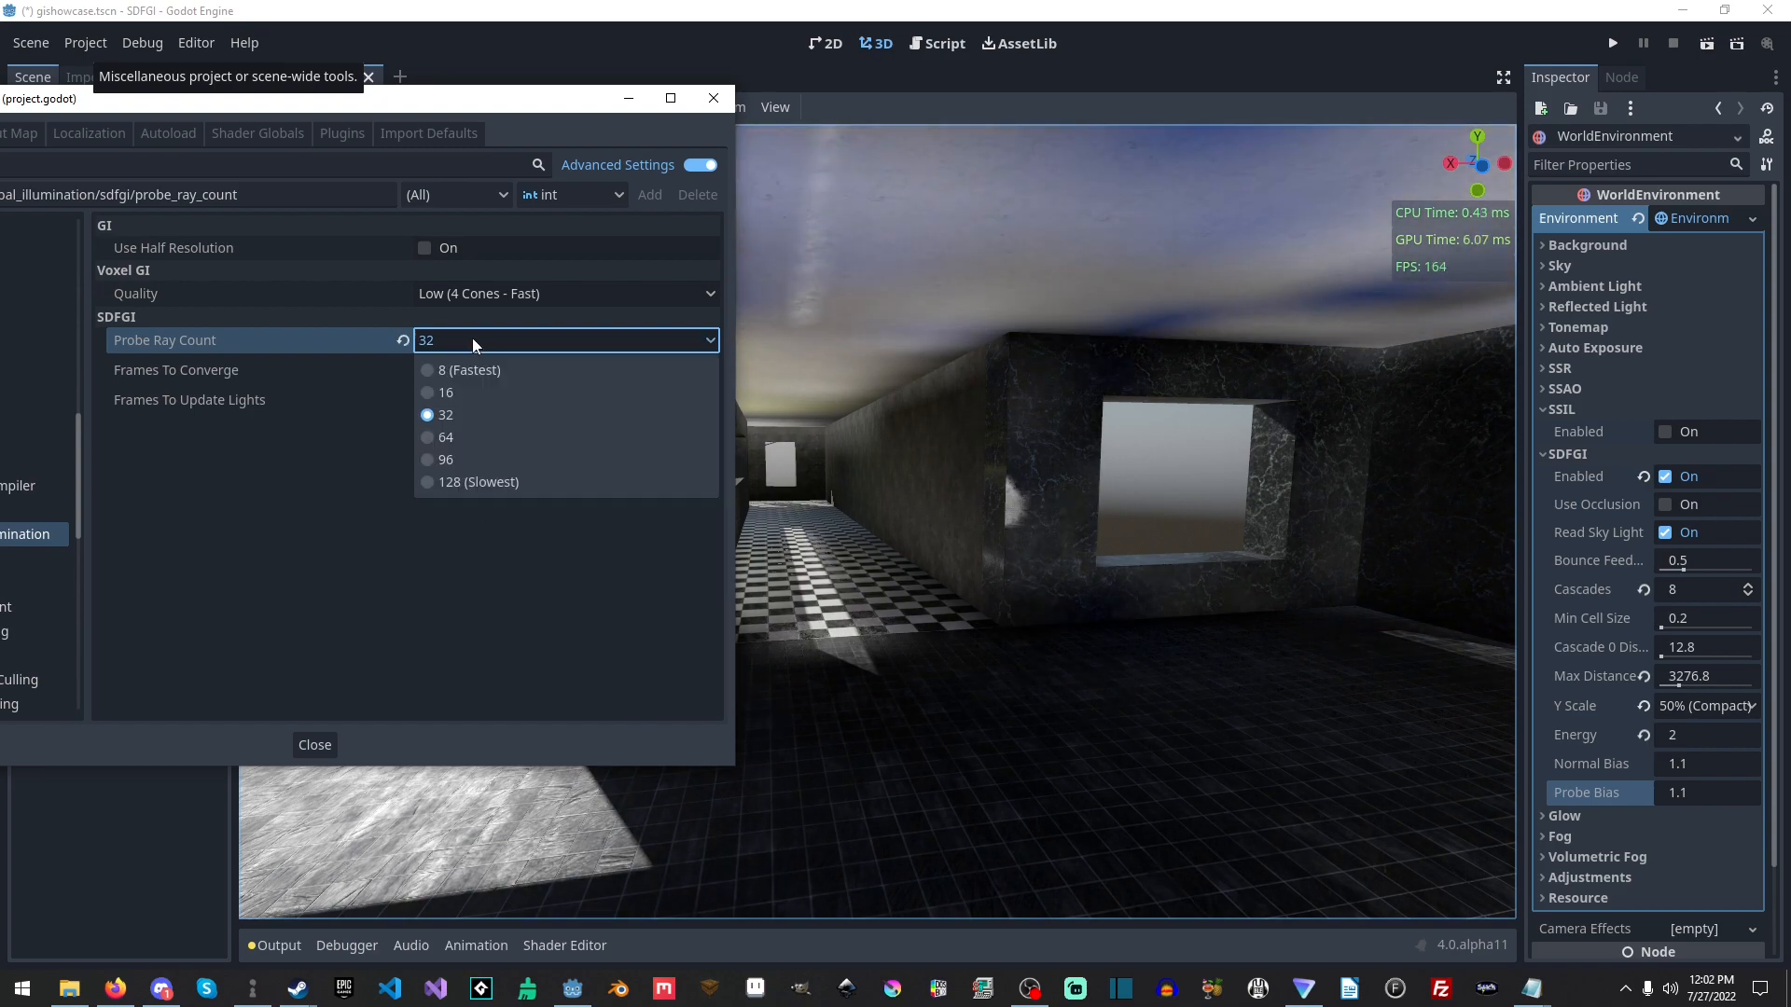
left_click(467, 442)
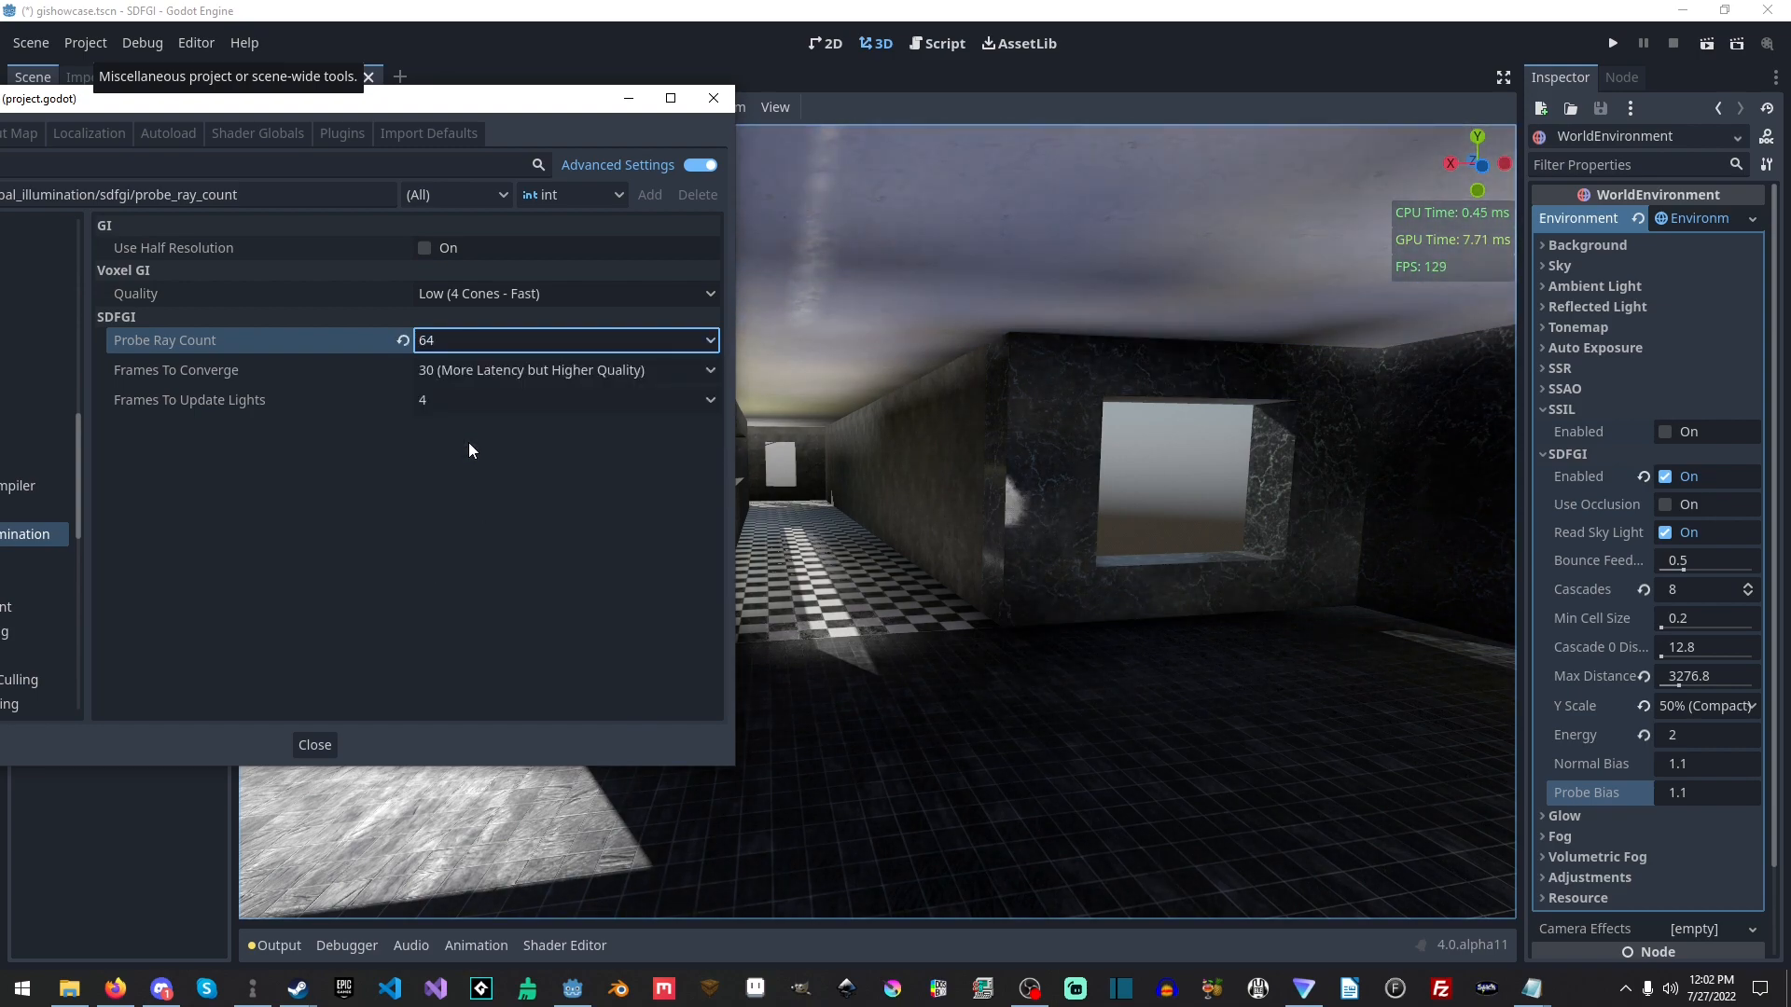
- Raise the SDFGI Probe Ray Count to 96 and on to 128 (Slowest)
left_click(887, 482)
left_click(434, 351)
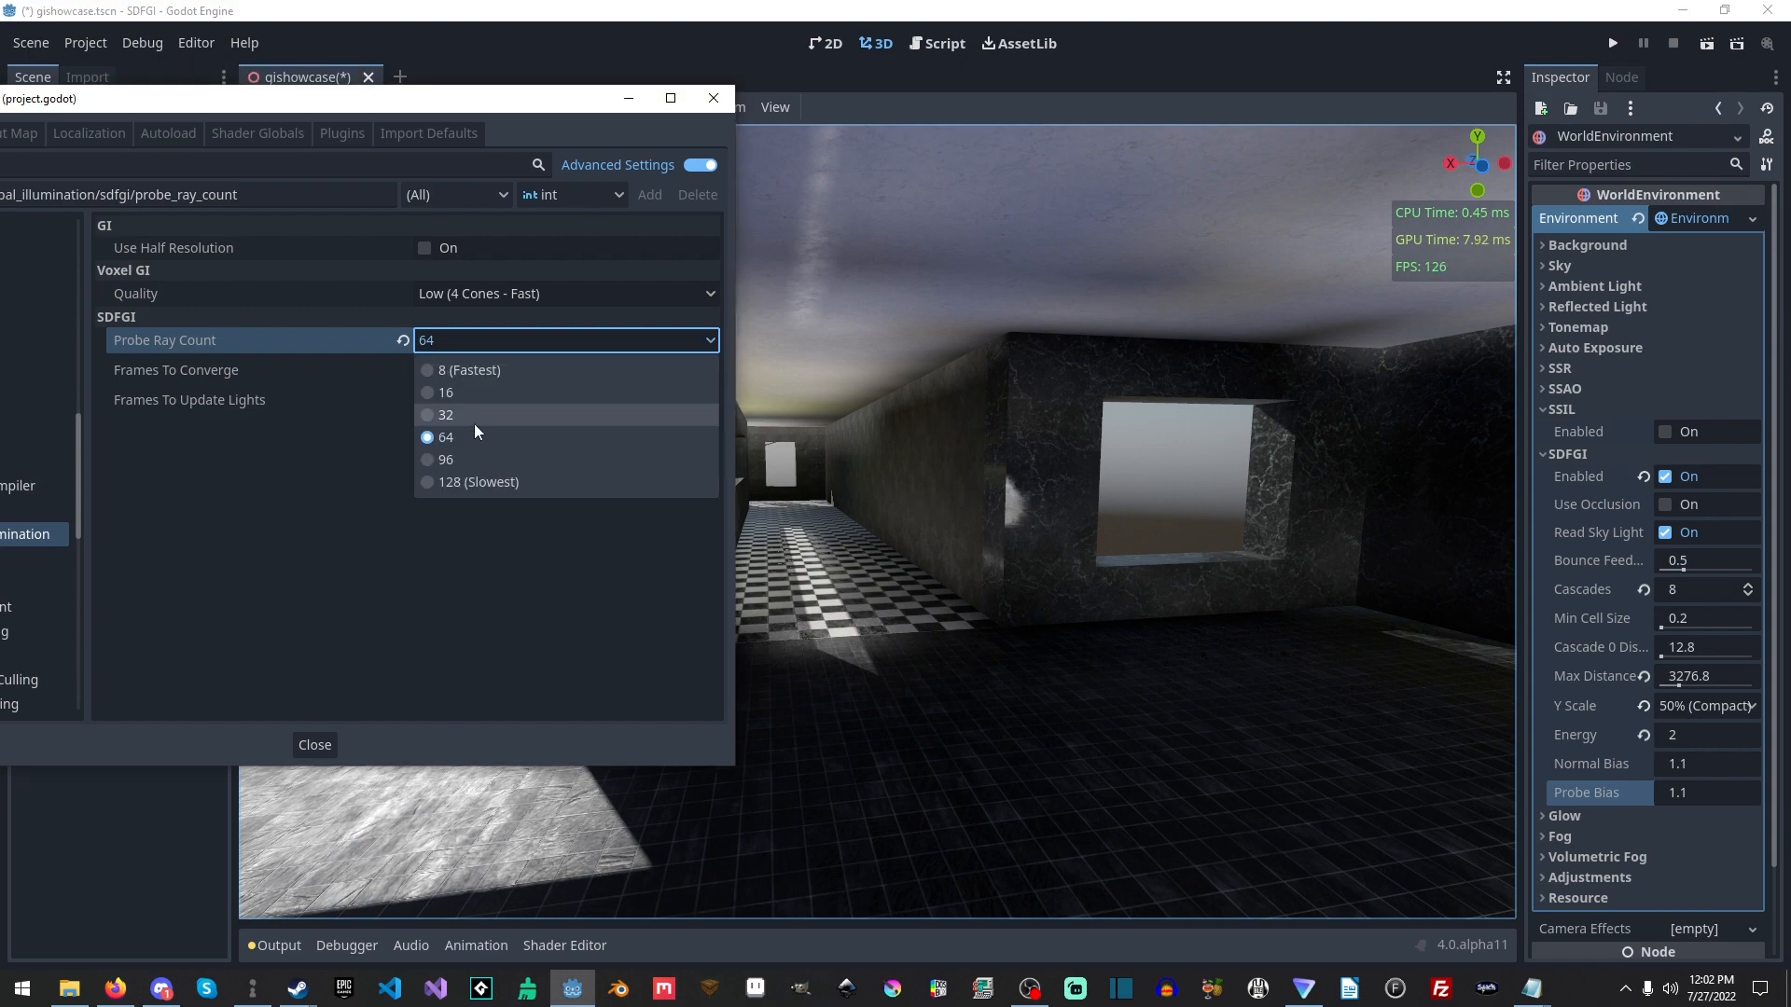
left_click(481, 453)
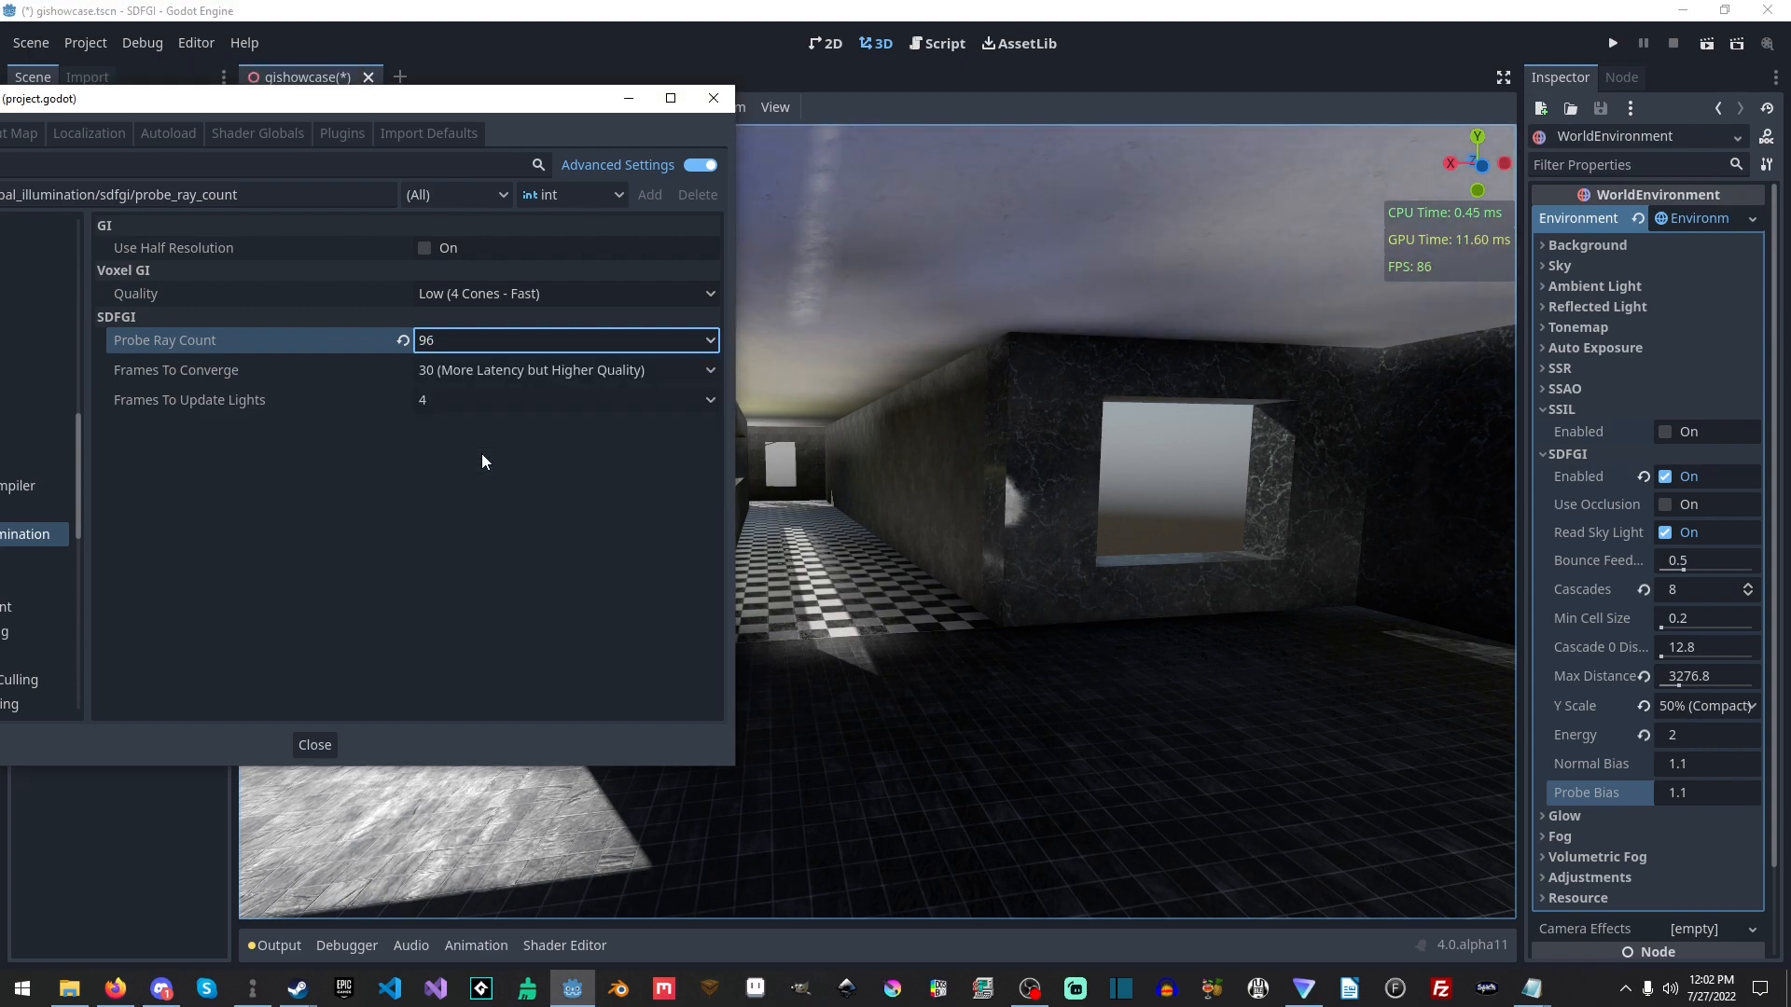
left_click(483, 345)
left_click(483, 482)
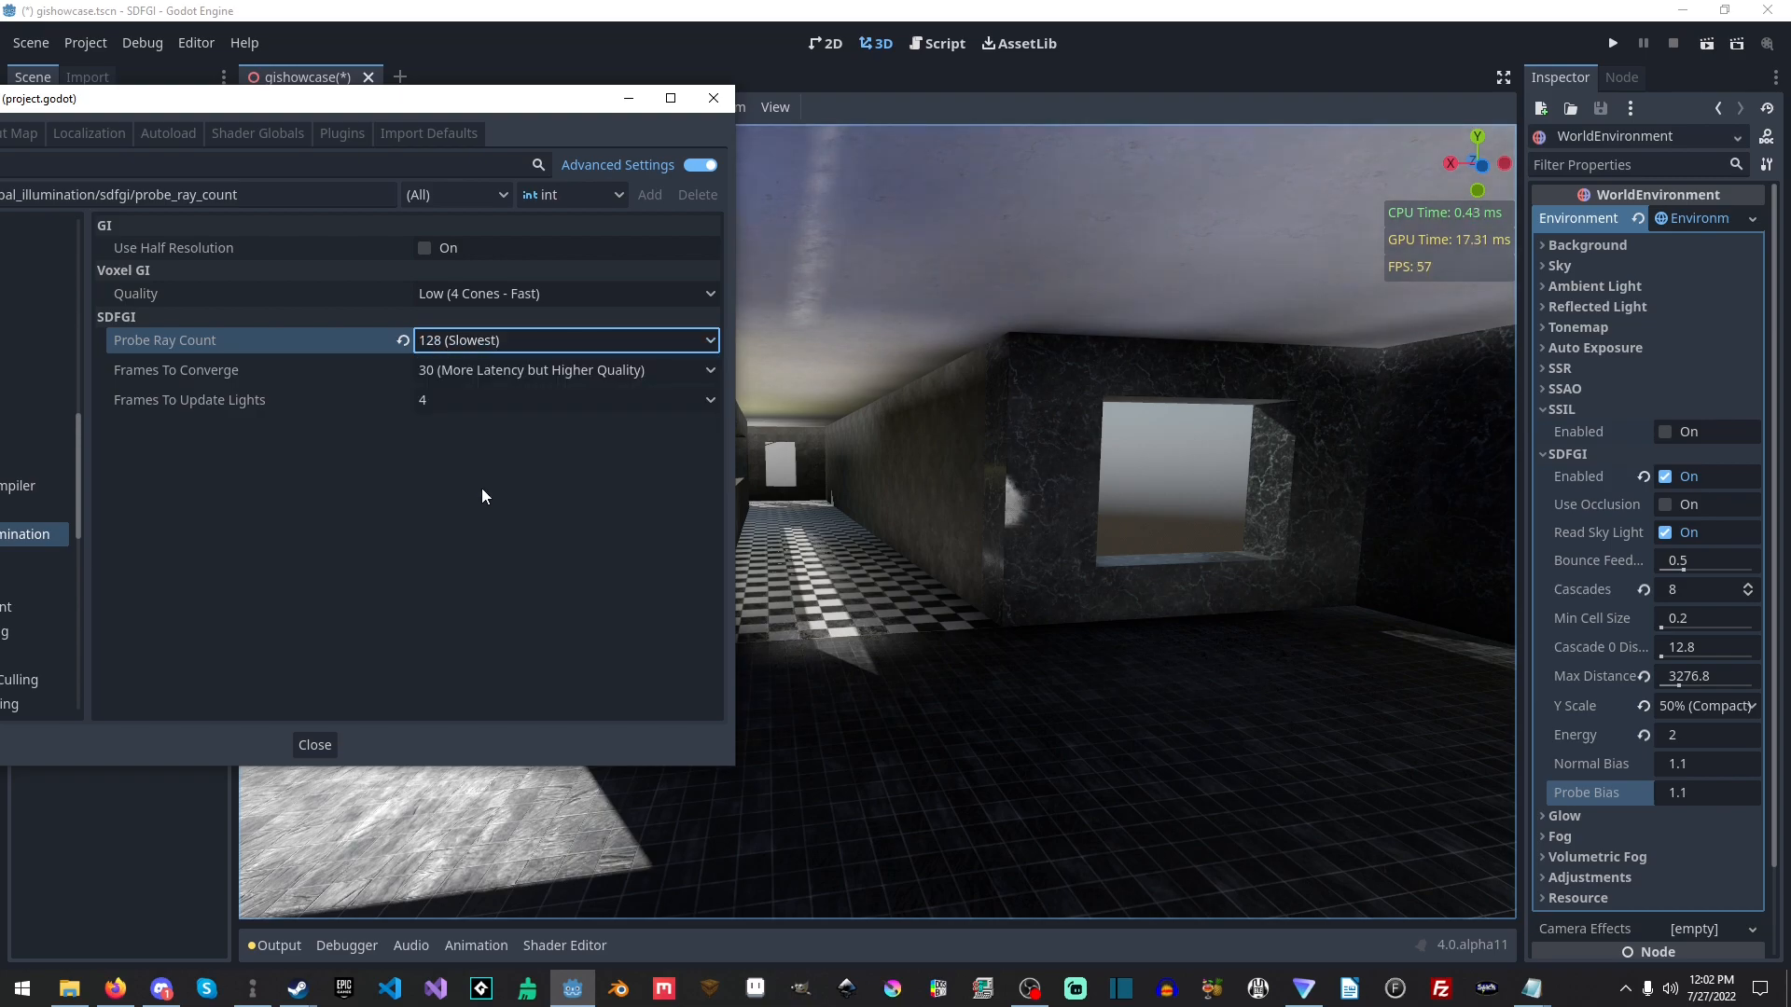
- Lower the SDFGI Probe Ray Count to 32 and close the Project Settings to look at the room
left_click(456, 345)
left_click(462, 420)
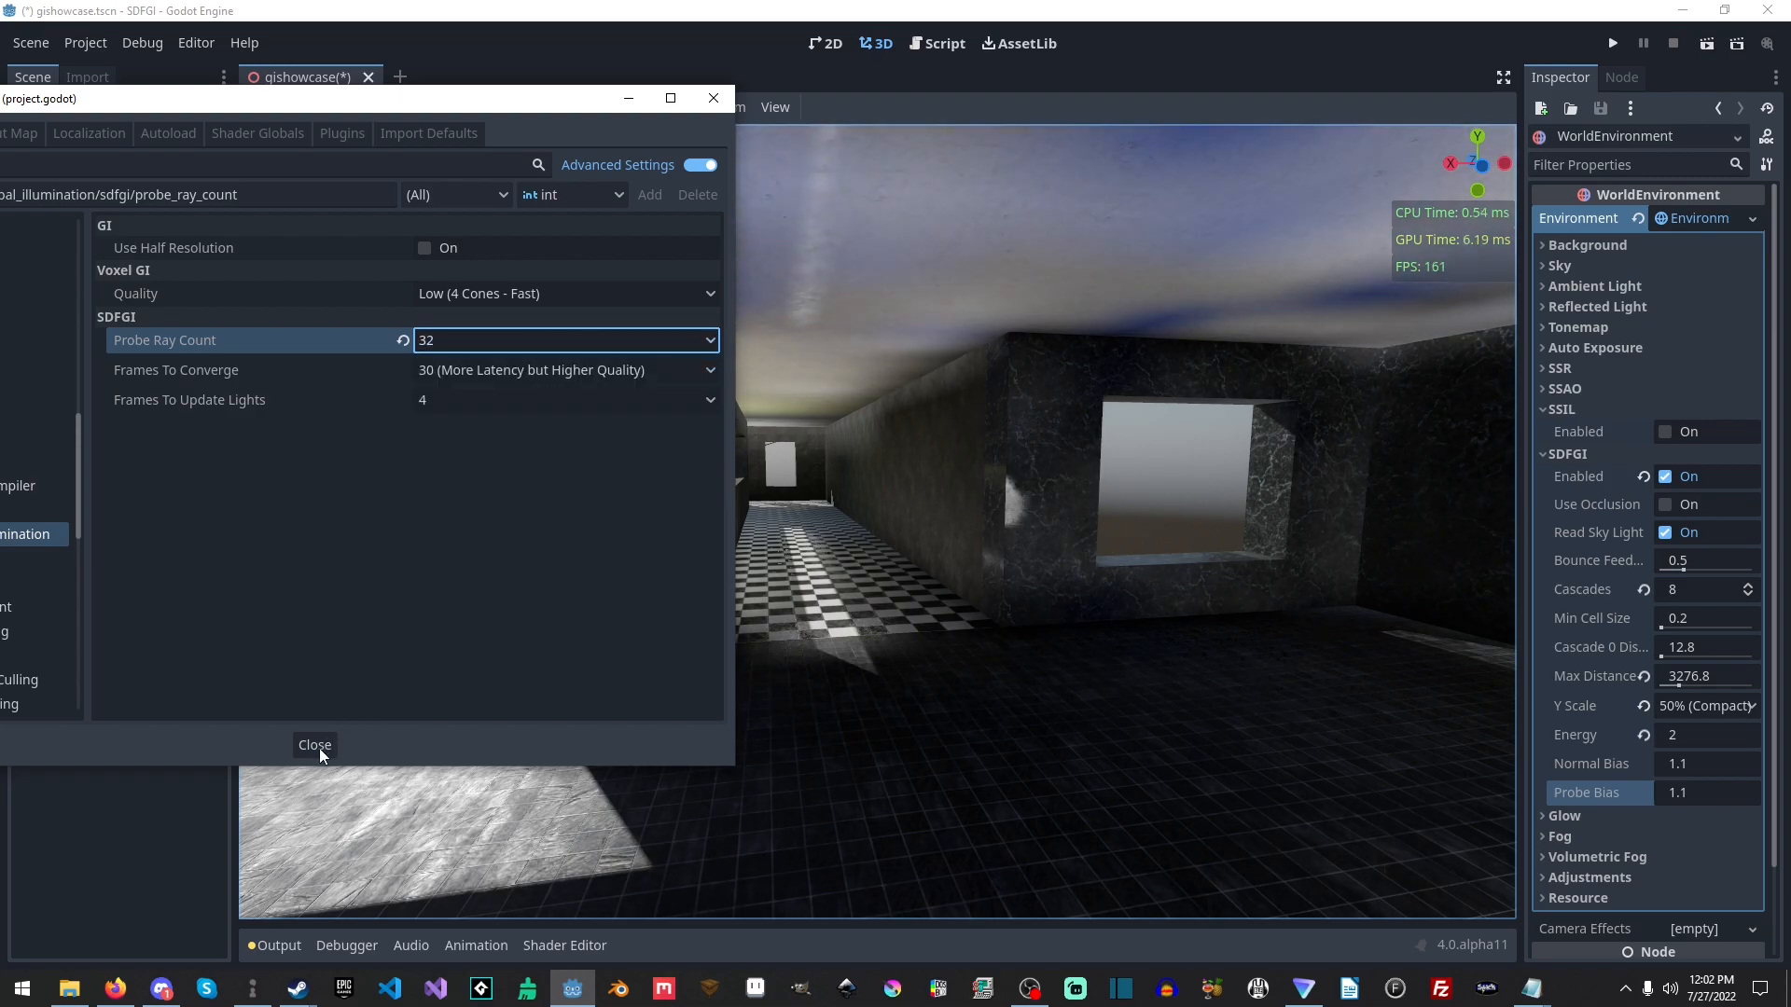
left_click(317, 746)
mouse_move(940, 585)
right_mouse_down()
mouse_move(793, 373)
mouse_move(746, 550)
mouse_move(1026, 634)
mouse_move(946, 590)
right_mouse_up()
- Reopen the Project Settings, set the SDFGI Probe Ray Count to 16, and close them
left_click(94, 52)
left_click(118, 73)
left_click(559, 340)
left_click(452, 371)
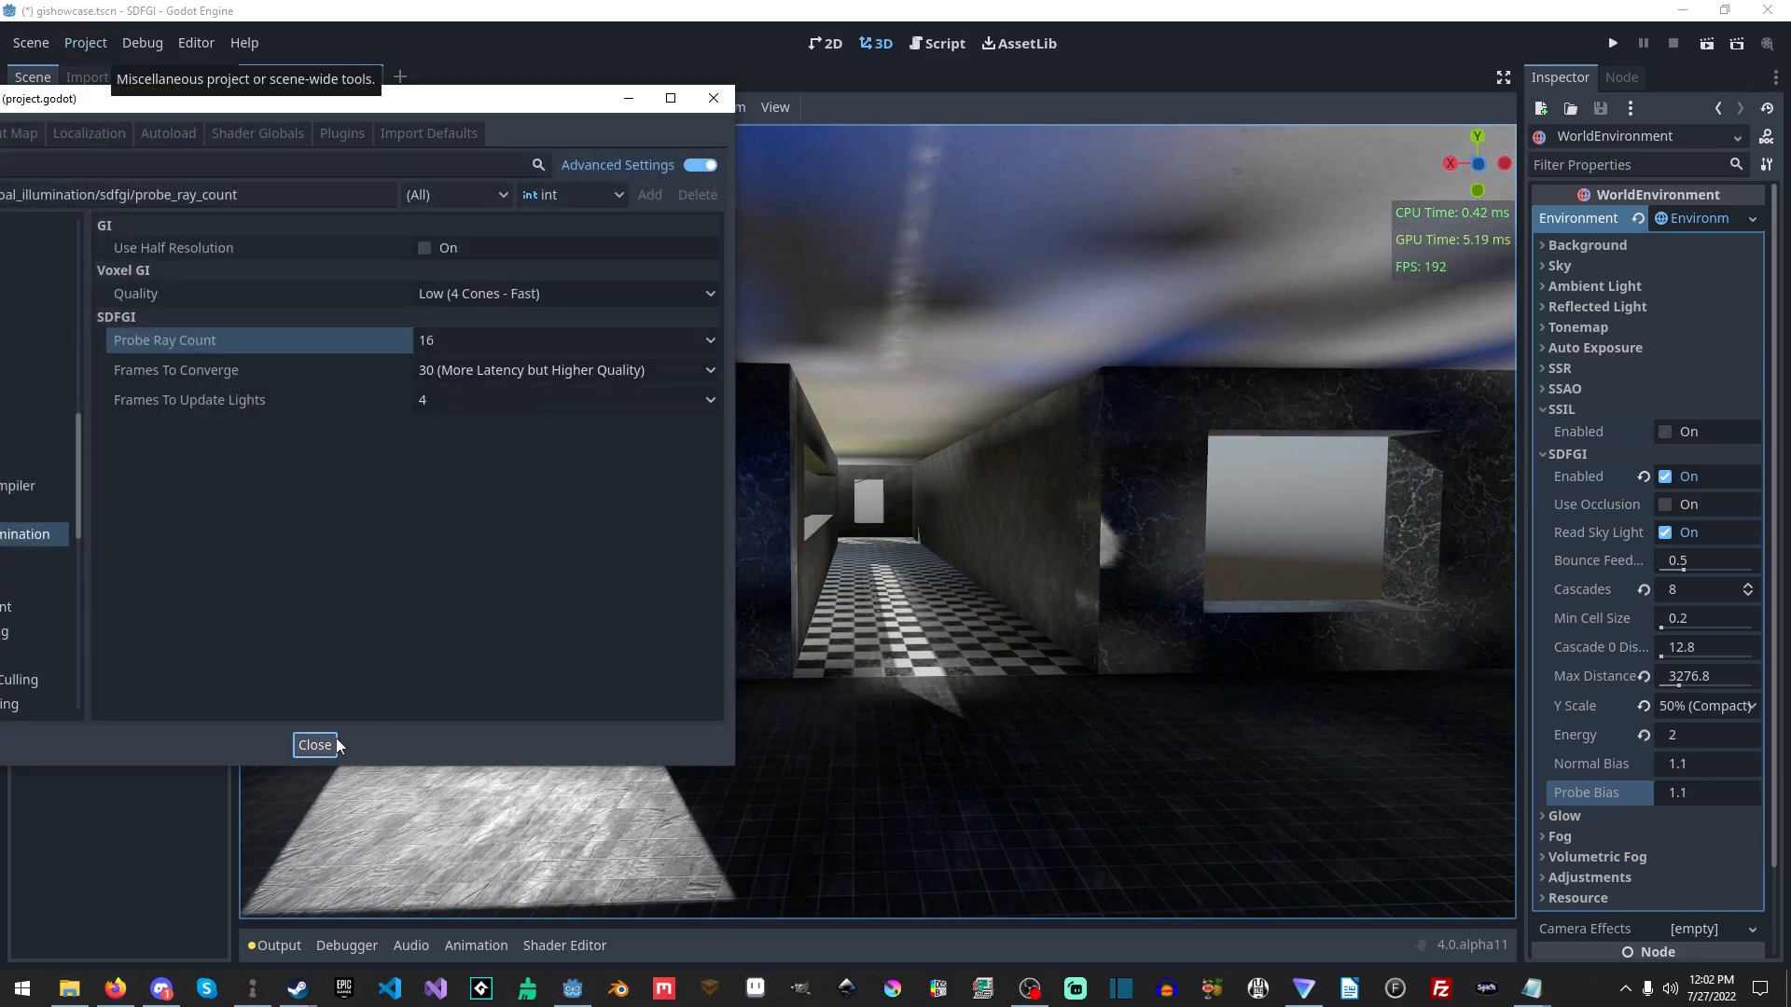
left_click(334, 743)
right_click_drag(848, 508, 848, 506)
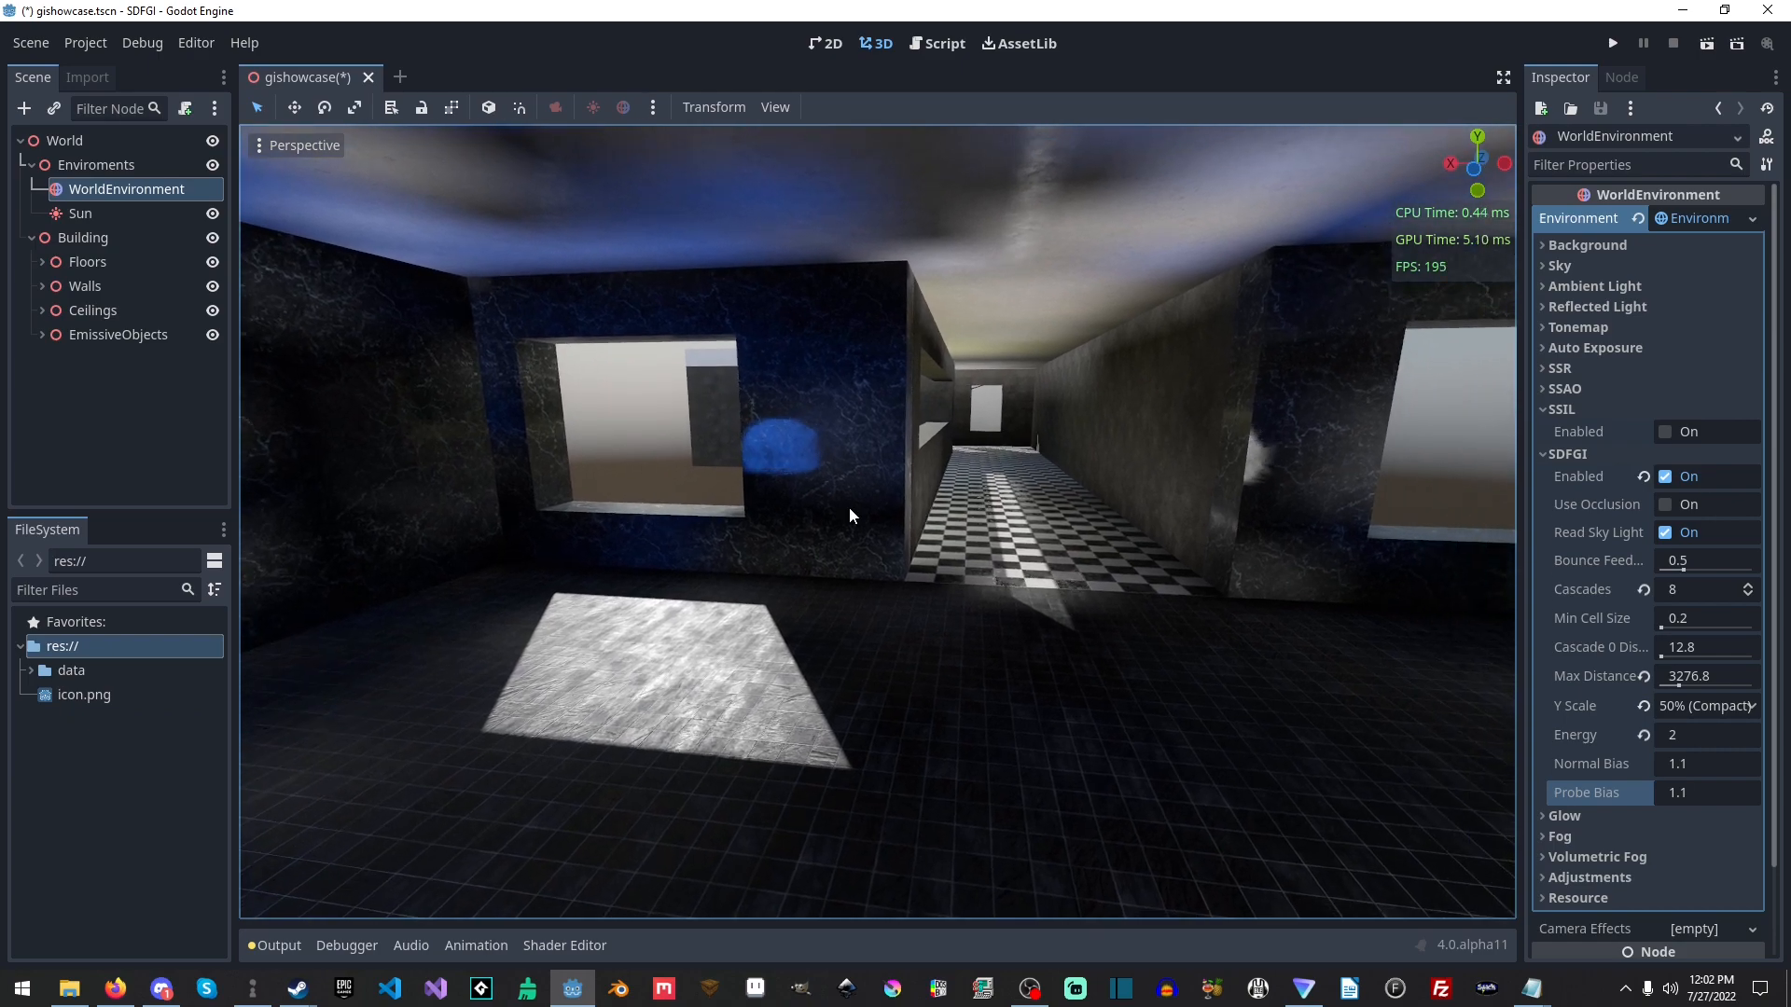
- Enable SSIL on the WorldEnvironment and turn the view toward the glowing white sphere
left_click(1666, 432)
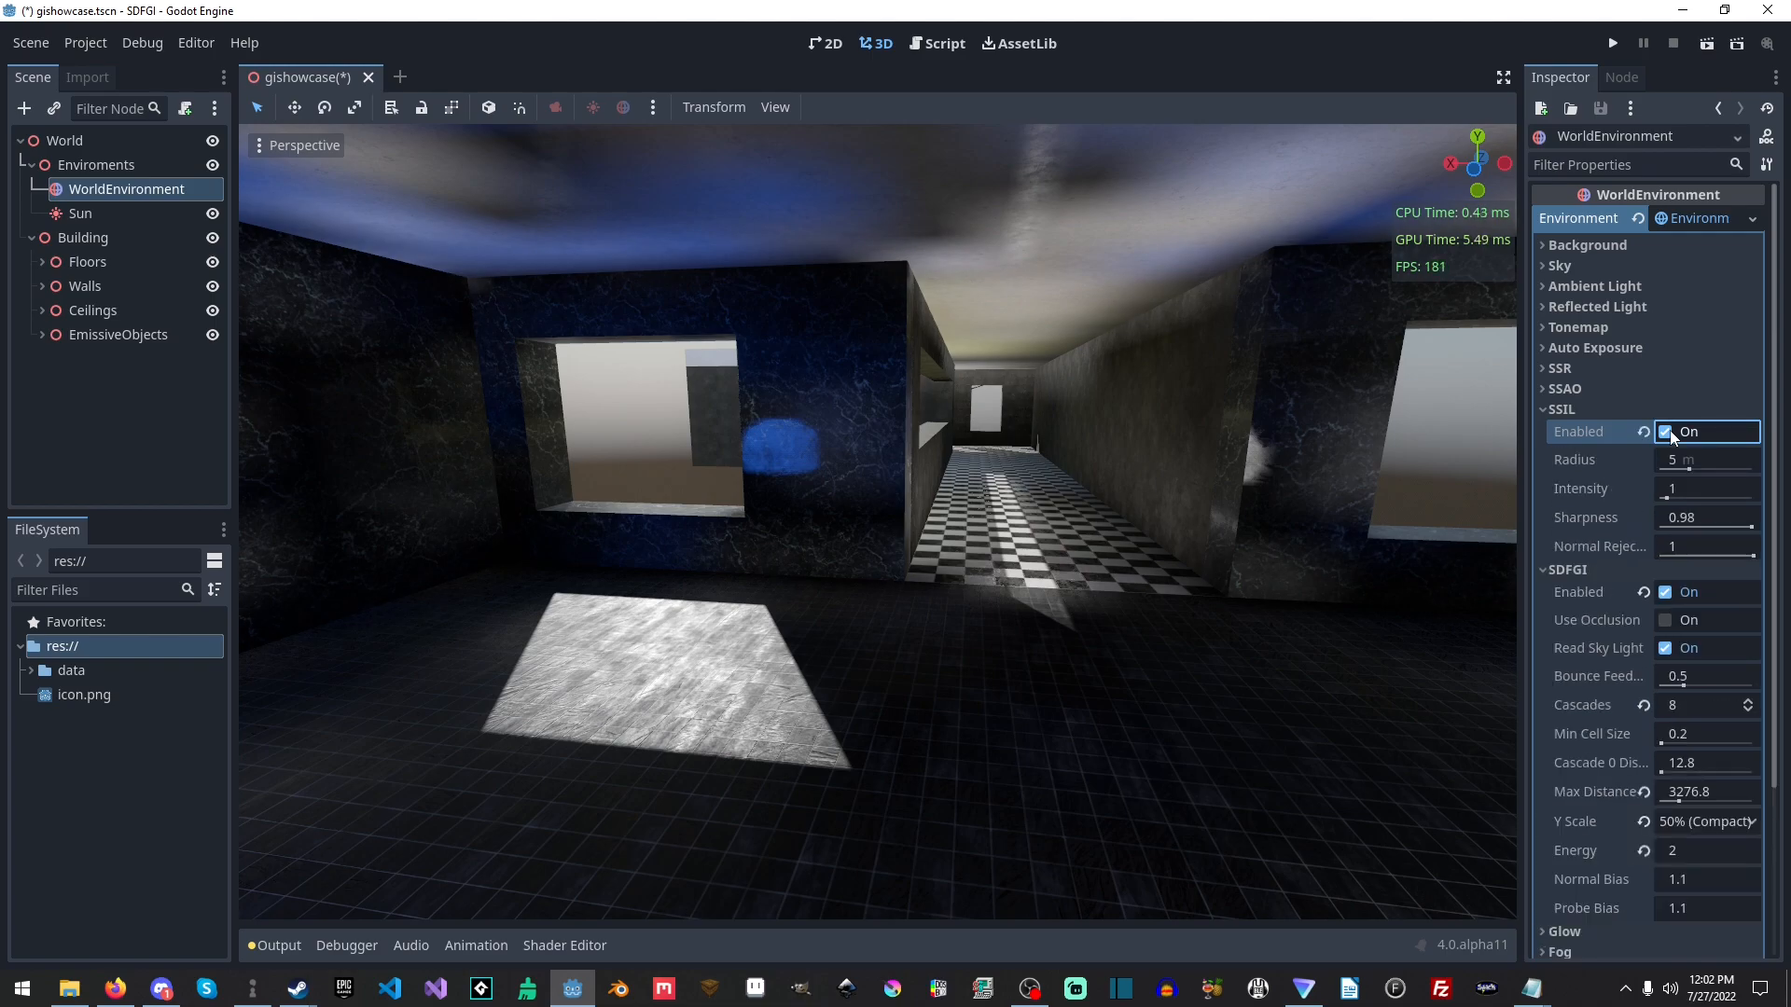
right_click_drag(634, 317, 1059, 317)
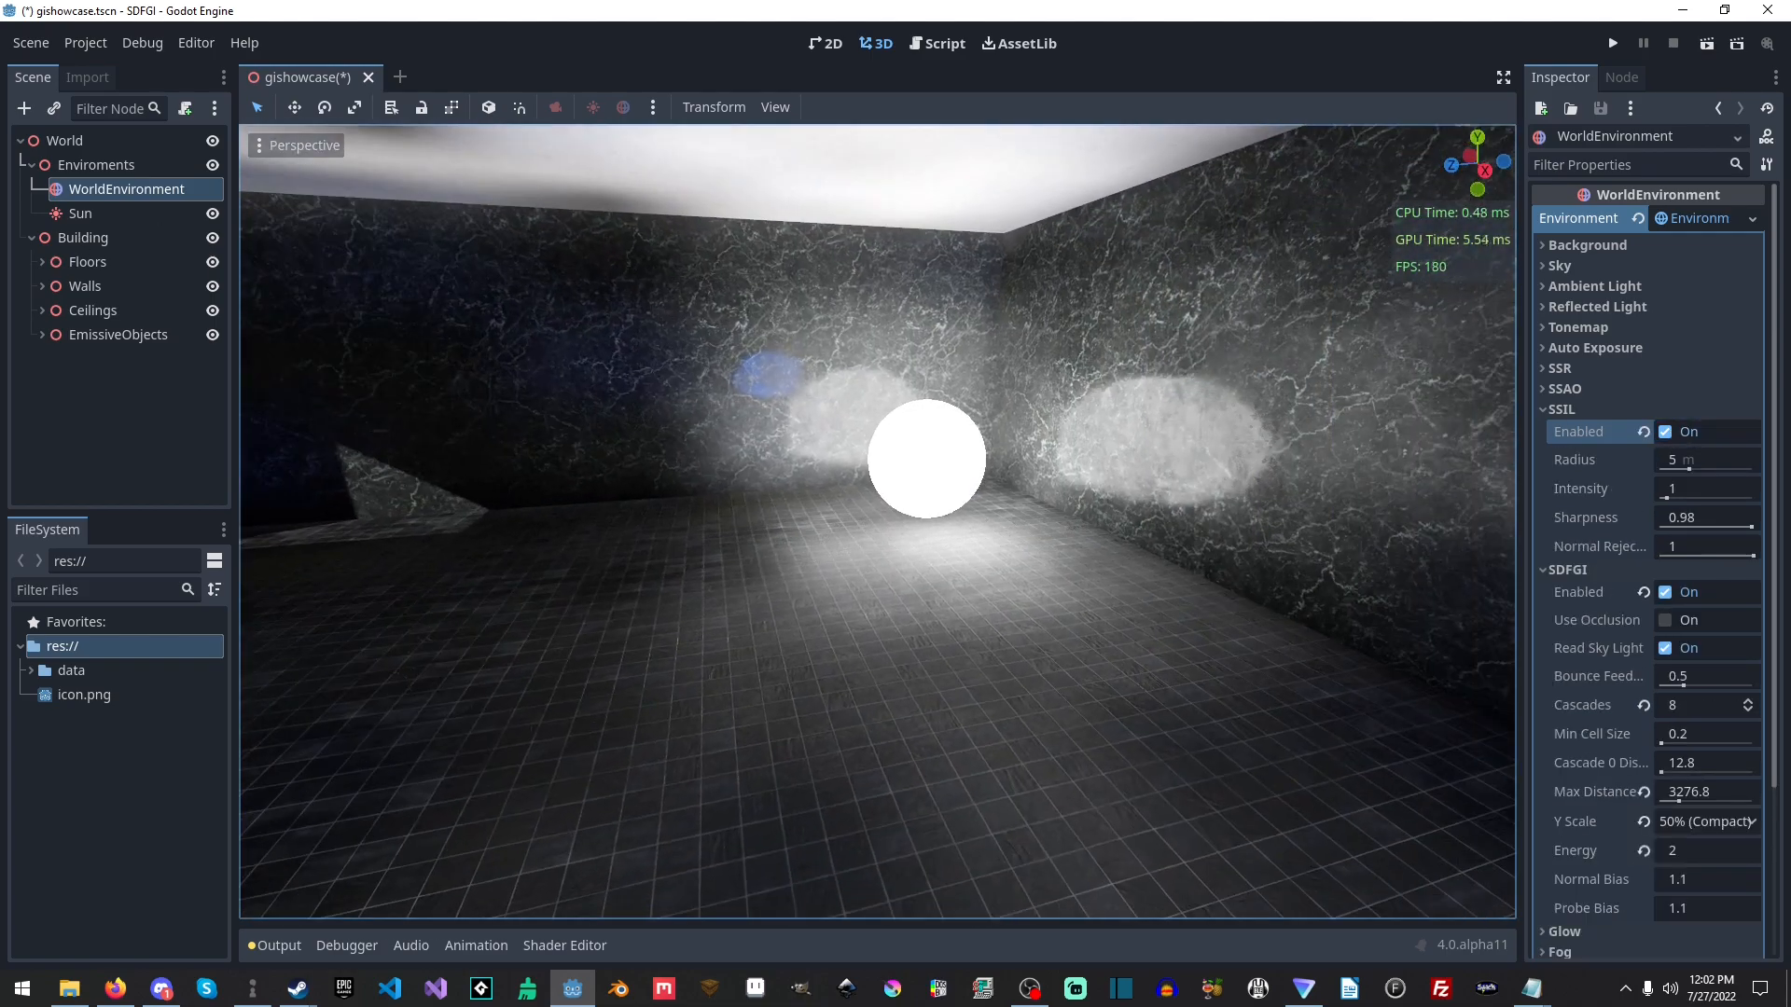
- Compare the white sphere's lighting by toggling SDFGI off and on, followed by SSIL off and on
left_click(1665, 592)
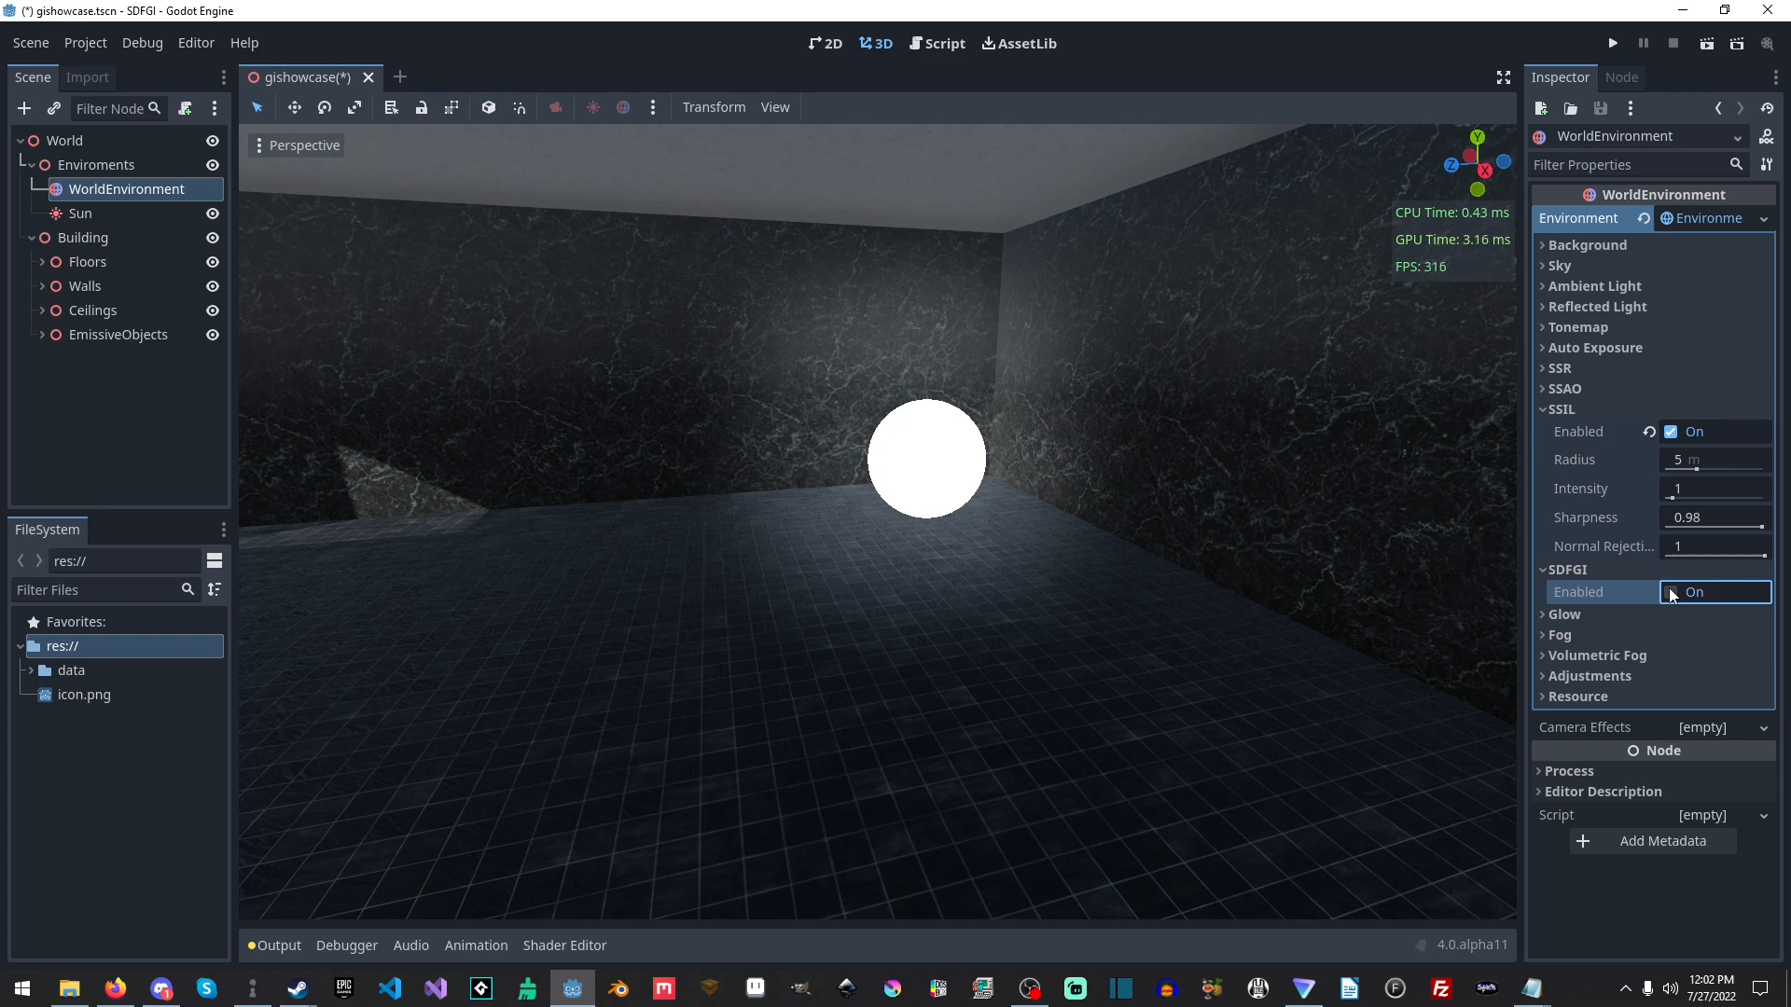
left_click(1665, 592)
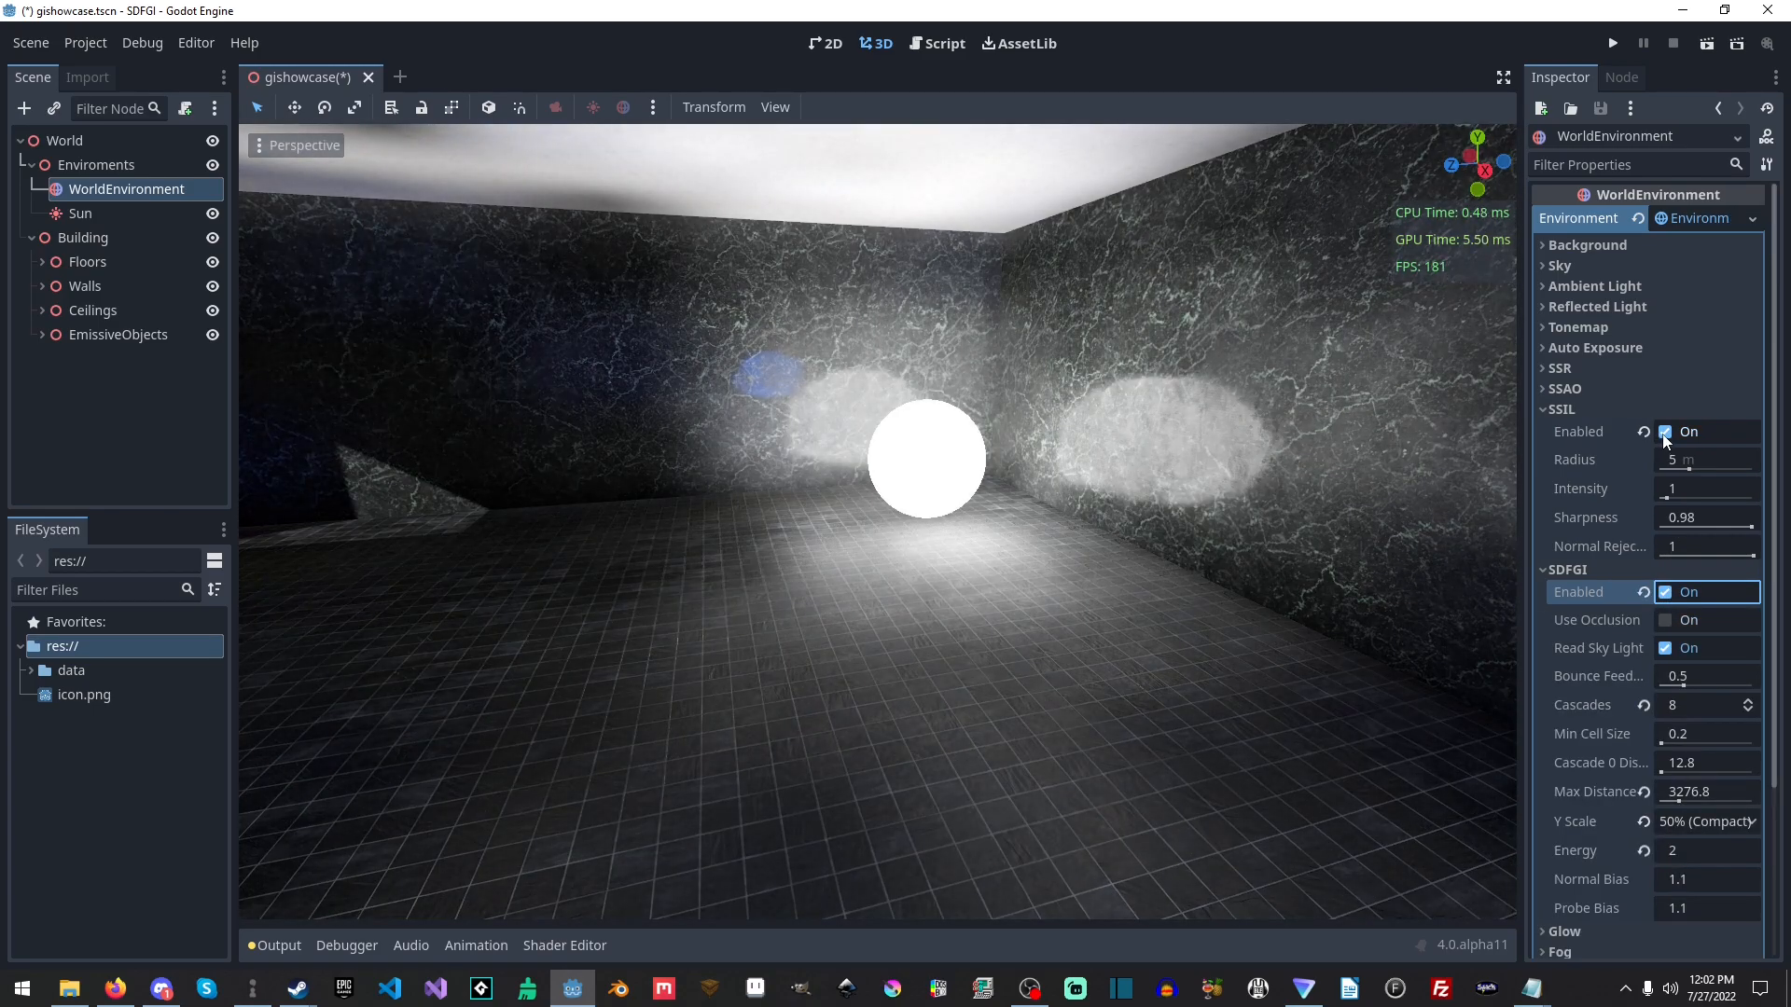
left_click(1665, 436)
left_click(1666, 433)
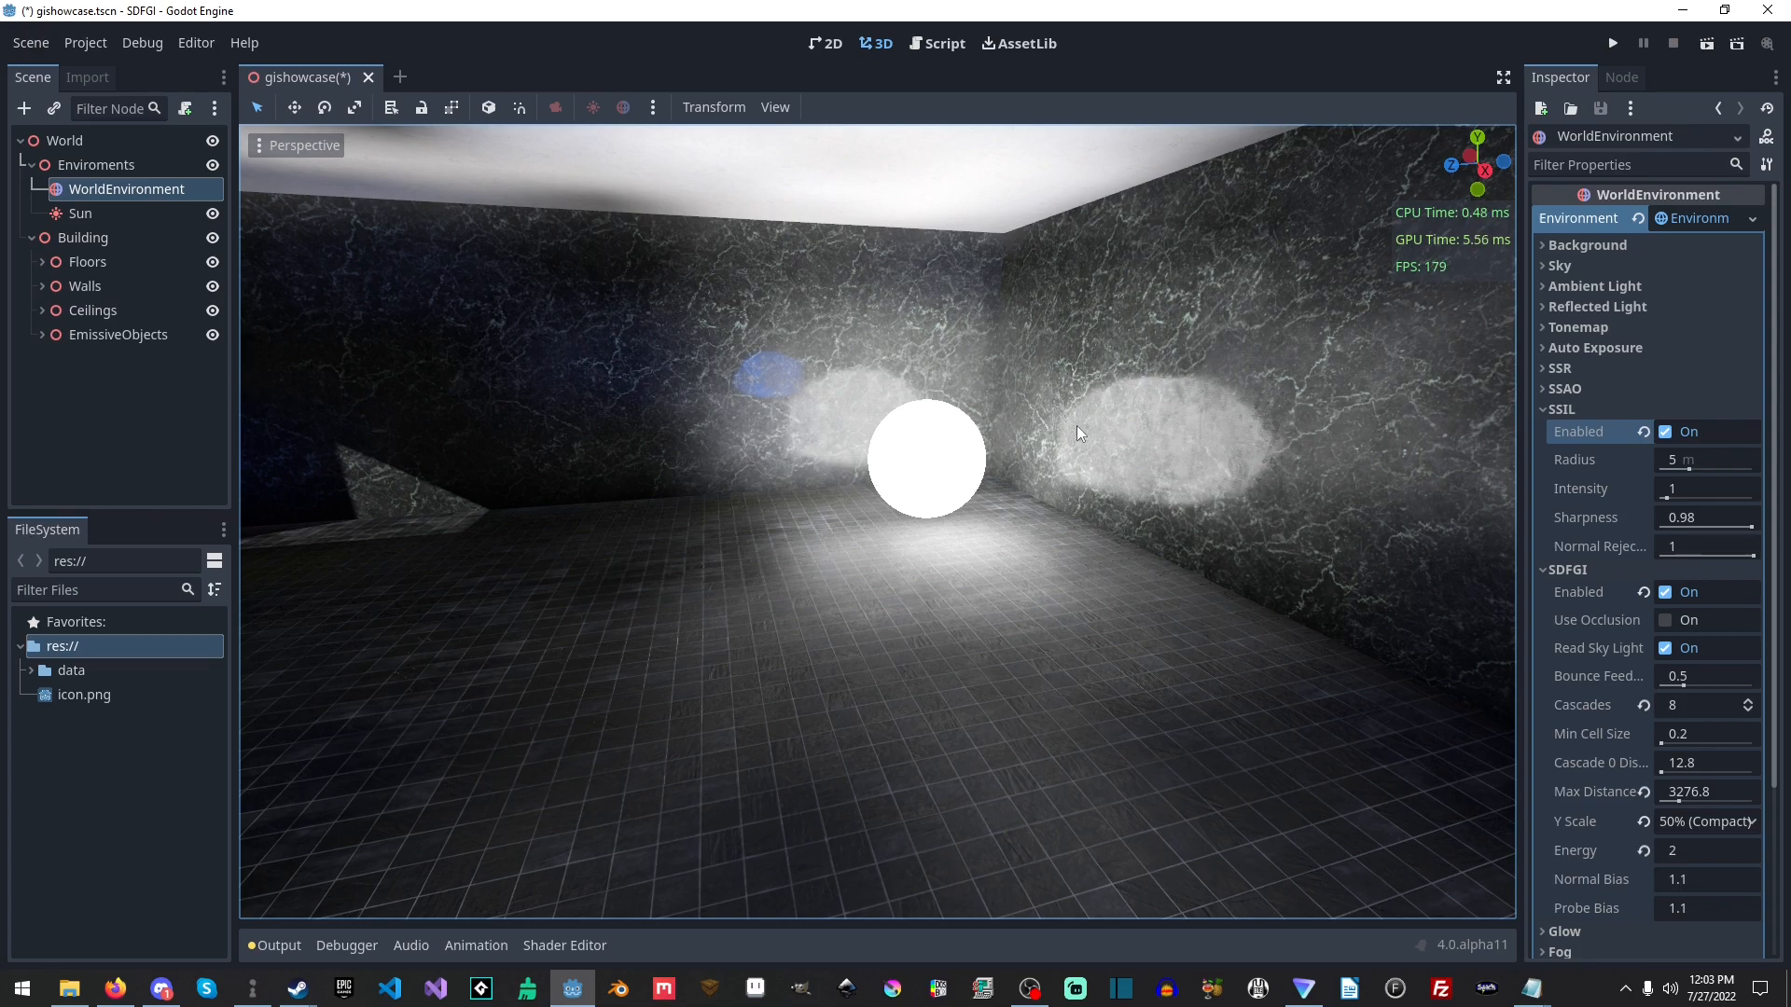
- Fly into the checkered hallway and toggle SSIL there to compare the lighting
right_click_drag(1248, 558, 1491, 511)
key("w")
key("w")
key("w")
key("w")
key("w")
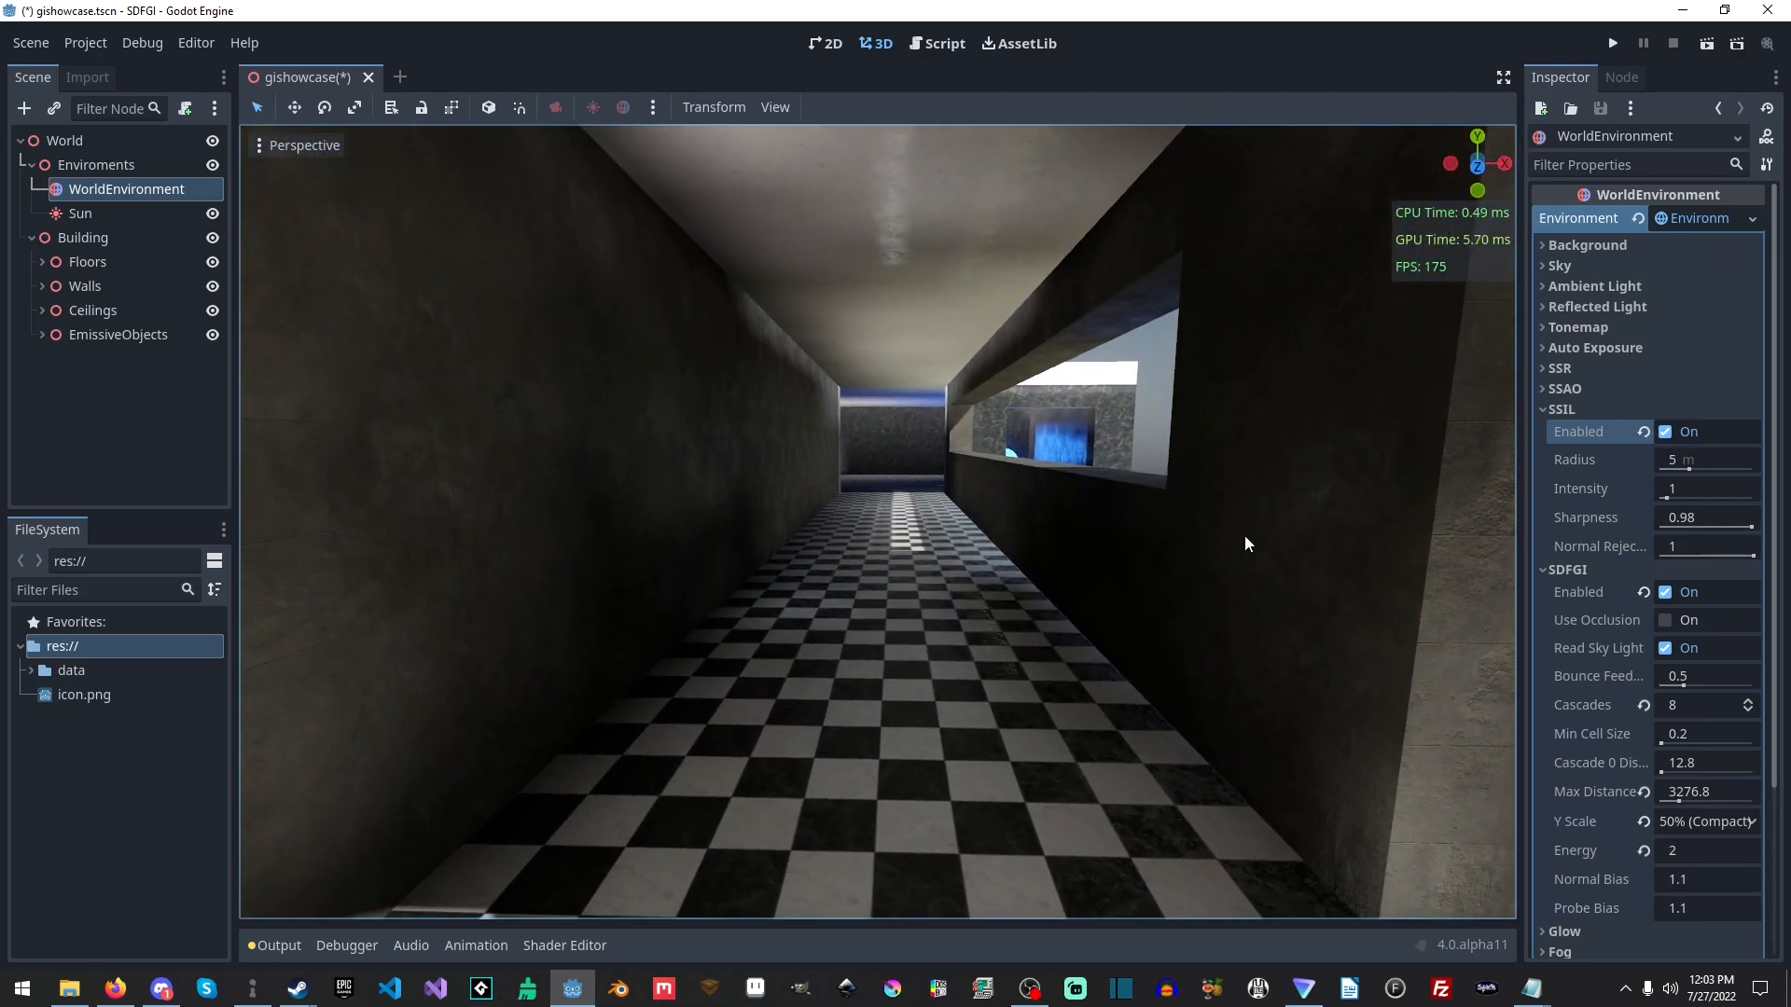
left_click(1666, 433)
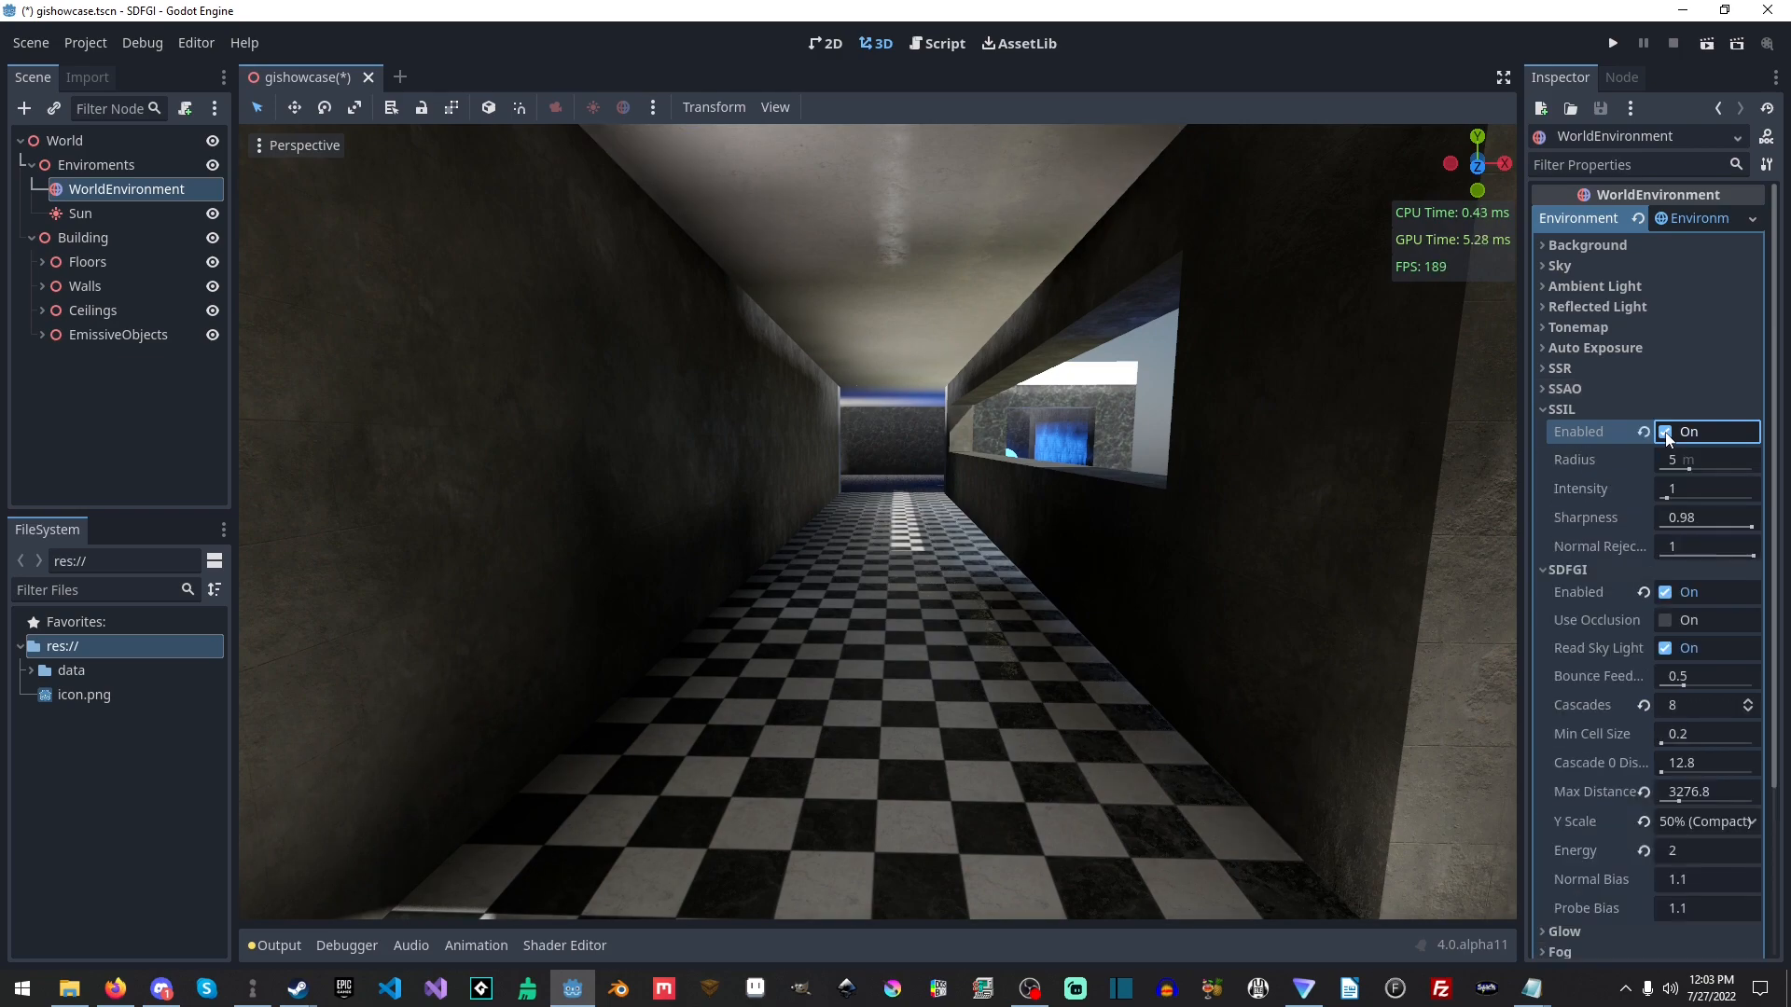
- Fly back through the building and examine the rooms and the white sphere with SSIL enabled
right_click_drag(1364, 487, 1082, 541)
key("w")
key("s")
key("w")
key("s")
key("w")
key("w")
key("w")
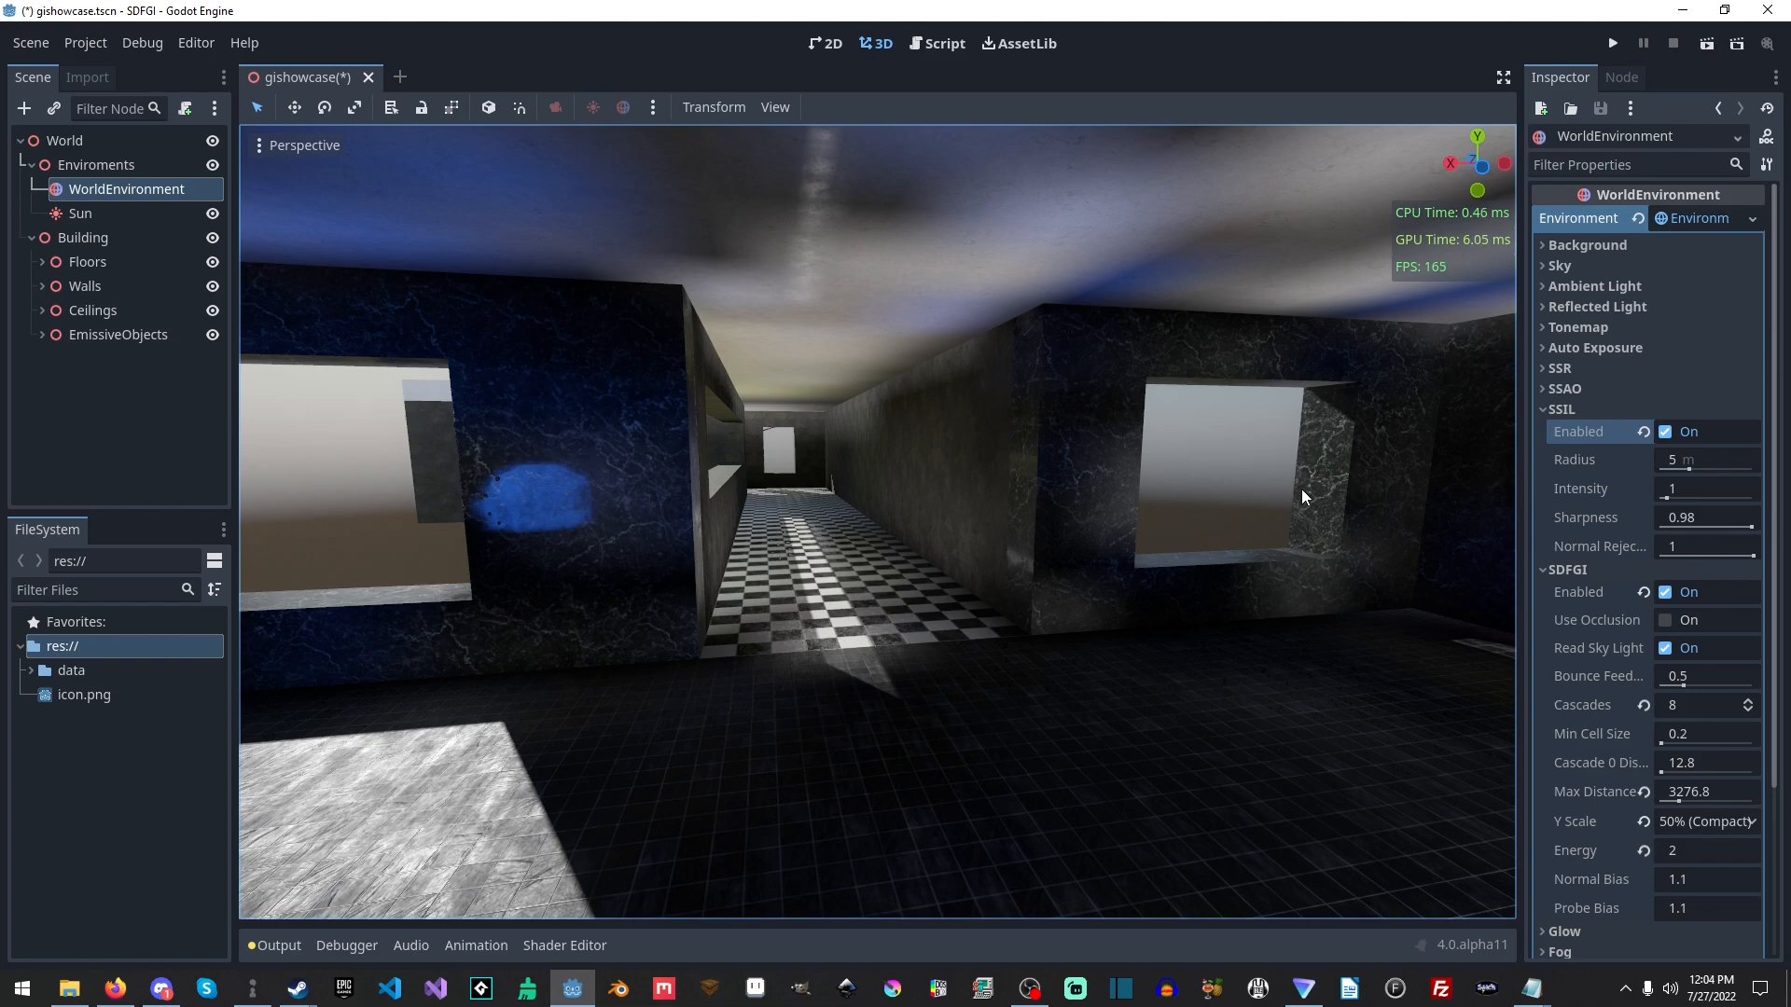
right_click_drag(1299, 490, 1632, 490)
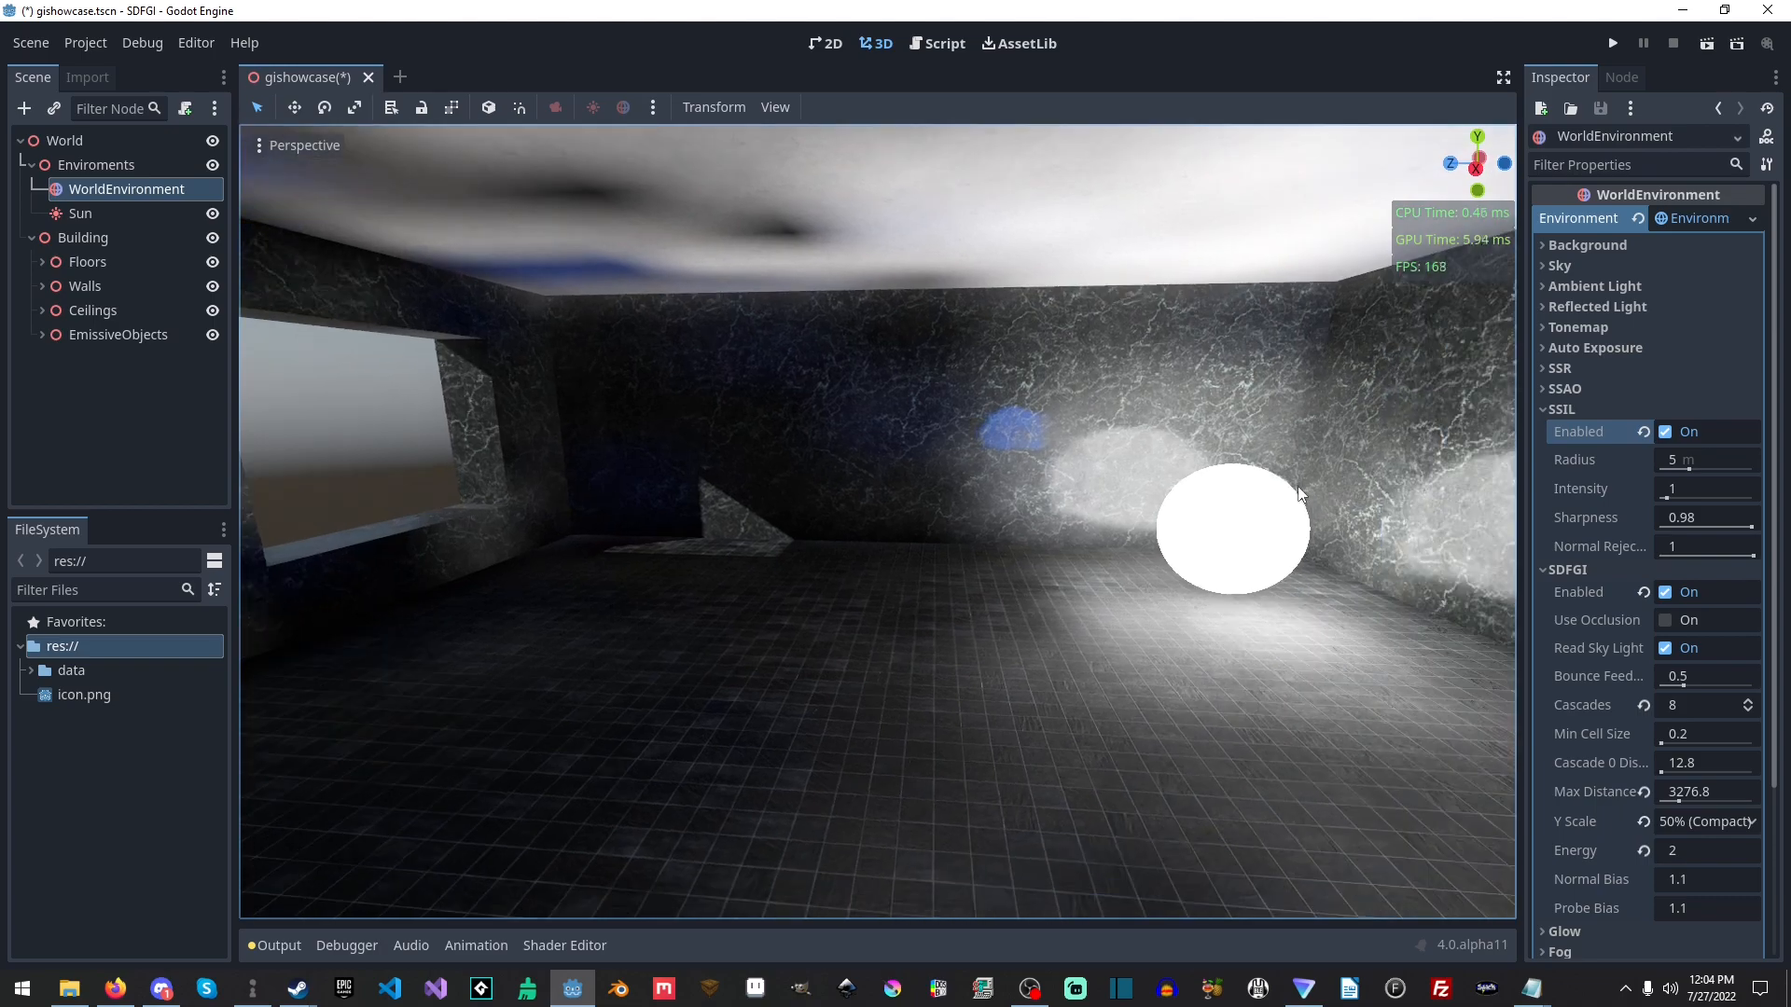
- Compare the SSIL Radius at 16 m with its default, setting it to 16 m again near the white sphere
left_click_drag(1690, 471, 1753, 471)
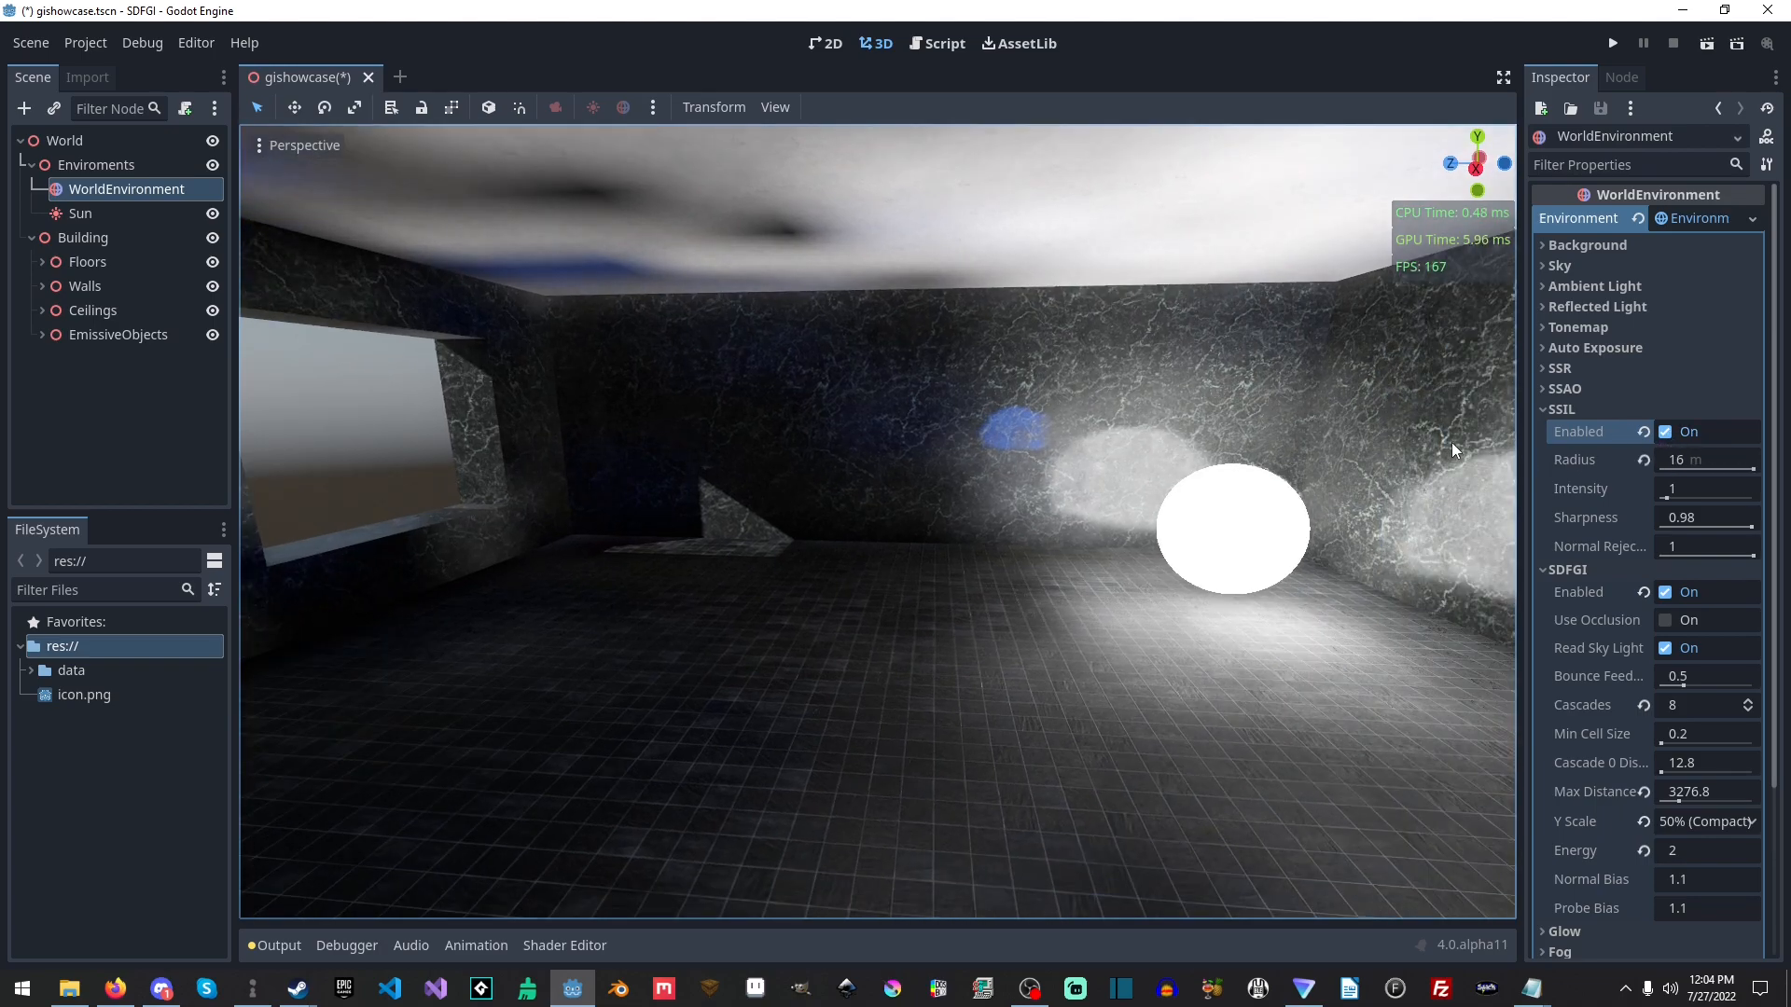
left_click(1643, 458)
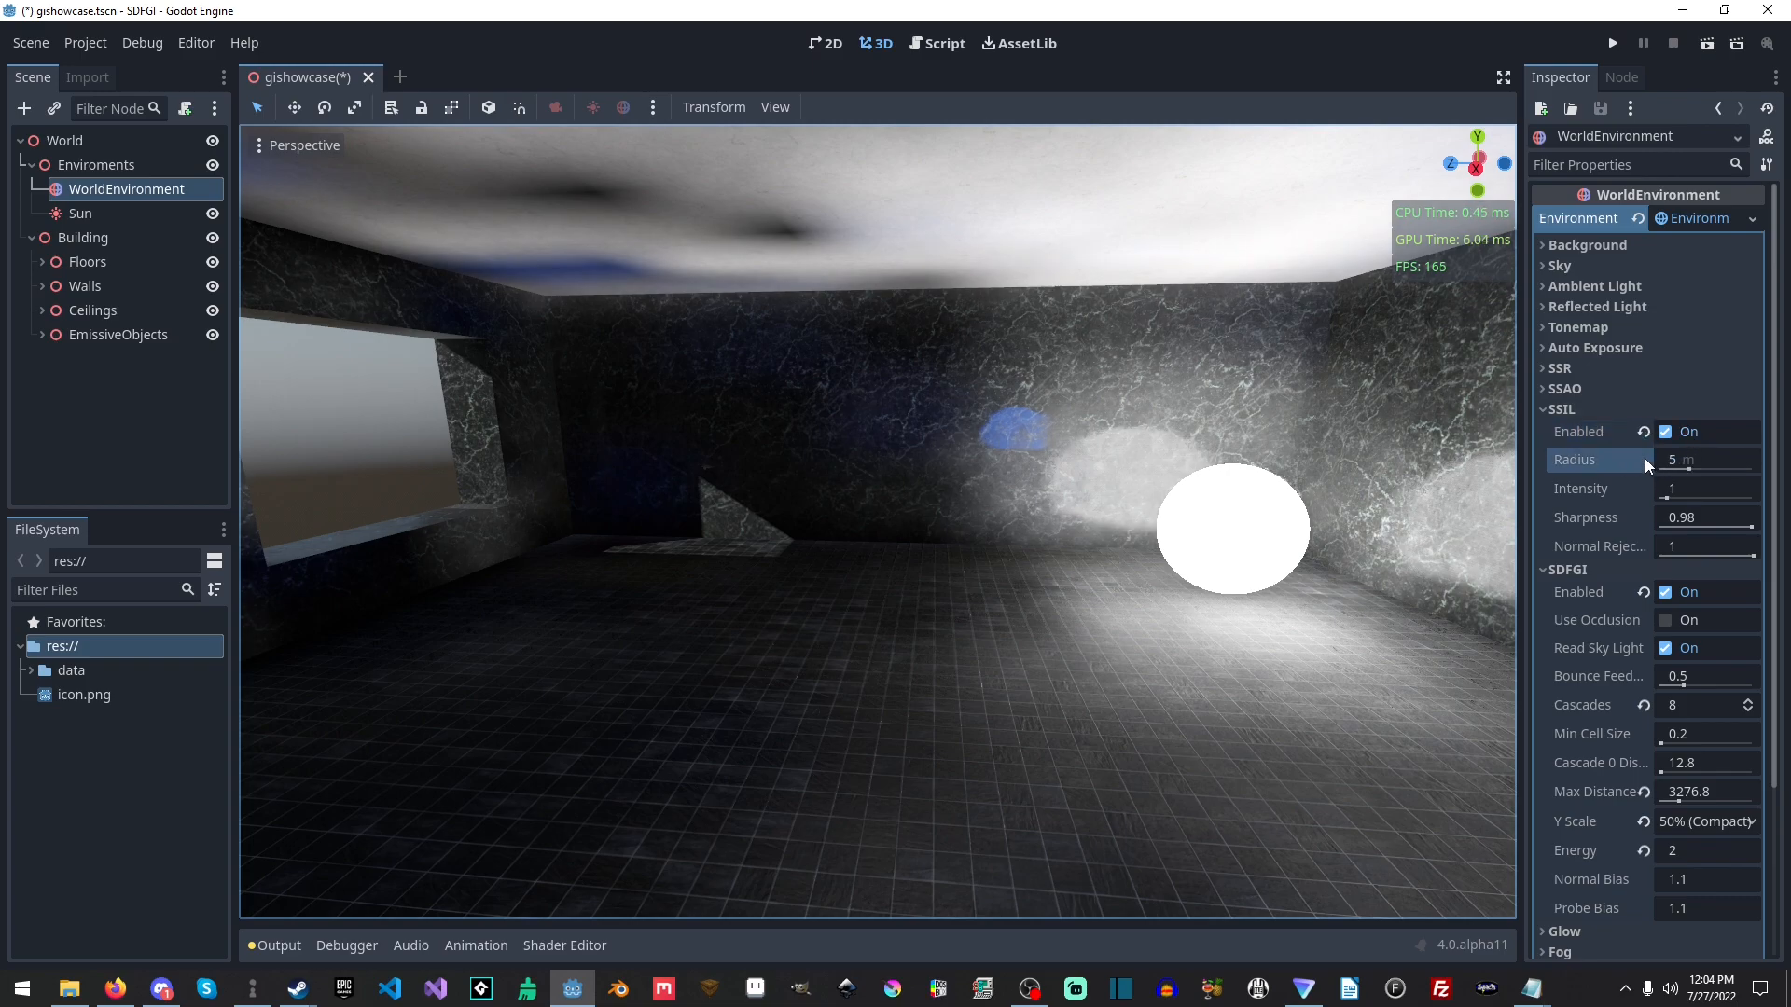
left_click_drag(1689, 469, 1753, 469)
right_click_drag(1252, 390, 1311, 429)
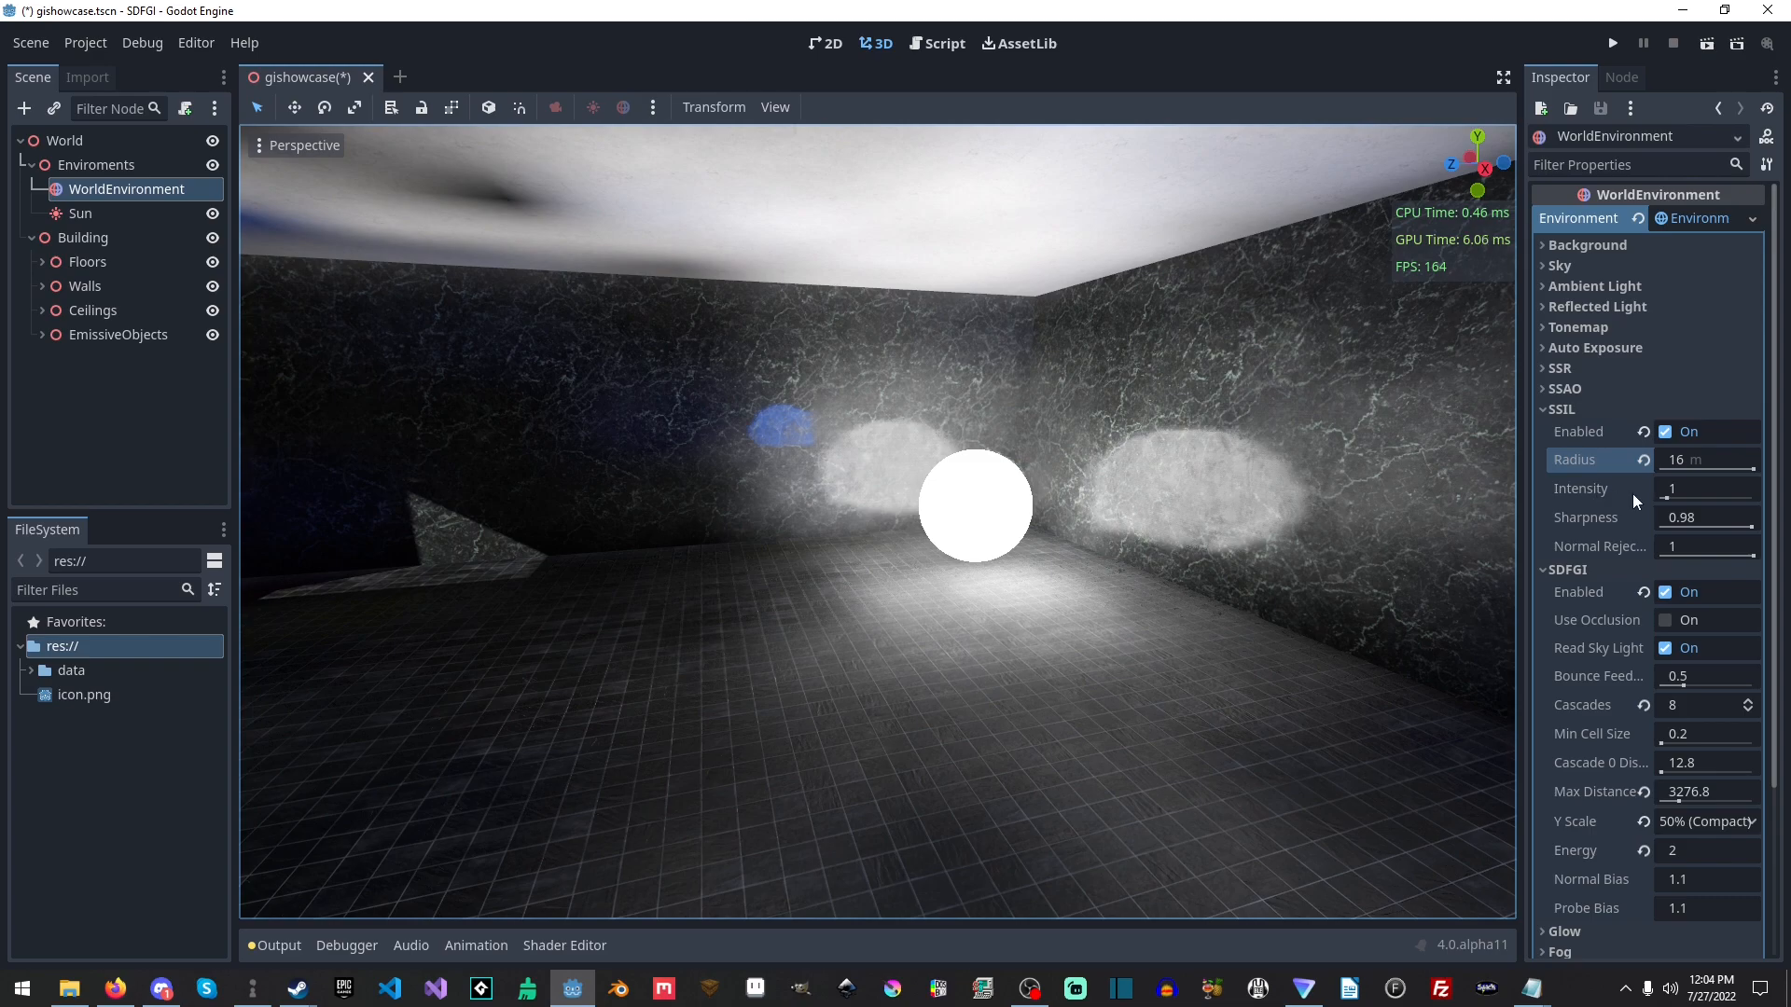
- Try an SSIL Intensity of 16, and reset both Intensity and Radius to their defaults
left_click_drag(1662, 501, 1757, 499)
right_click_drag(1223, 559, 1367, 552)
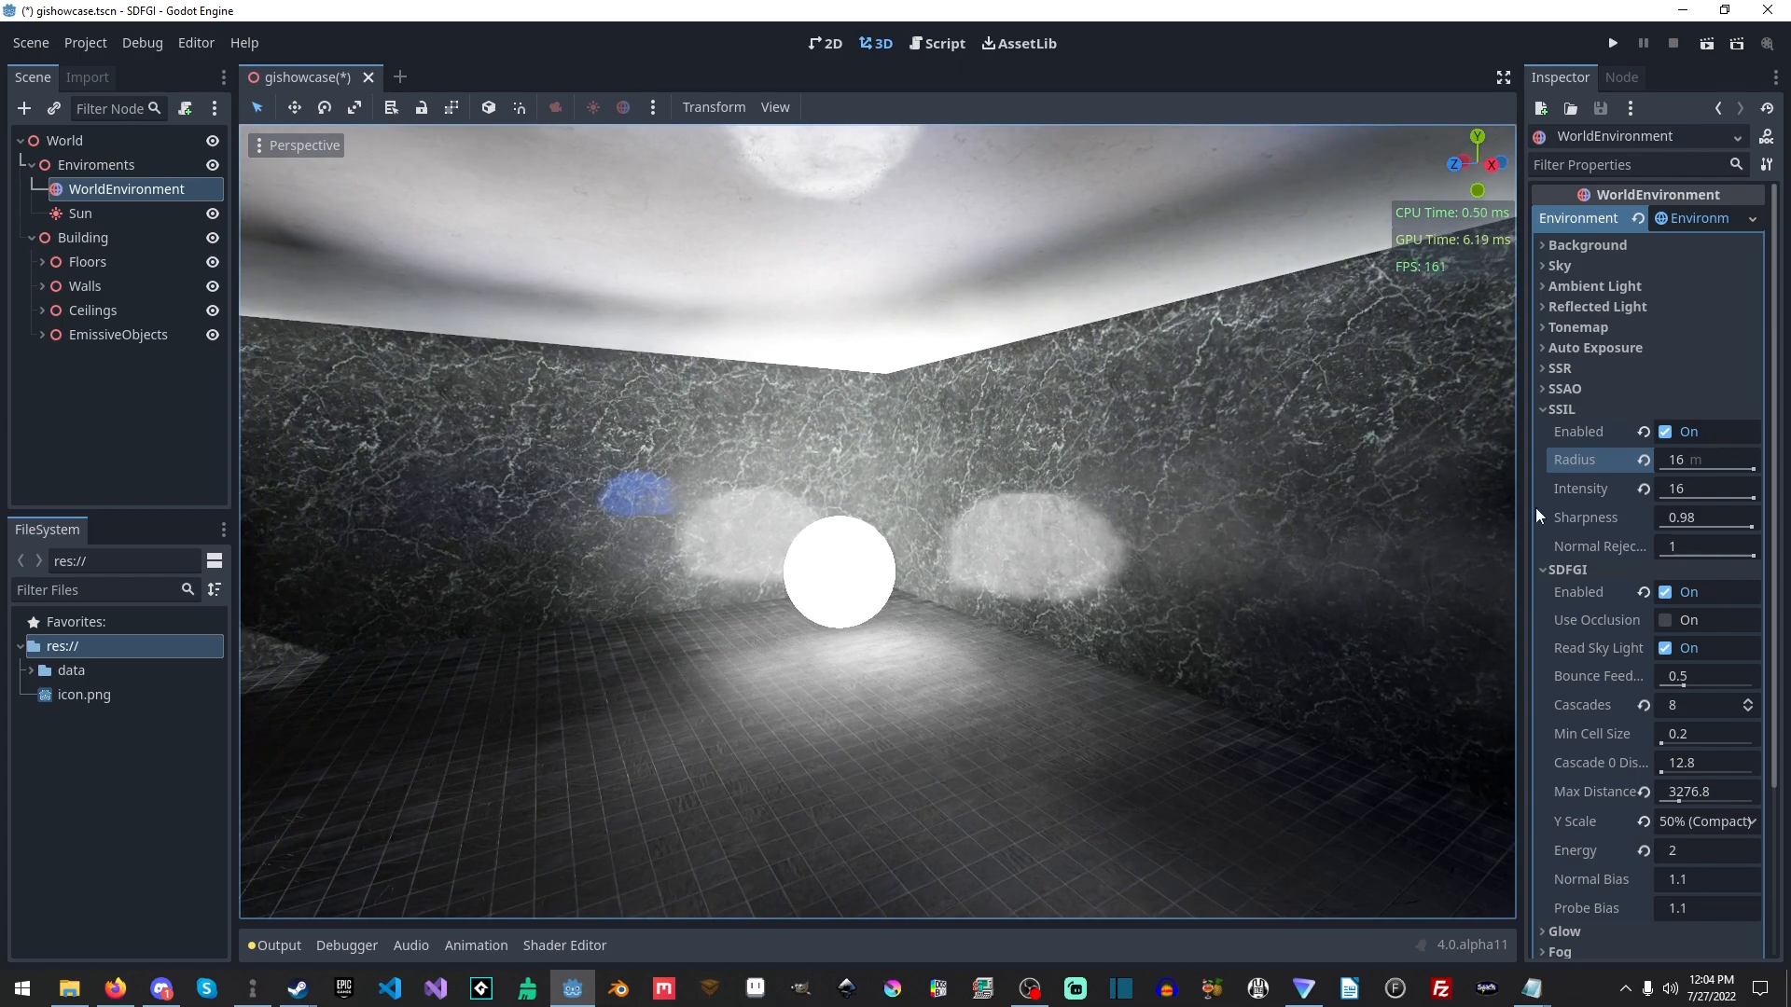
left_click(1644, 489)
left_click(1643, 460)
right_click_drag(1307, 489, 1238, 499)
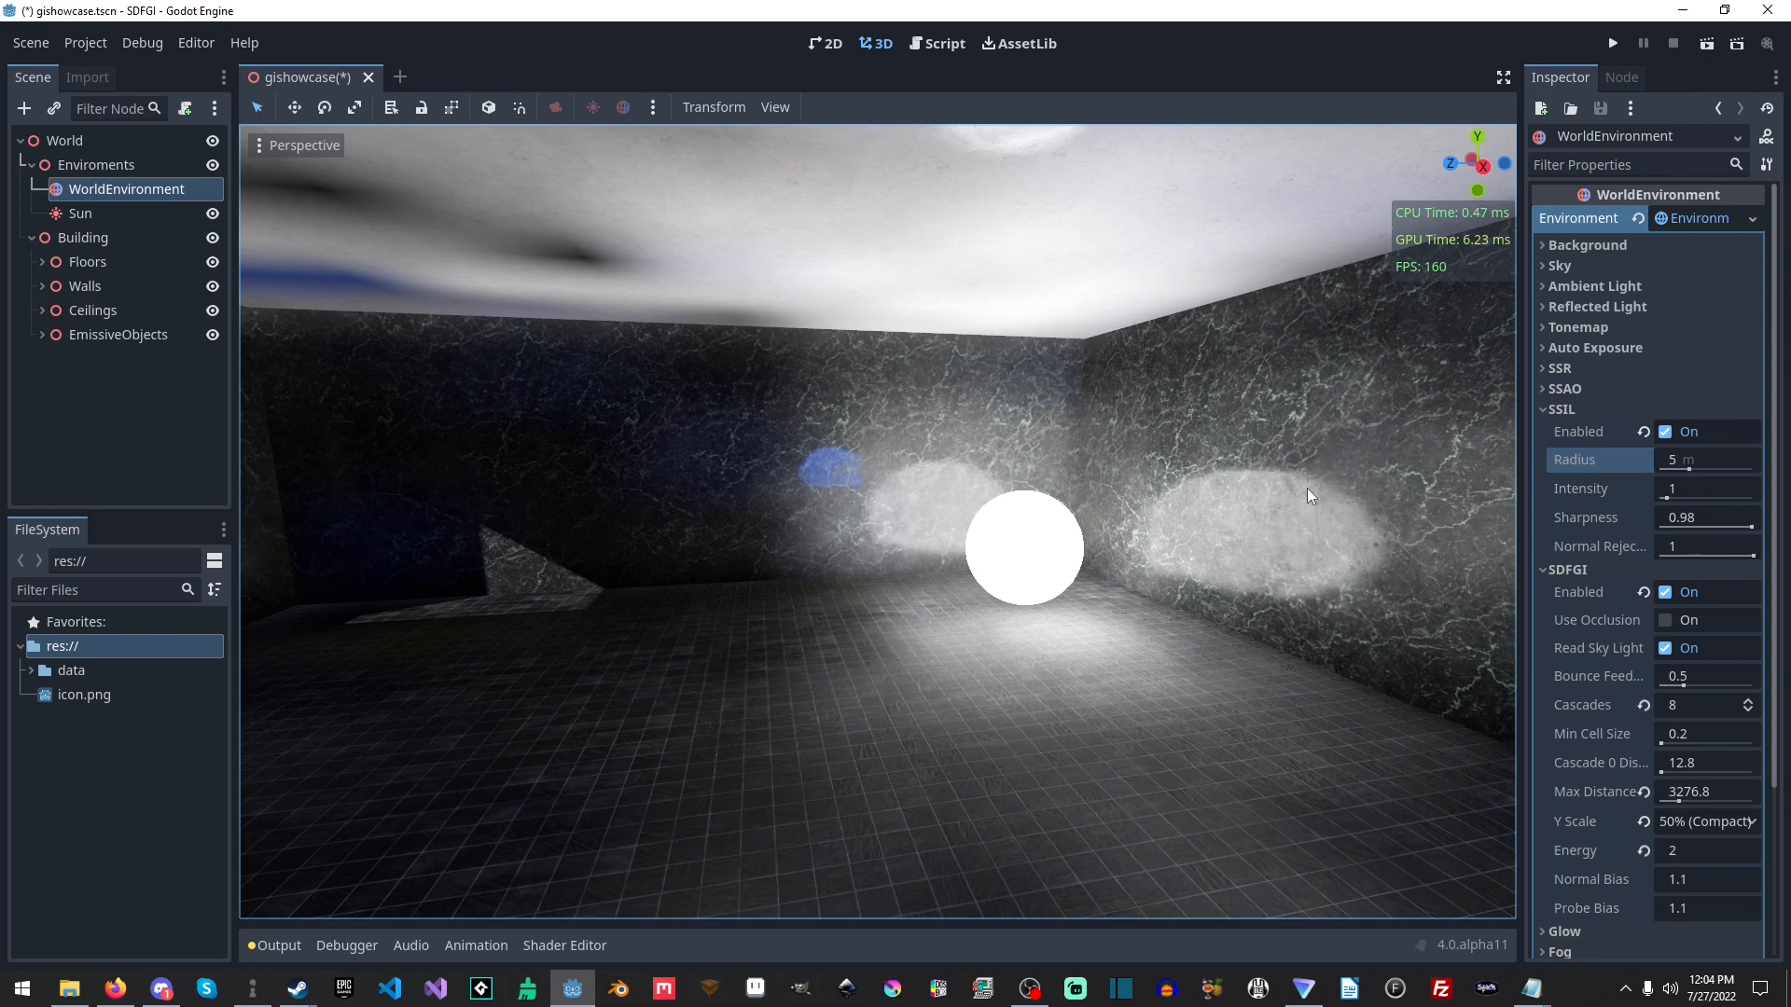
- Try the SSIL Sharpness at 1 and at a low value, resetting it to its default each time
mouse_move(1749, 520)
left_mouse_down()
mouse_move(1661, 526)
mouse_move(1746, 530)
left_mouse_up()
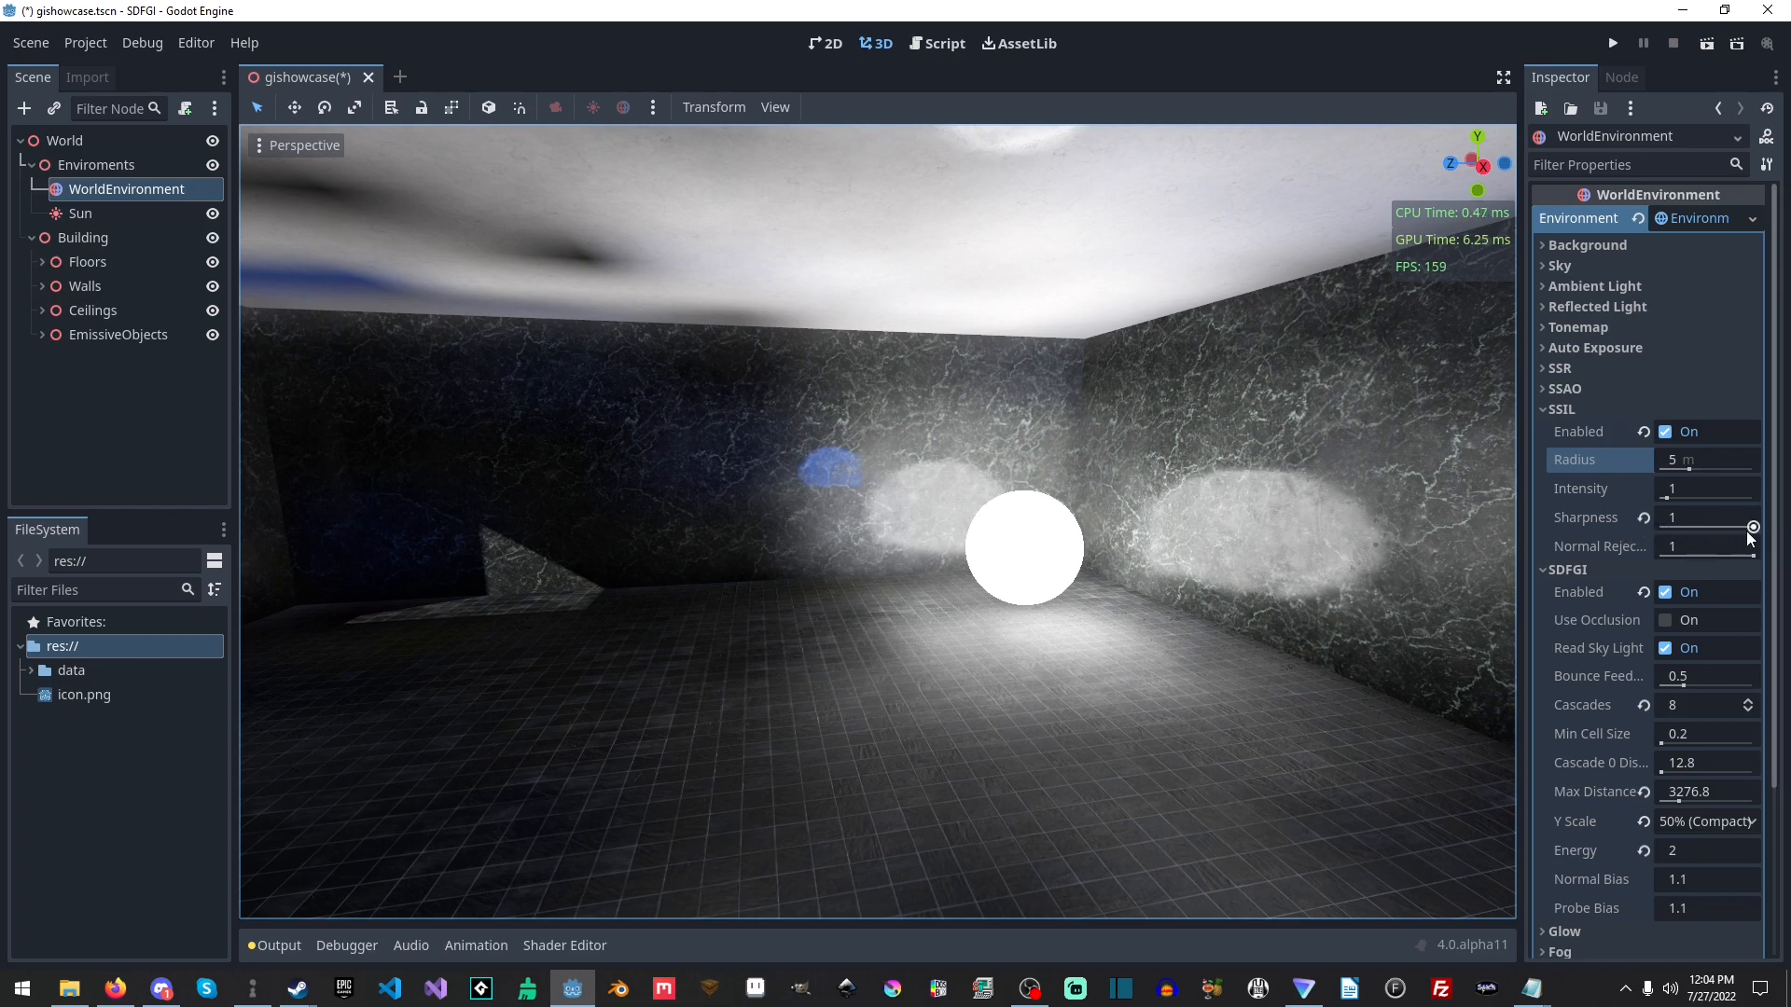
left_click(1644, 519)
right_click_drag(1307, 489, 1082, 508)
left_click_drag(1753, 527, 1665, 528)
left_click(1643, 519)
mouse_move(1197, 511)
right_mouse_down()
mouse_move(1418, 509)
mouse_move(1101, 512)
mouse_move(1204, 512)
right_mouse_up()
right_click_drag(1427, 530, 1313, 537)
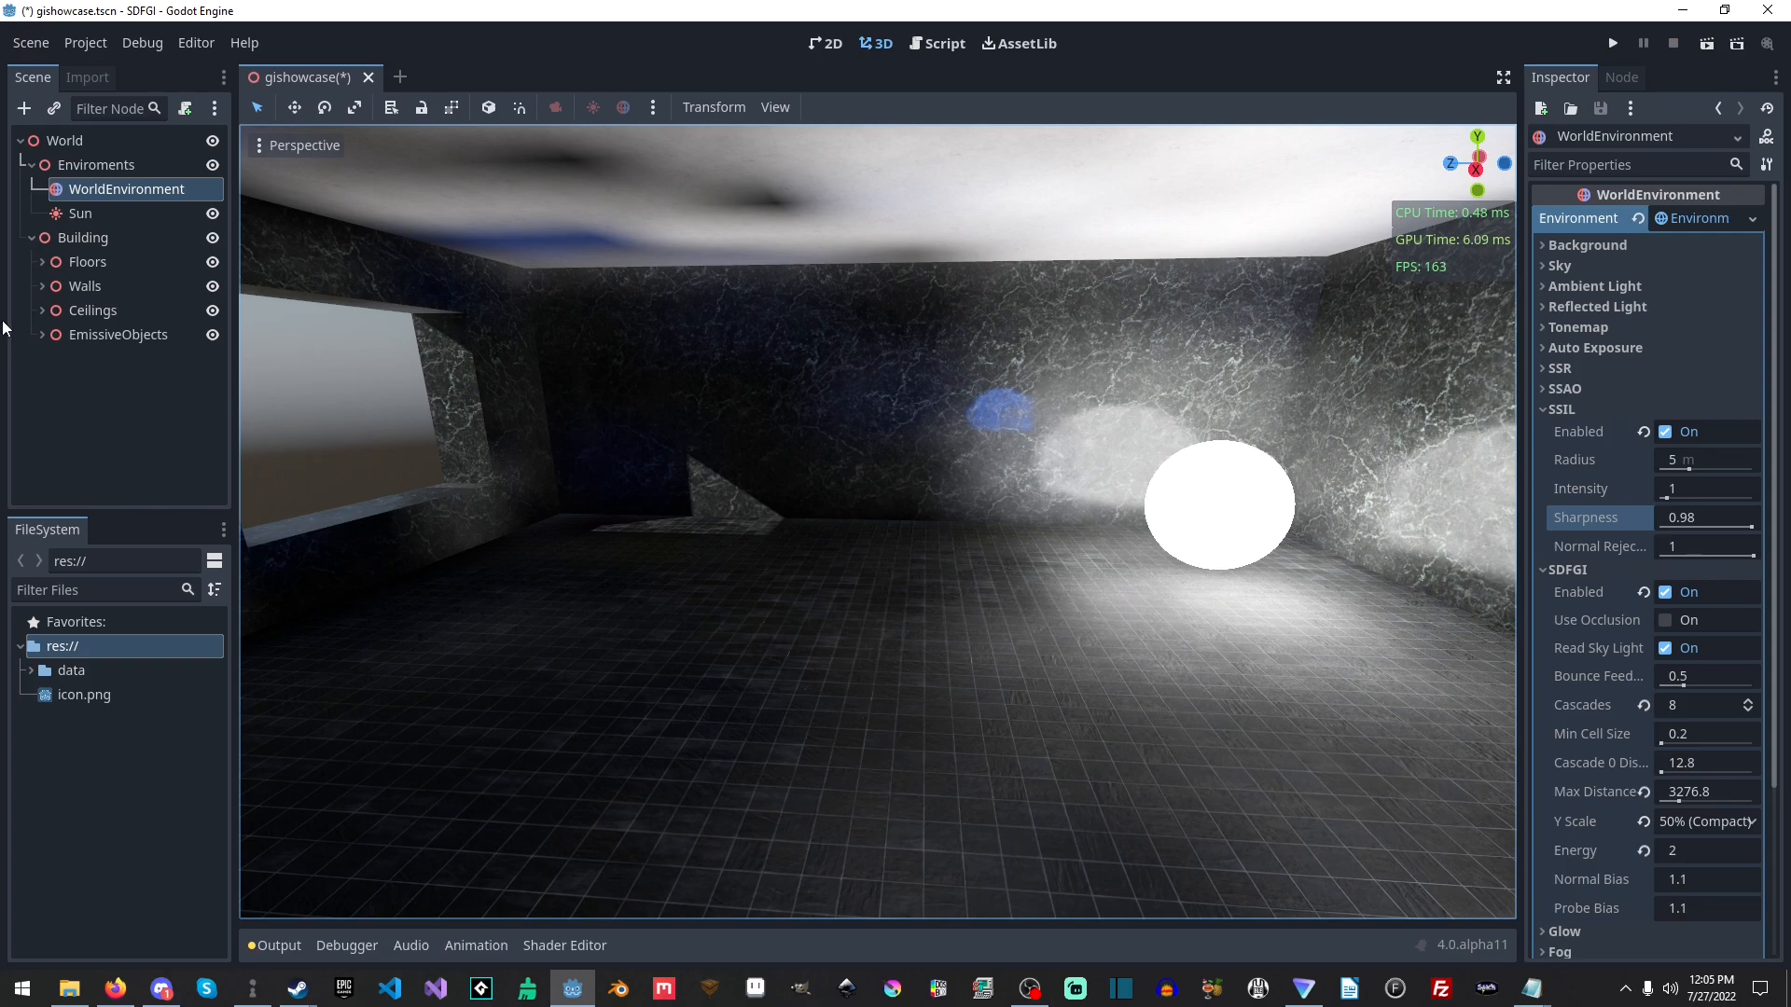
- Open the rendering Environment section of the Project Settings and set the SSIL Quality to Ultra (Custom)
left_click(86, 45)
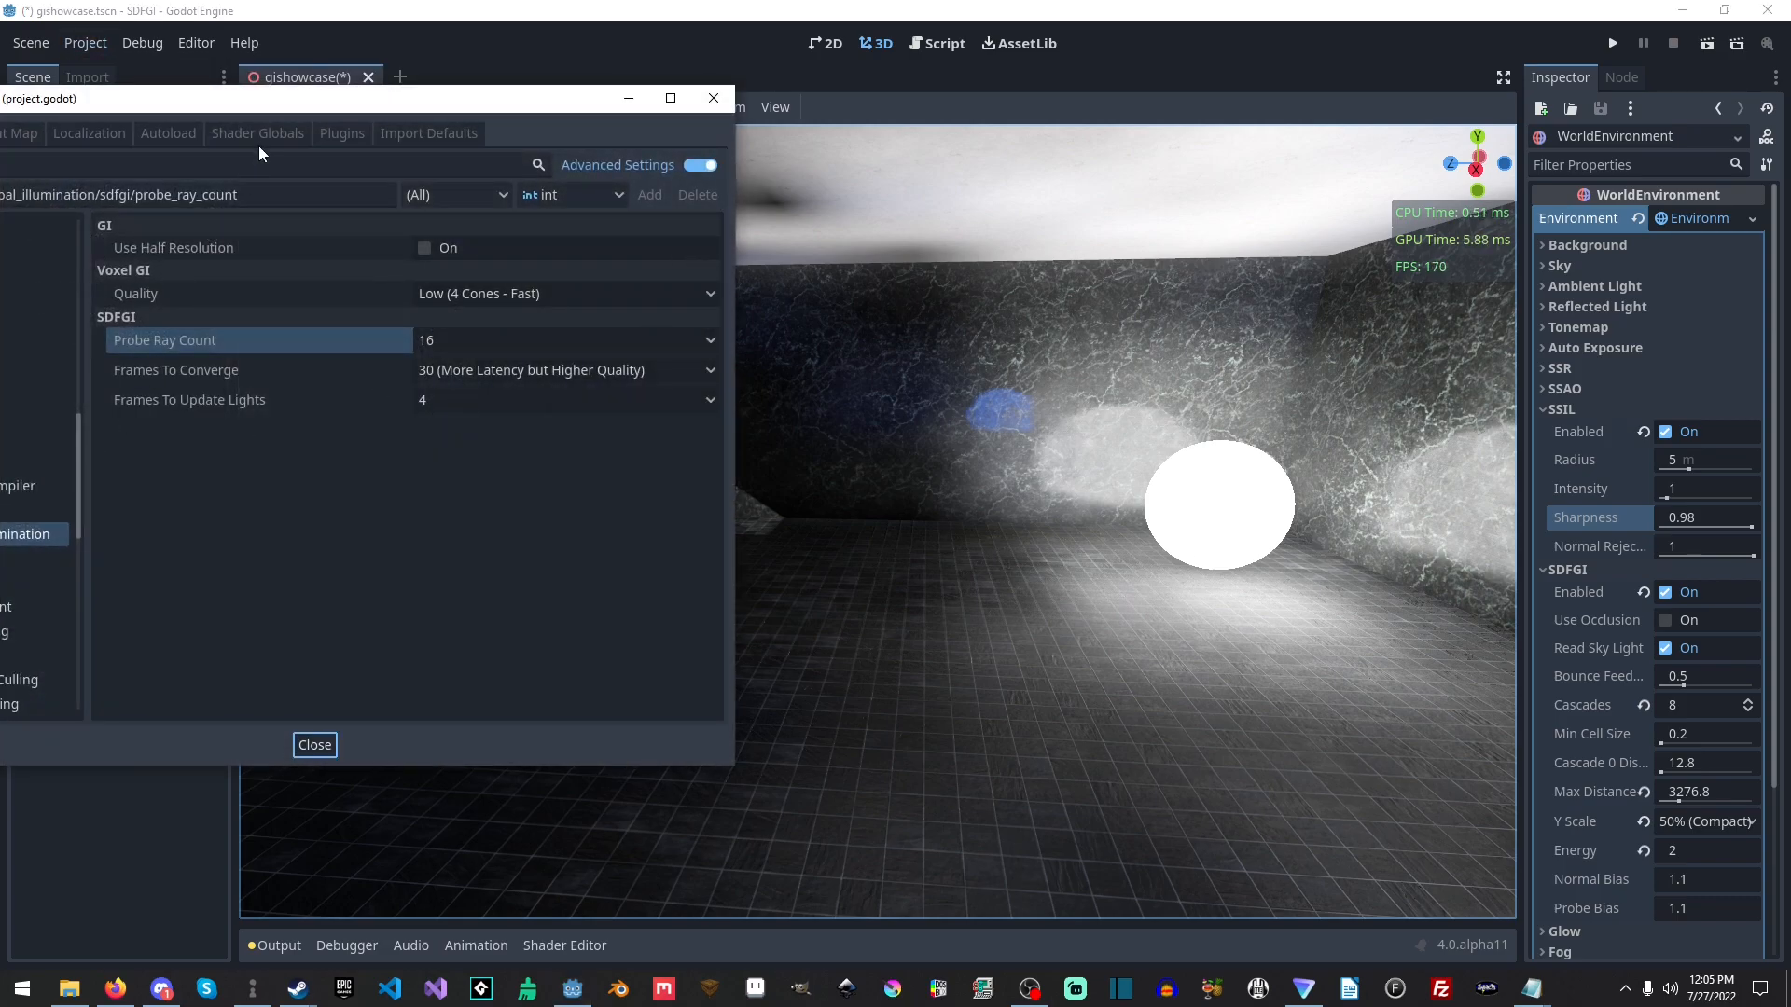
scroll(365, 556, "down", 2)
left_click(366, 563)
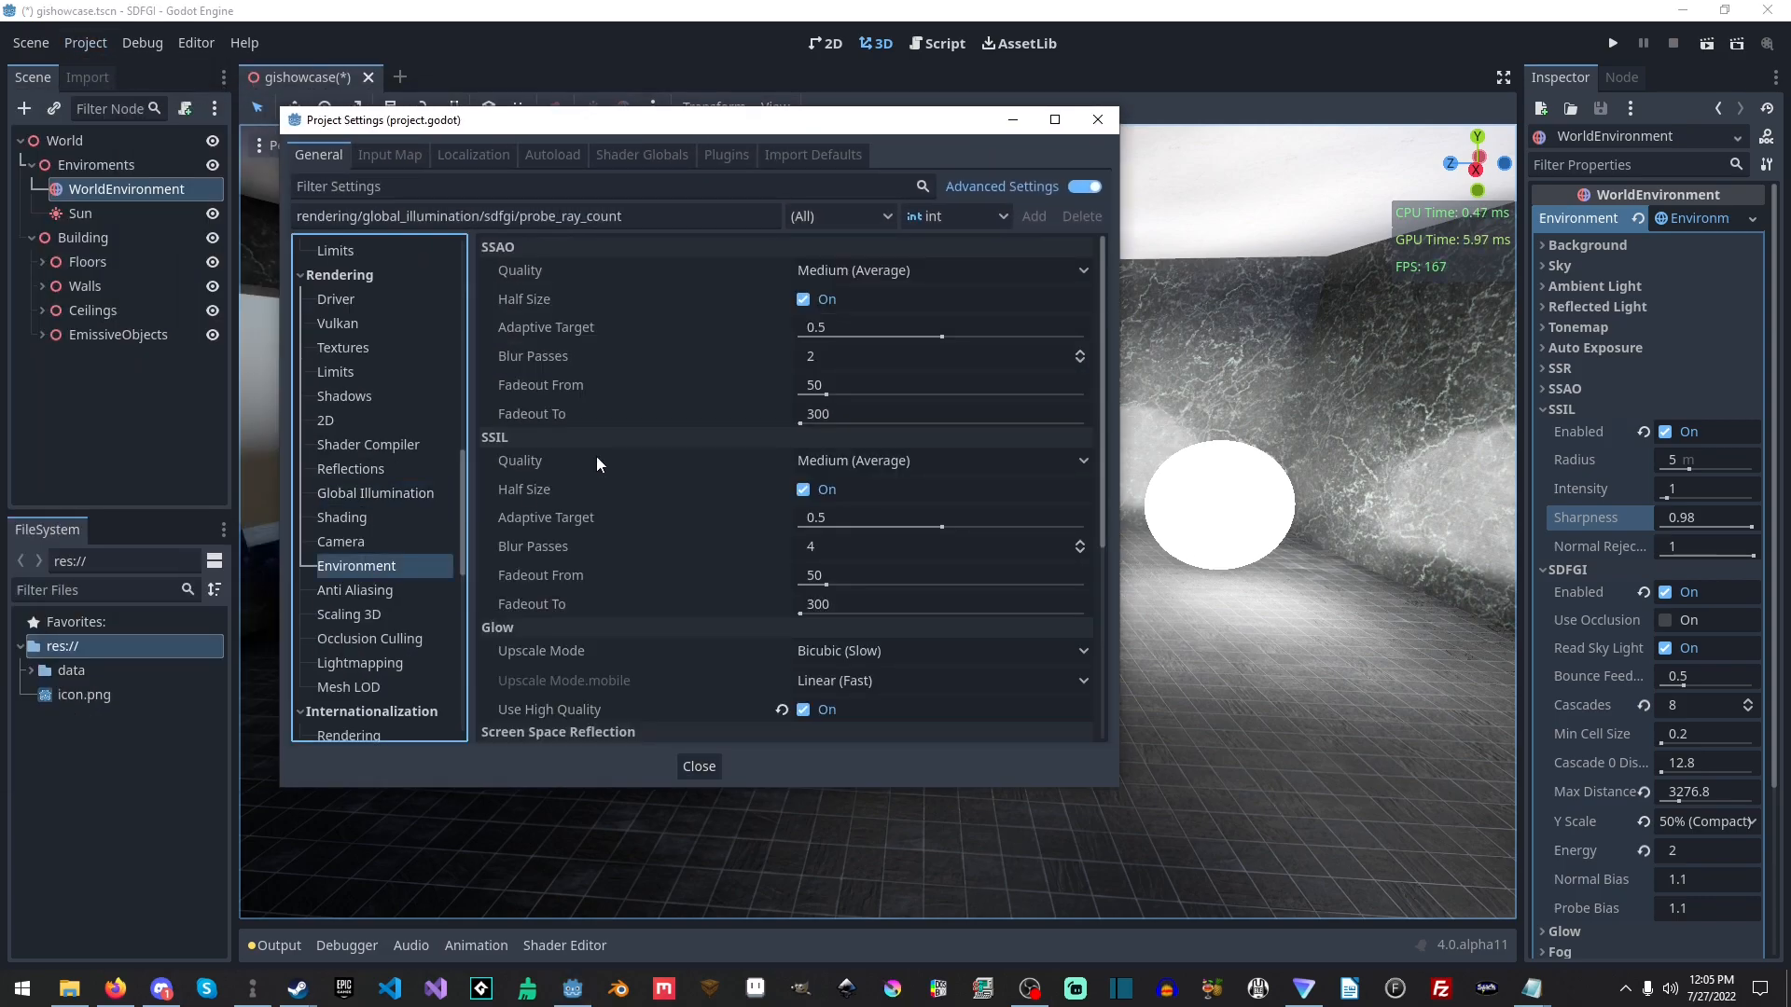
left_click_drag(640, 140, 490, 128)
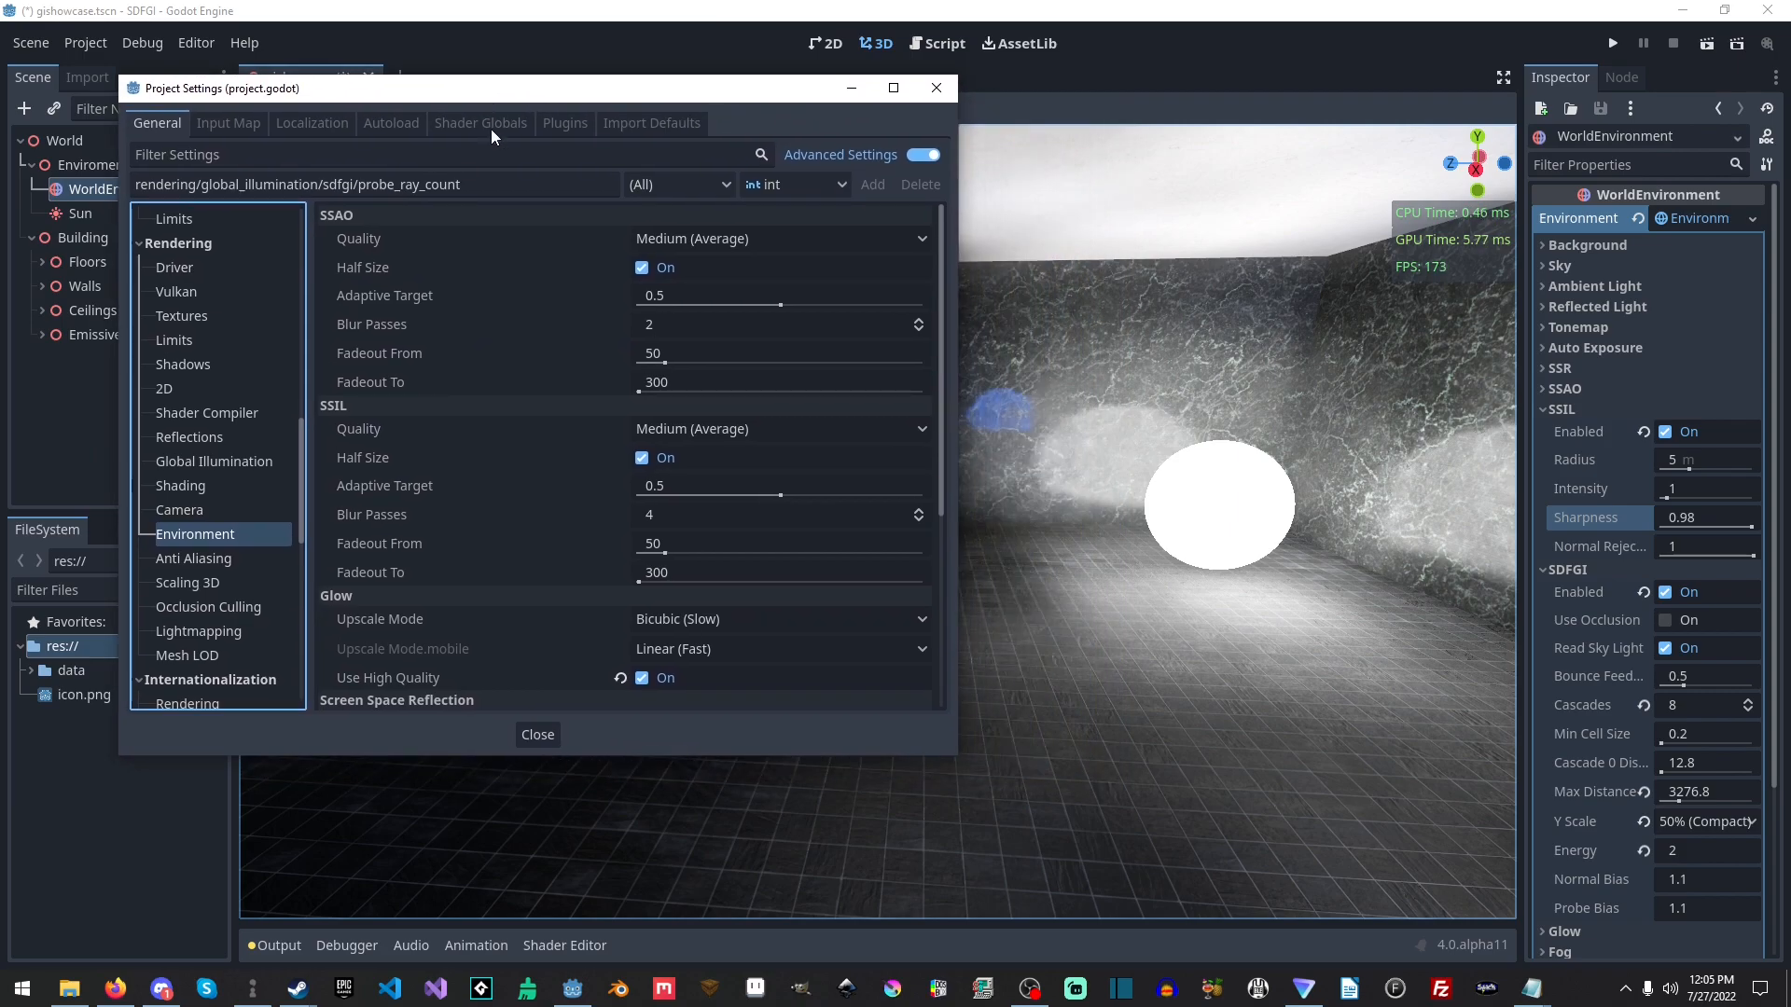
left_click(711, 430)
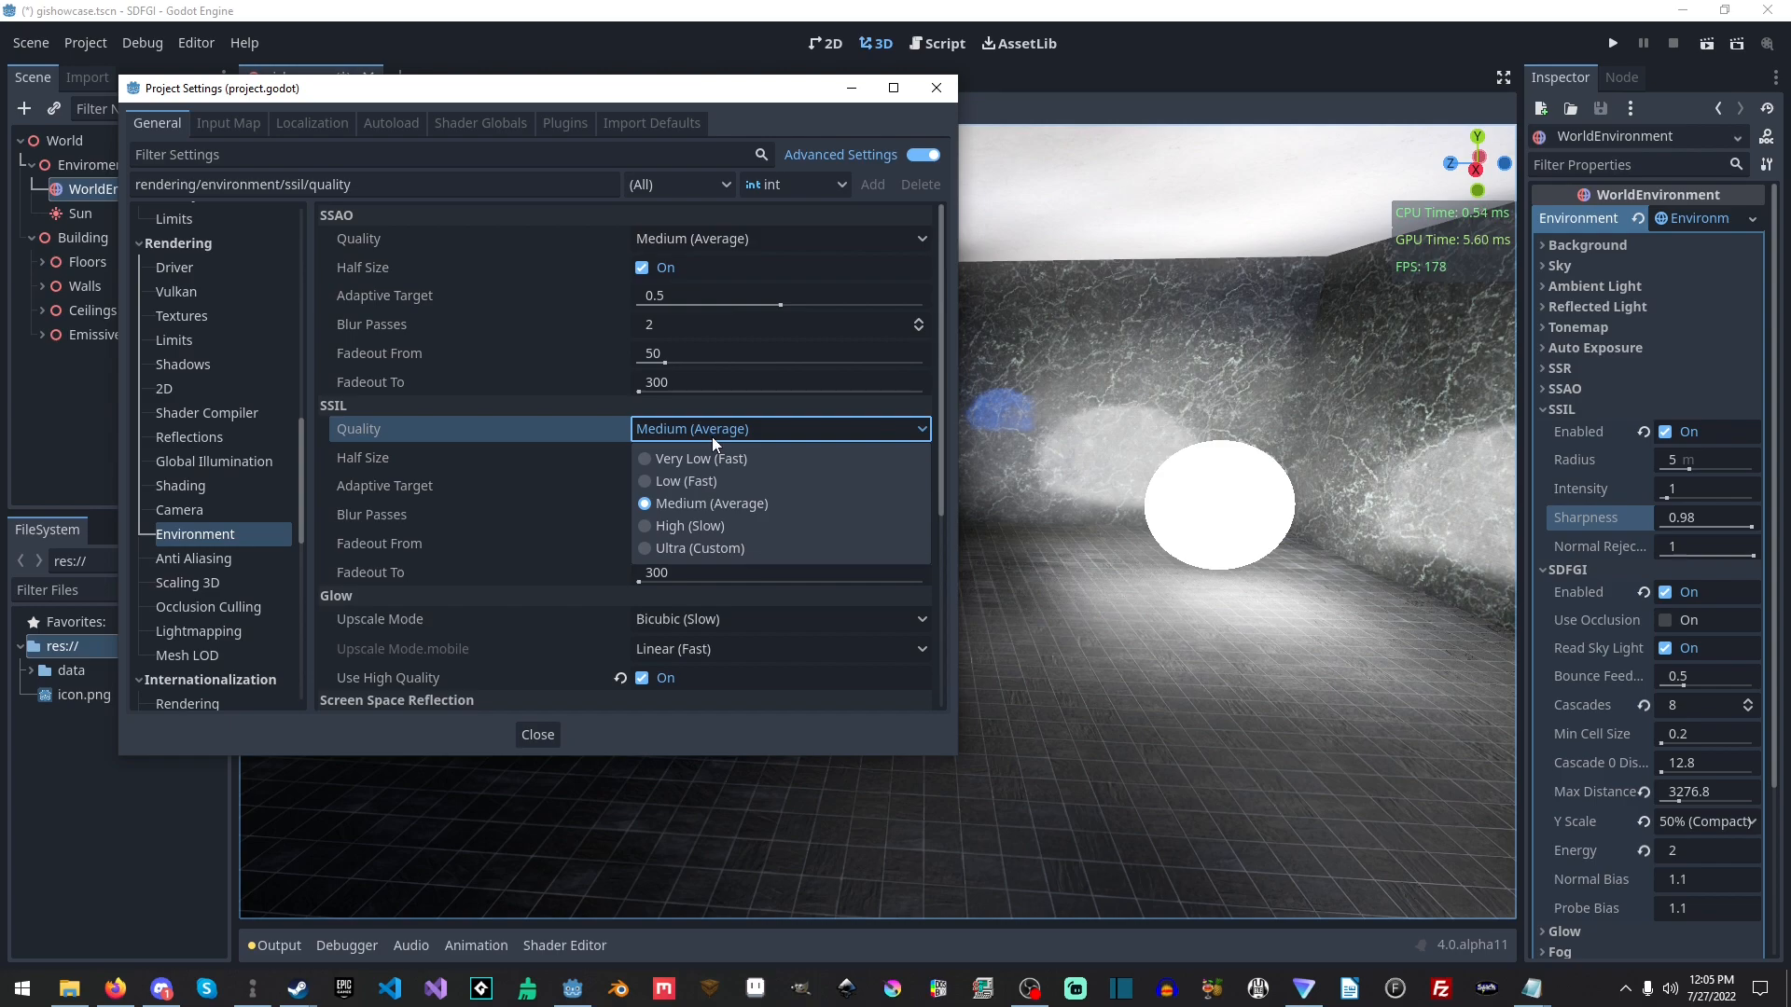
left_click(698, 549)
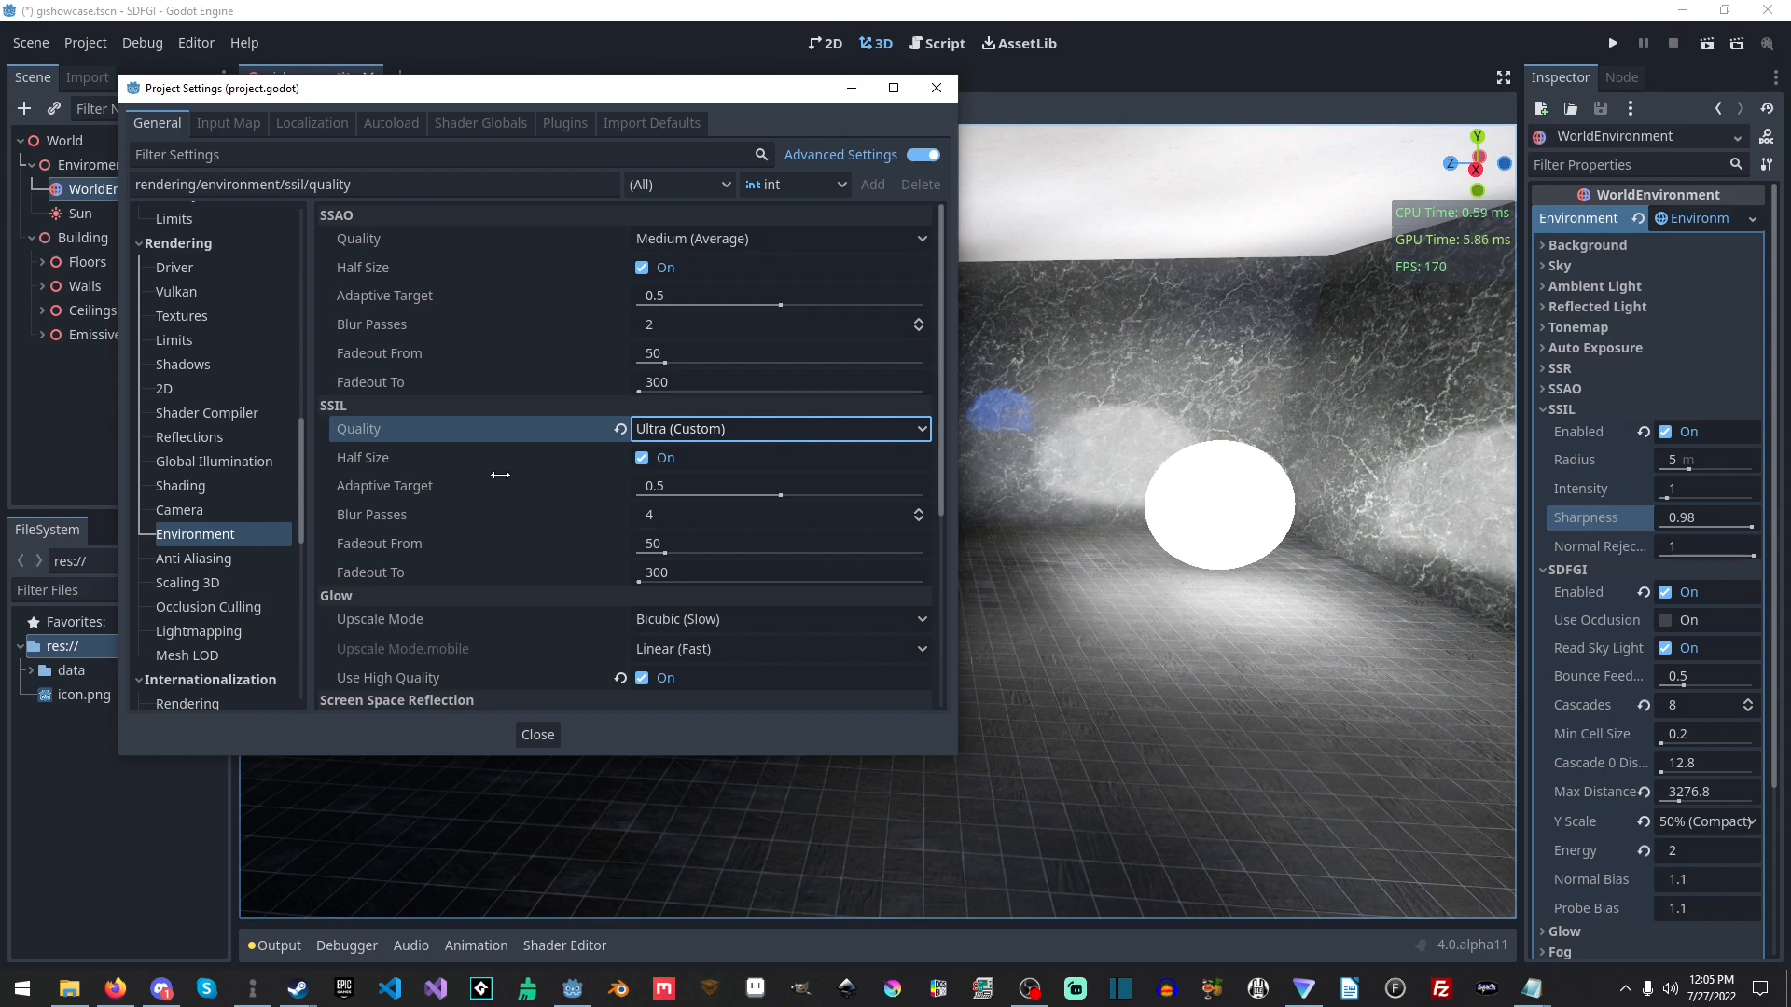
- Toggle the SSIL Half Size option repeatedly to compare the lighting, leaving it off
left_click(643, 458)
left_click(644, 458)
left_click(644, 458)
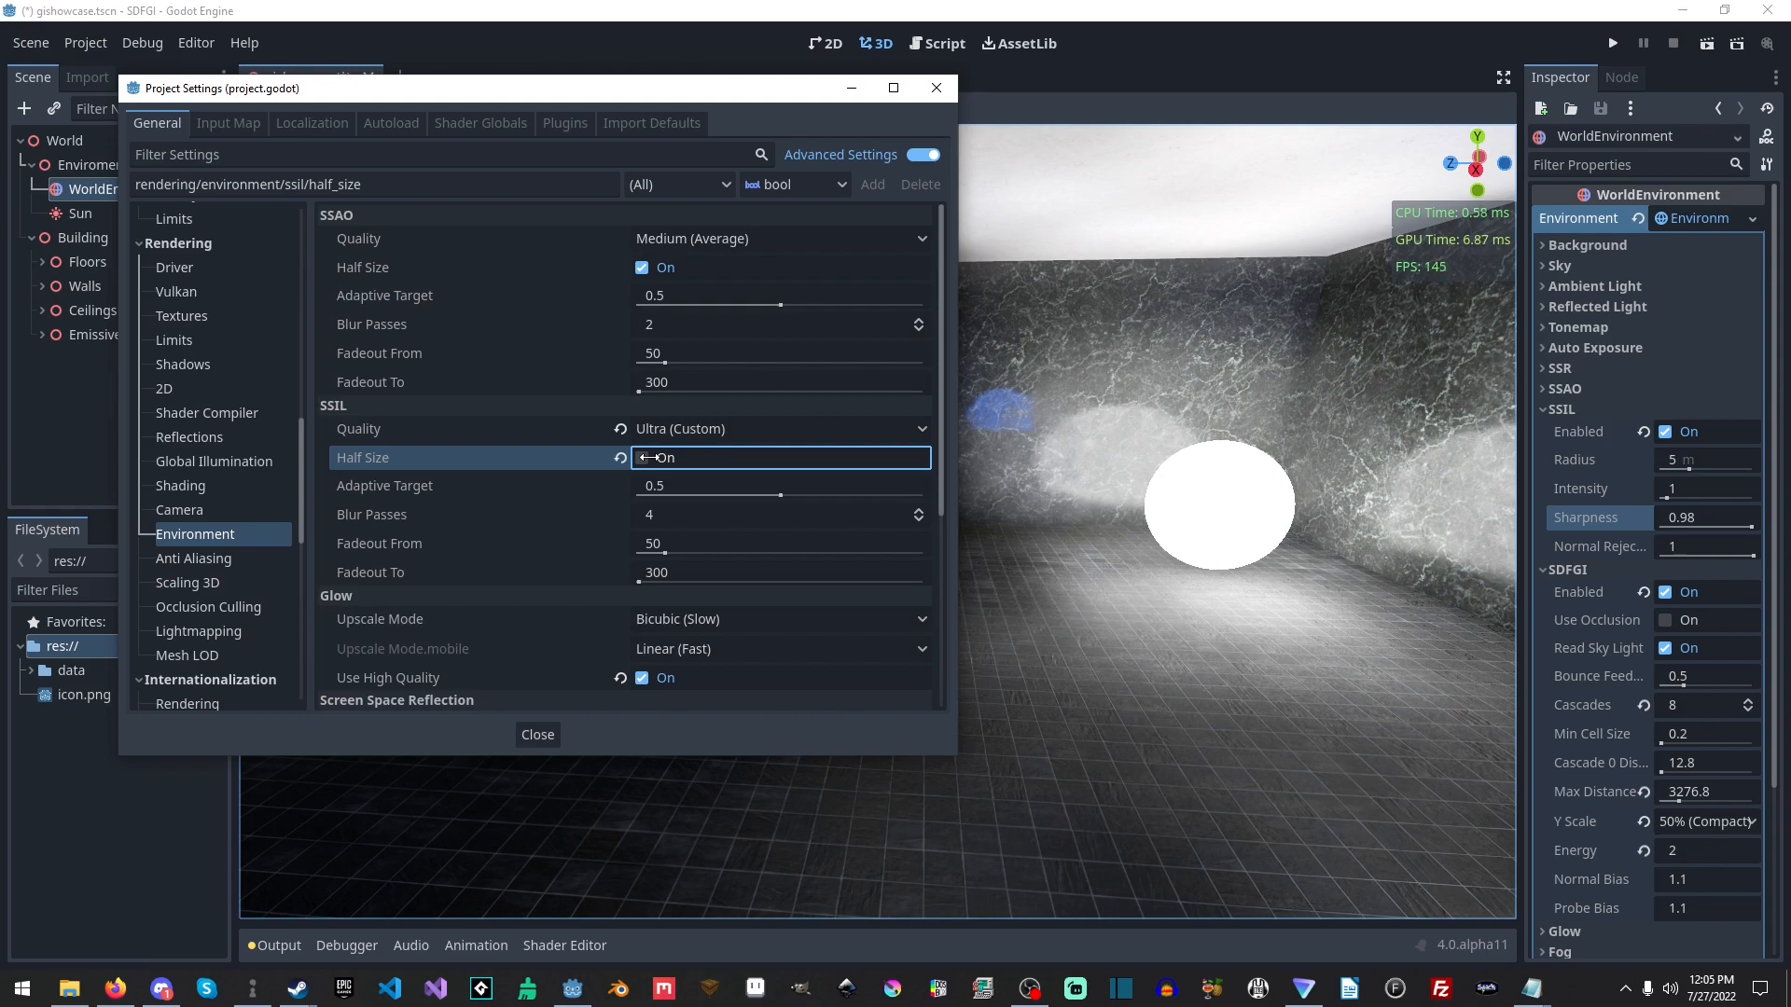
left_click(645, 457)
left_click(645, 457)
left_click(646, 457)
left_click(645, 457)
left_click(641, 457)
left_click(642, 457)
- Compare the SSIL Adaptive Target at 1, its default and 0, and set it to 1
left_click_drag(769, 489, 839, 490)
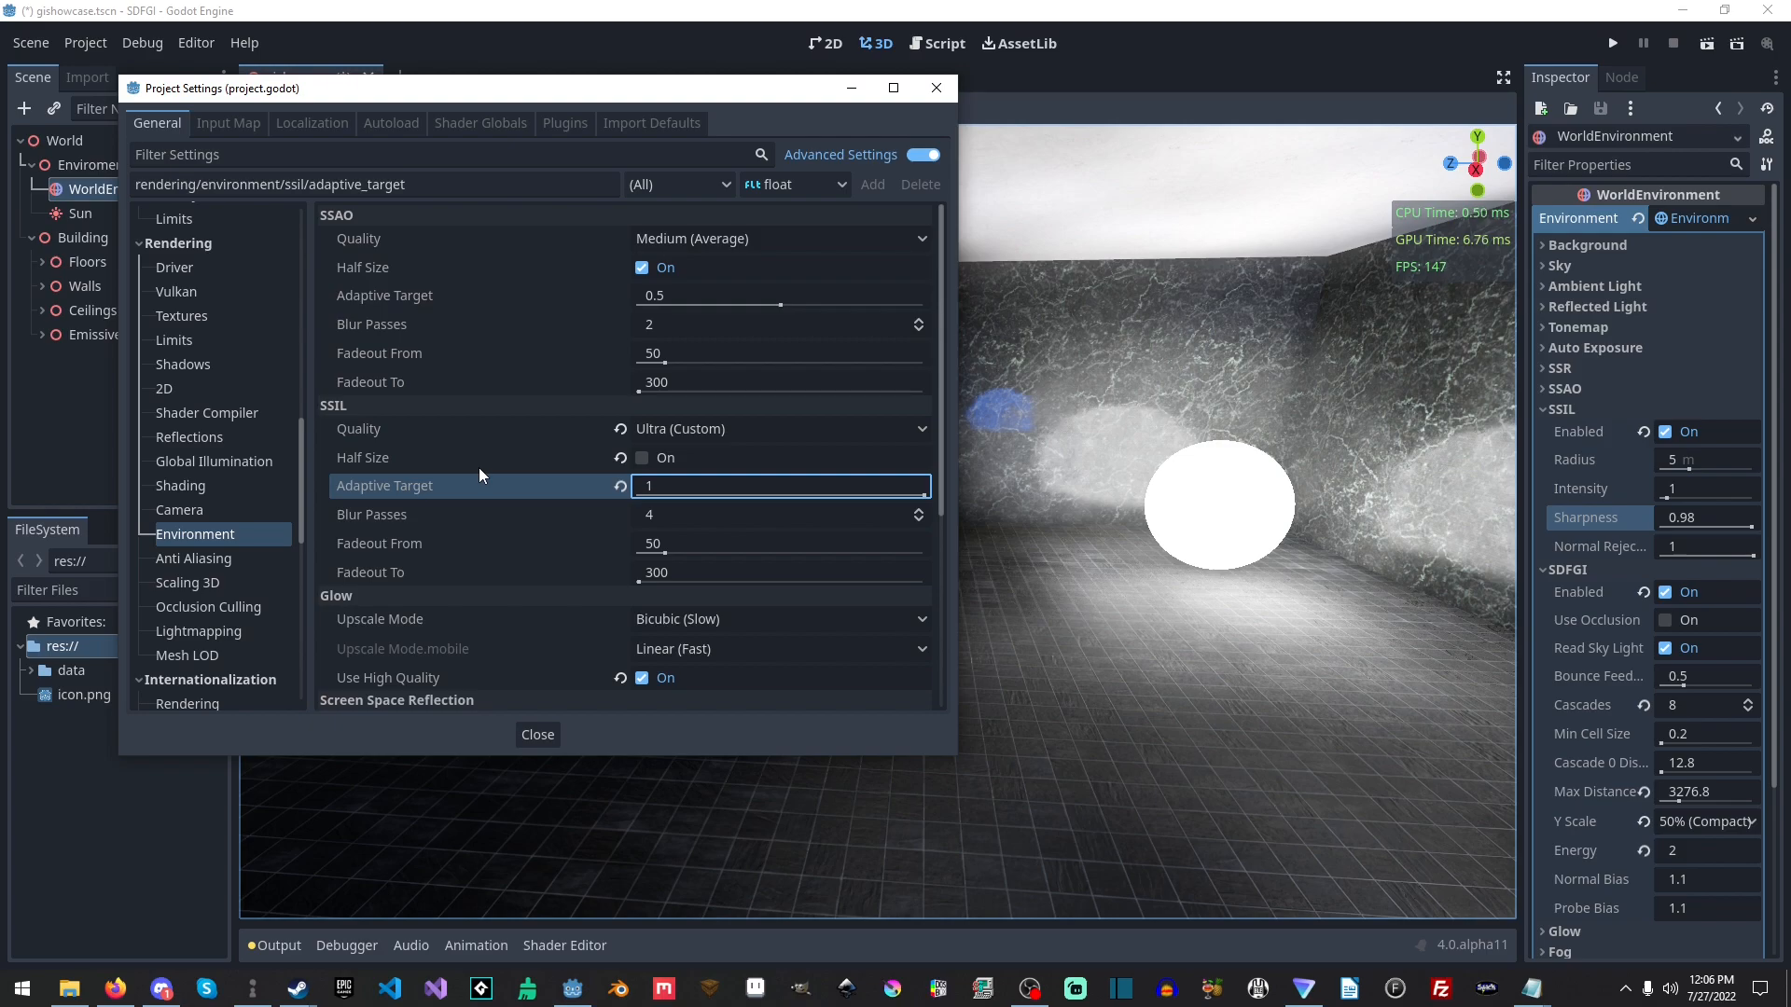
left_click(621, 486)
left_click_drag(779, 495, 638, 496)
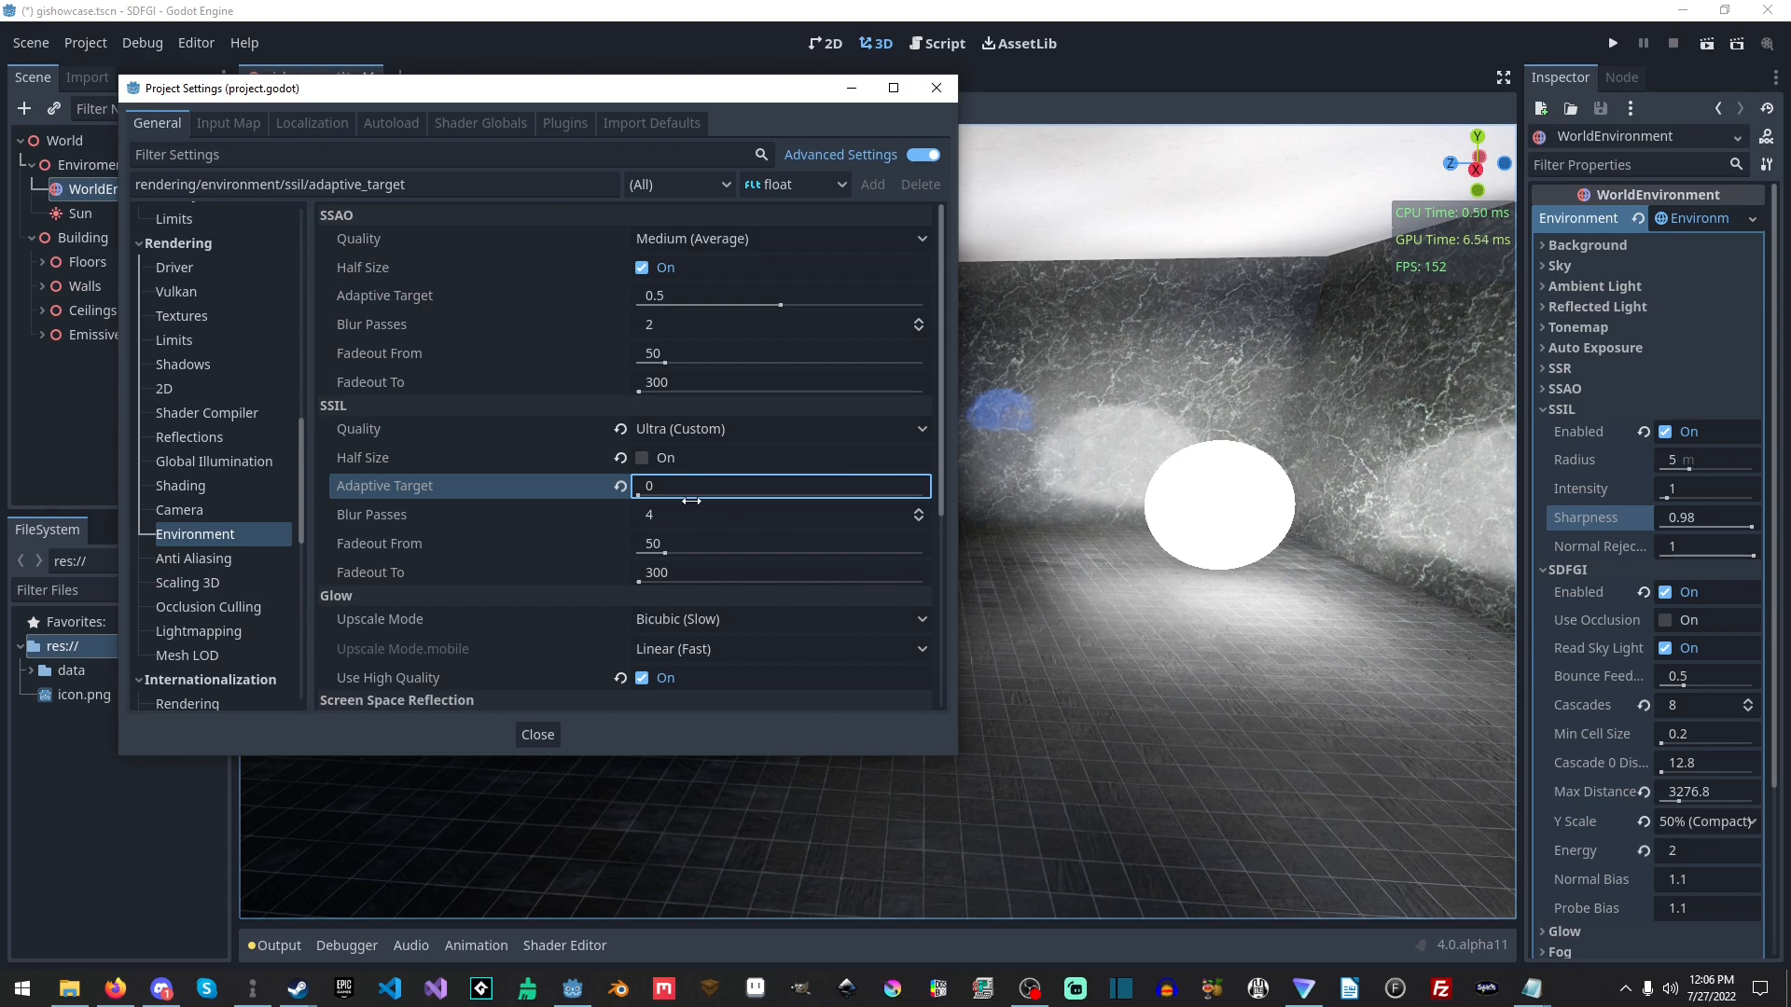
left_click_drag(650, 490, 926, 502)
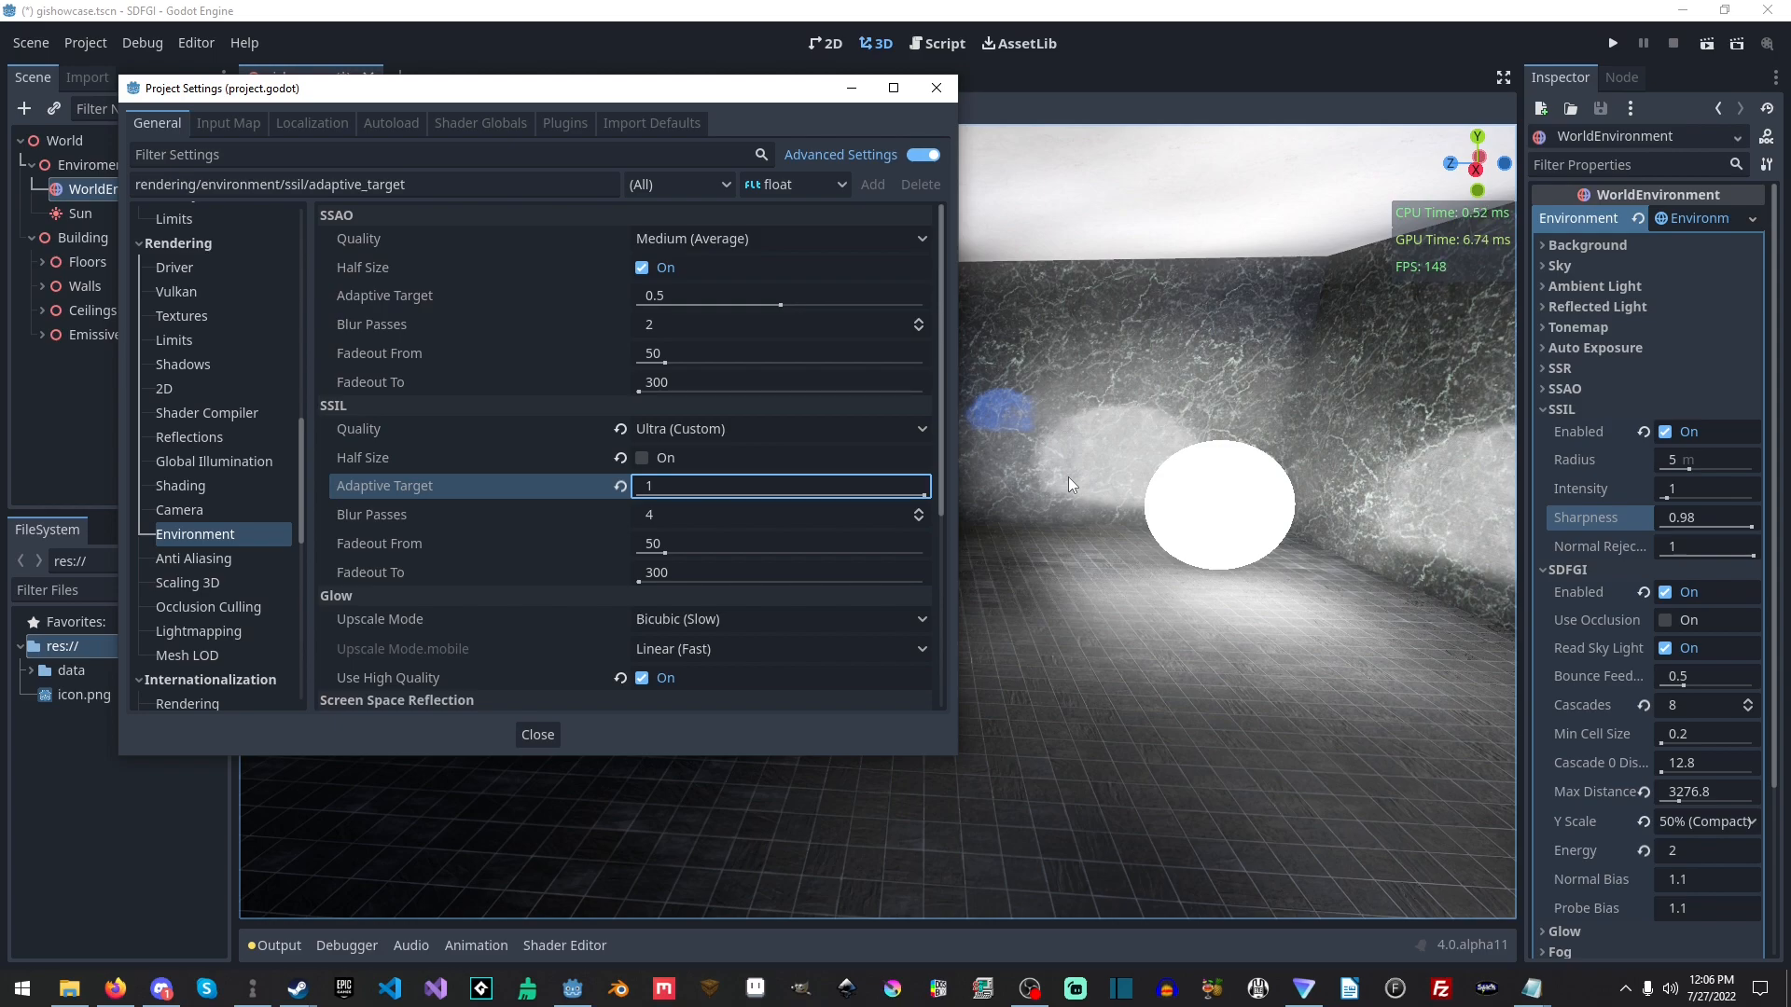
- Try SSIL Blur Passes of 6 and 1, and set the value back to 4
left_click(919, 510)
left_click(920, 510)
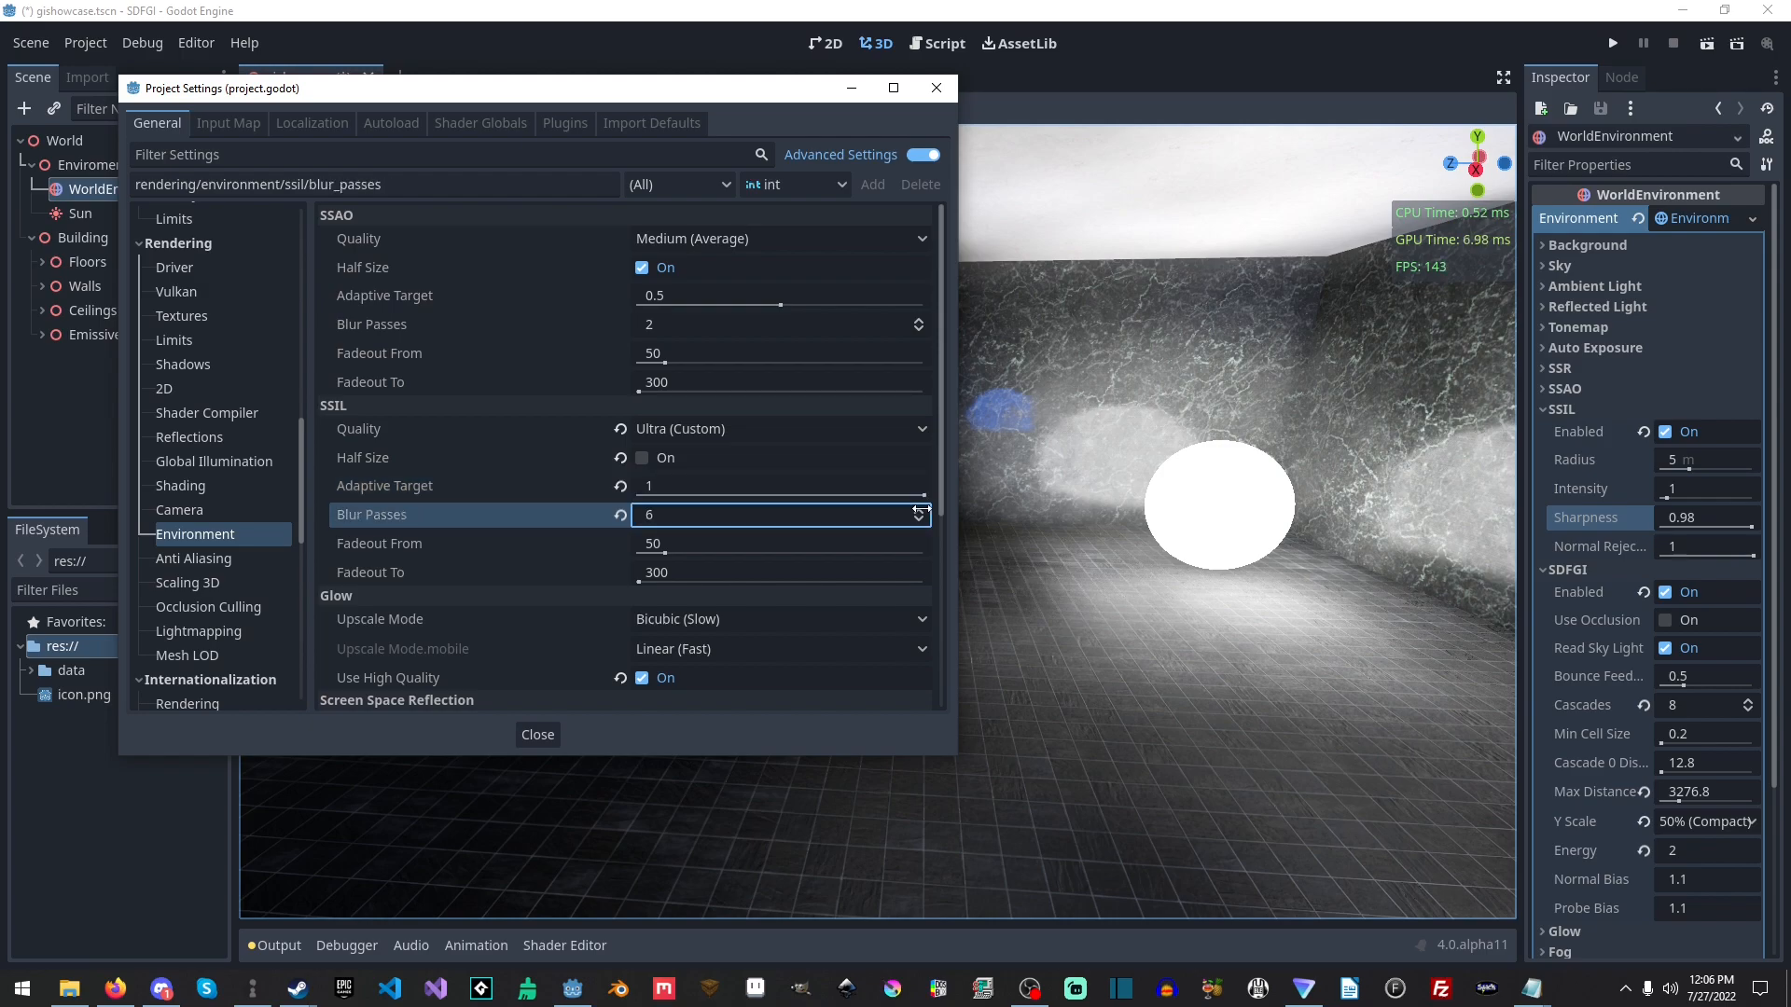
left_click(919, 519)
left_click(919, 519)
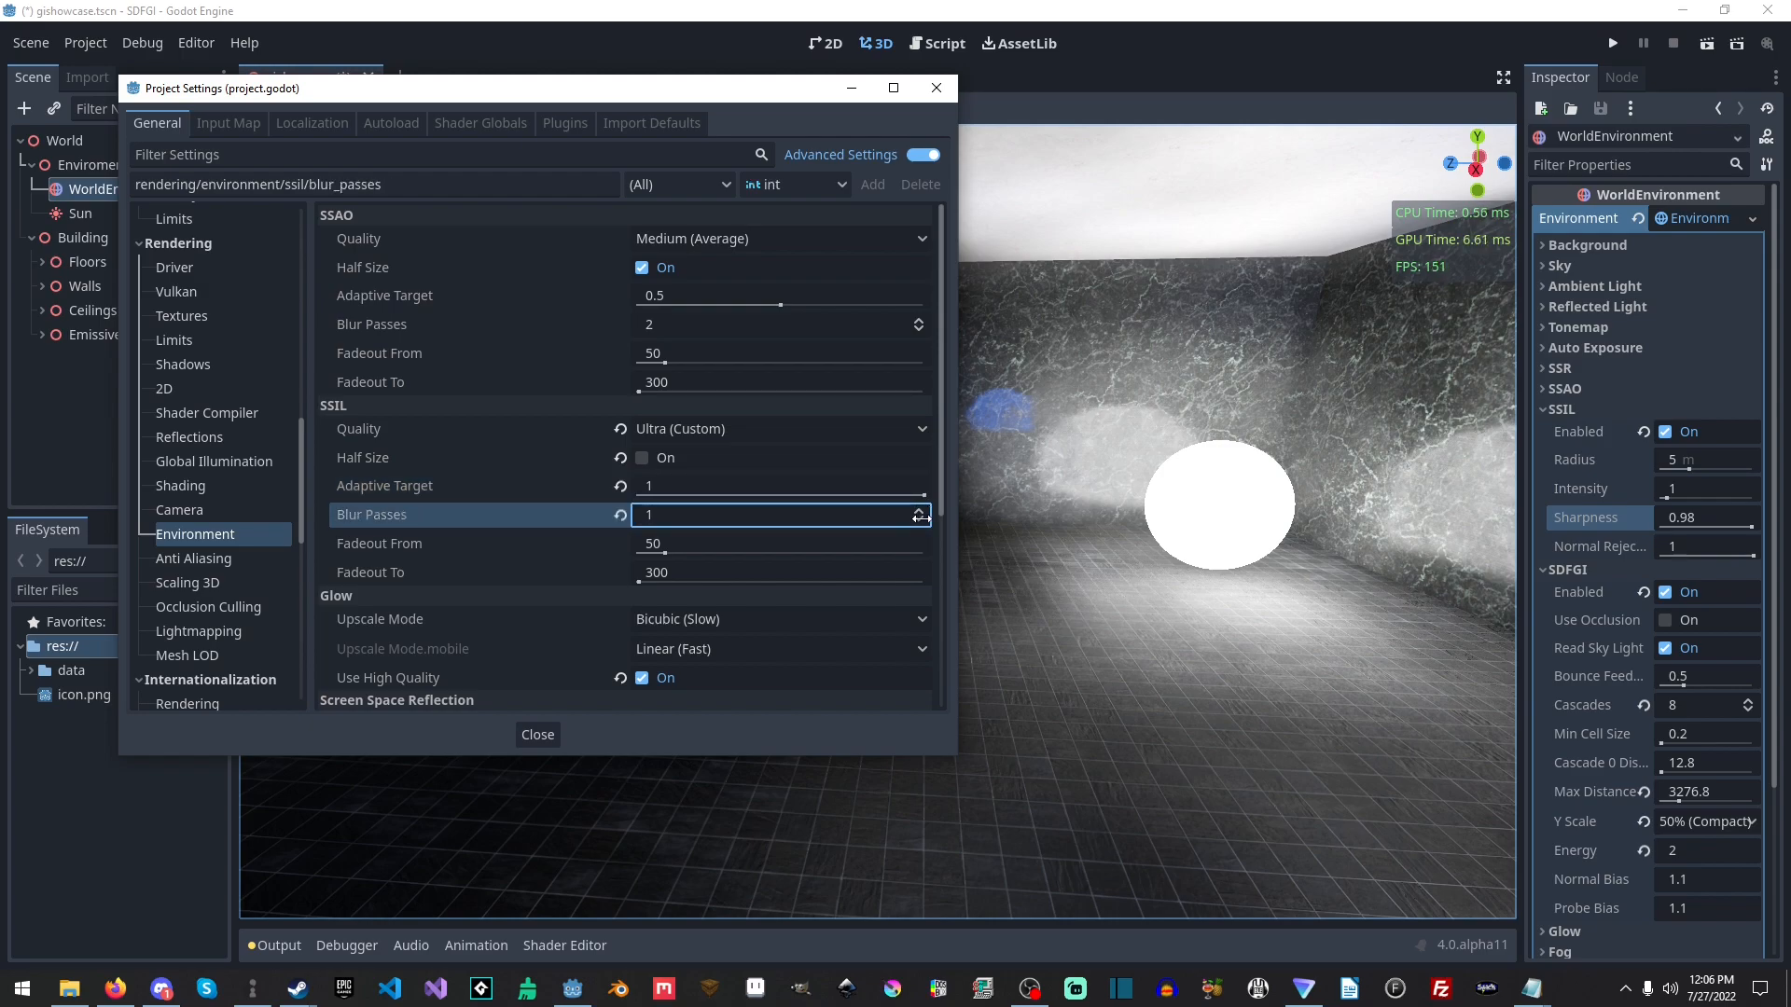
left_click(648, 515)
type("4")
key("Return")
- Try a lower SSIL Fadeout From, reset both fadeout distances to their defaults, and close the Project Settings
left_click_drag(655, 552, 584, 550)
left_click(620, 544)
left_click(611, 573)
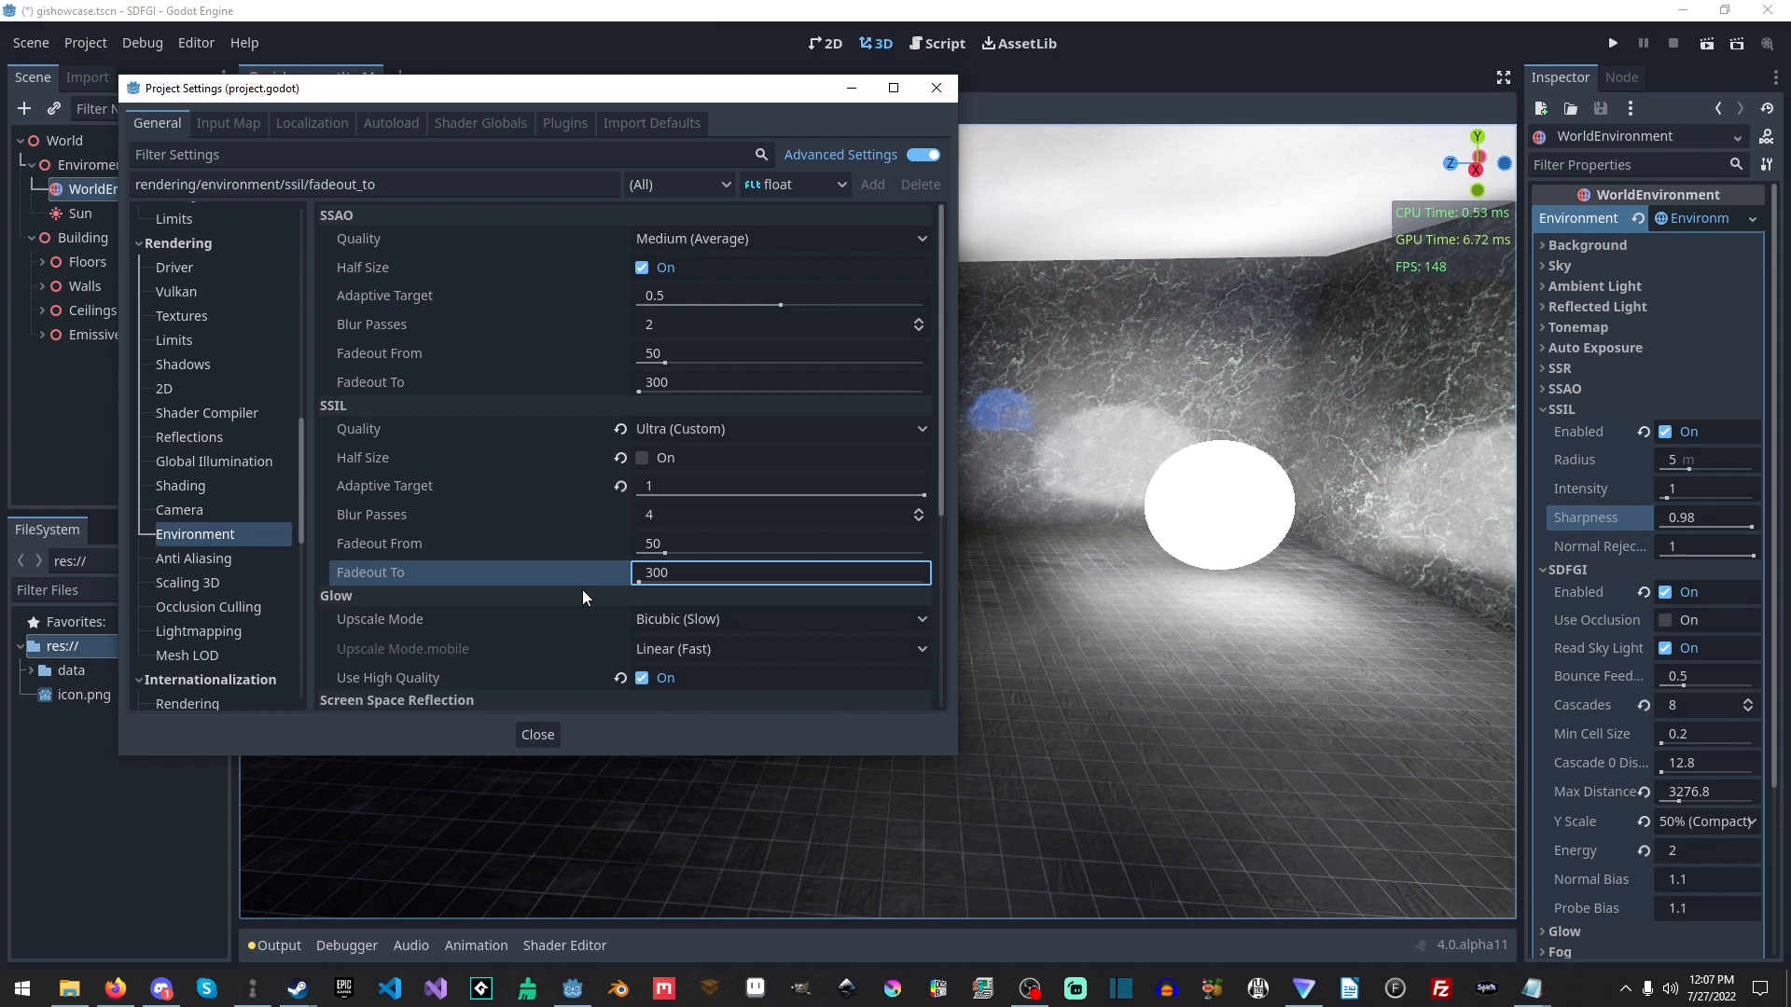
left_click(550, 735)
- Fly through the building to the glowing blue sphere and examine its lighting with the new SSIL settings
right_click_drag(550, 735, 245, 643)
key("w")
key("w")
key("s")
key("w")
key("w")
key("s")
right_click_drag(877, 522, 244, 551)
key("d")
right_click_drag(453, 687, 830, 621)
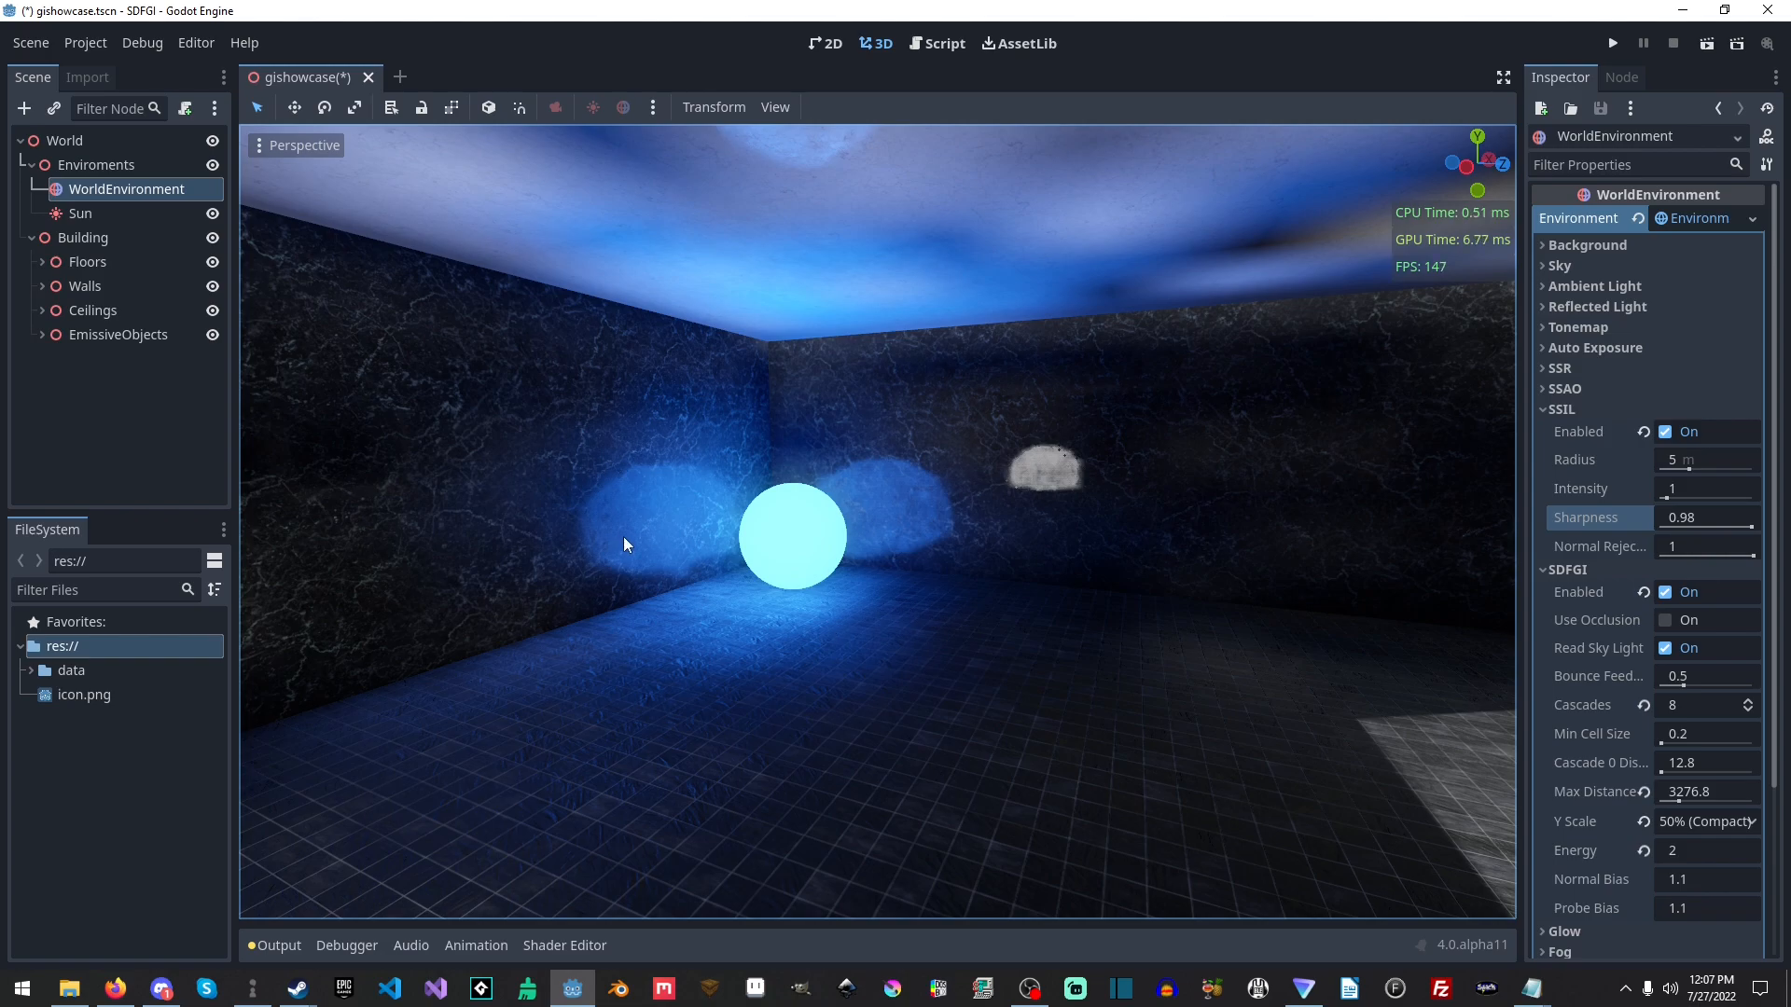
- Raise the emission energy of the BlueSphere's surface material and clear the selection
left_click(914, 526)
left_click(820, 522)
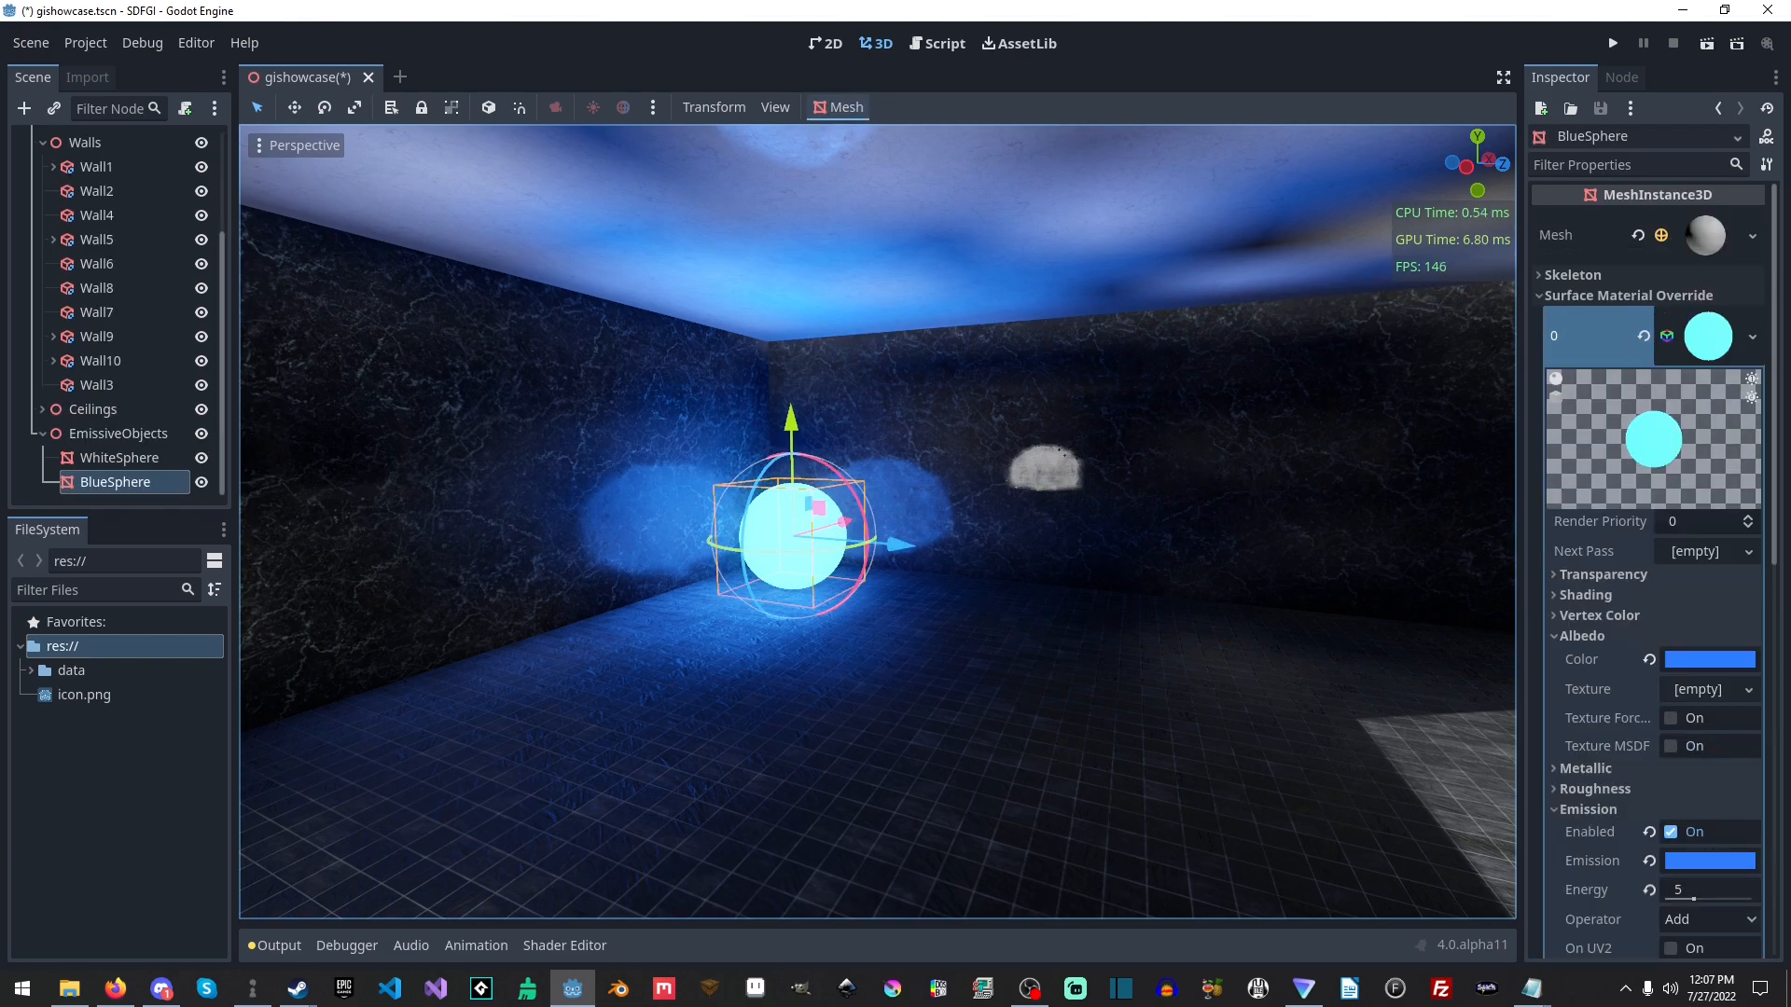
scroll(1638, 557, "down", 3)
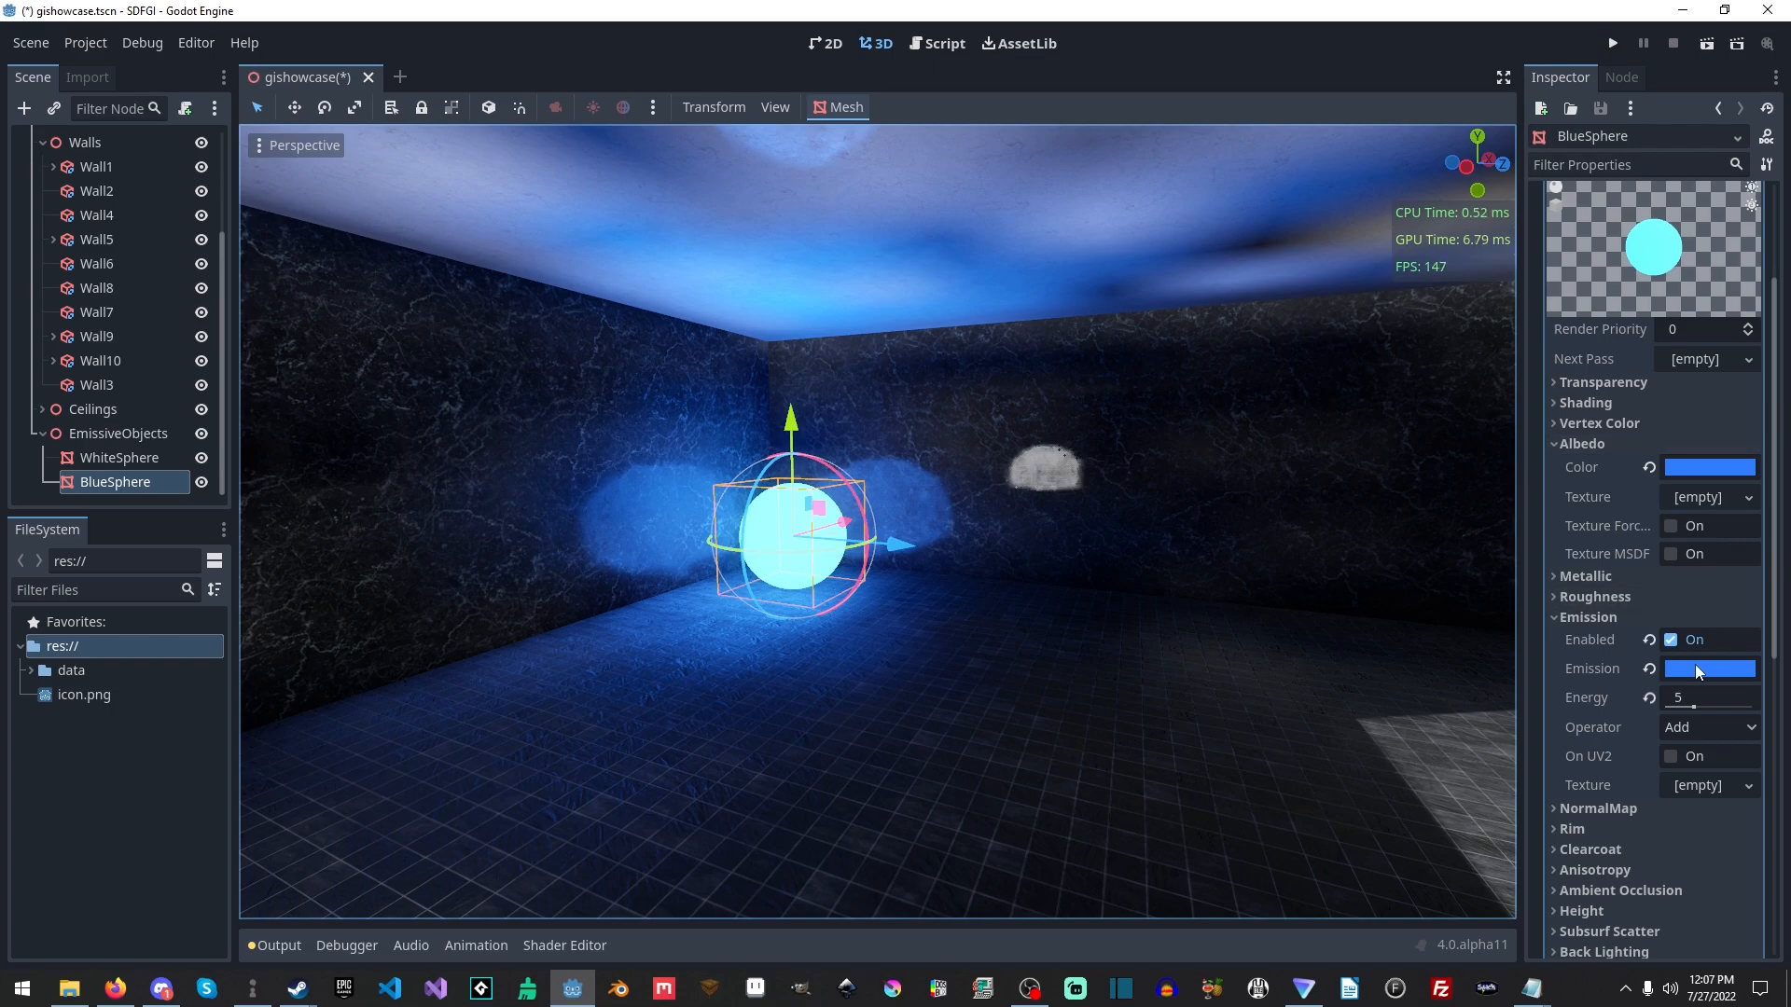
left_click_drag(1691, 706, 1742, 708)
right_click_drag(983, 573, 994, 498)
left_click(978, 529)
- View the building from far away and from inside, and examine the room's lighting around the brightened blue sphere
scroll(926, 491, "down", 15)
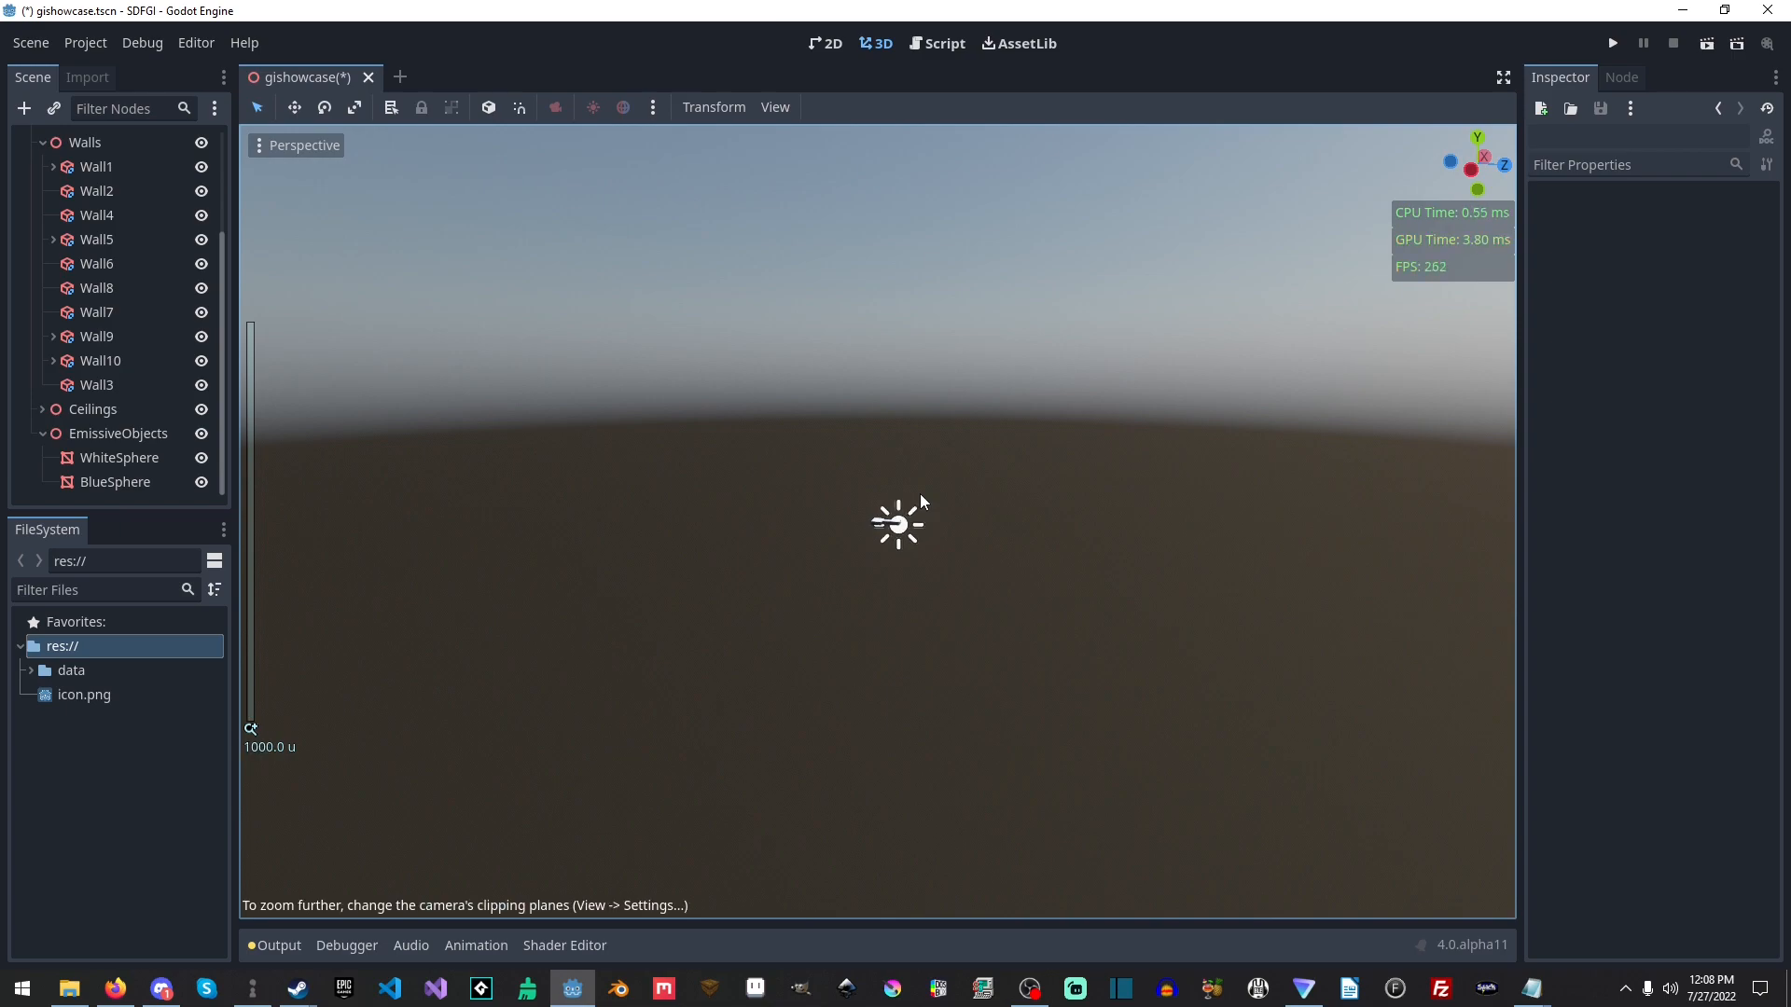
scroll(900, 520, "up", 15)
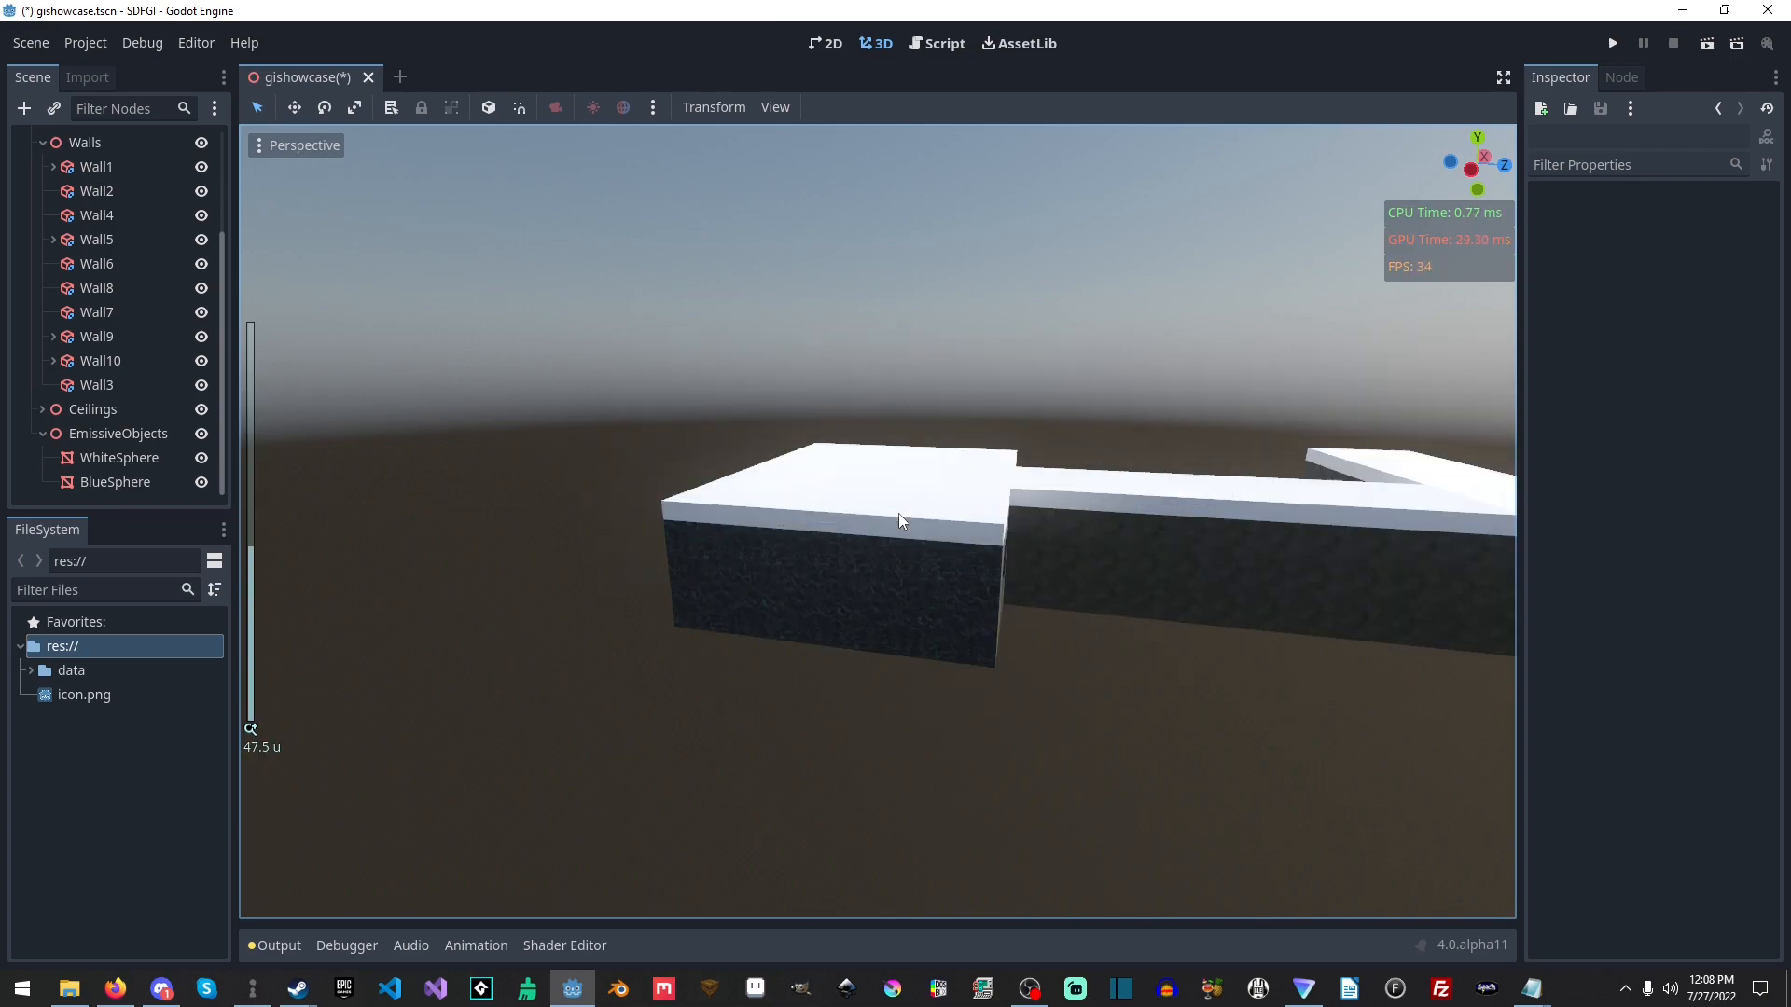
scroll(898, 513, "up", 6)
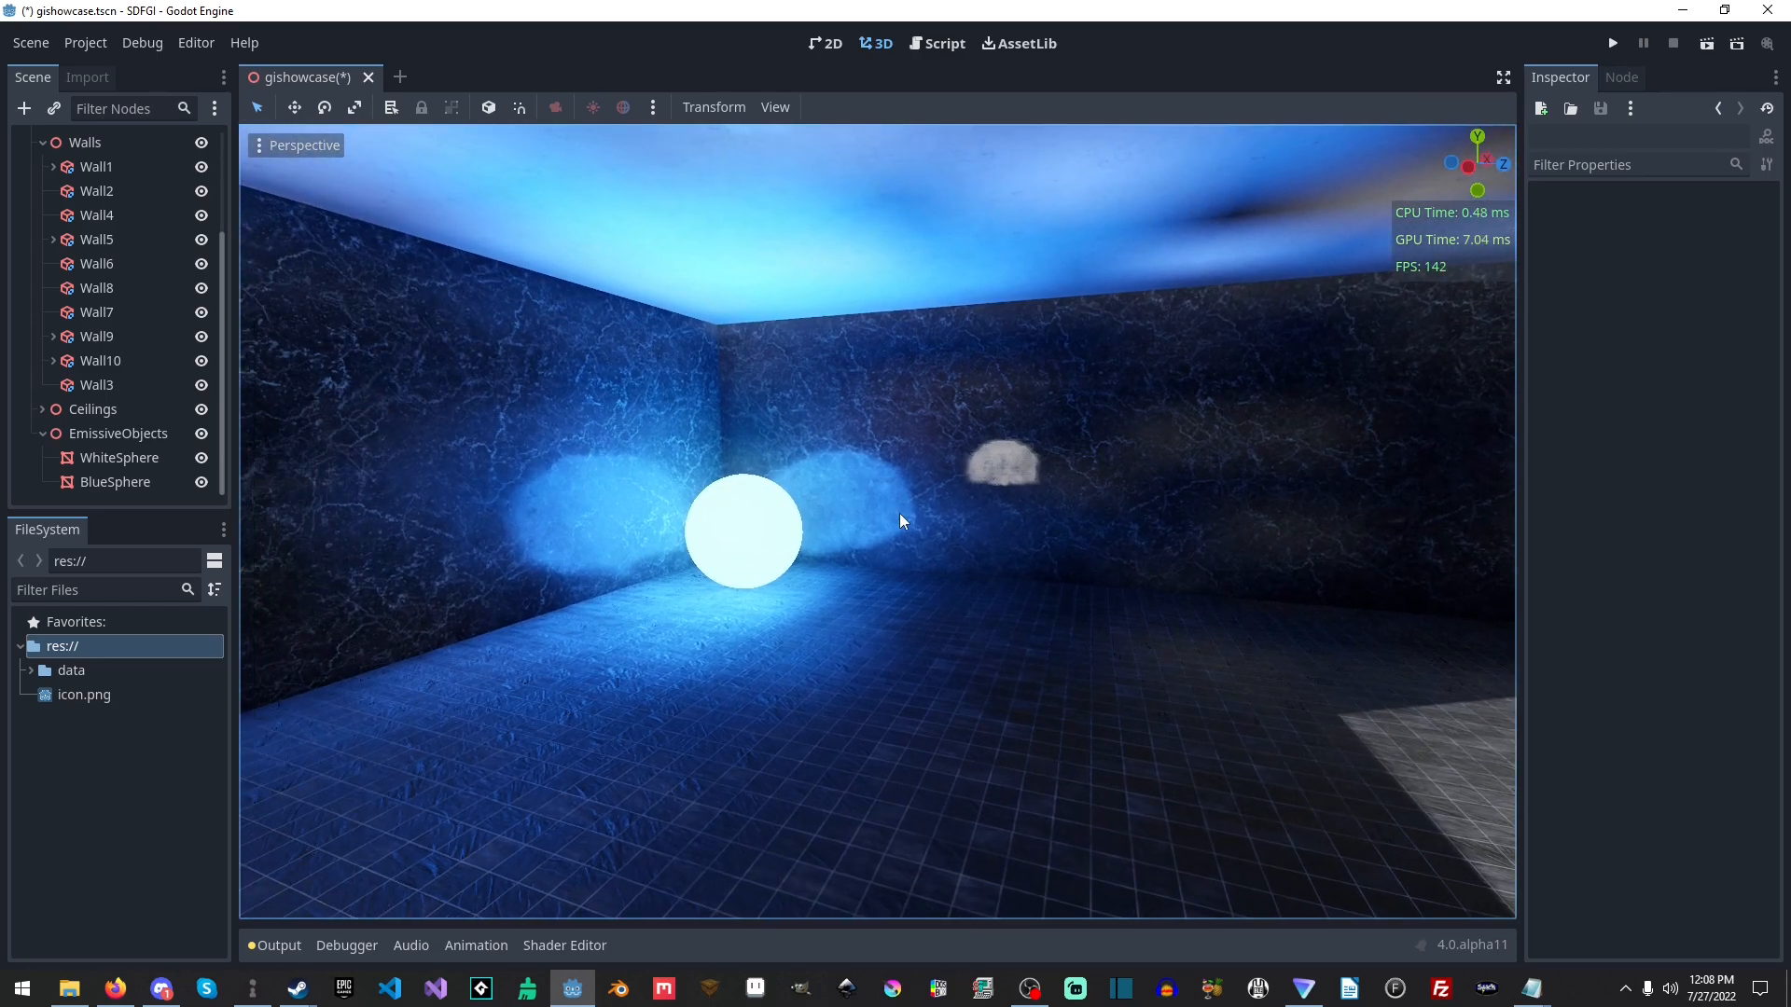
right_click_drag(899, 513, 855, 557)
key("w")
key("w")
key("w")
key("w")
key("w")
key("w")
key("s")
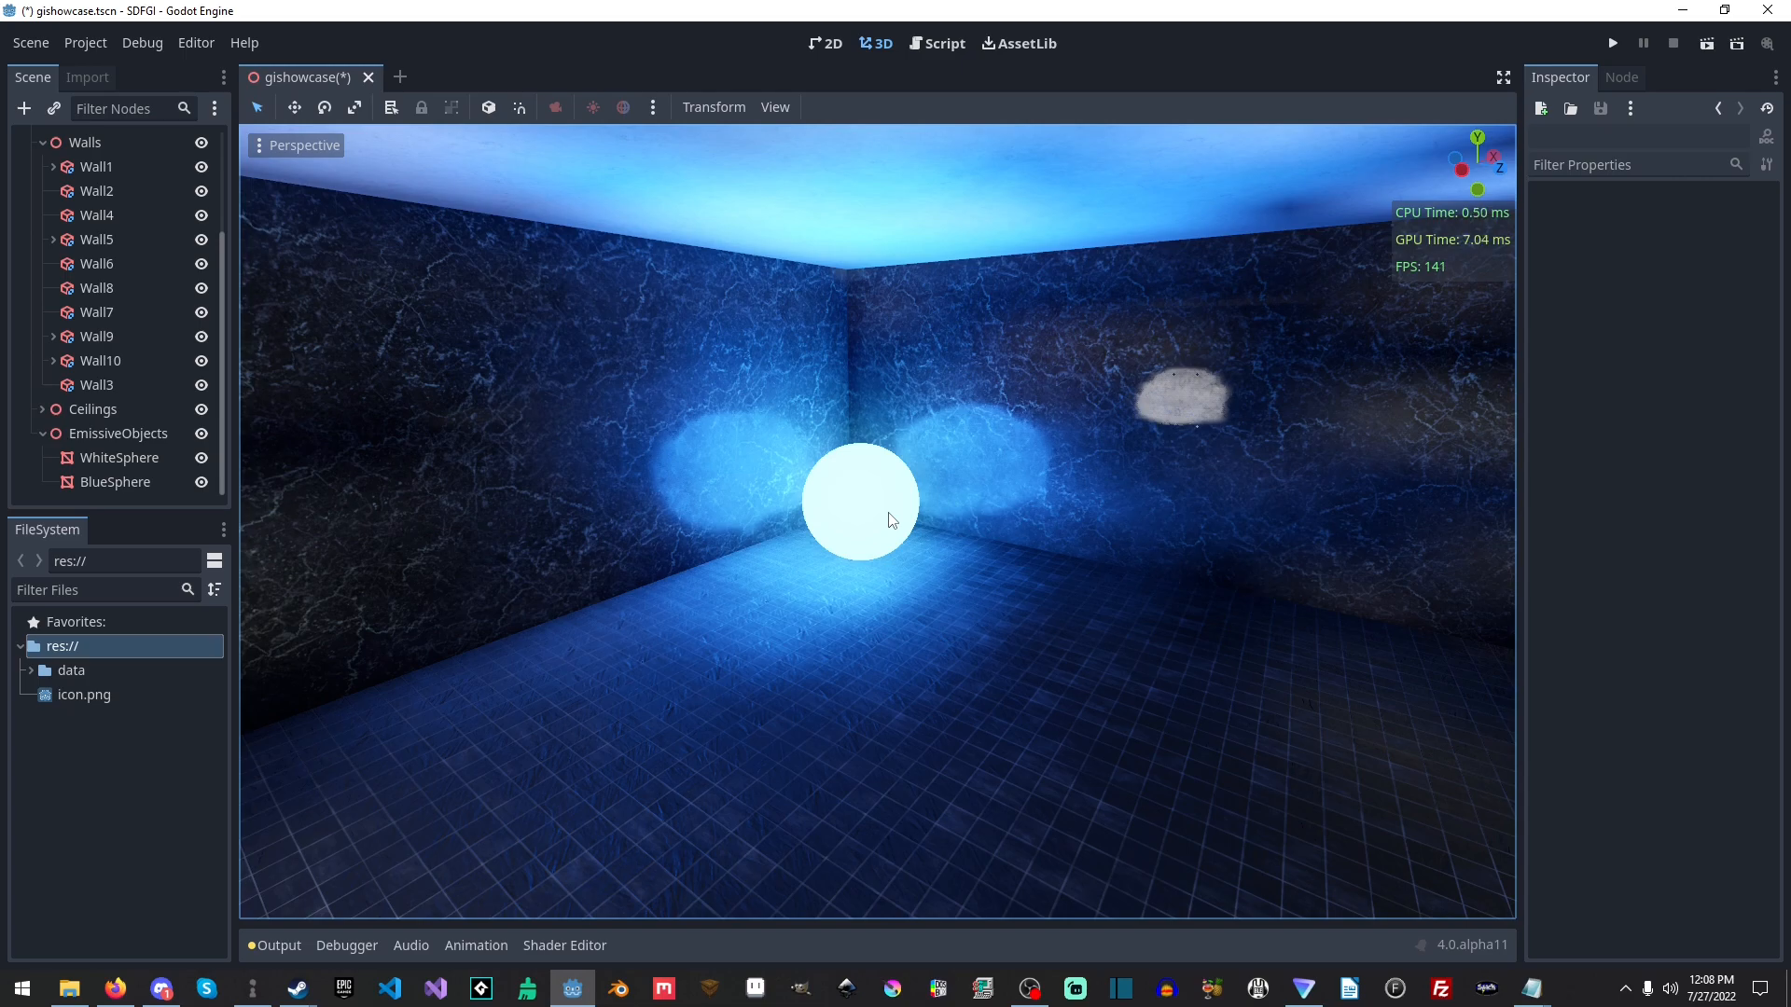
- Try SDFGI Frames To Converge of 5 in the Project Settings, reset it to its default, and close the settings
left_click(82, 37)
left_click(121, 71)
left_click(272, 462)
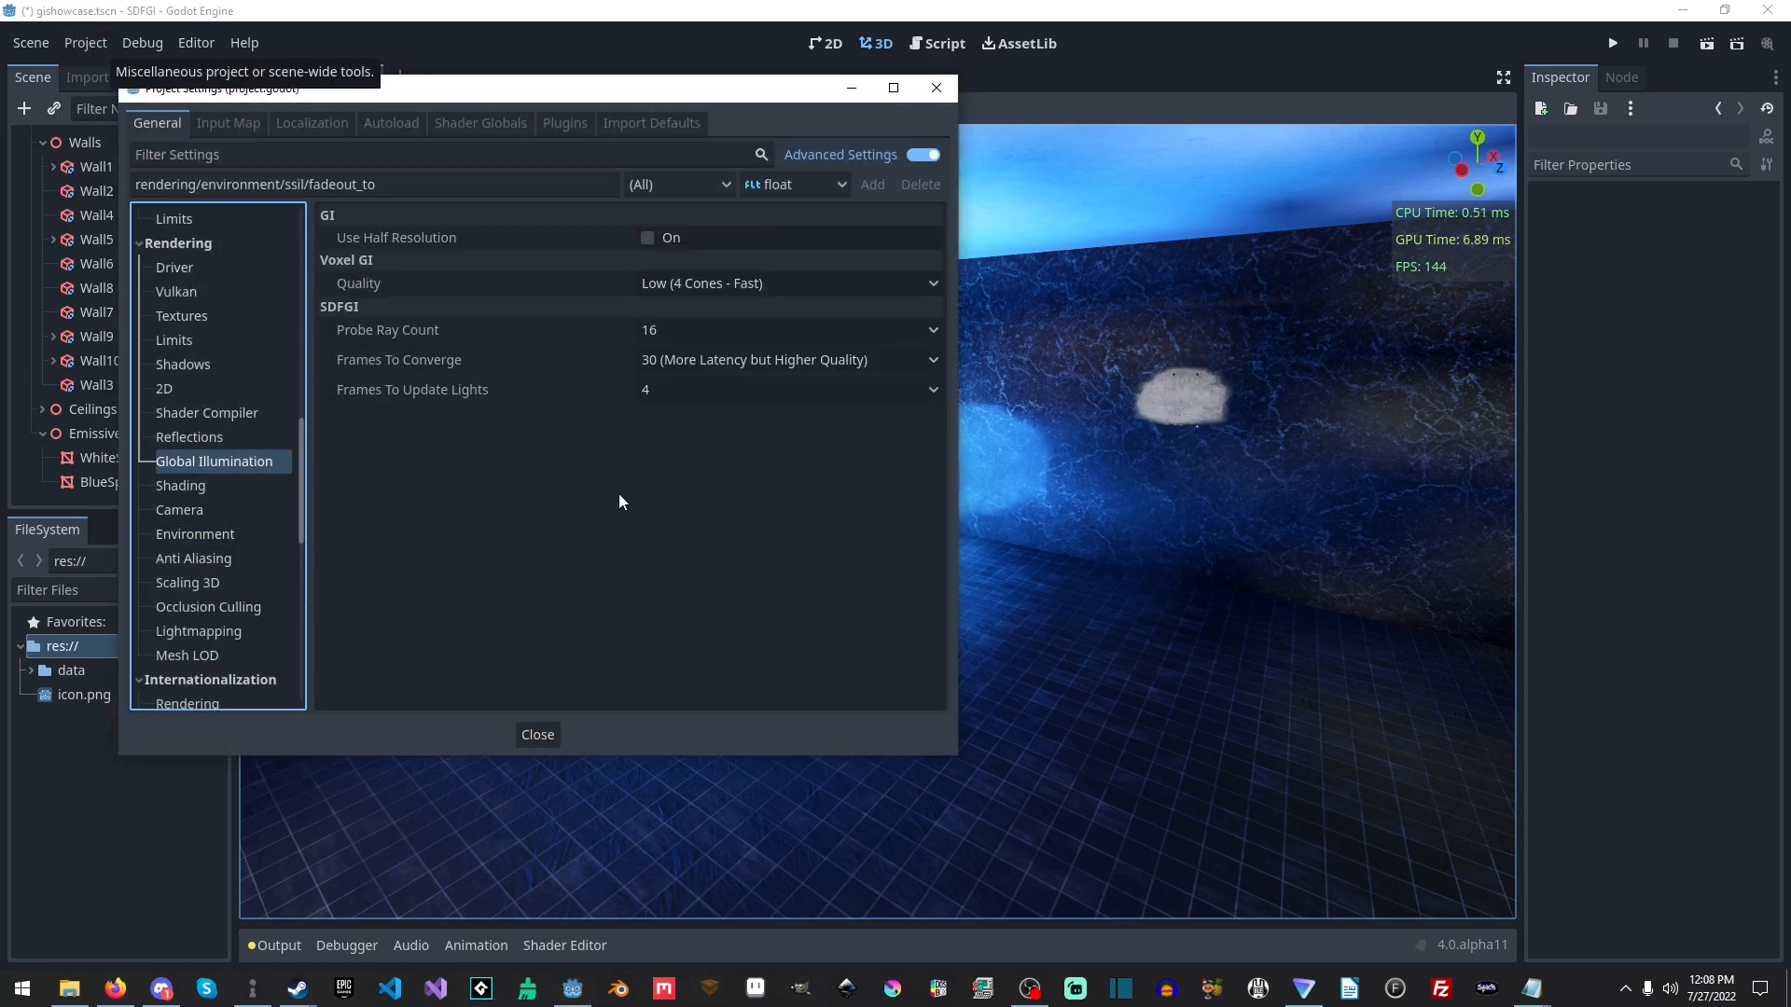
left_click(686, 372)
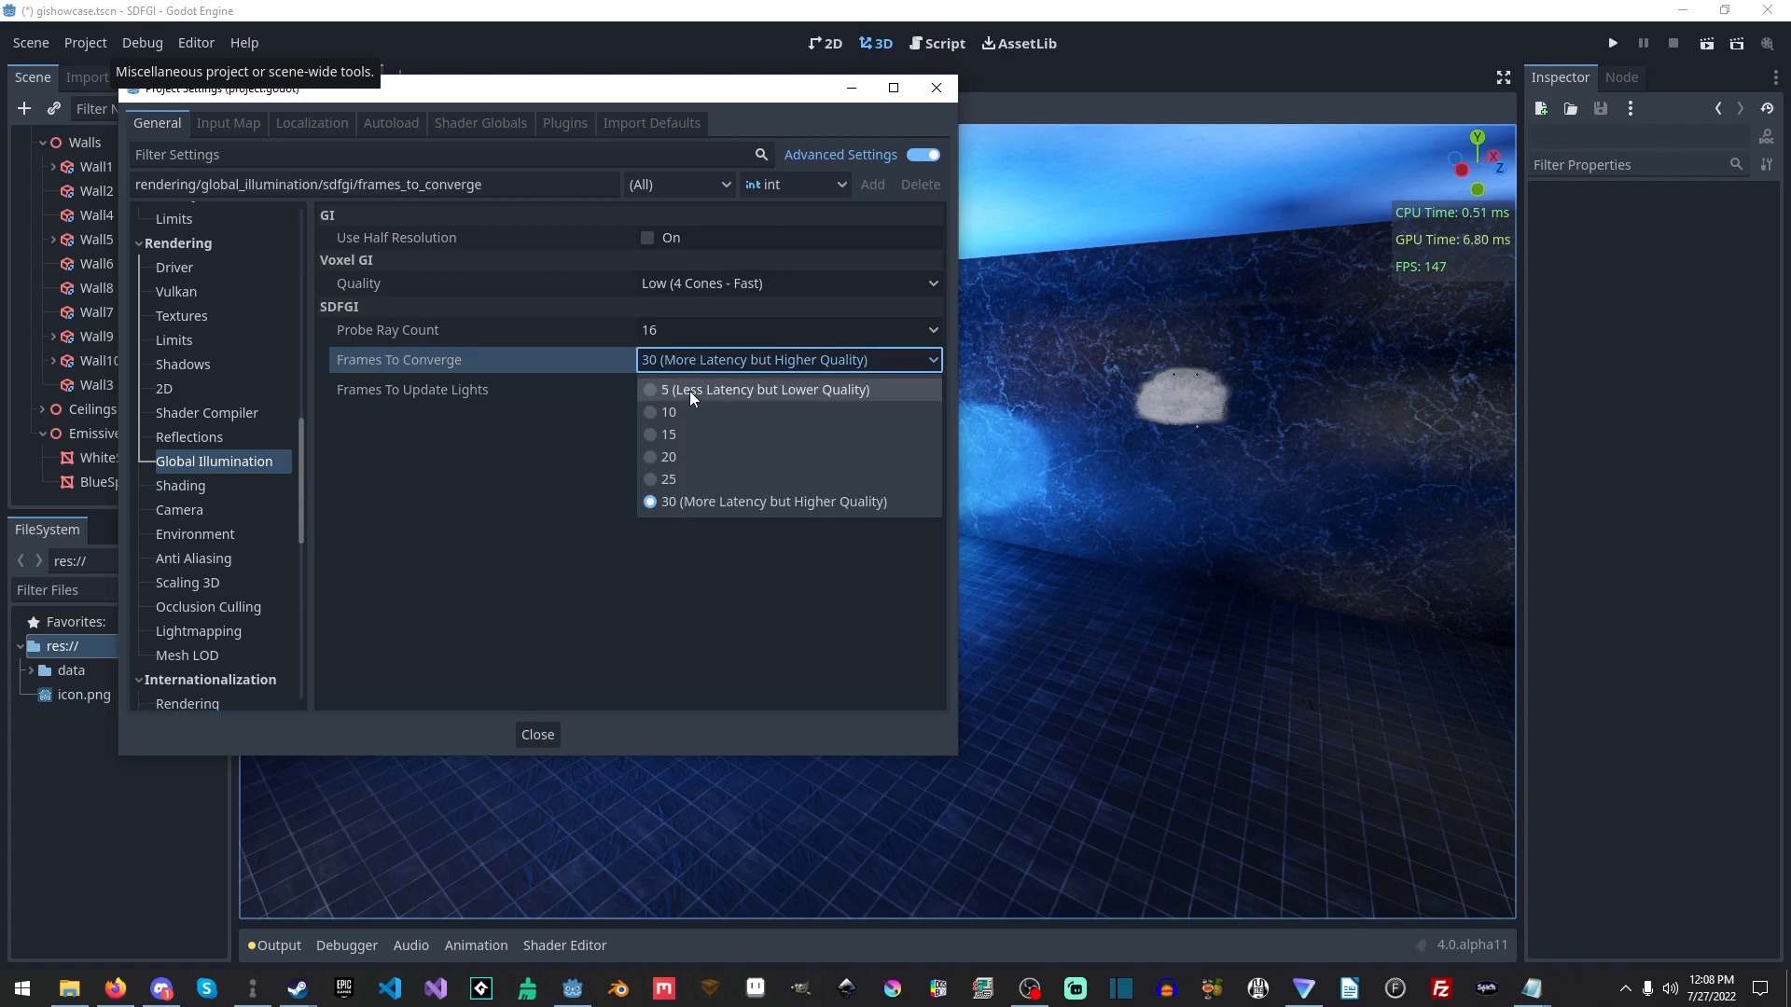
left_click(690, 390)
left_click(628, 361)
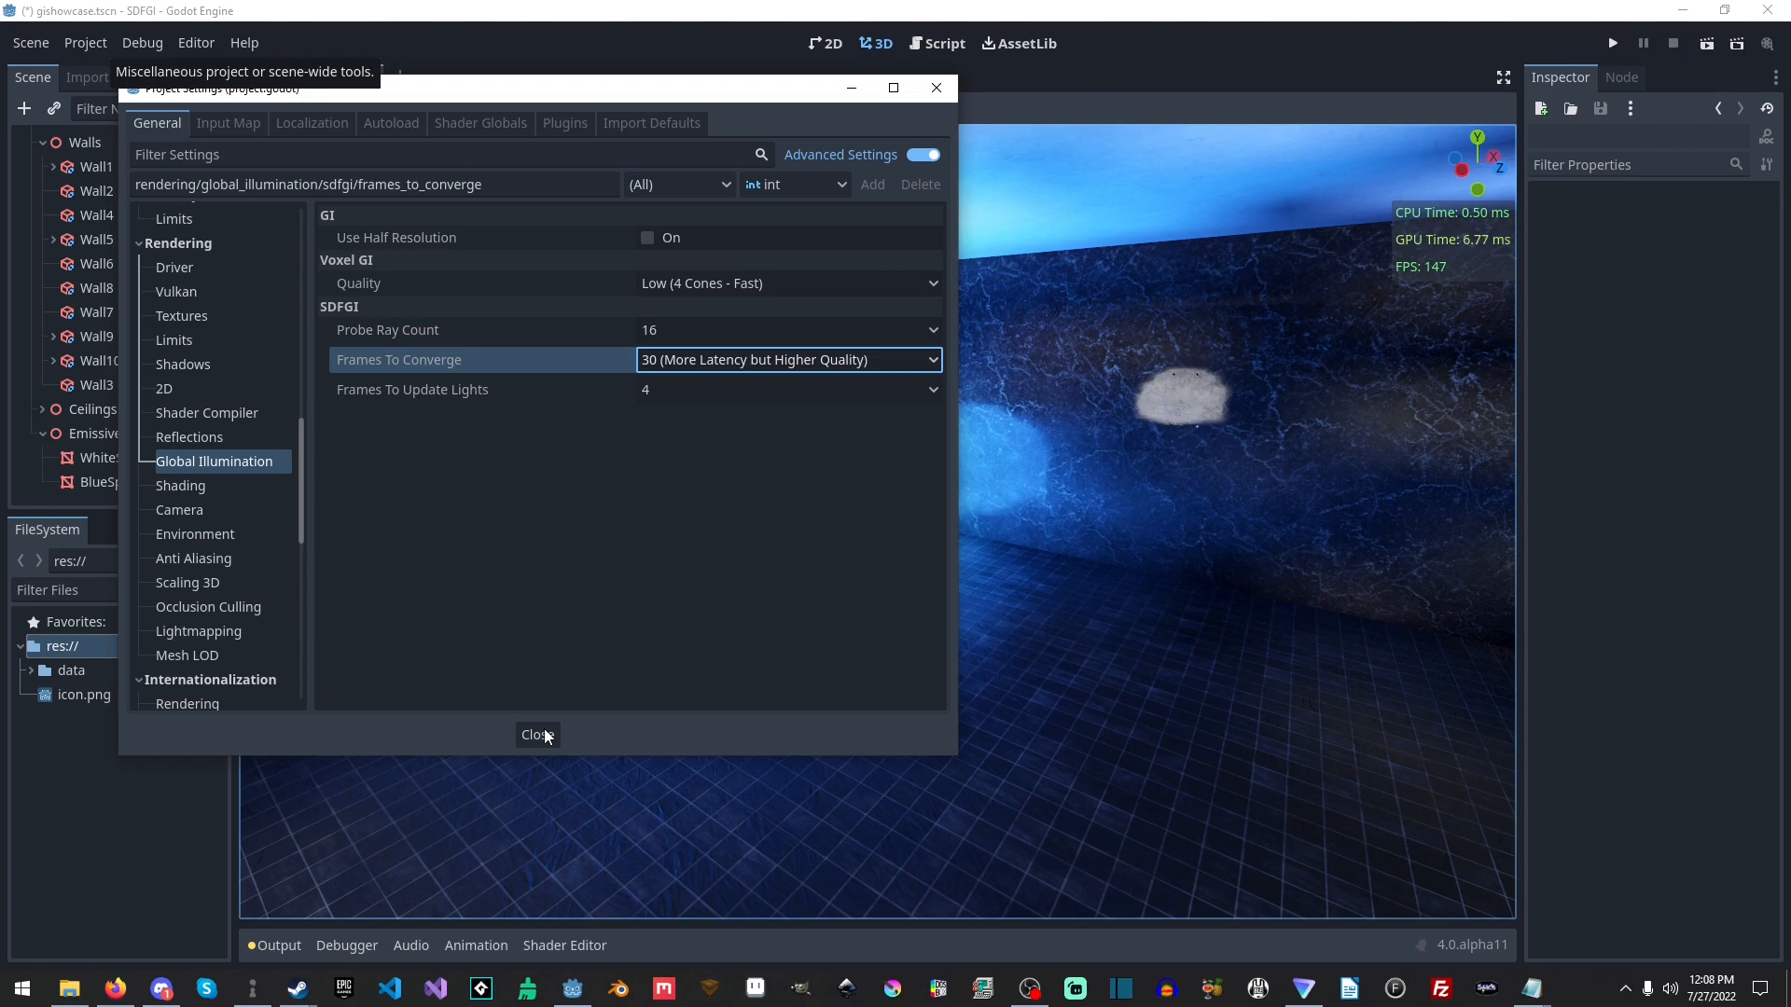
left_click(545, 735)
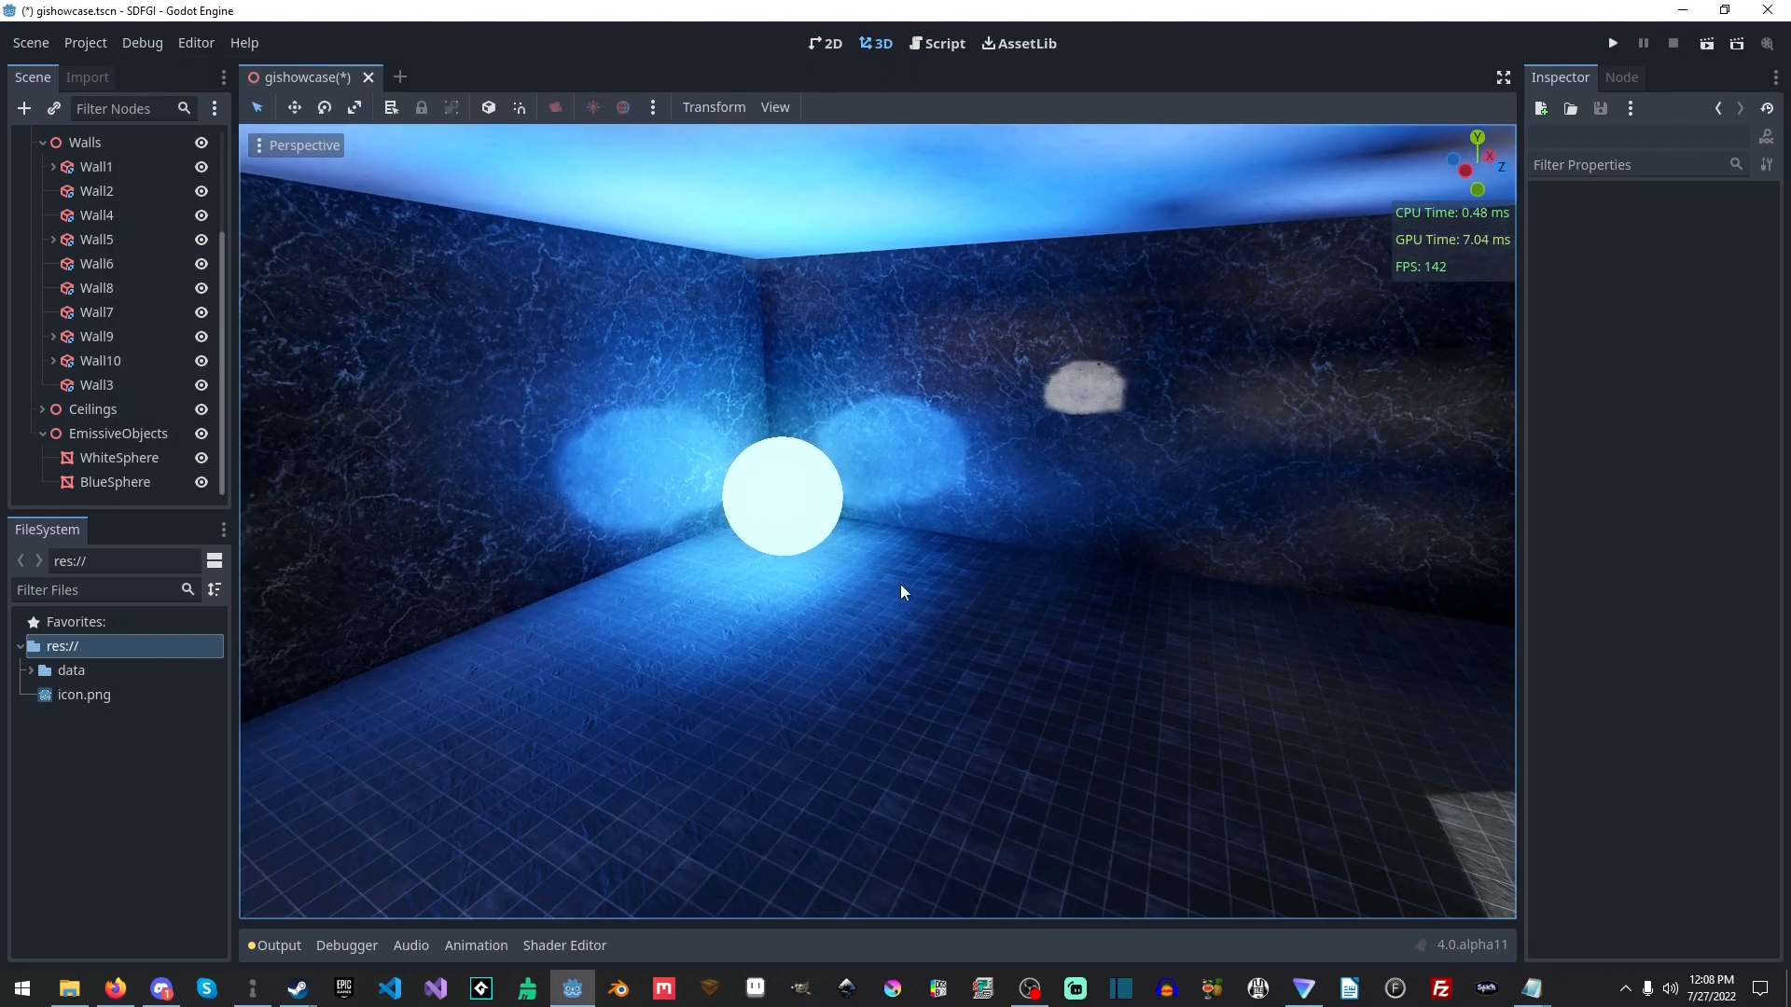
- Try the Disabled and Dynamic global illumination modes on Wall6, and set its mode back to Static (VoxelGI/SDFGI/LightmapGI)
right_click_drag(901, 592, 948, 550)
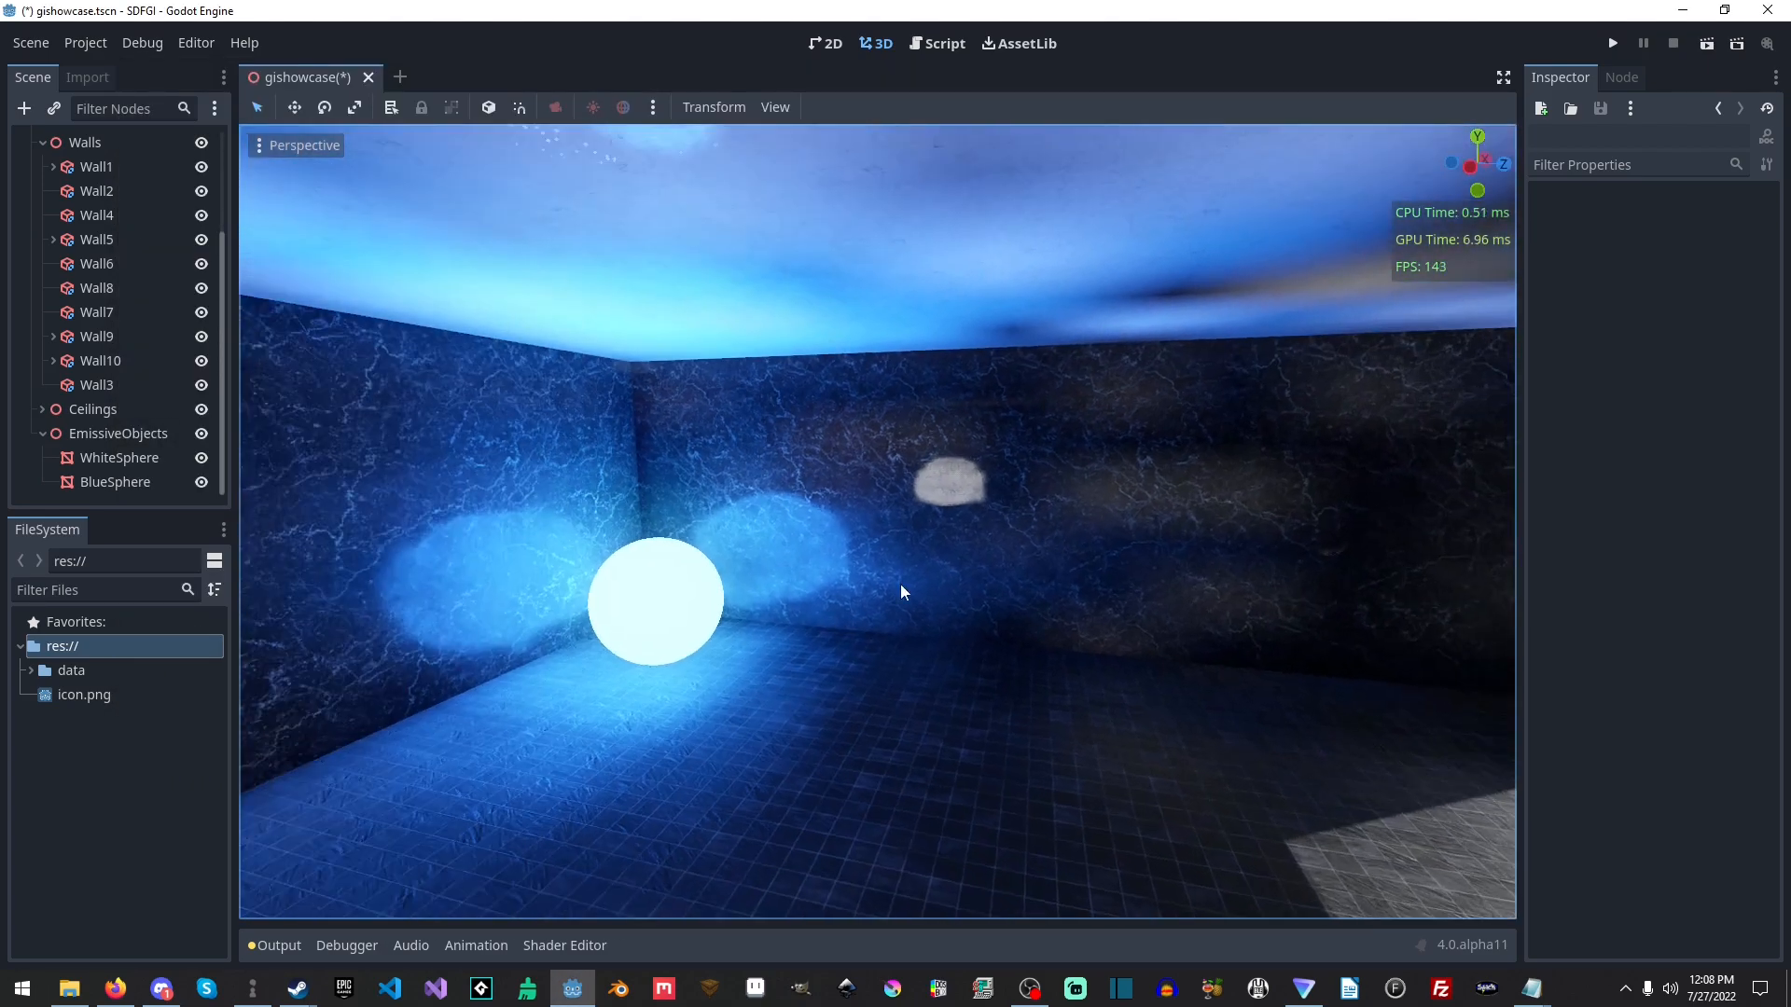
left_click(951, 543)
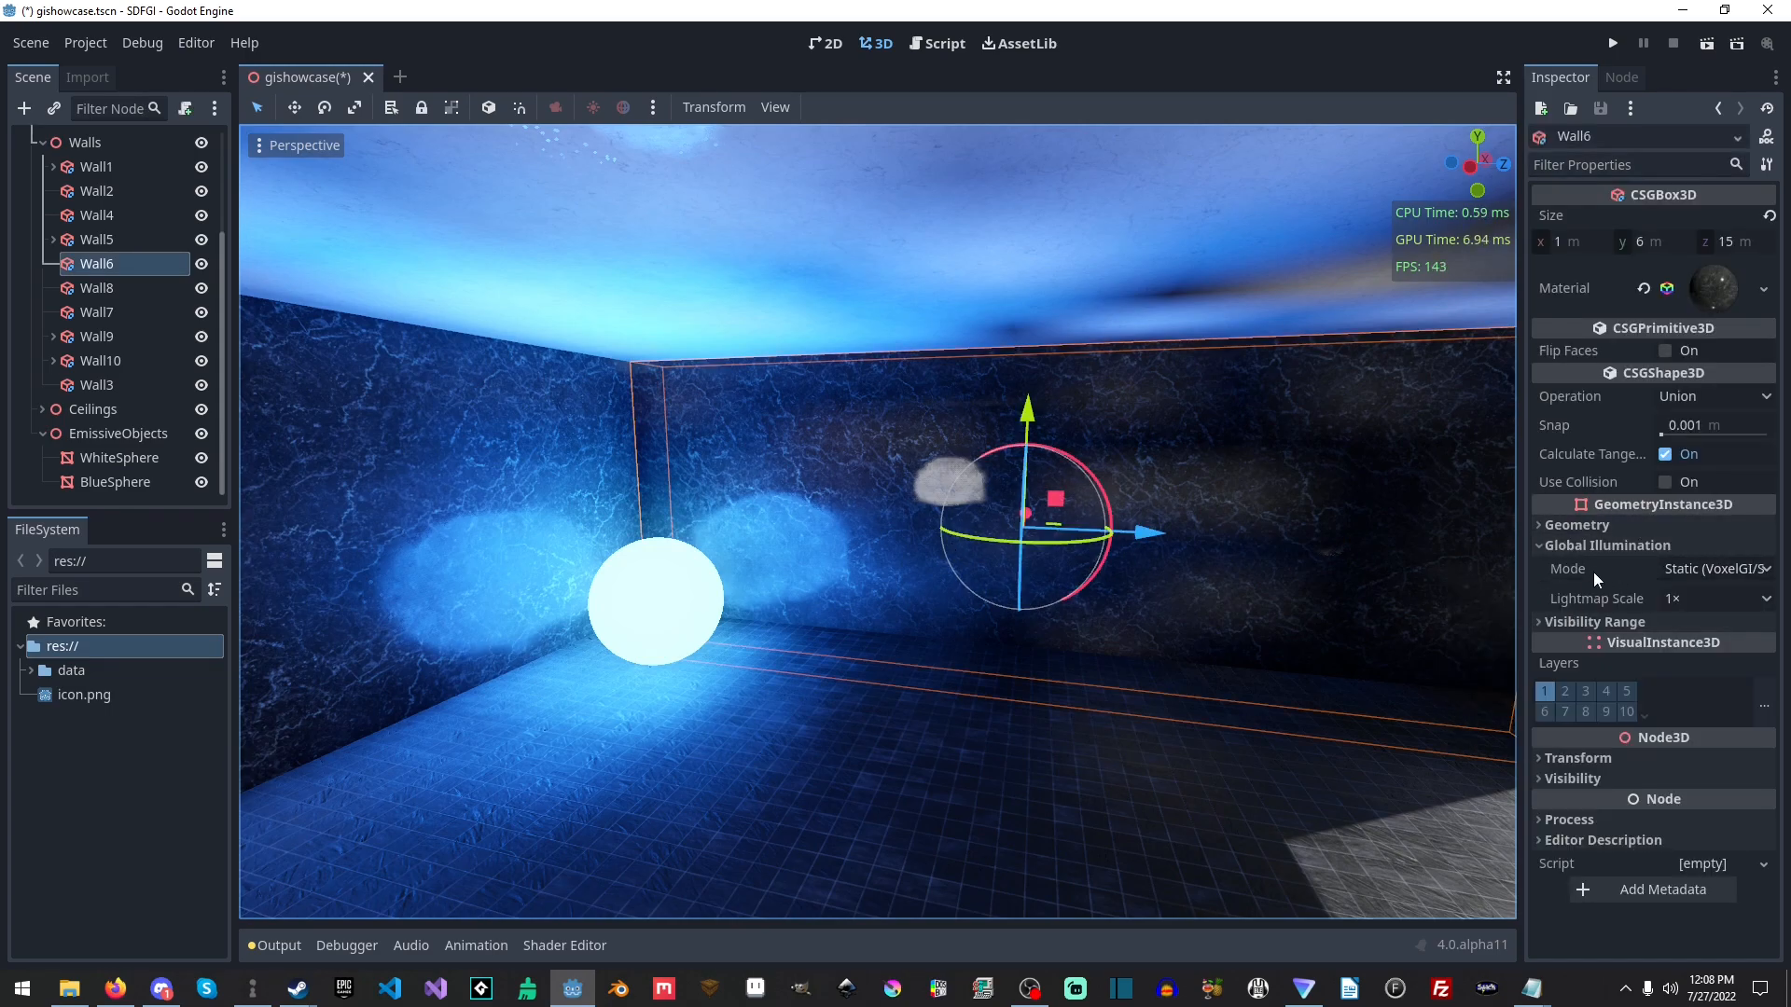
left_click(1692, 568)
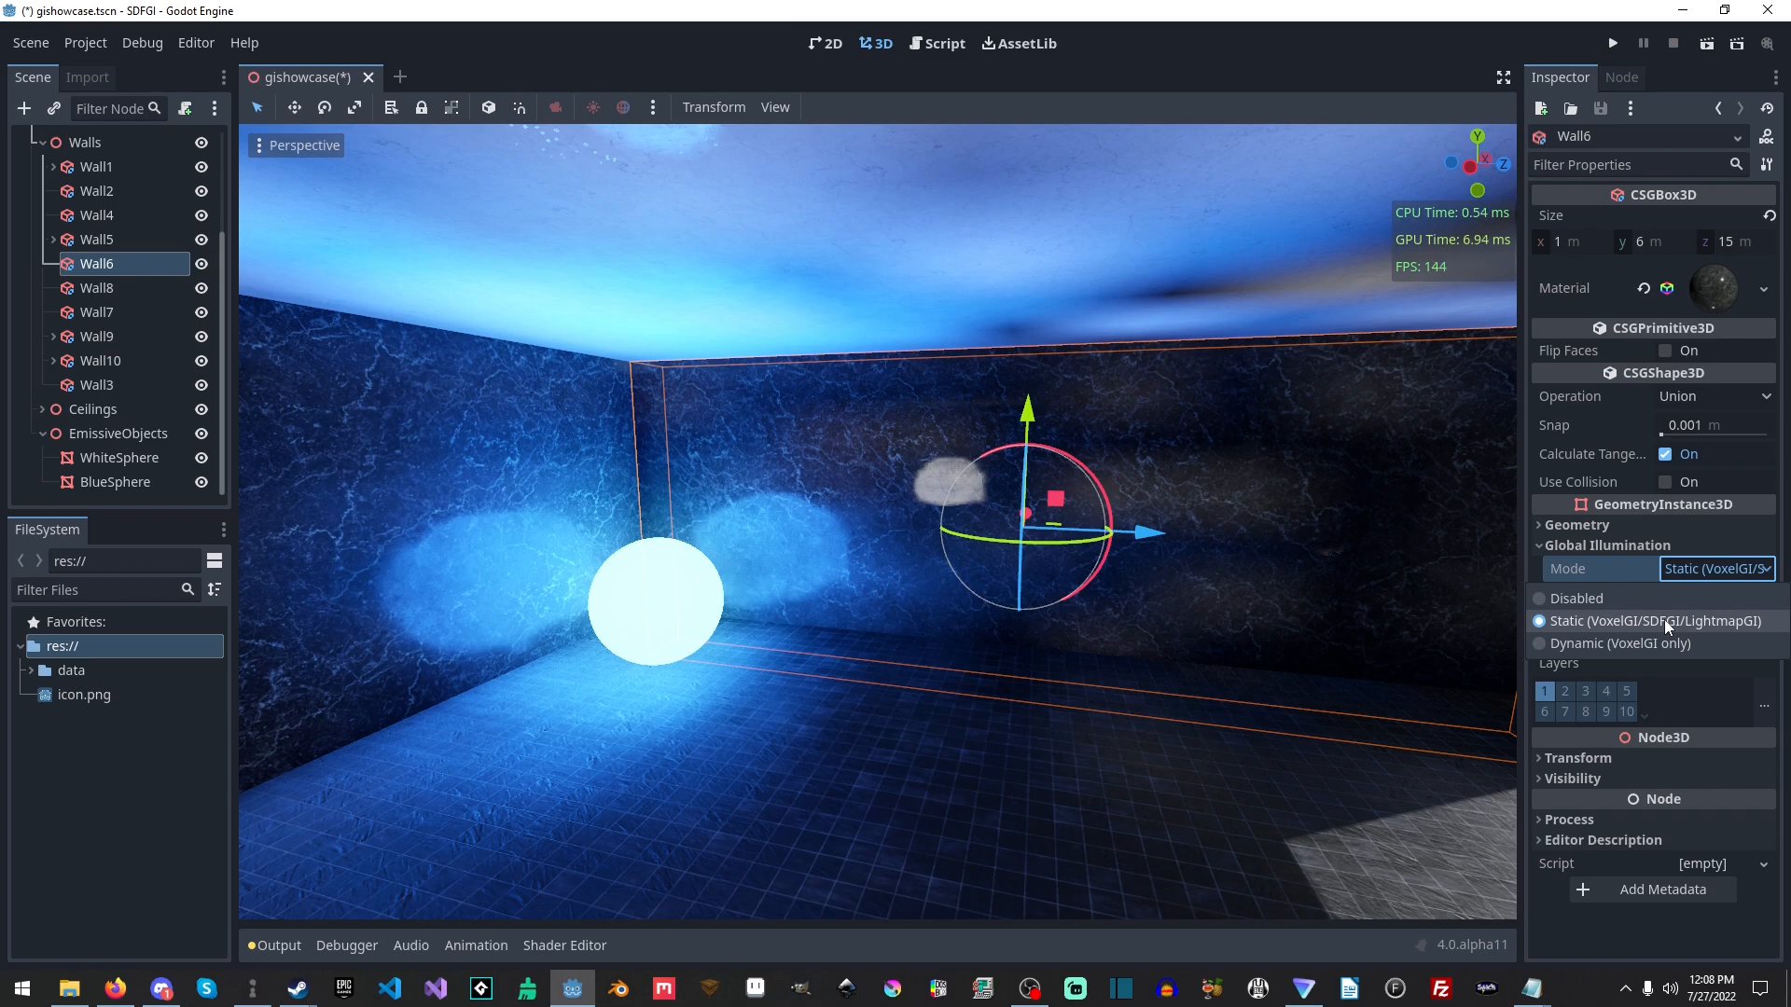
left_click(1563, 598)
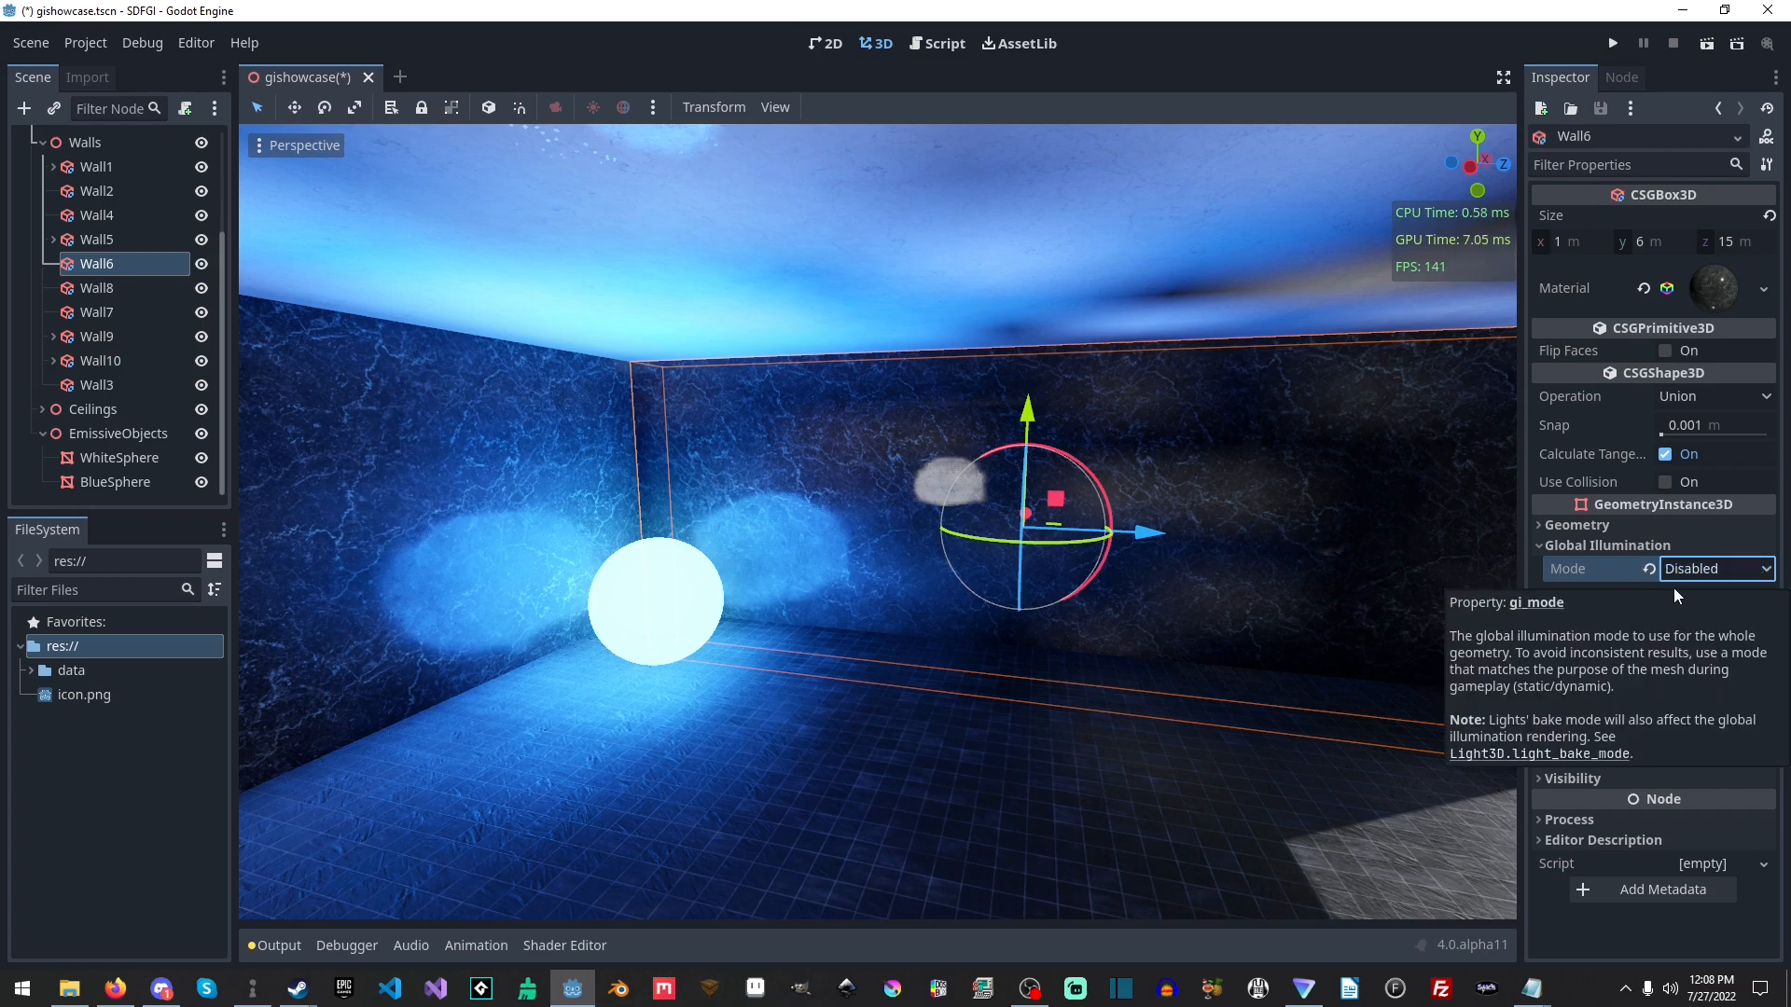
left_click(1700, 575)
left_click(1656, 643)
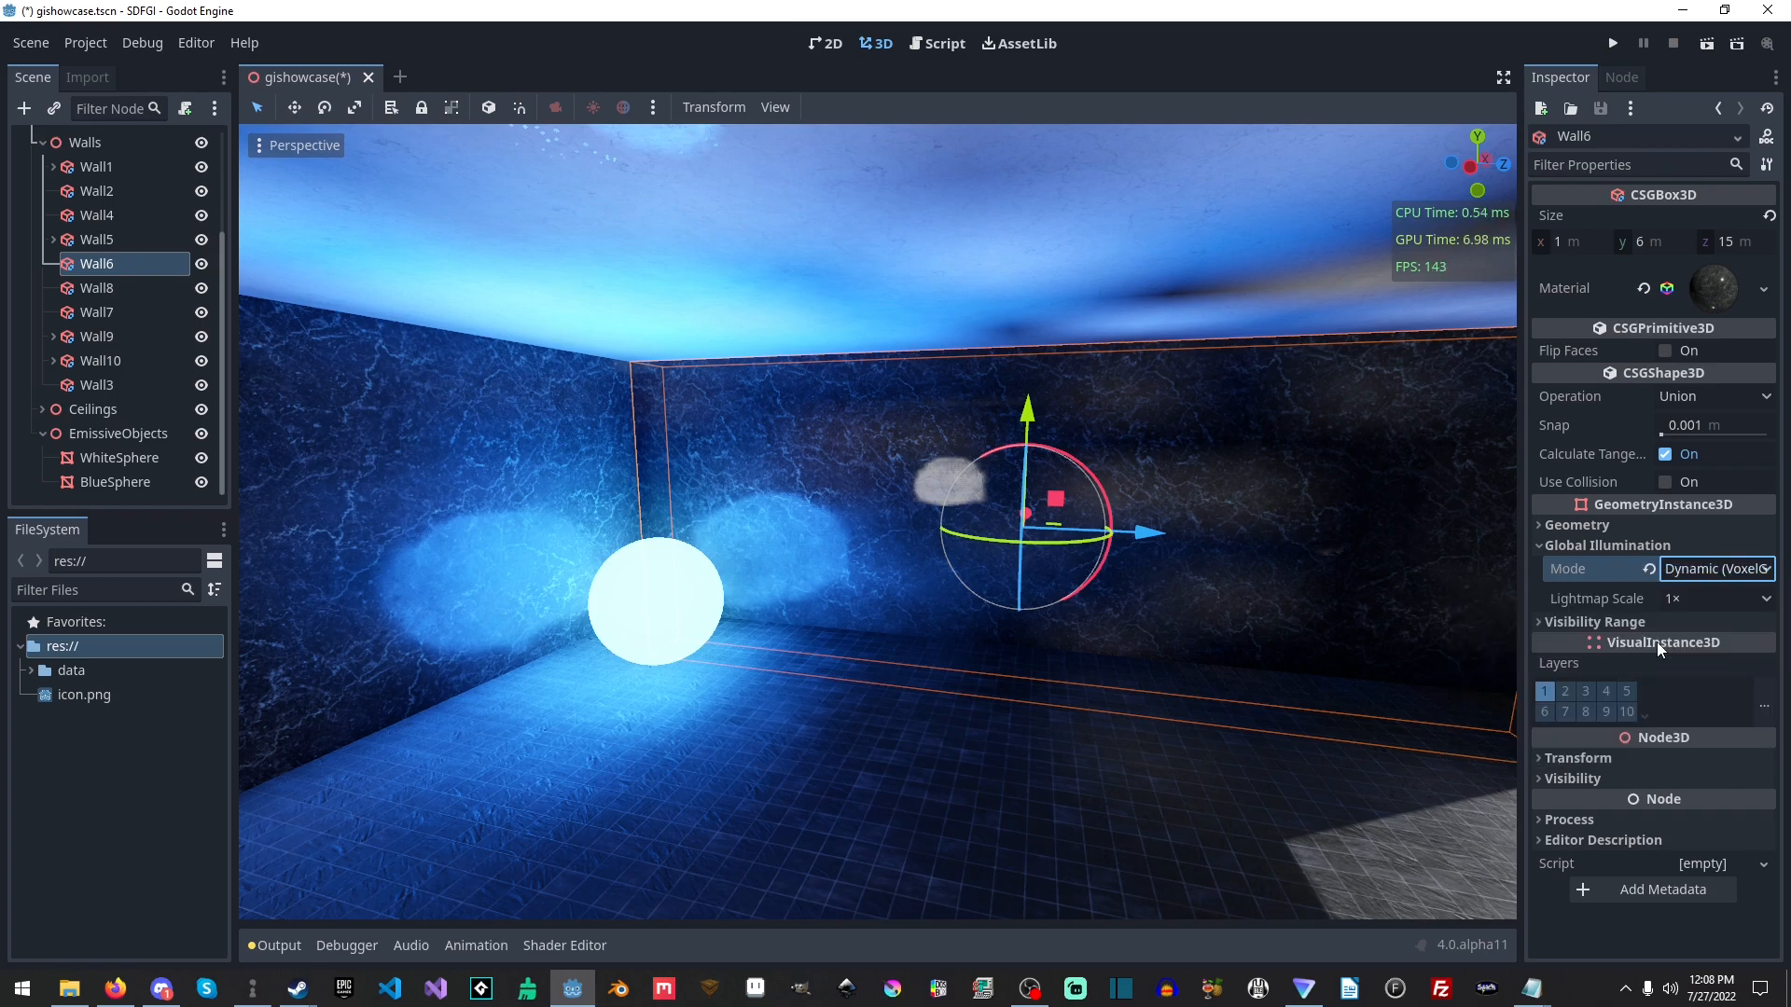
left_click(1715, 568)
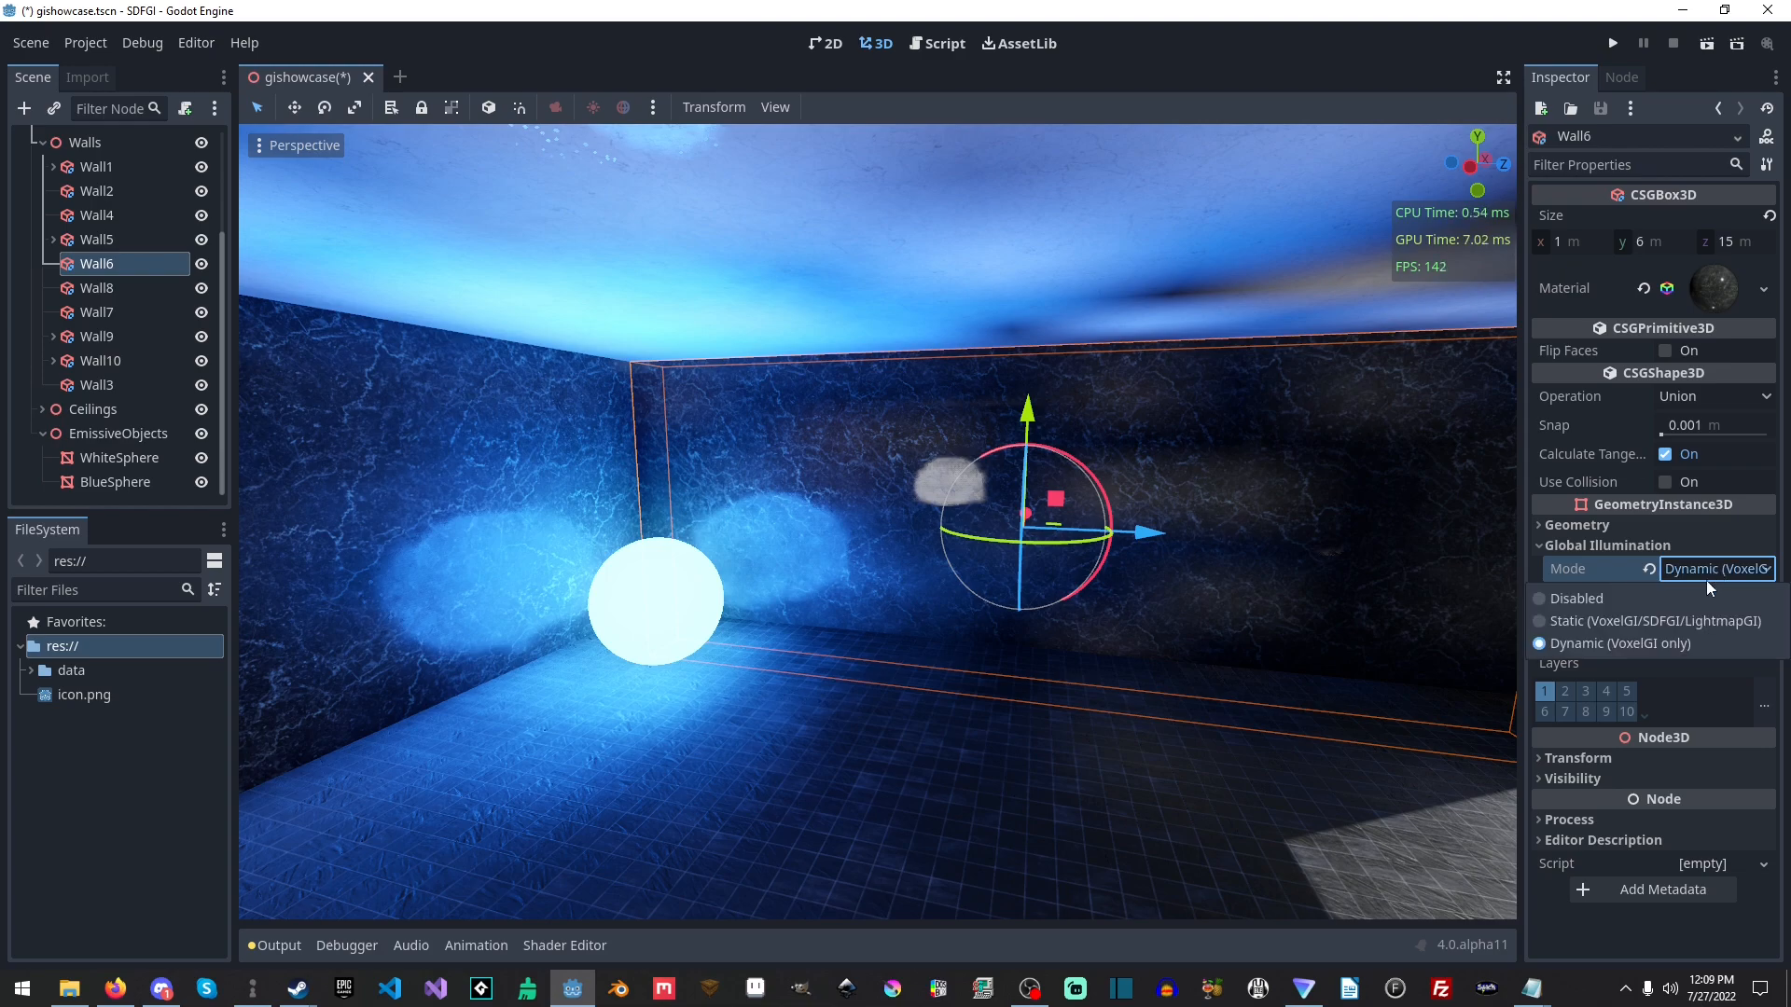
left_click(1621, 624)
- Collapse the Ceilings, Walls and EmissiveObjects groups in the scene tree, clear the selection, and save the scene
right_click_drag(1209, 597, 1352, 597)
left_click(1134, 508)
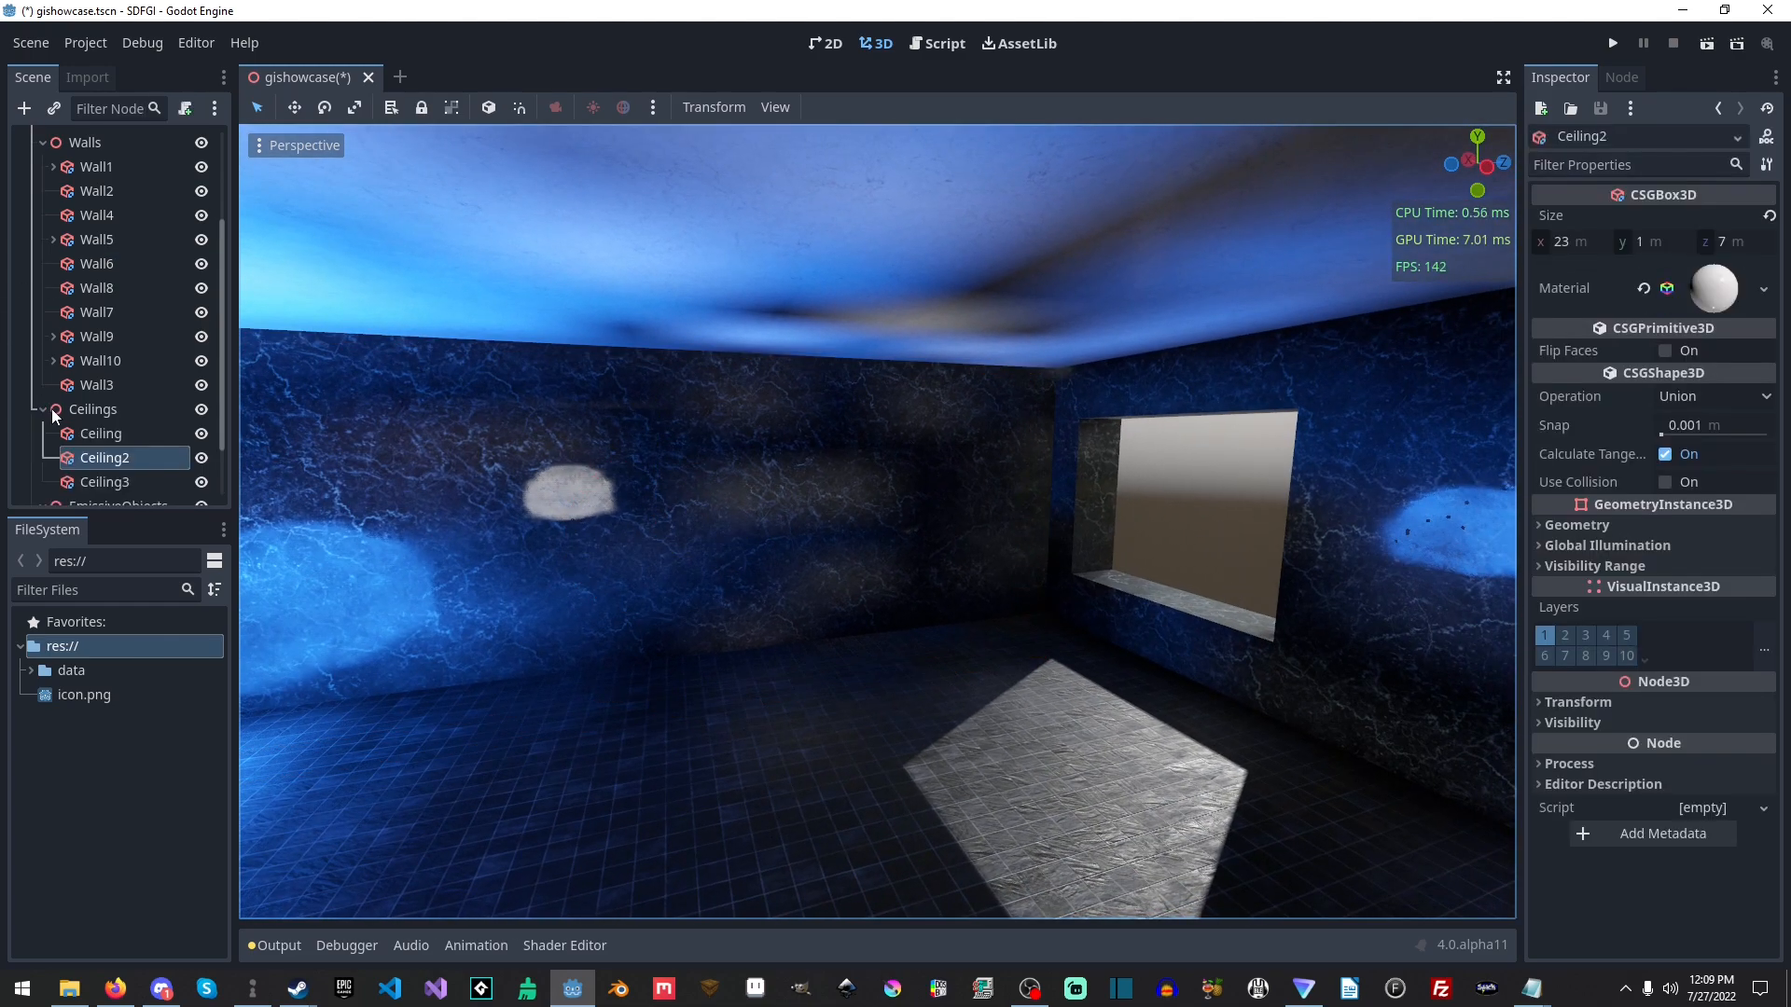
left_click(52, 410)
scroll(43, 408, "up", 2)
scroll(47, 429, "down", 2)
left_click(43, 410)
scroll(45, 411, "up", 3)
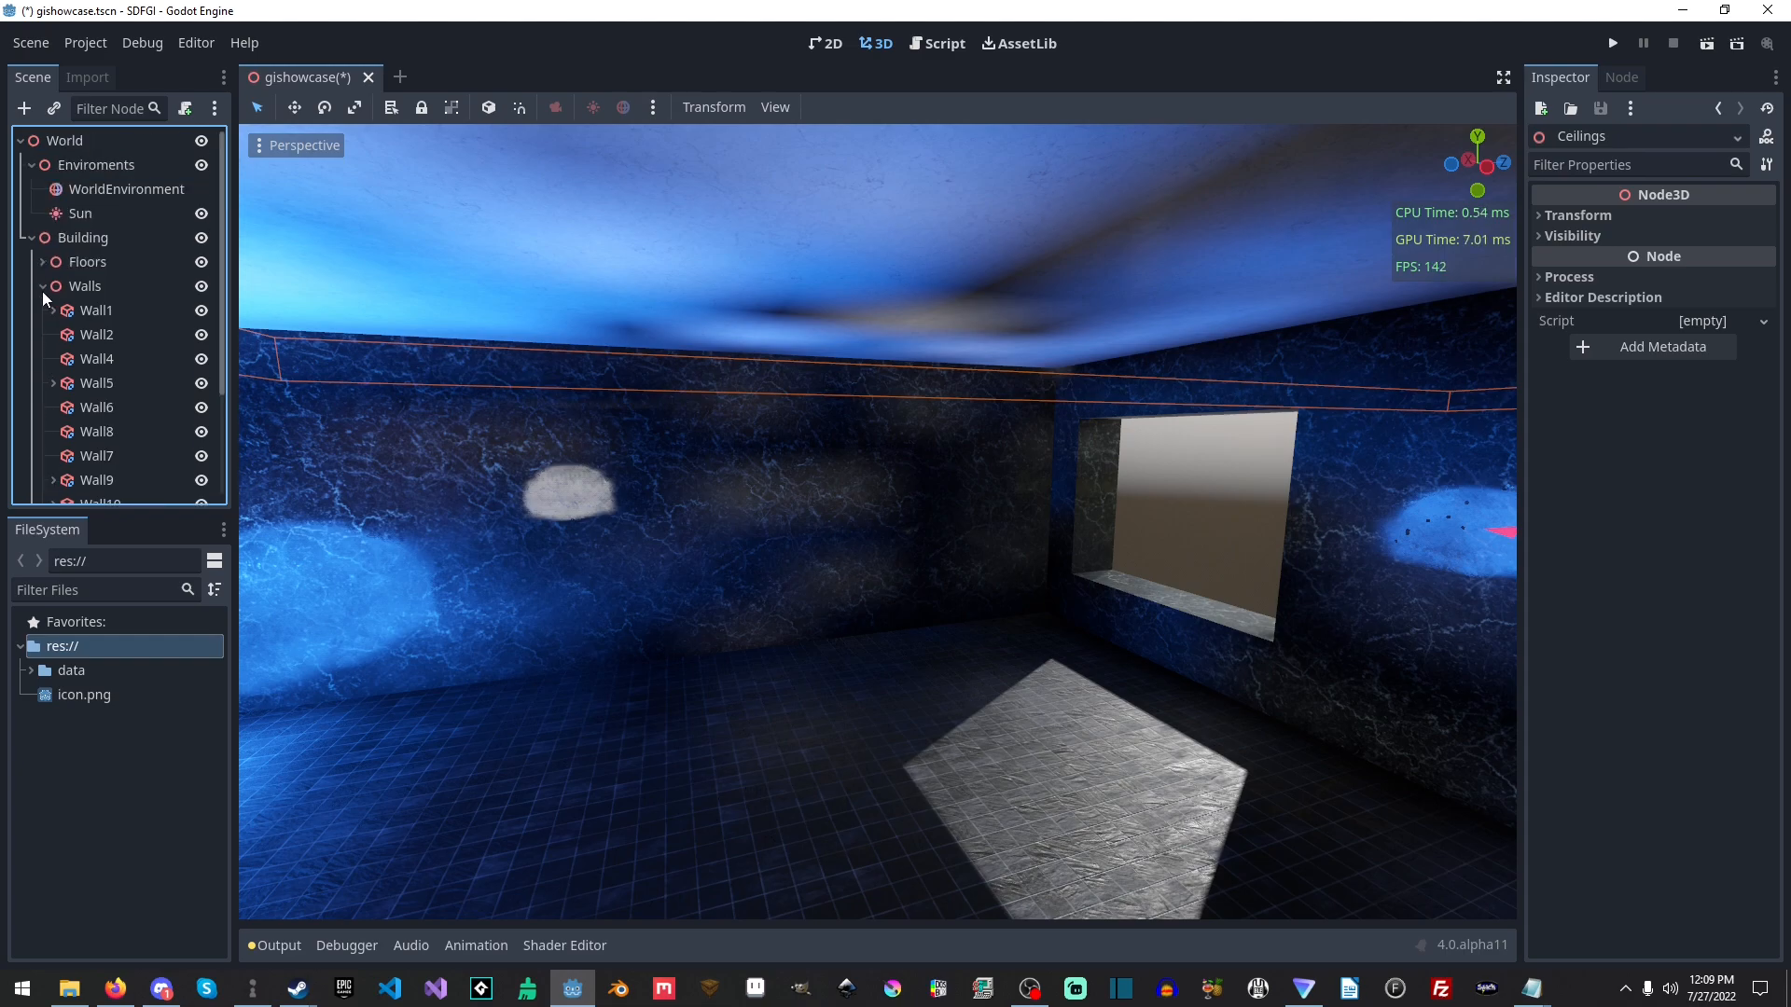
left_click(42, 287)
mouse_move(1088, 477)
right_mouse_down()
mouse_move(923, 477)
mouse_move(1117, 473)
right_mouse_up()
left_click(1080, 474)
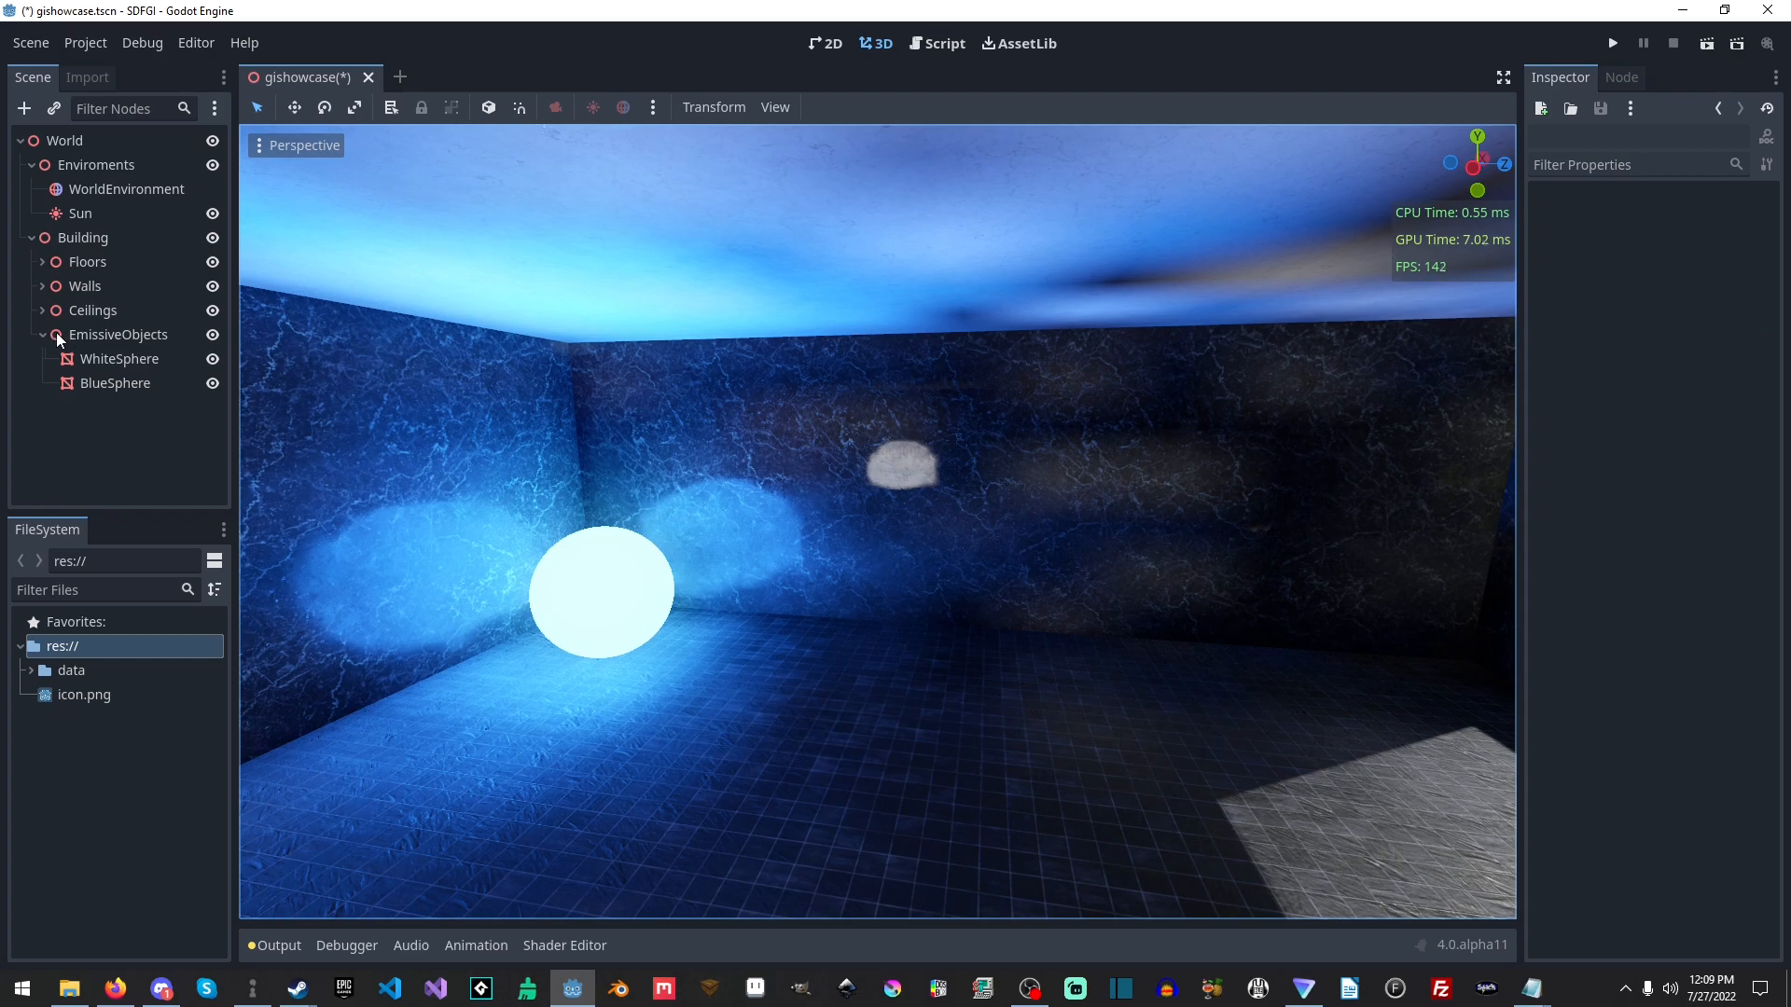
left_click(43, 334)
key("ctrl+s")
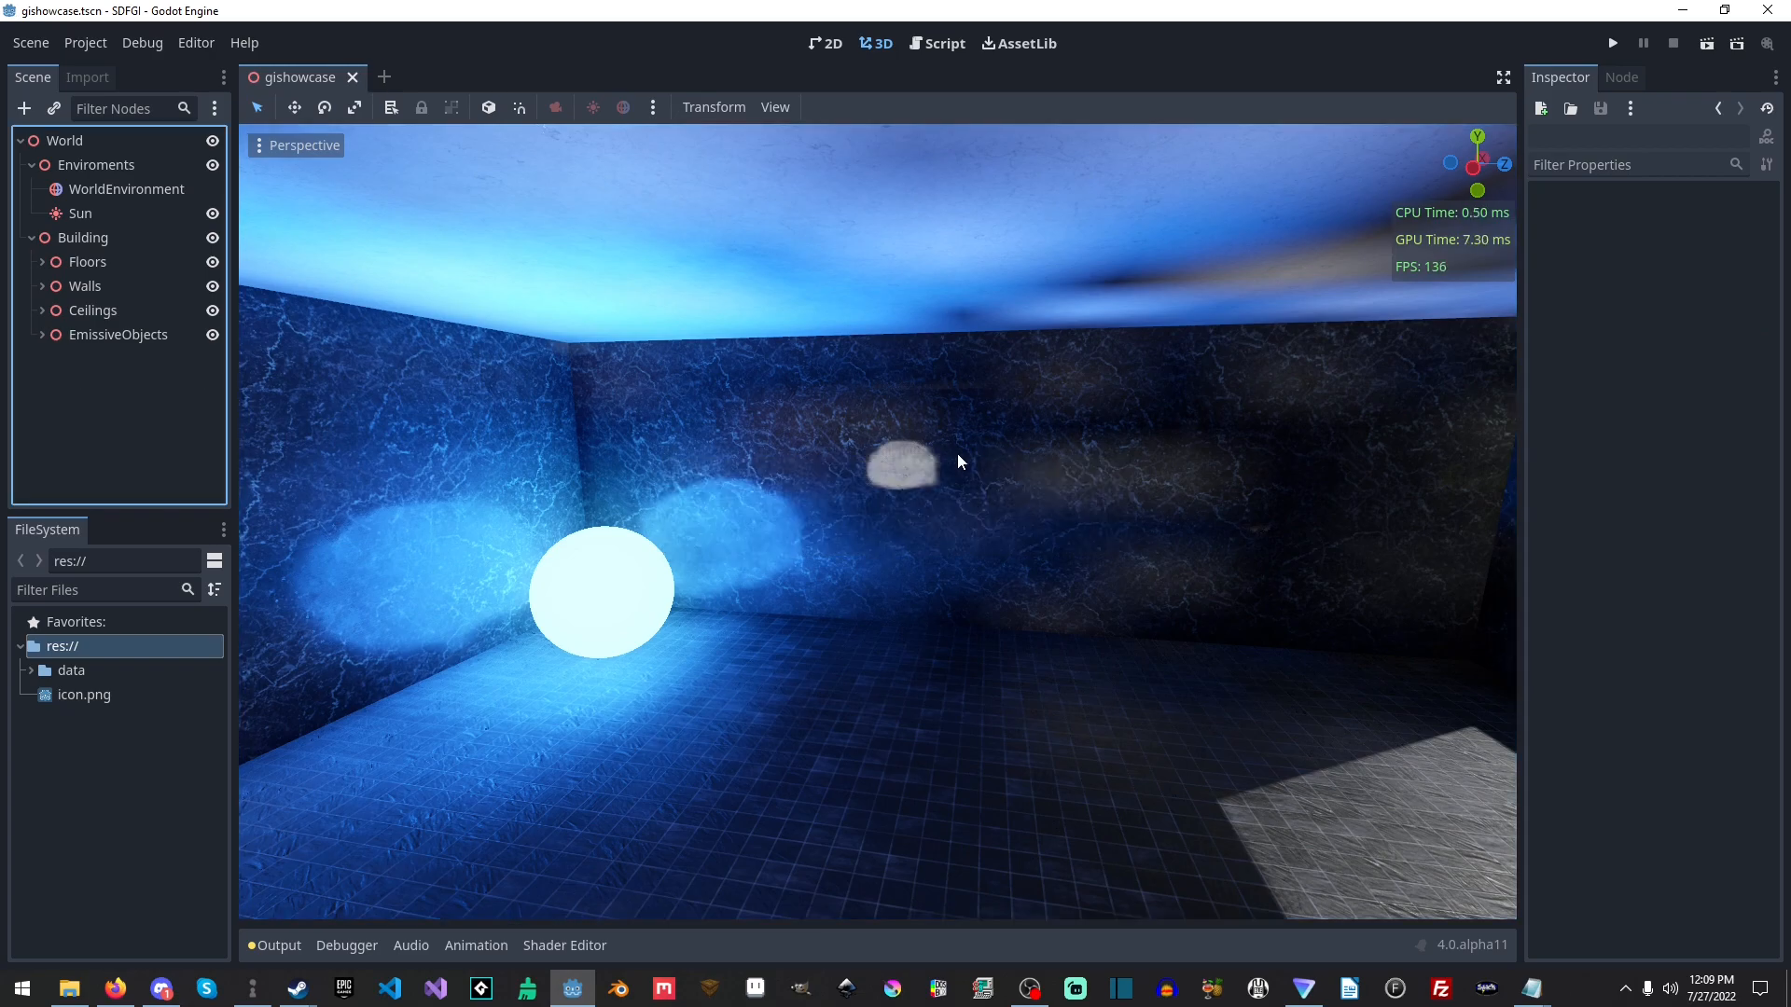